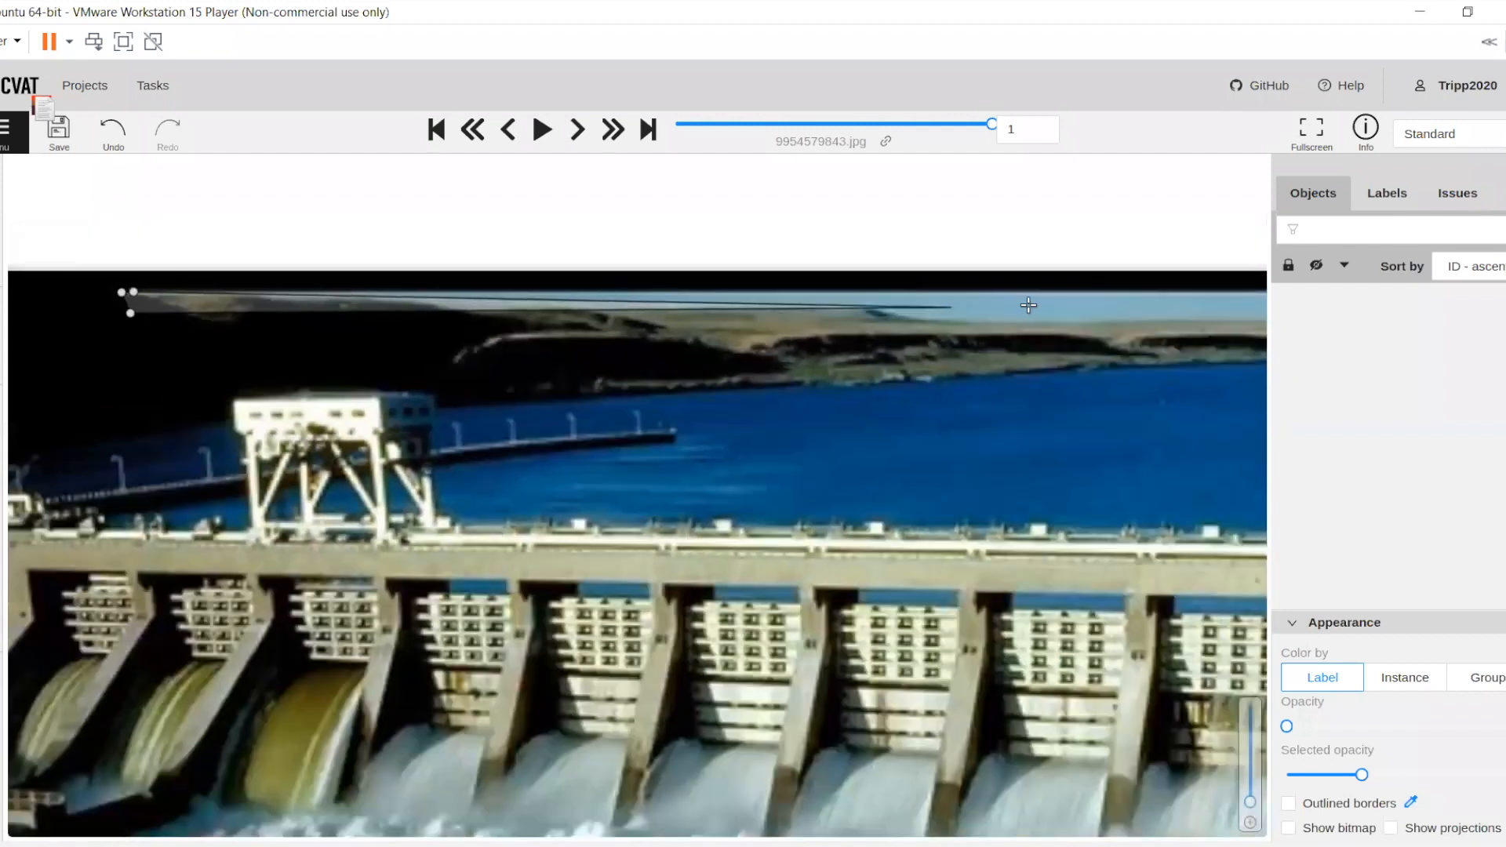
Extend the sky polygon along the photo's upper edge and around the sky's right-hand corner down to the hills
drag(964, 307, 543, 317)
drag(1068, 314, 737, 318)
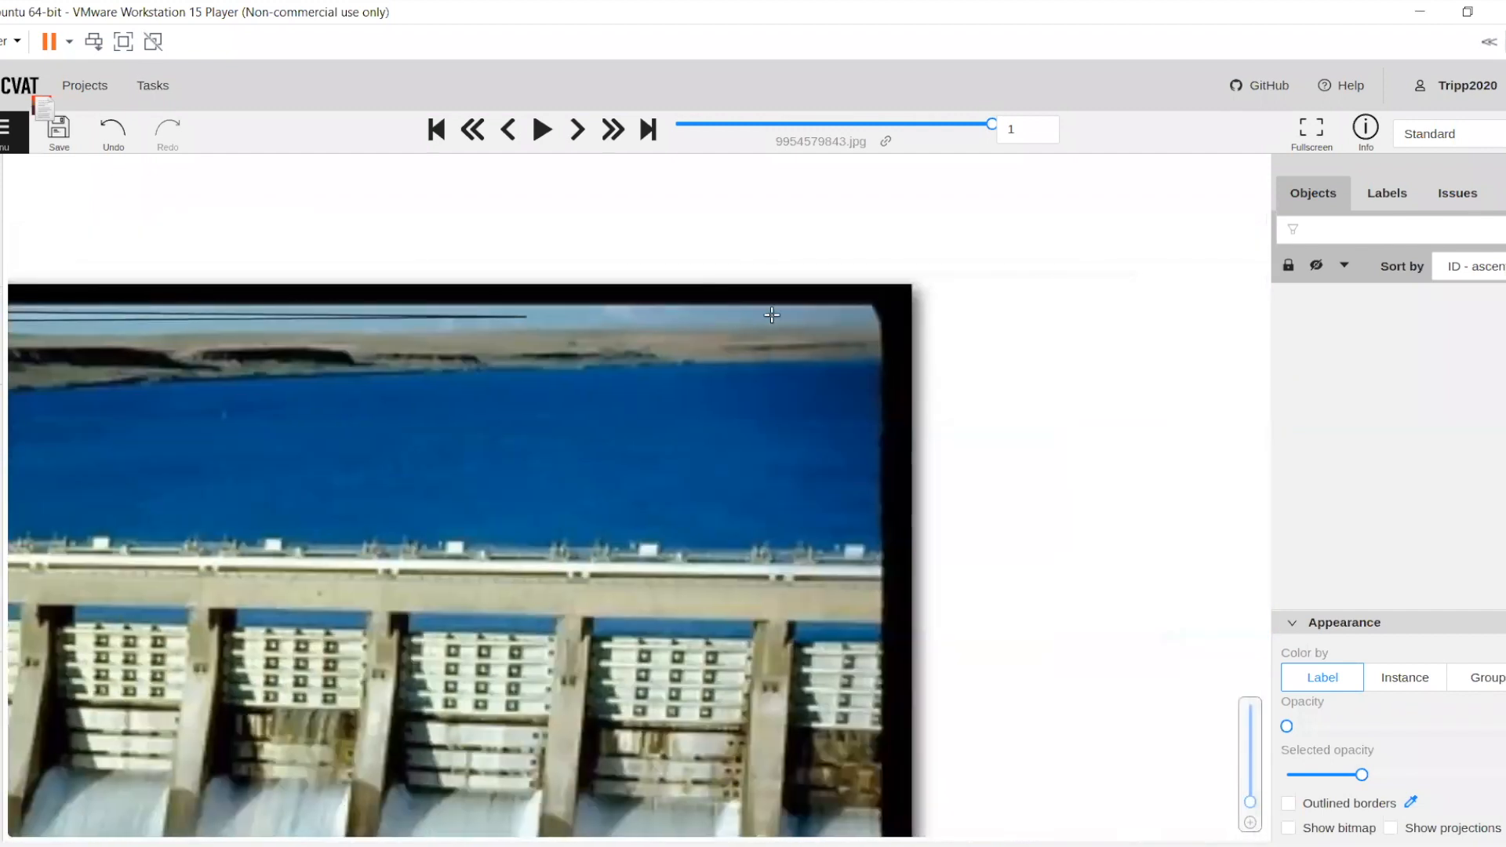
scroll(872, 311, up, 2)
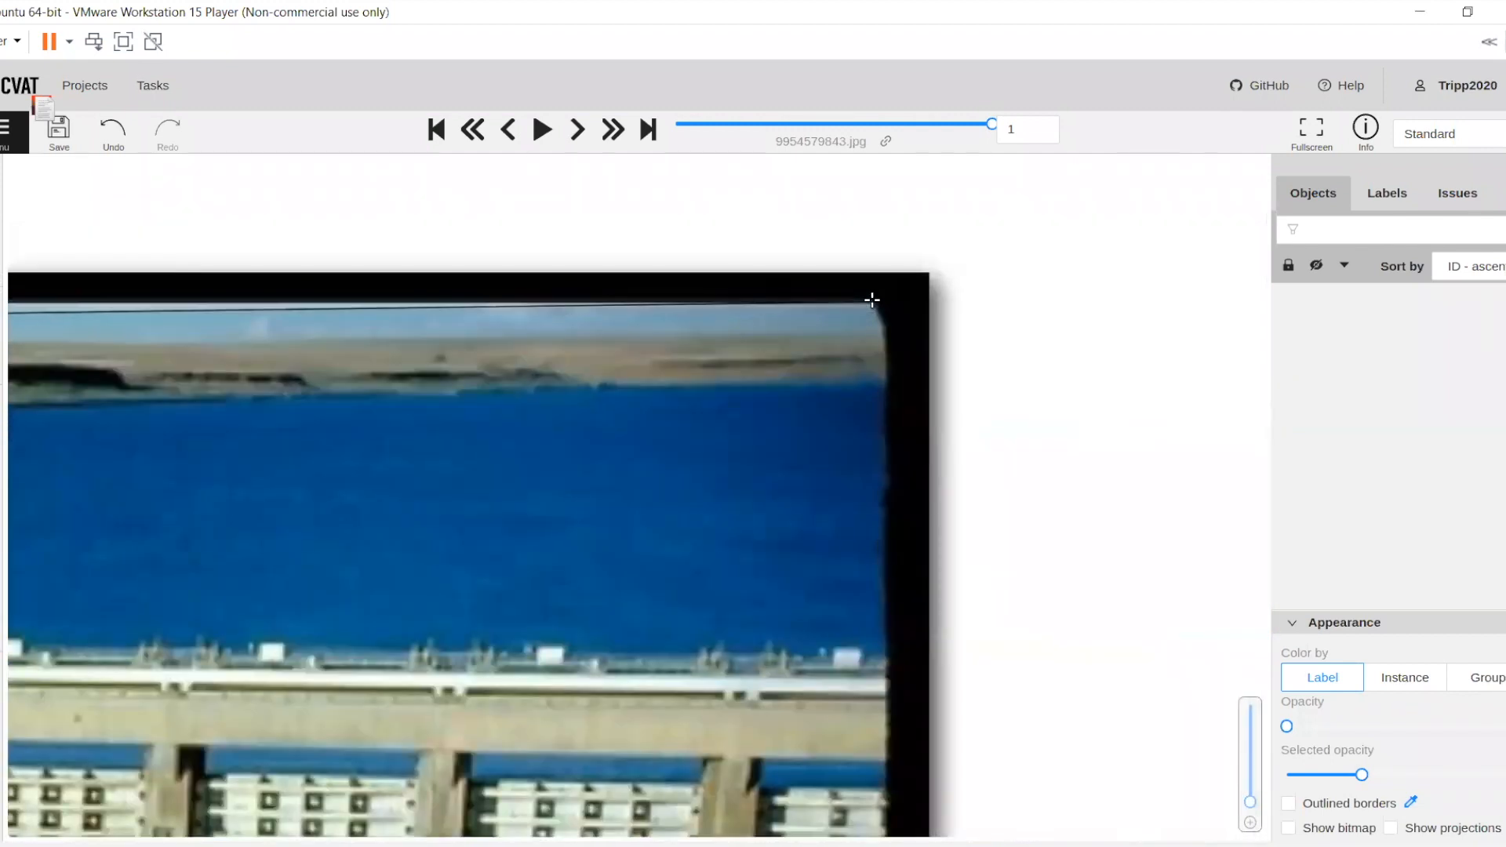
click(871, 303)
click(884, 326)
click(882, 341)
click(851, 354)
drag(383, 384, 864, 384)
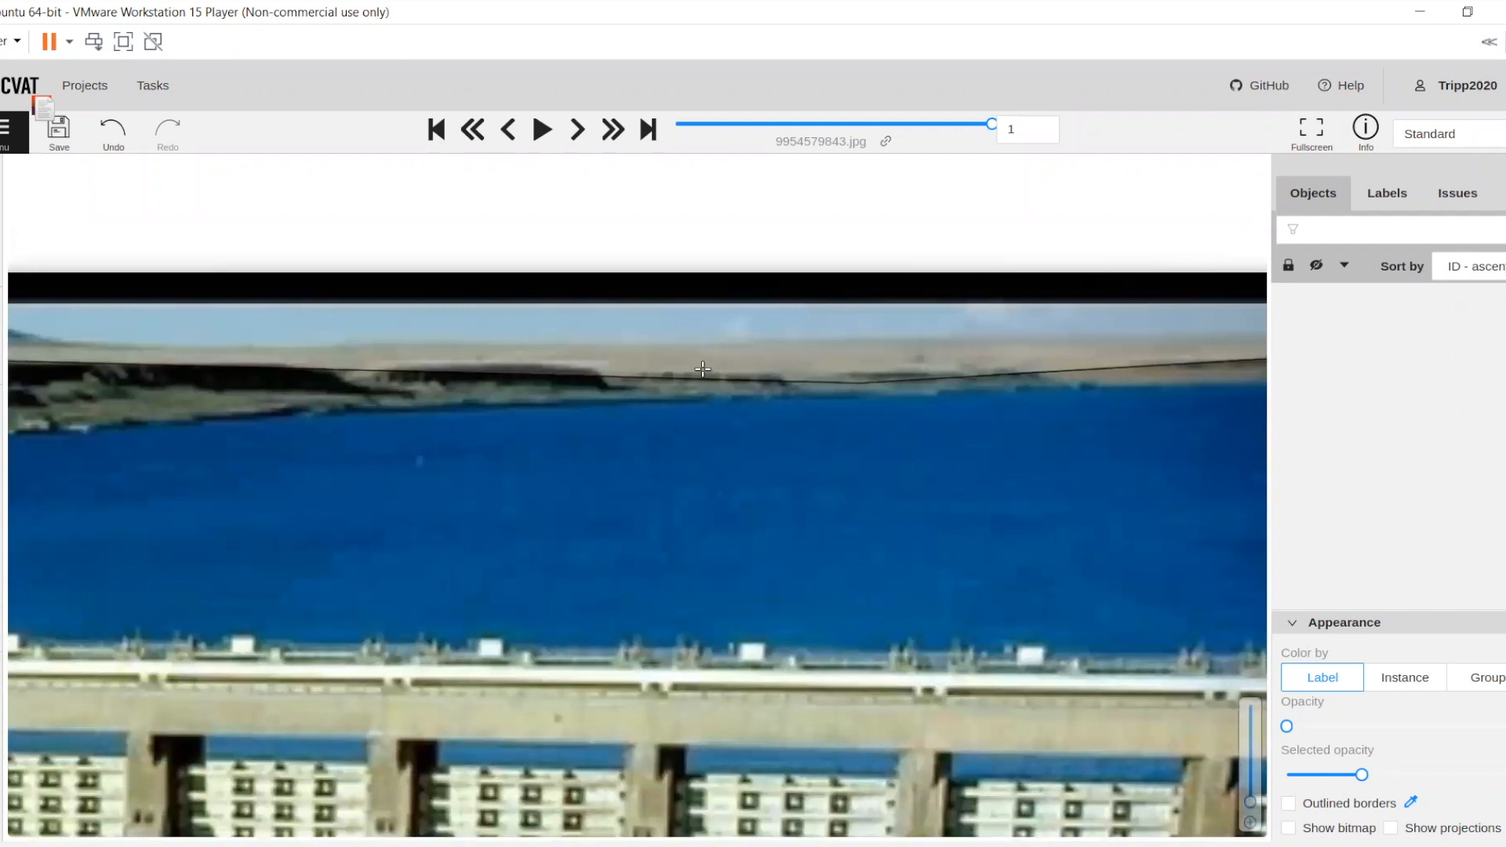
Run the sky polygon's lower edge back across the hills below the skyline to its left end and complete the shape
click(632, 375)
scroll(280, 370, down, 1)
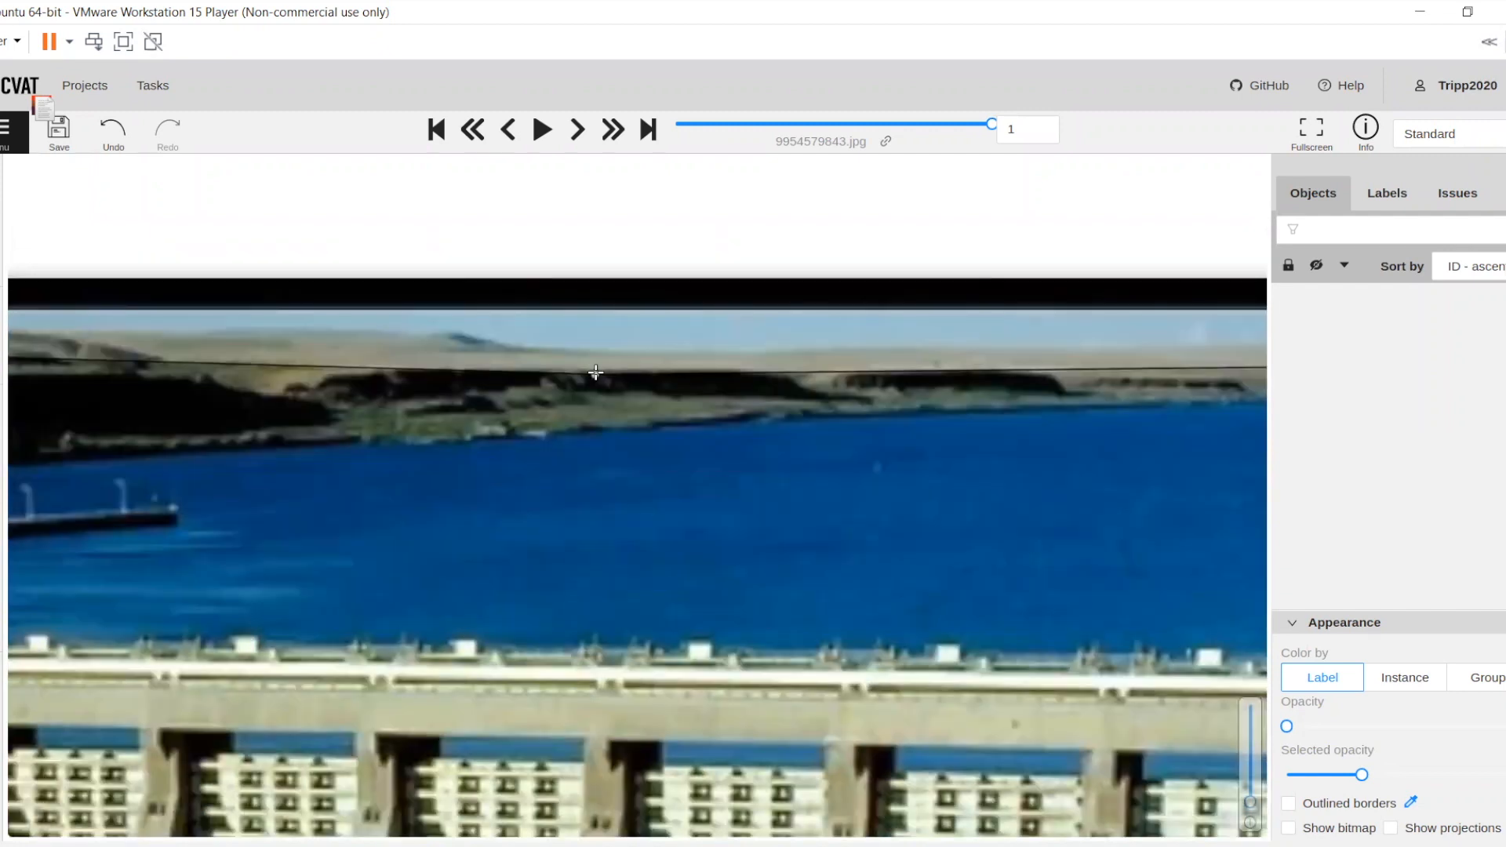
drag(268, 375, 747, 383)
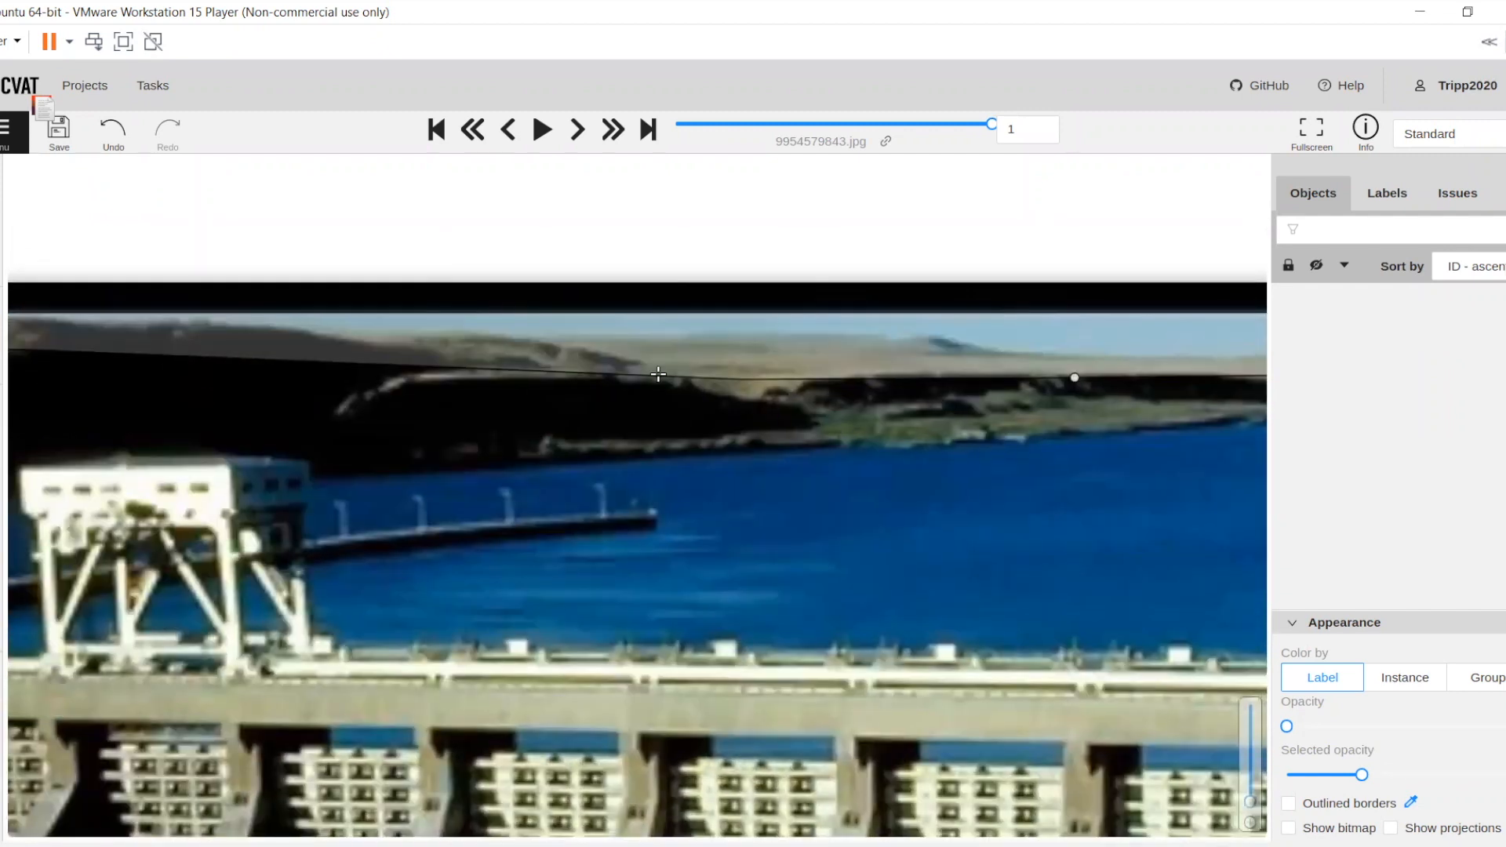
drag(427, 382, 924, 390)
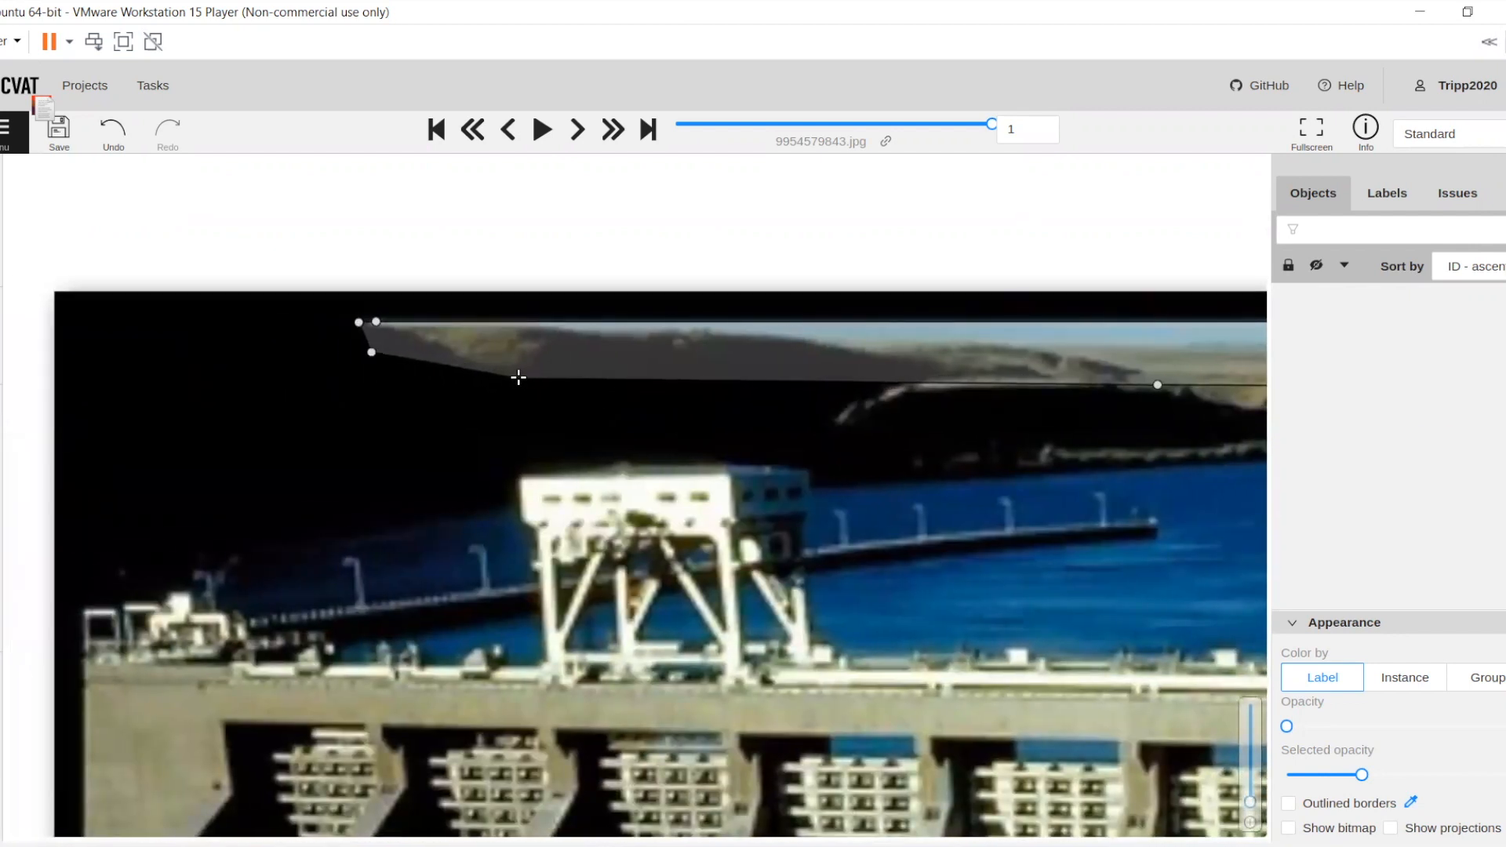
key(n)
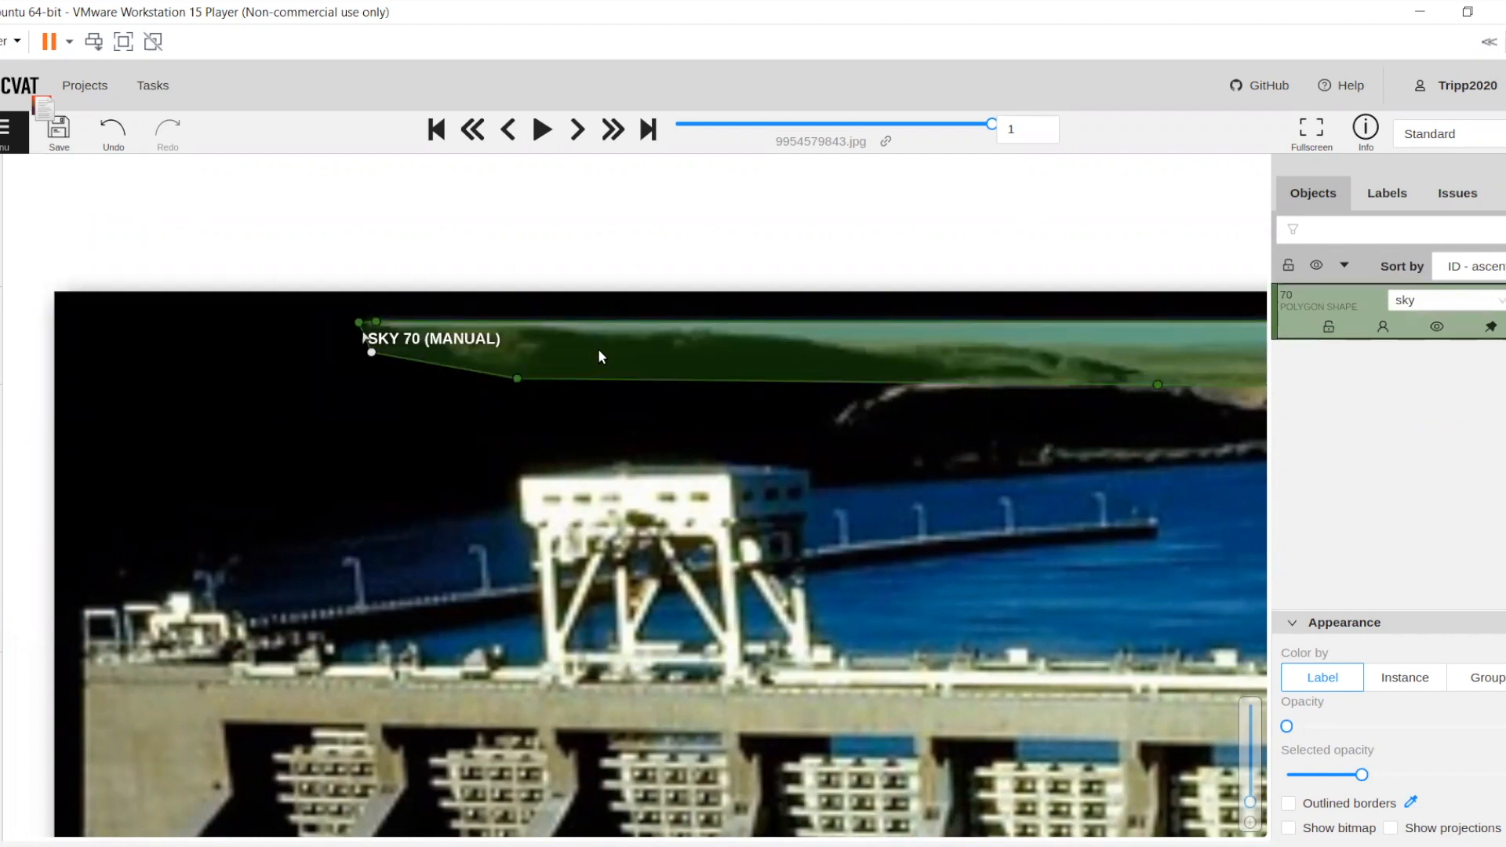
Begin a new polygon shape with the label terrain
key(n)
scroll(597, 377, down, 3)
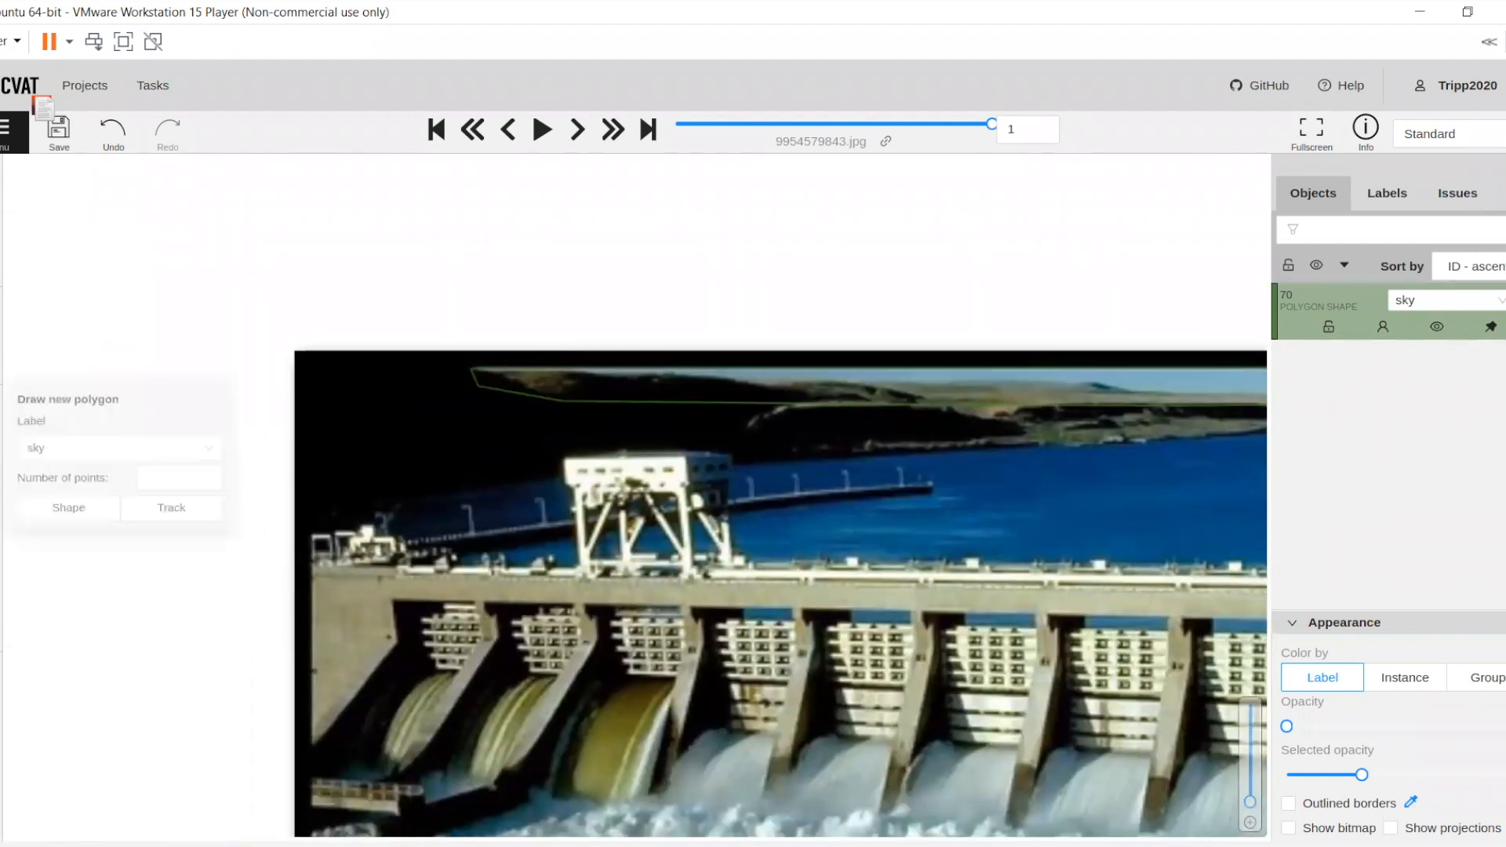
mouse_move(3, 458)
click(63, 451)
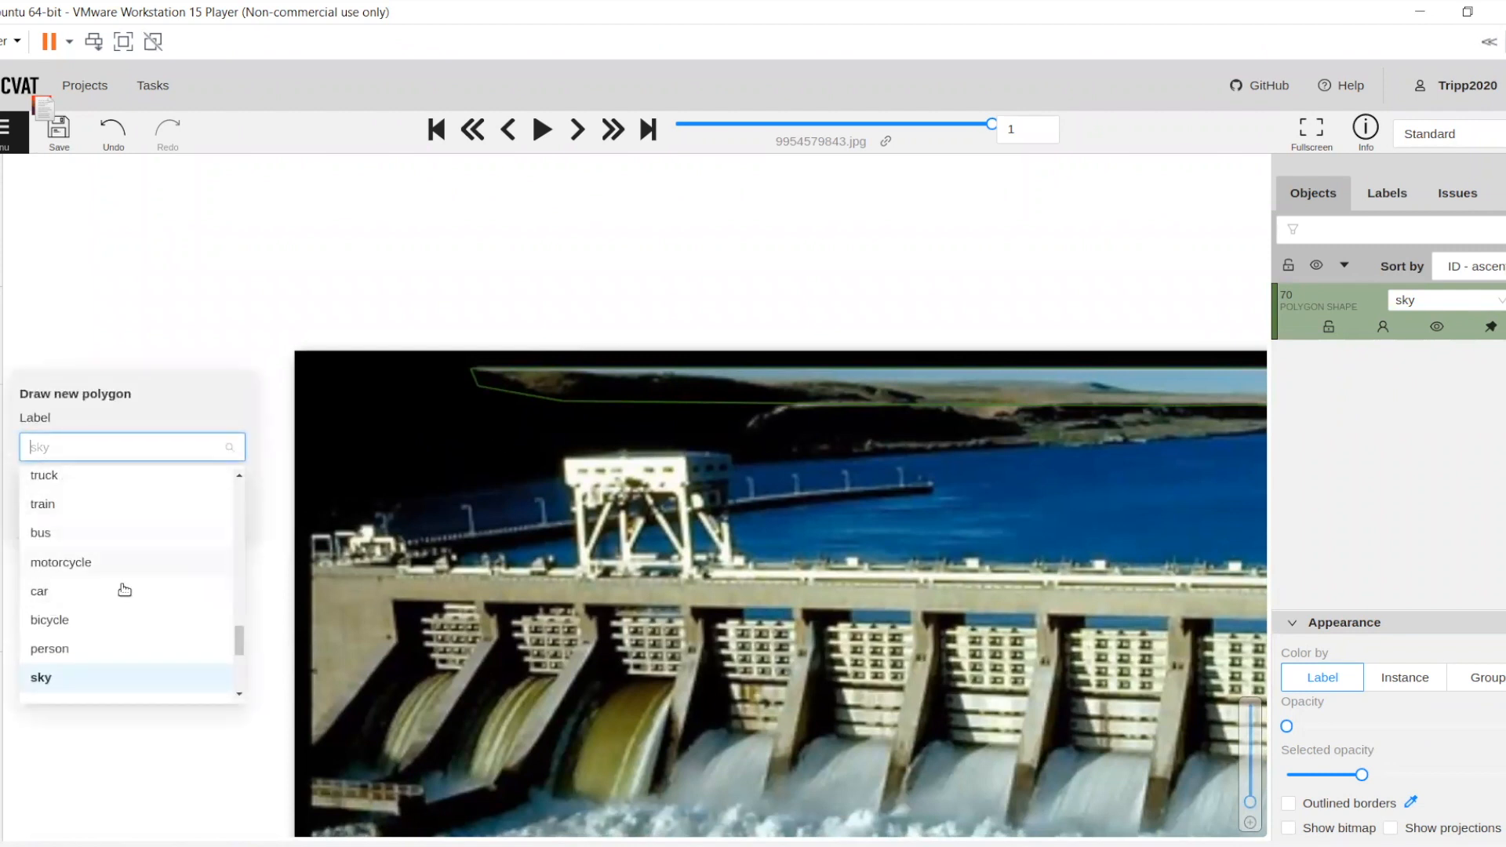
scroll(125, 588, up, 2)
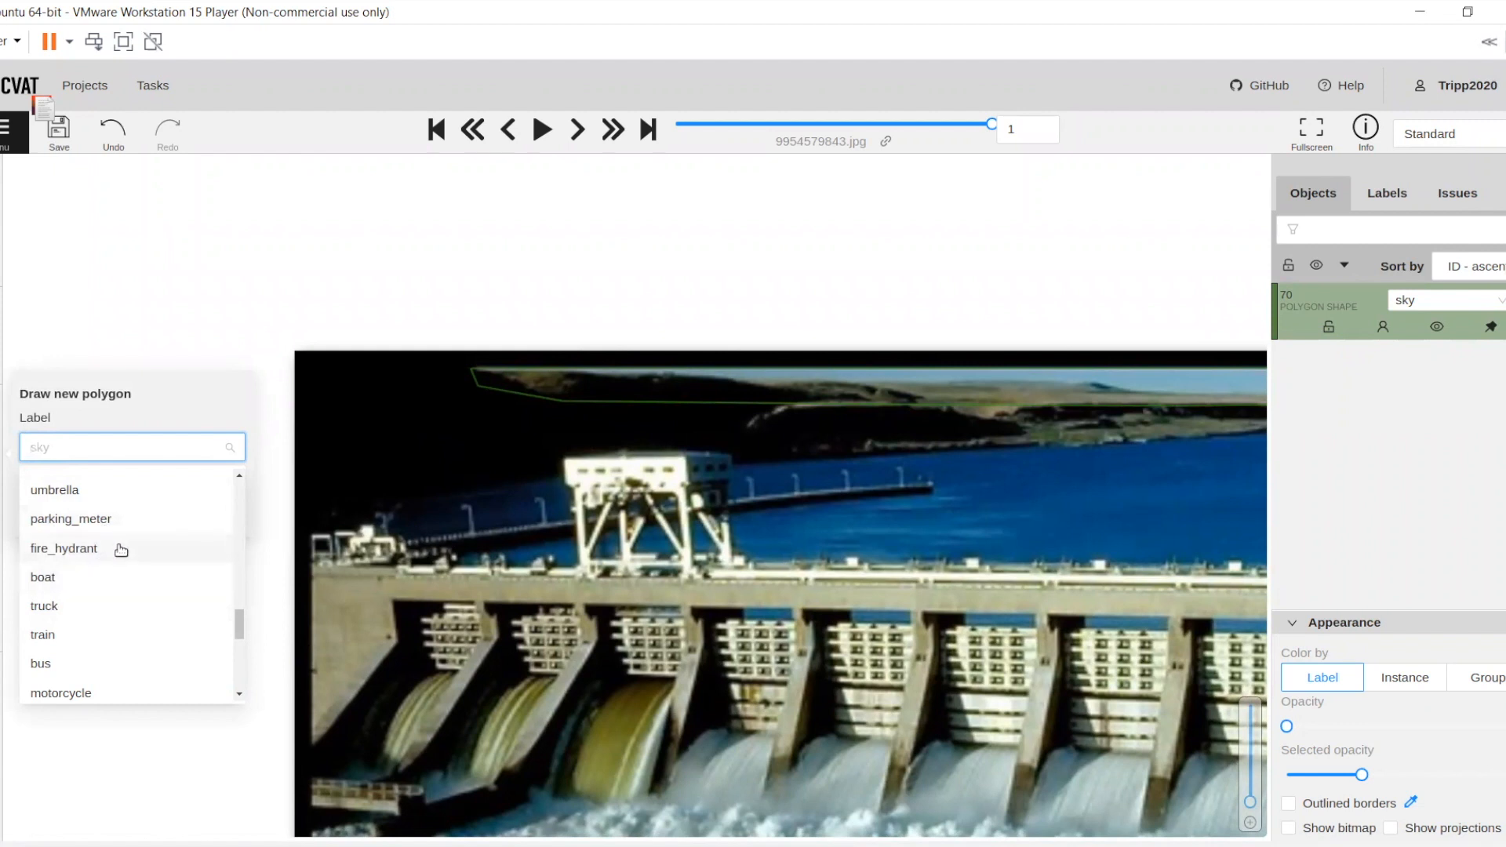
scroll(97, 565, down, 4)
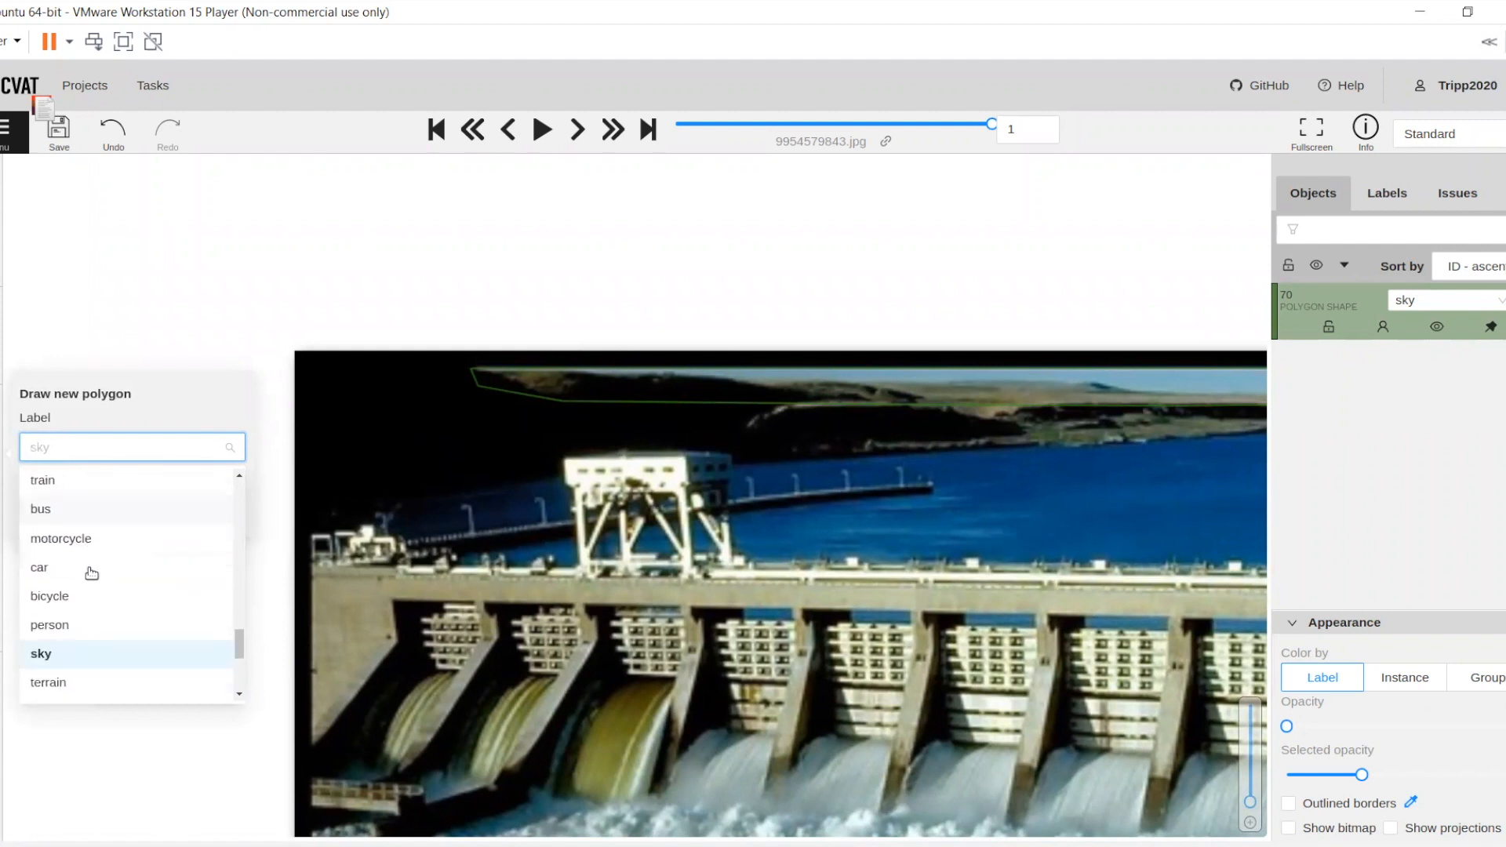
scroll(78, 561, down, 1)
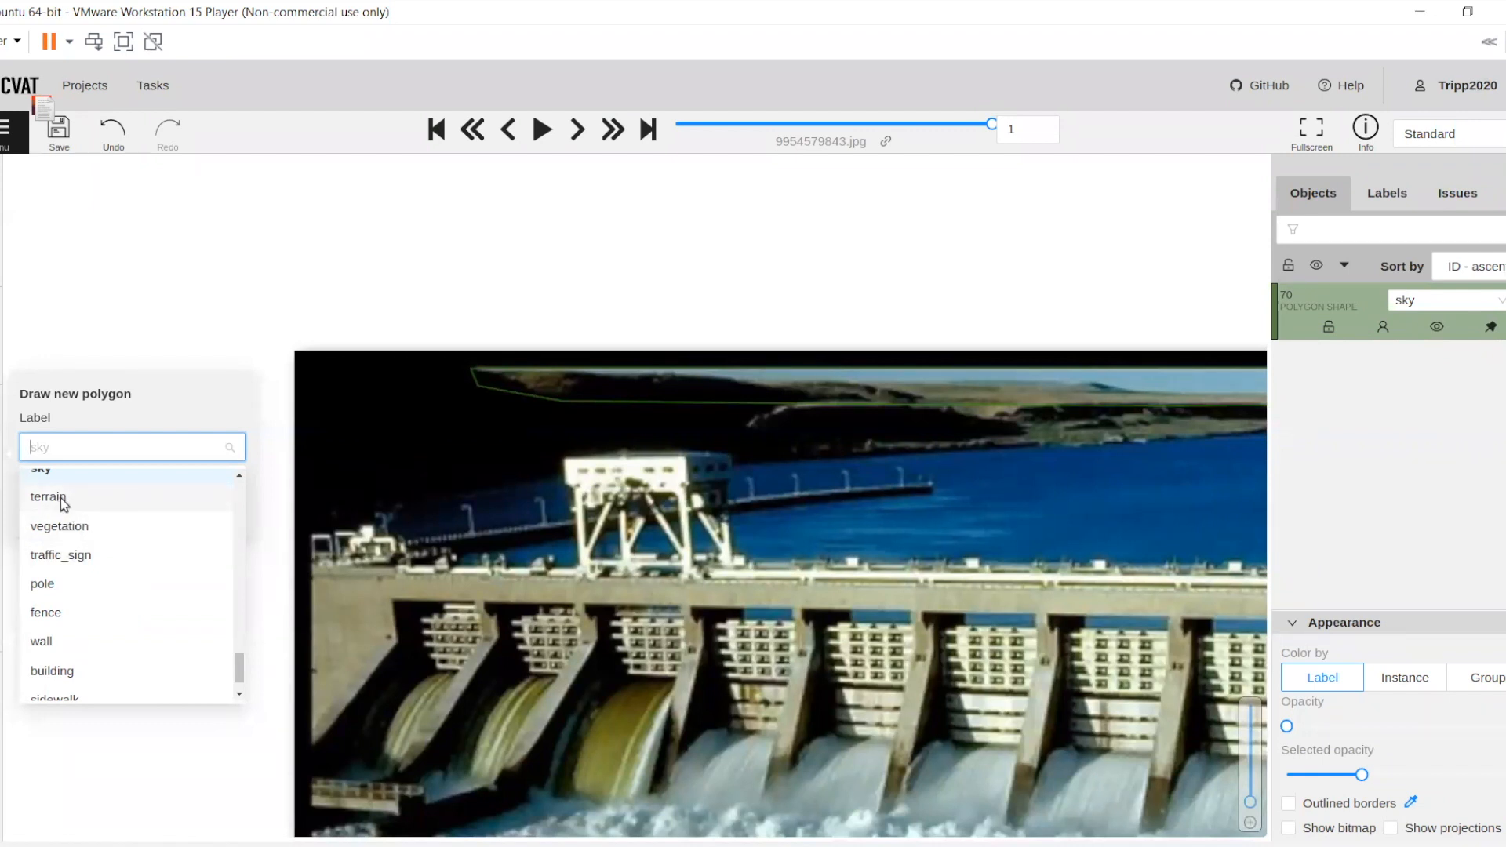
click(63, 500)
click(100, 515)
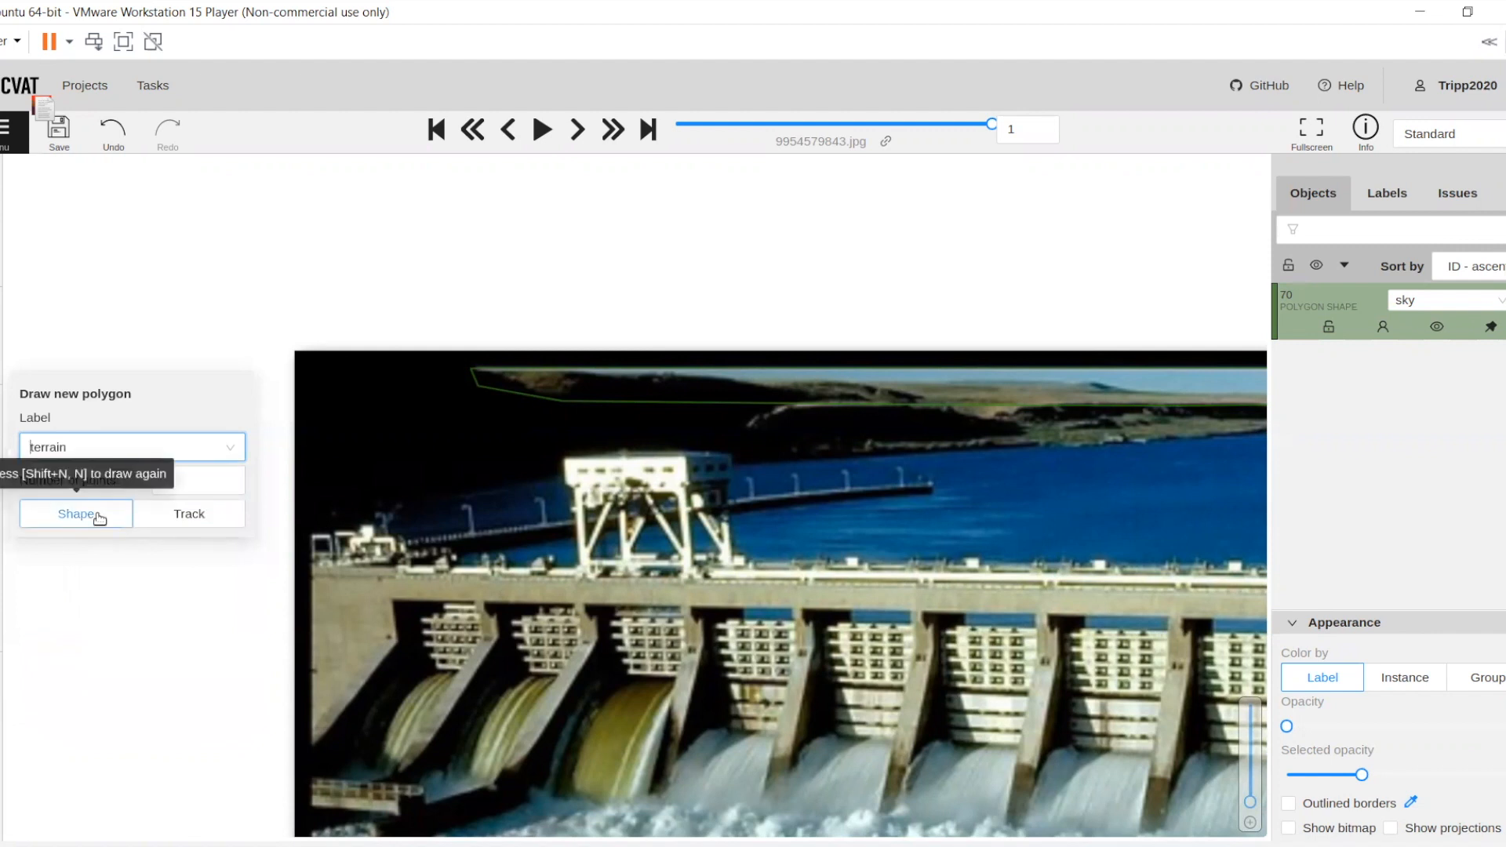
Outline the left end of the terrain polygon, from the sky's left corner down the dark hillside and across to the crane tower
scroll(370, 378, up, 6)
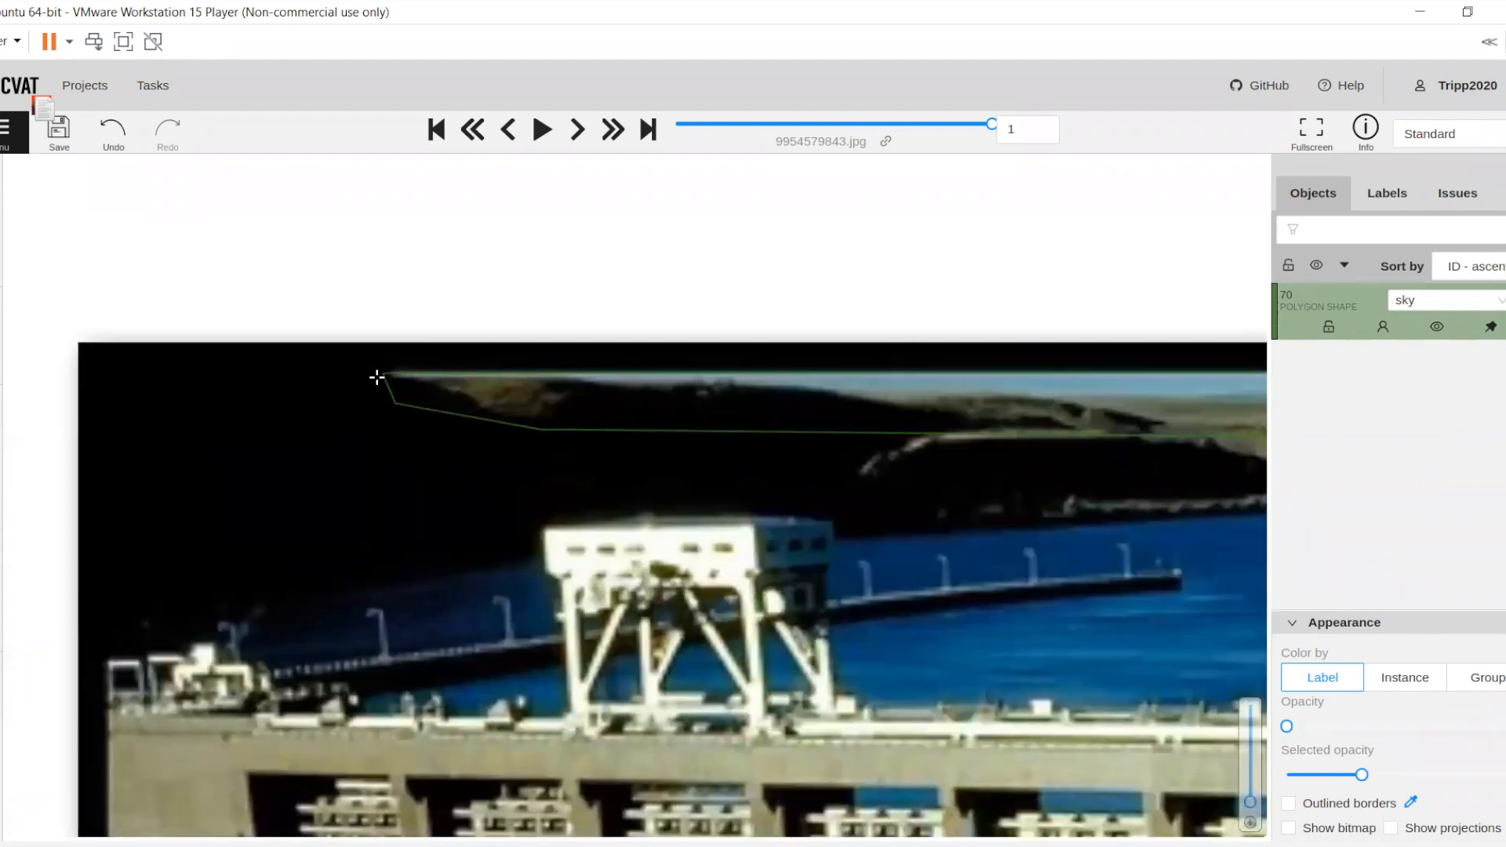
drag(446, 529, 663, 485)
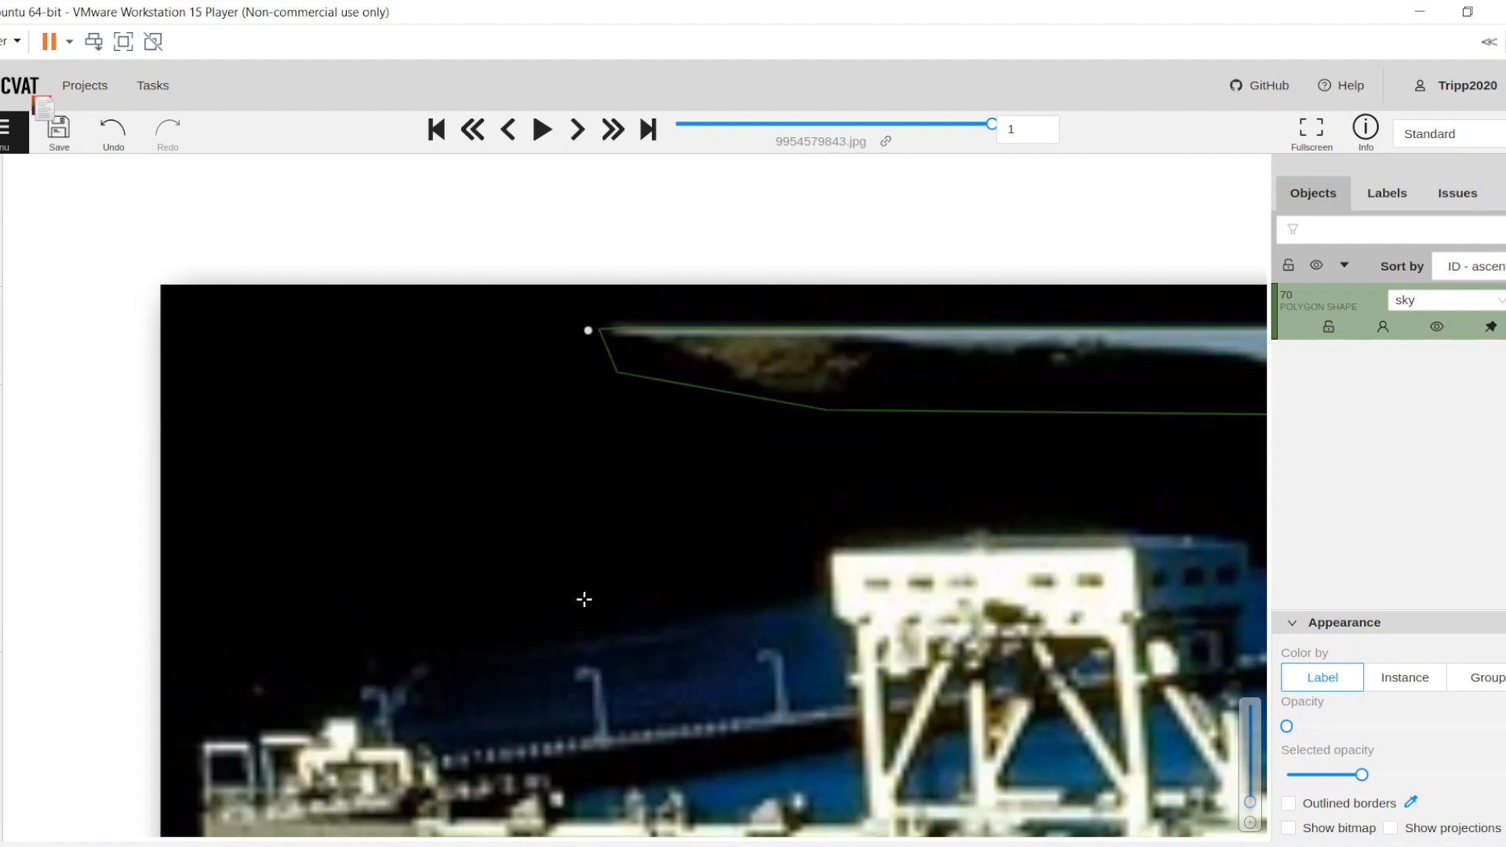
click(335, 649)
click(329, 676)
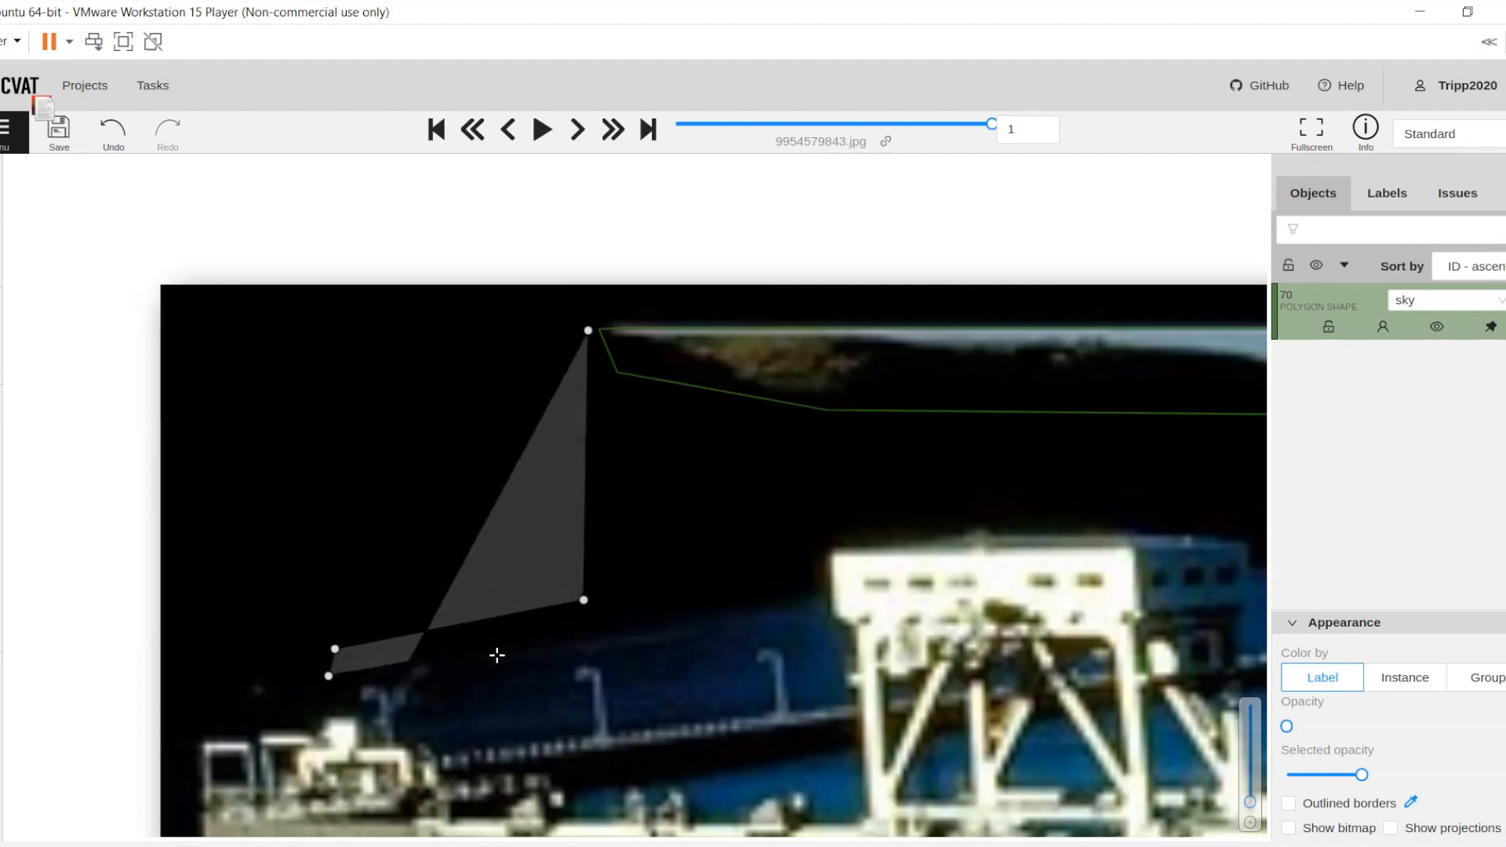
click(916, 609)
drag(975, 620, 856, 589)
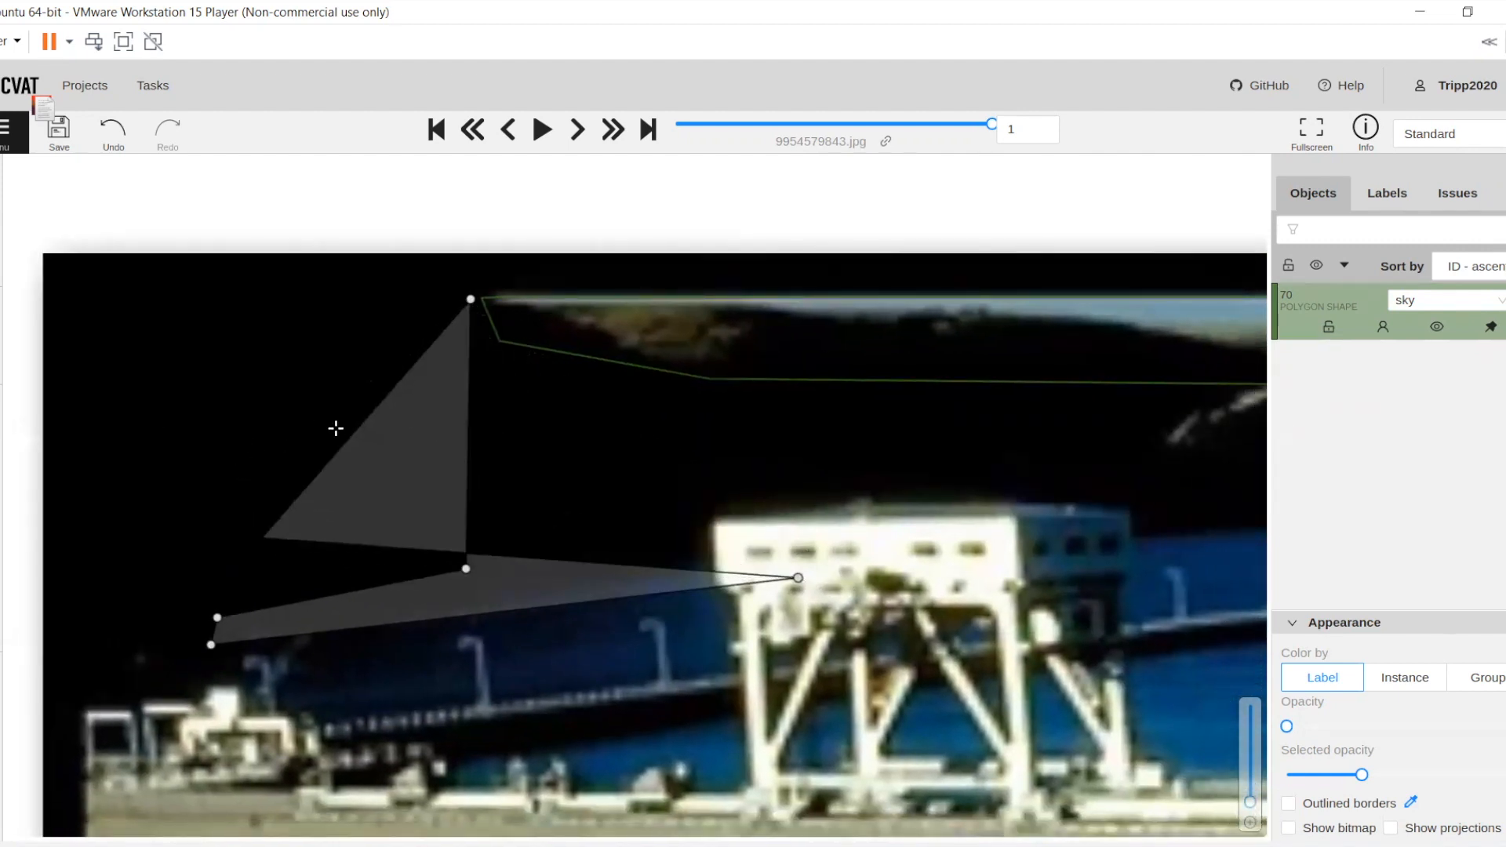
Continue the terrain polygon's lower edge from the crane tower across the water just below the far shoreline
drag(909, 576, 450, 527)
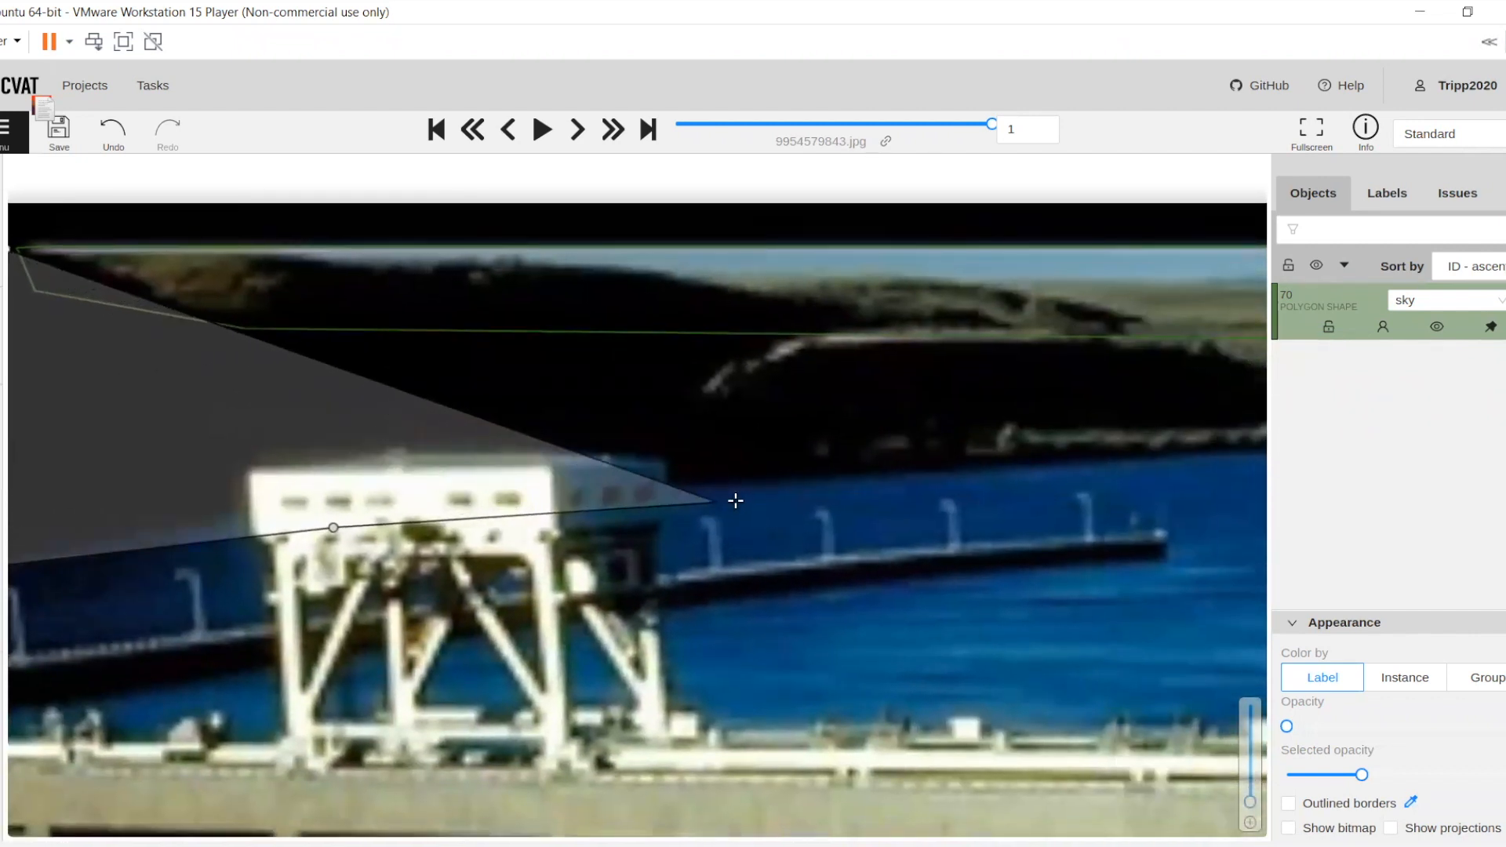
click(1113, 481)
drag(1114, 480, 626, 494)
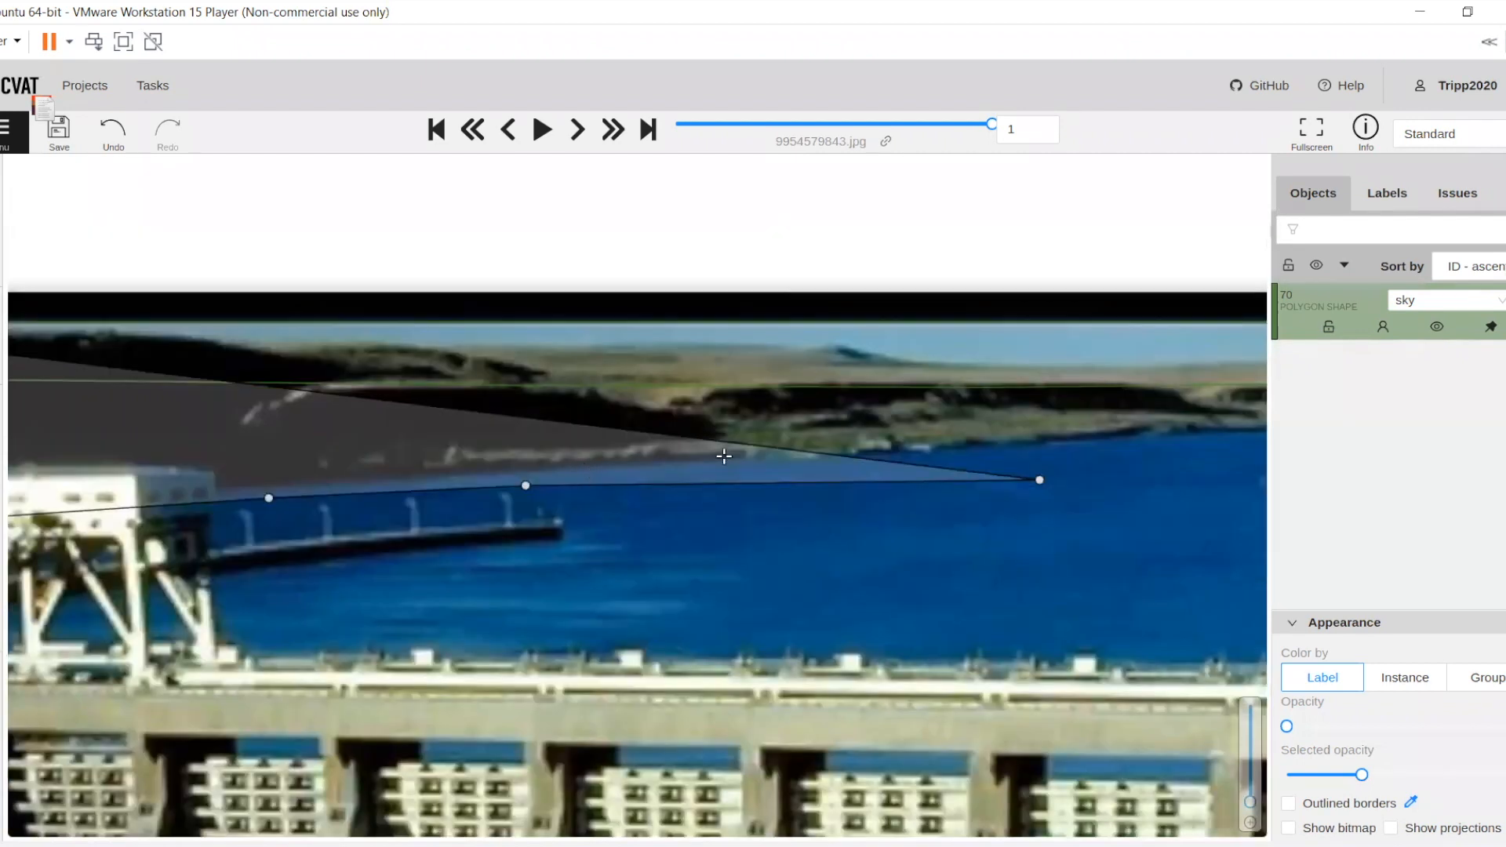
click(1065, 468)
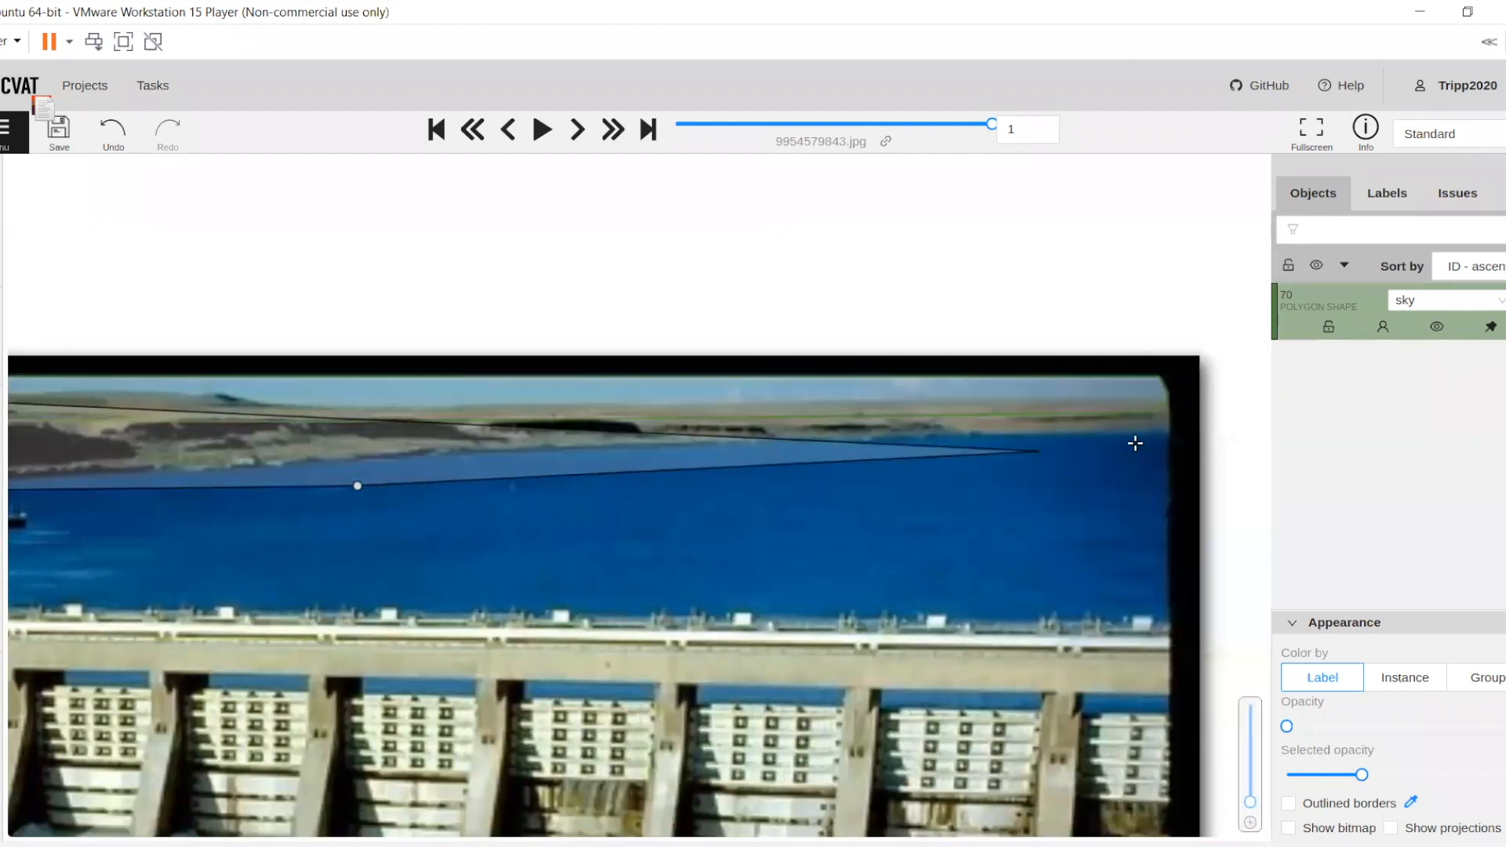
scroll(1170, 433, up, 1)
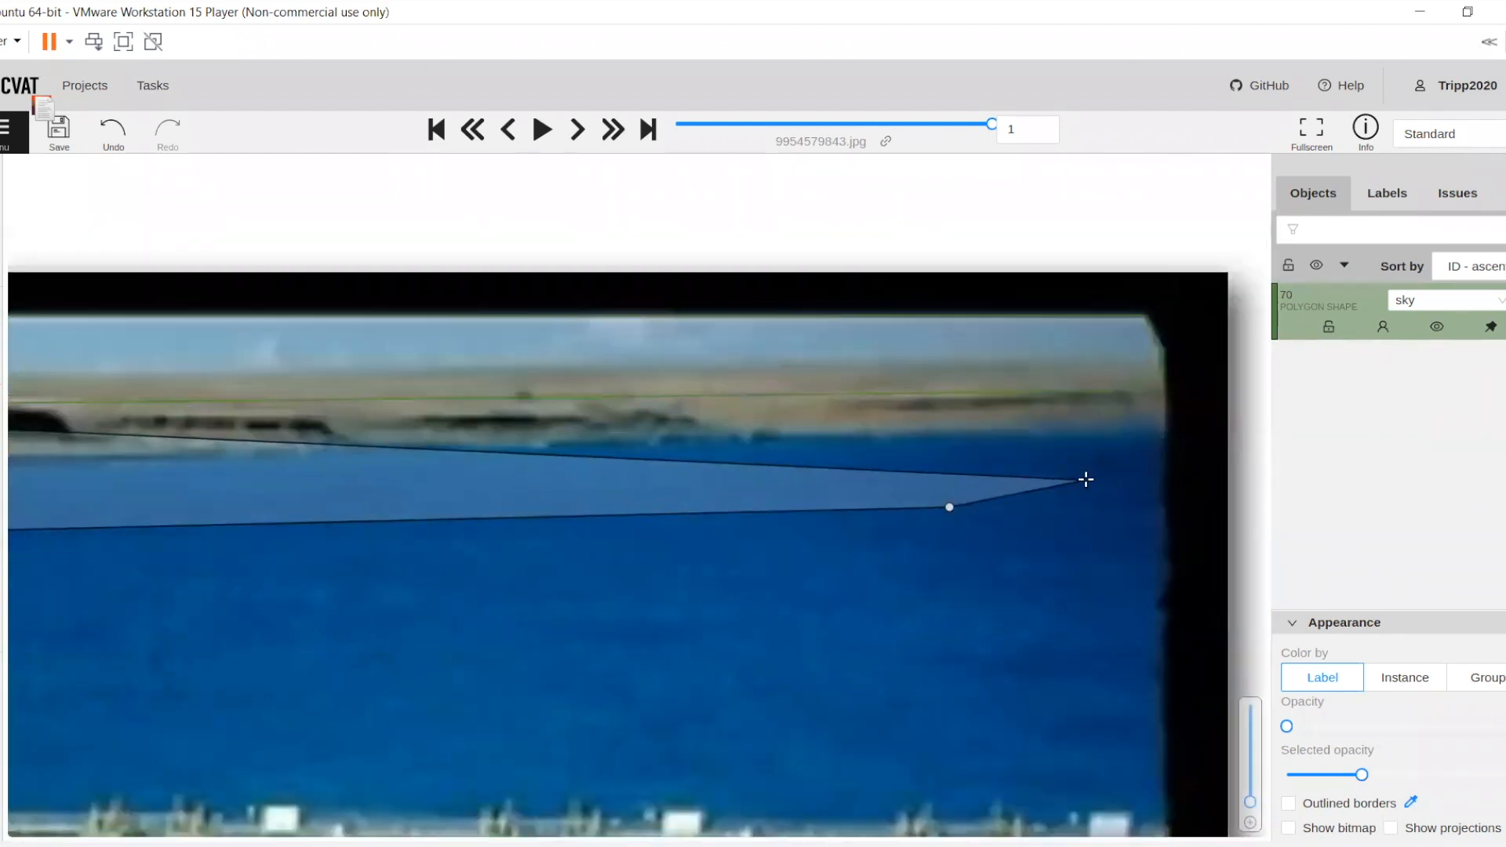
drag(1033, 442, 819, 453)
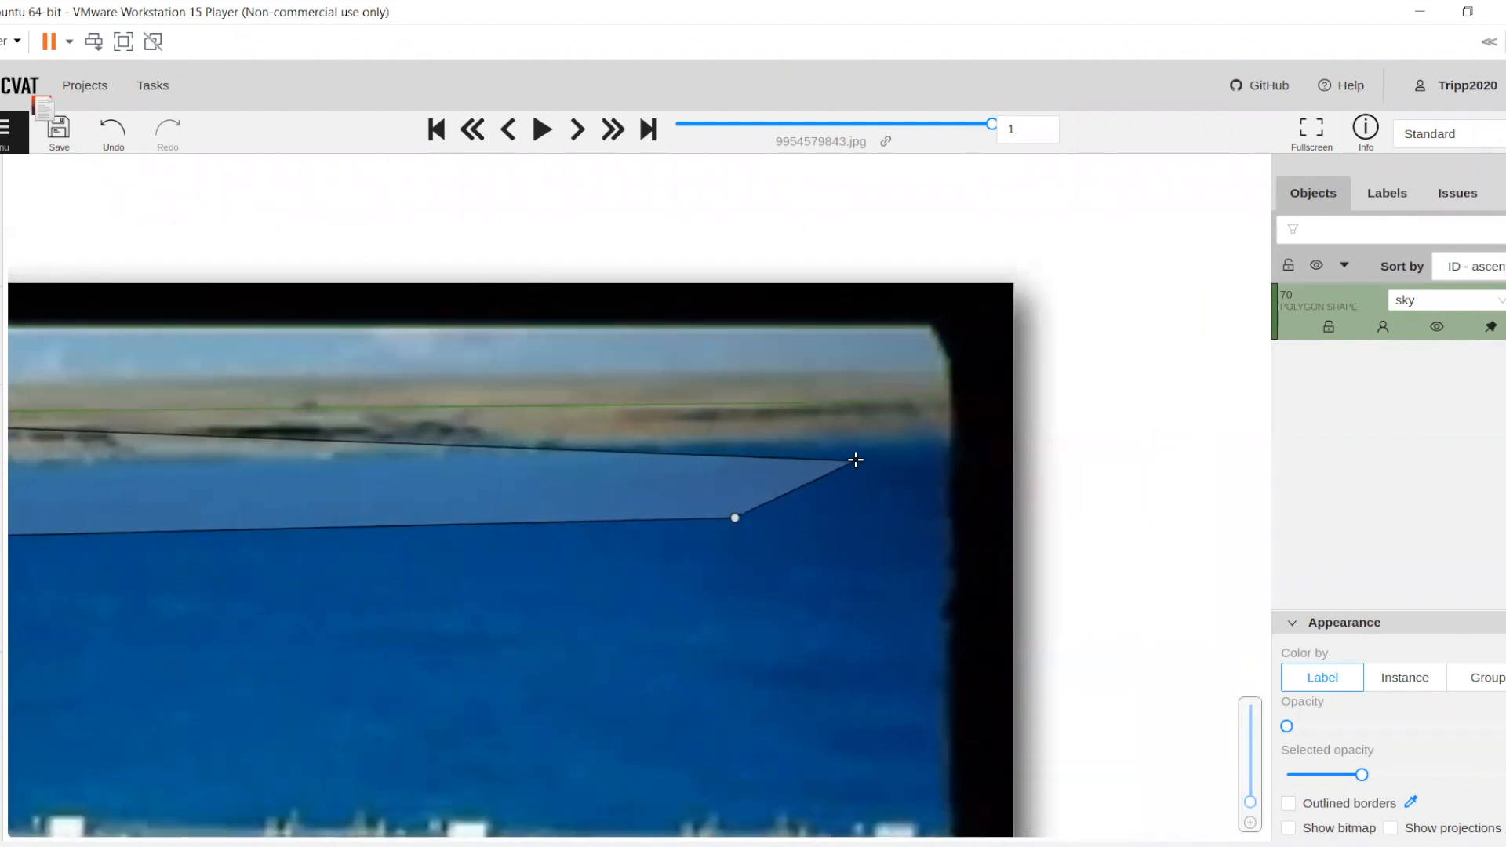
drag(874, 471, 622, 506)
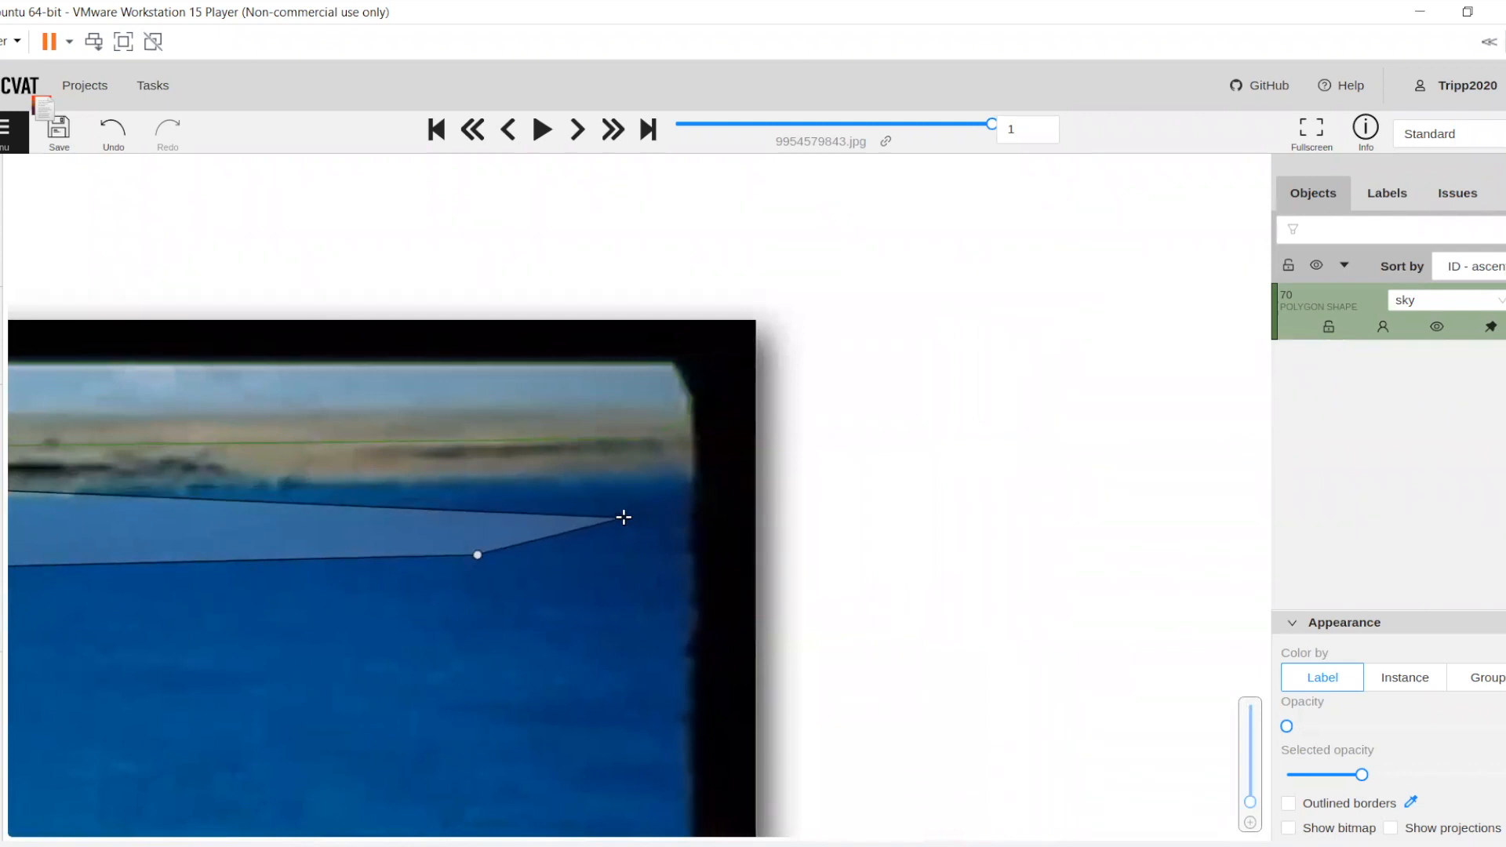
Wrap the terrain polygon around the photo's right-hand edge, from the water up to where the hills meet the sky
click(623, 518)
click(687, 484)
click(692, 473)
click(692, 415)
click(673, 411)
Trace the terrain polygon's upper edge leftward along the distant plateau's skyline to the small dark hill
drag(432, 495, 612, 486)
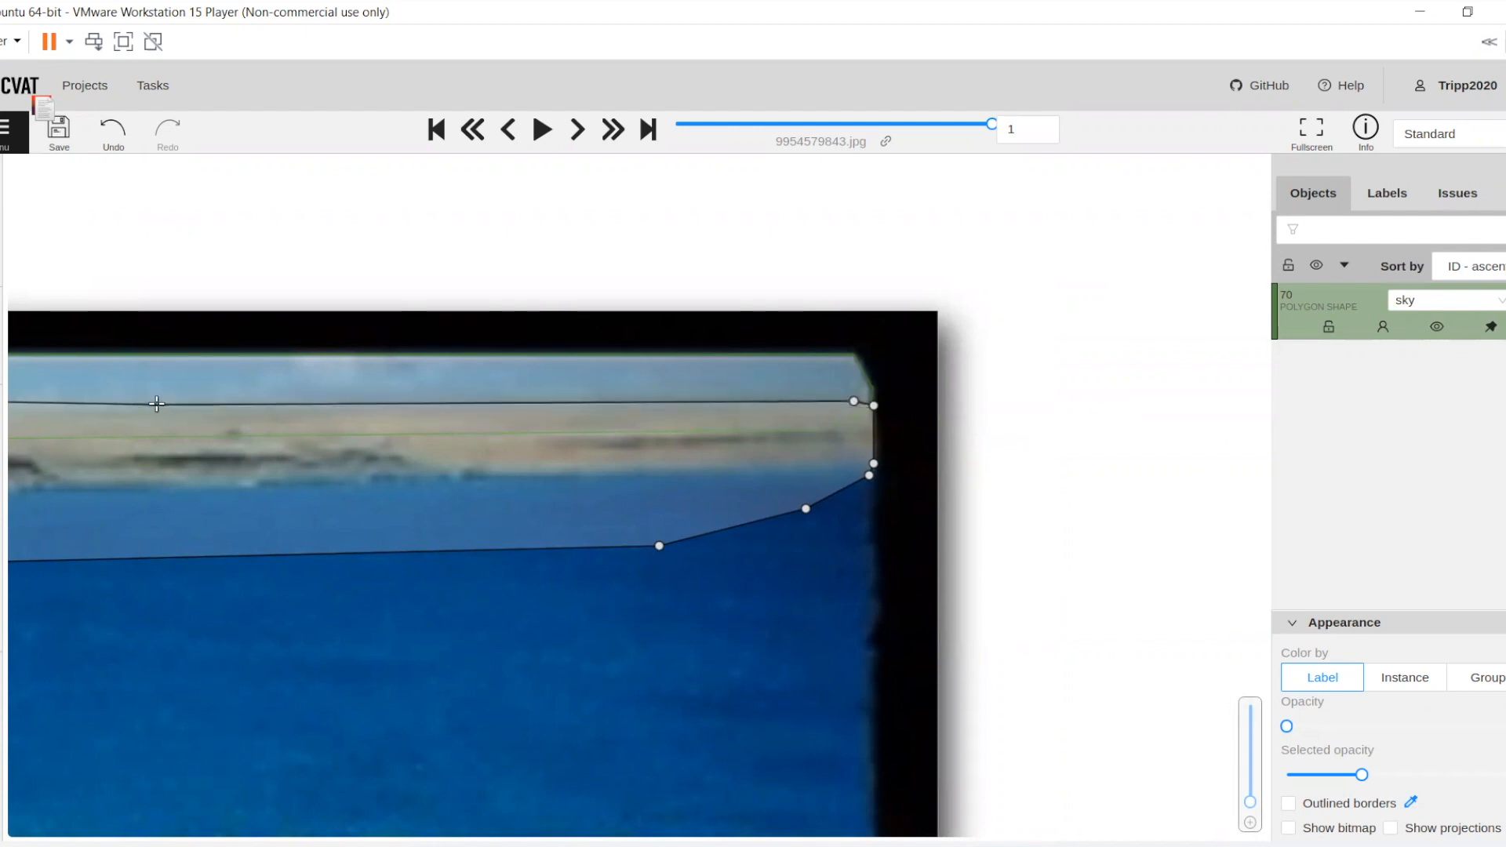
drag(157, 403, 462, 407)
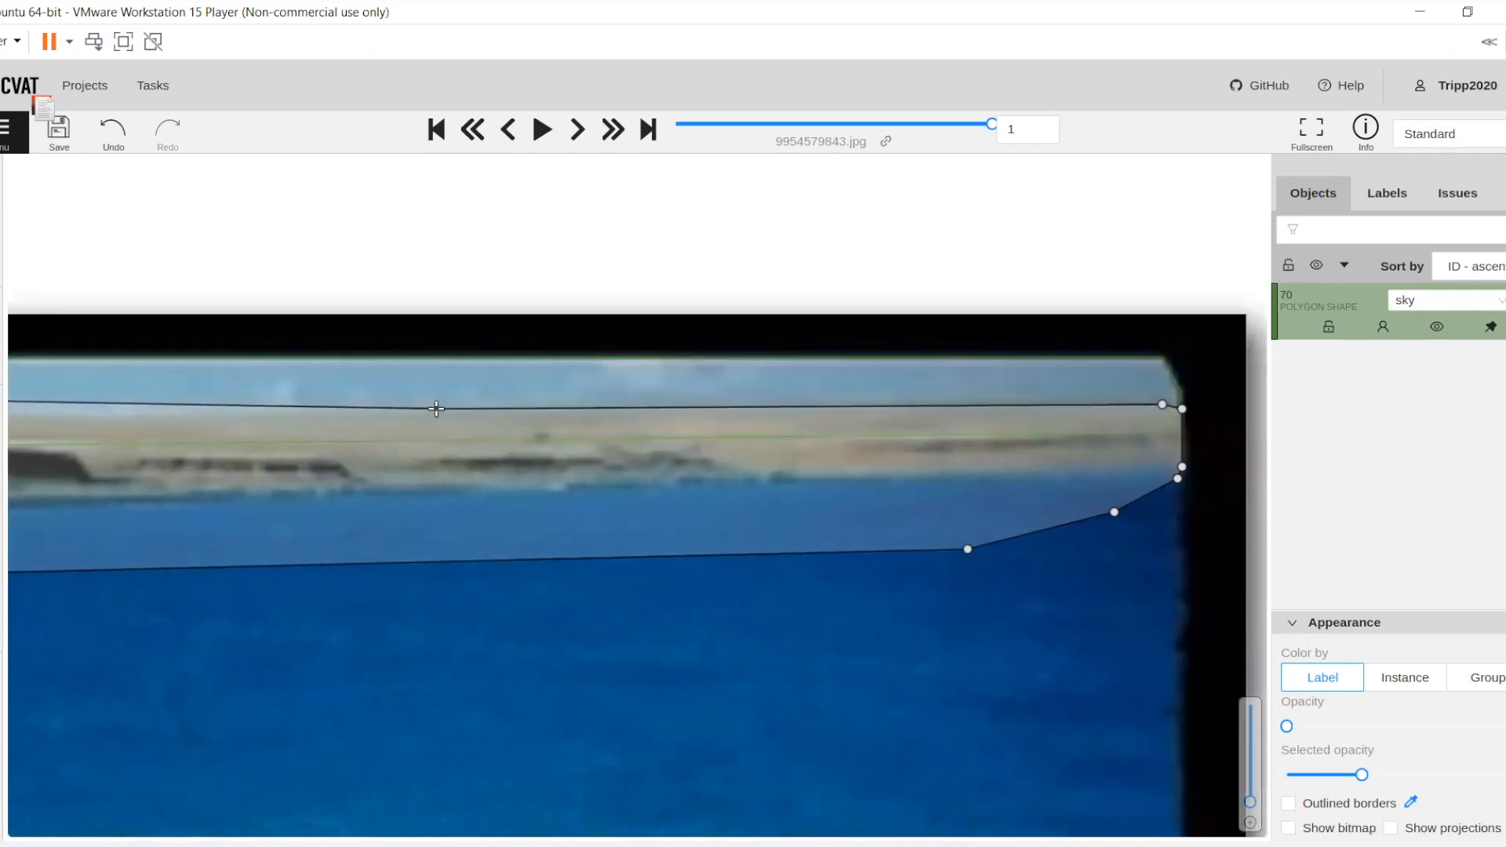
click(436, 408)
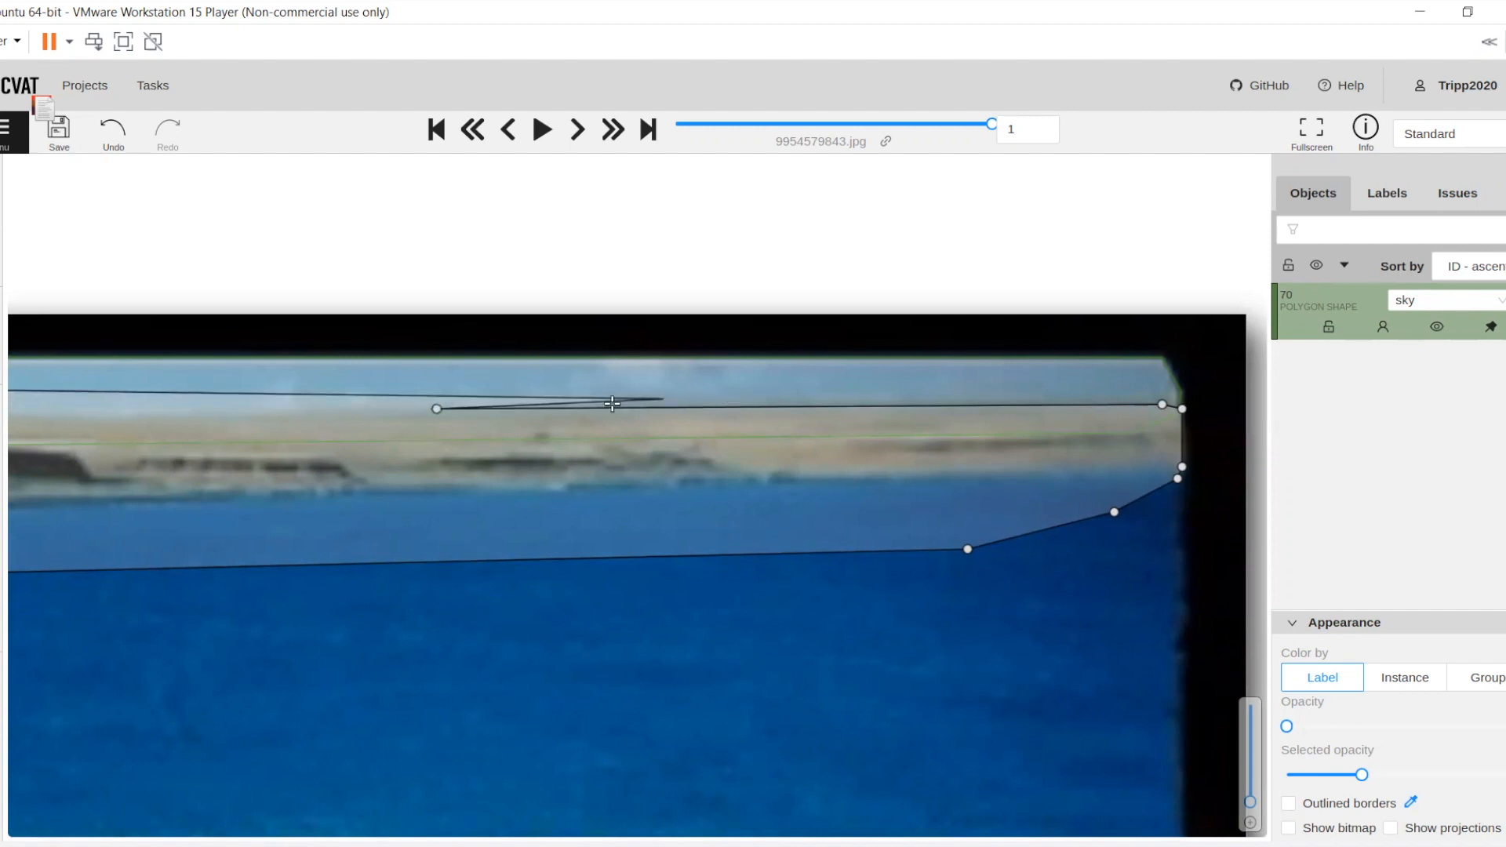
drag(41, 414, 470, 410)
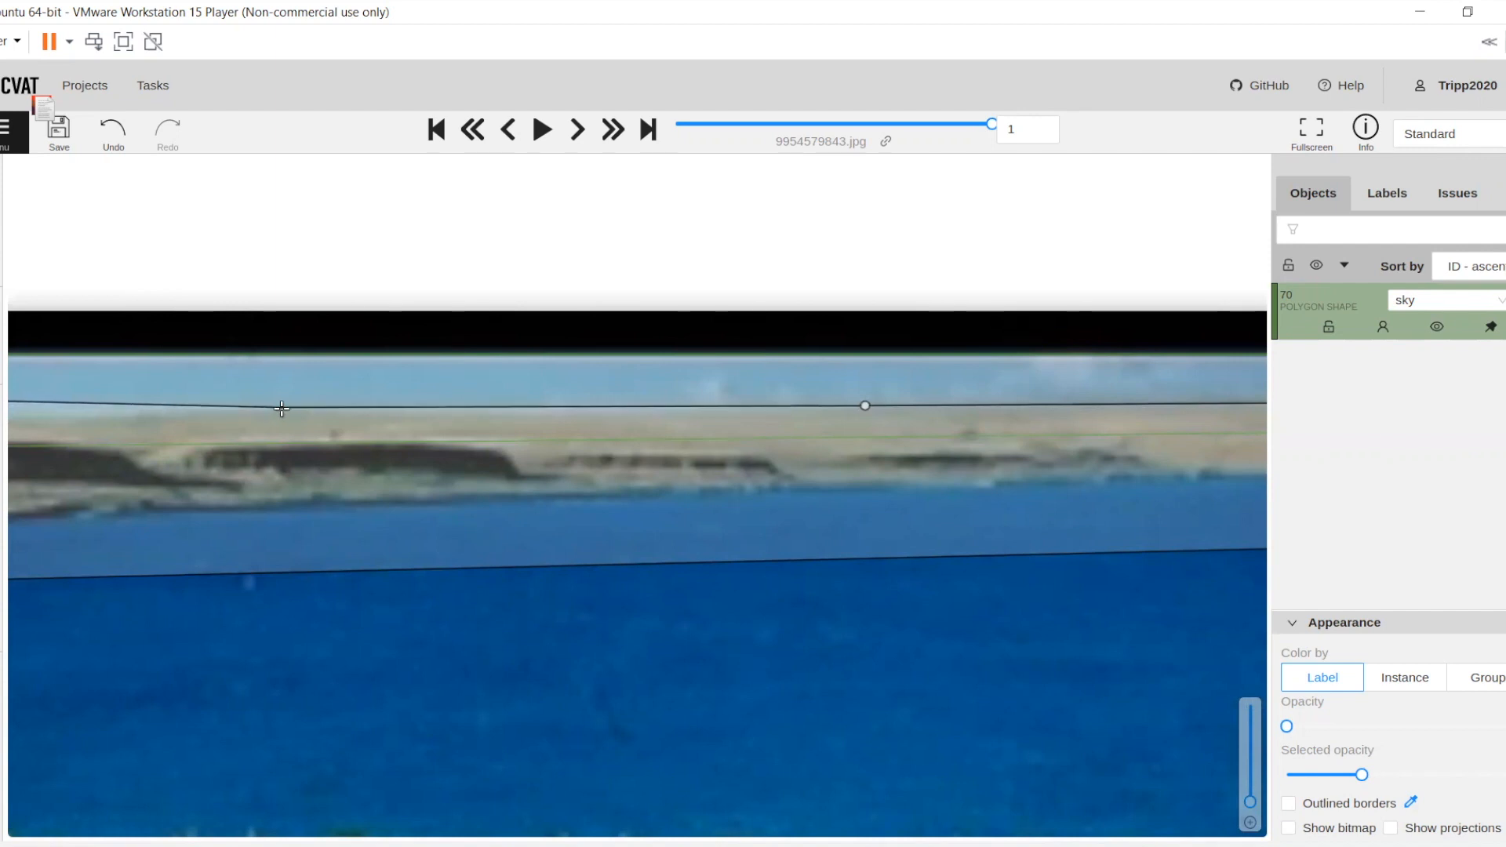
click(277, 408)
drag(276, 409, 771, 429)
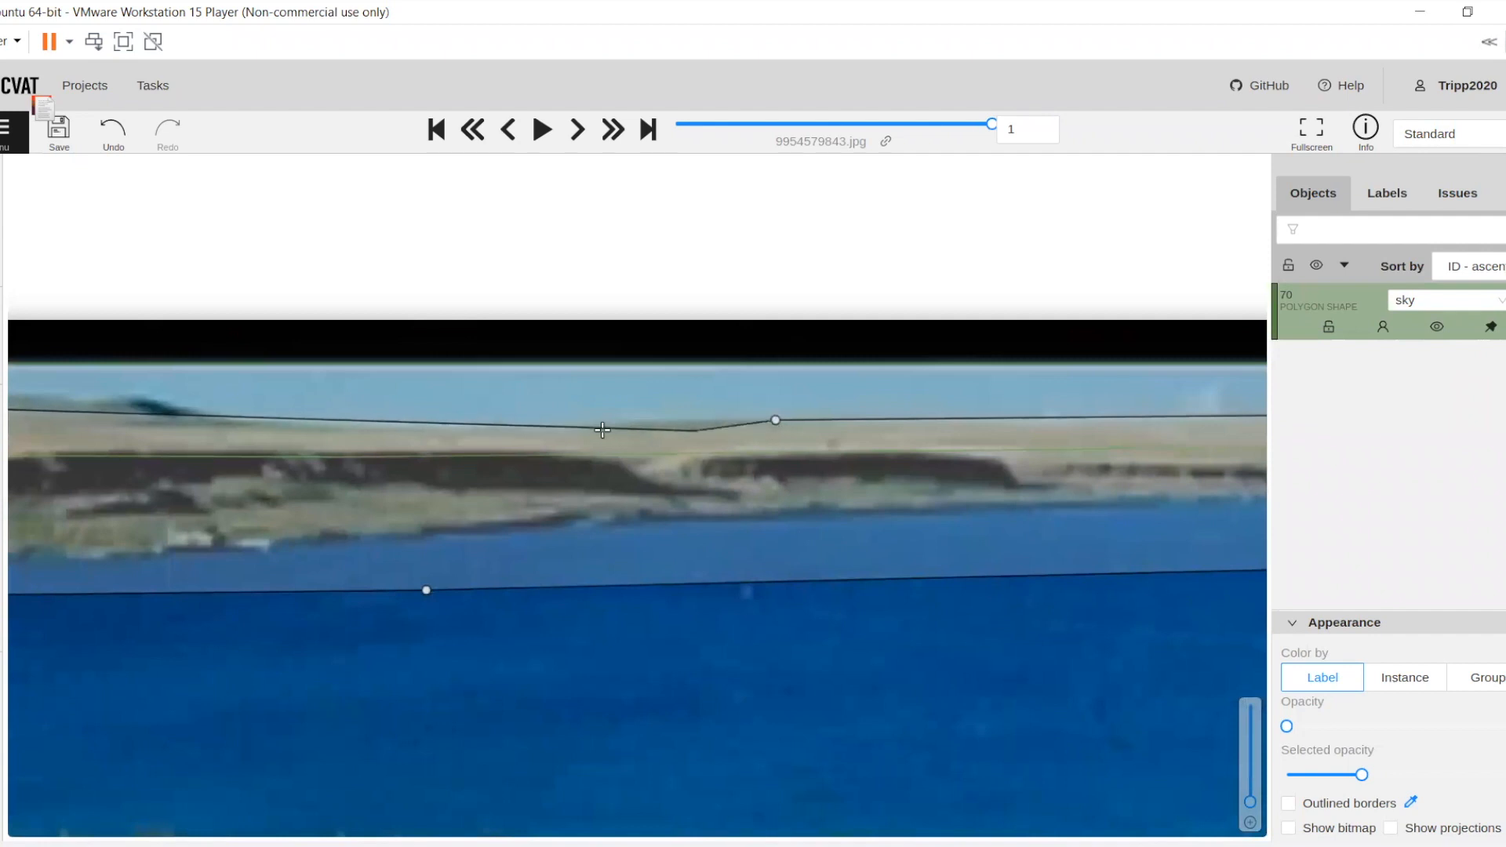
click(623, 422)
click(555, 425)
click(256, 417)
drag(255, 416, 859, 447)
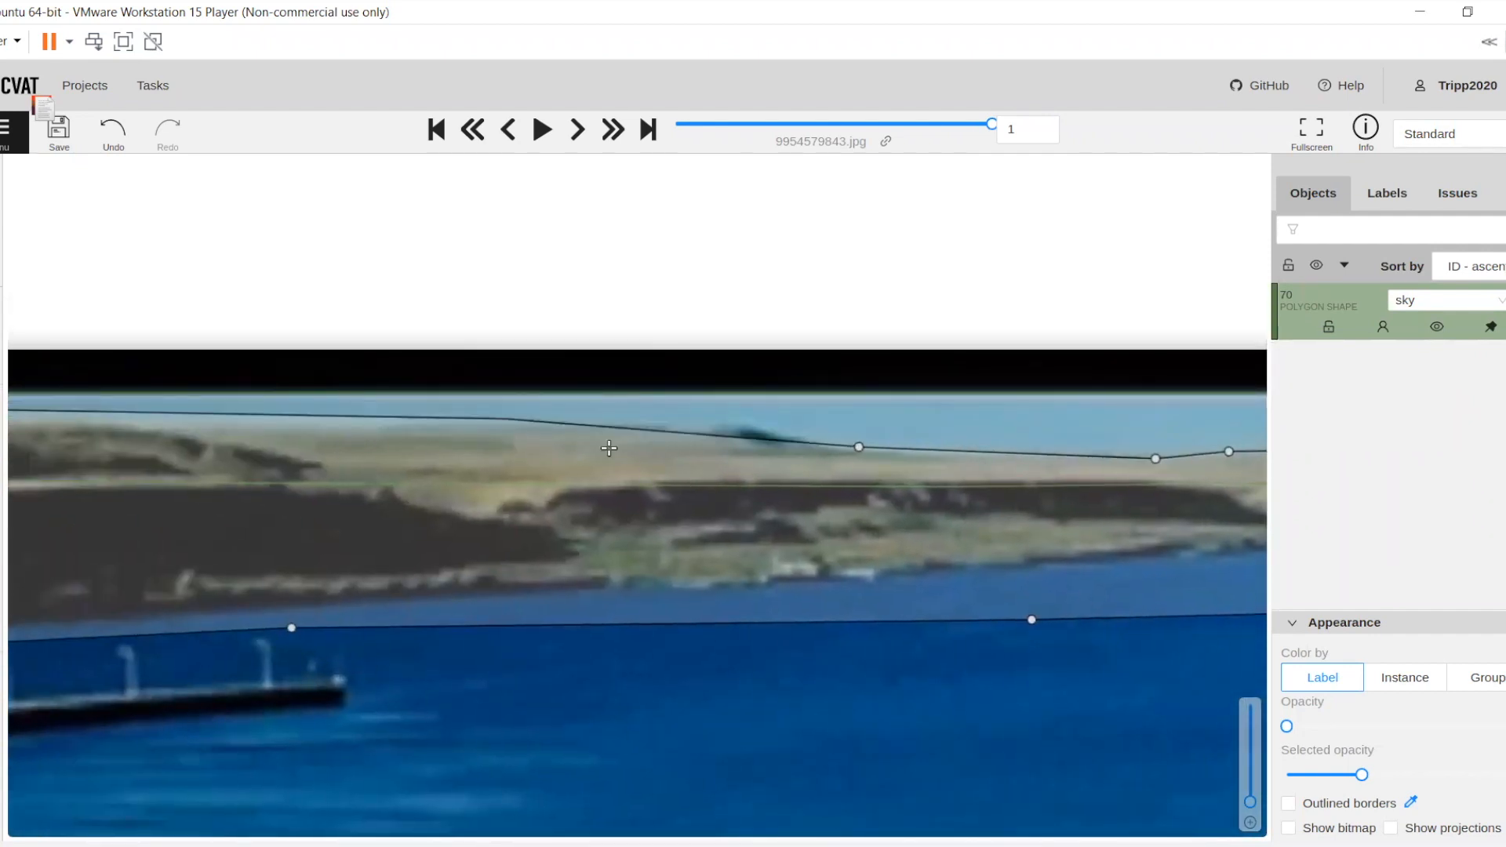
Trace the terrain skyline with closely spaced points over the small dark hill and along the pale ridge to its left
drag(948, 434, 1146, 422)
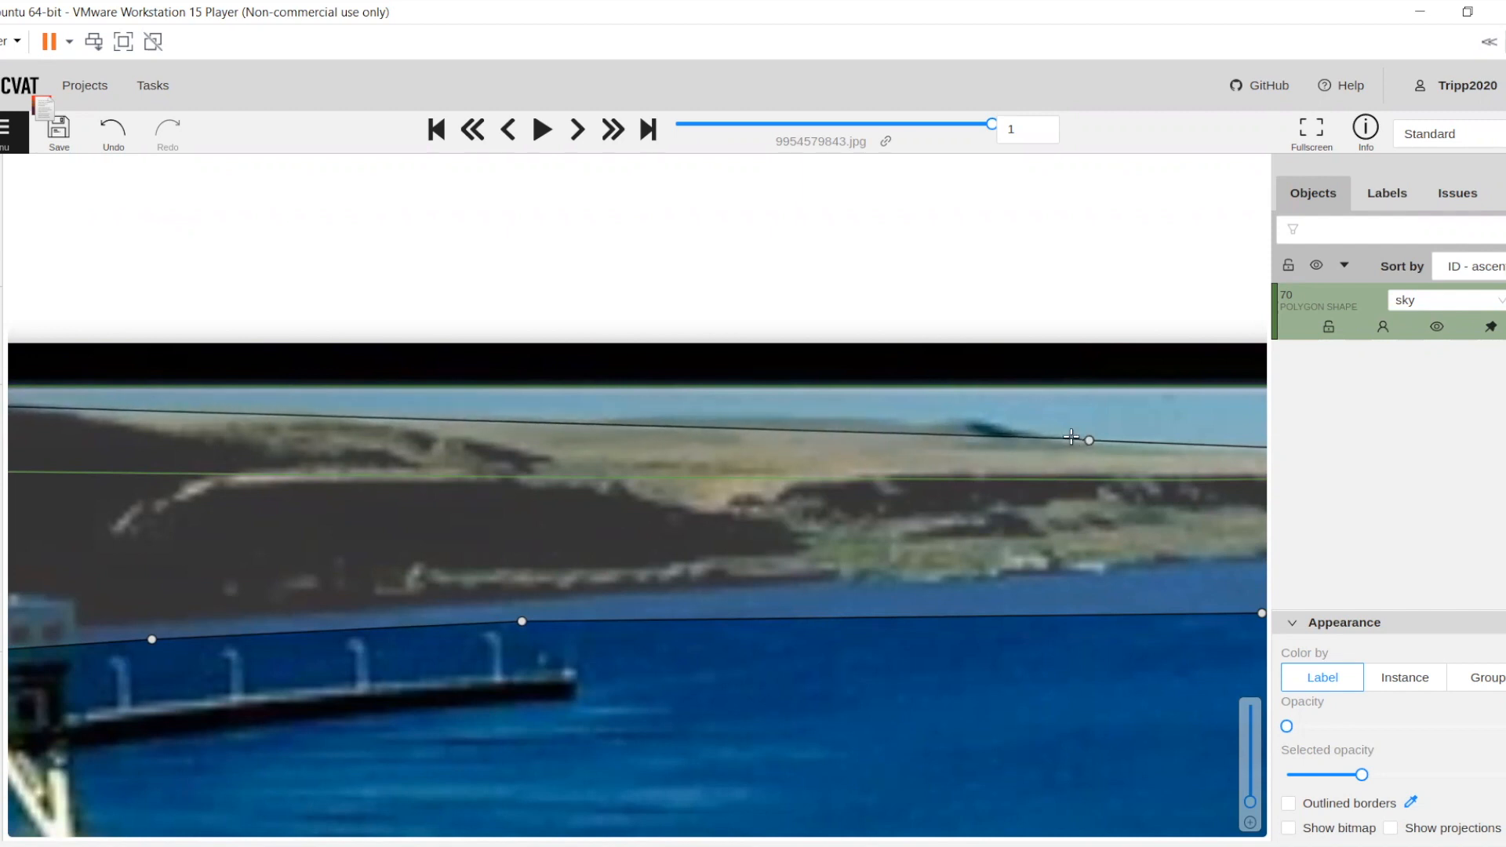
click(1070, 439)
click(1055, 438)
click(1041, 435)
click(1028, 433)
click(1013, 429)
click(997, 422)
click(980, 421)
click(964, 419)
click(944, 418)
click(926, 423)
click(912, 424)
click(899, 423)
click(884, 420)
click(869, 418)
click(854, 418)
click(825, 420)
click(792, 421)
click(773, 420)
click(757, 419)
click(737, 416)
click(716, 414)
click(684, 414)
click(666, 418)
click(645, 422)
click(625, 422)
click(606, 422)
Continue the closely spaced terrain points leftward through the skyline's dip and up onto the dark ridge
drag(507, 420, 922, 439)
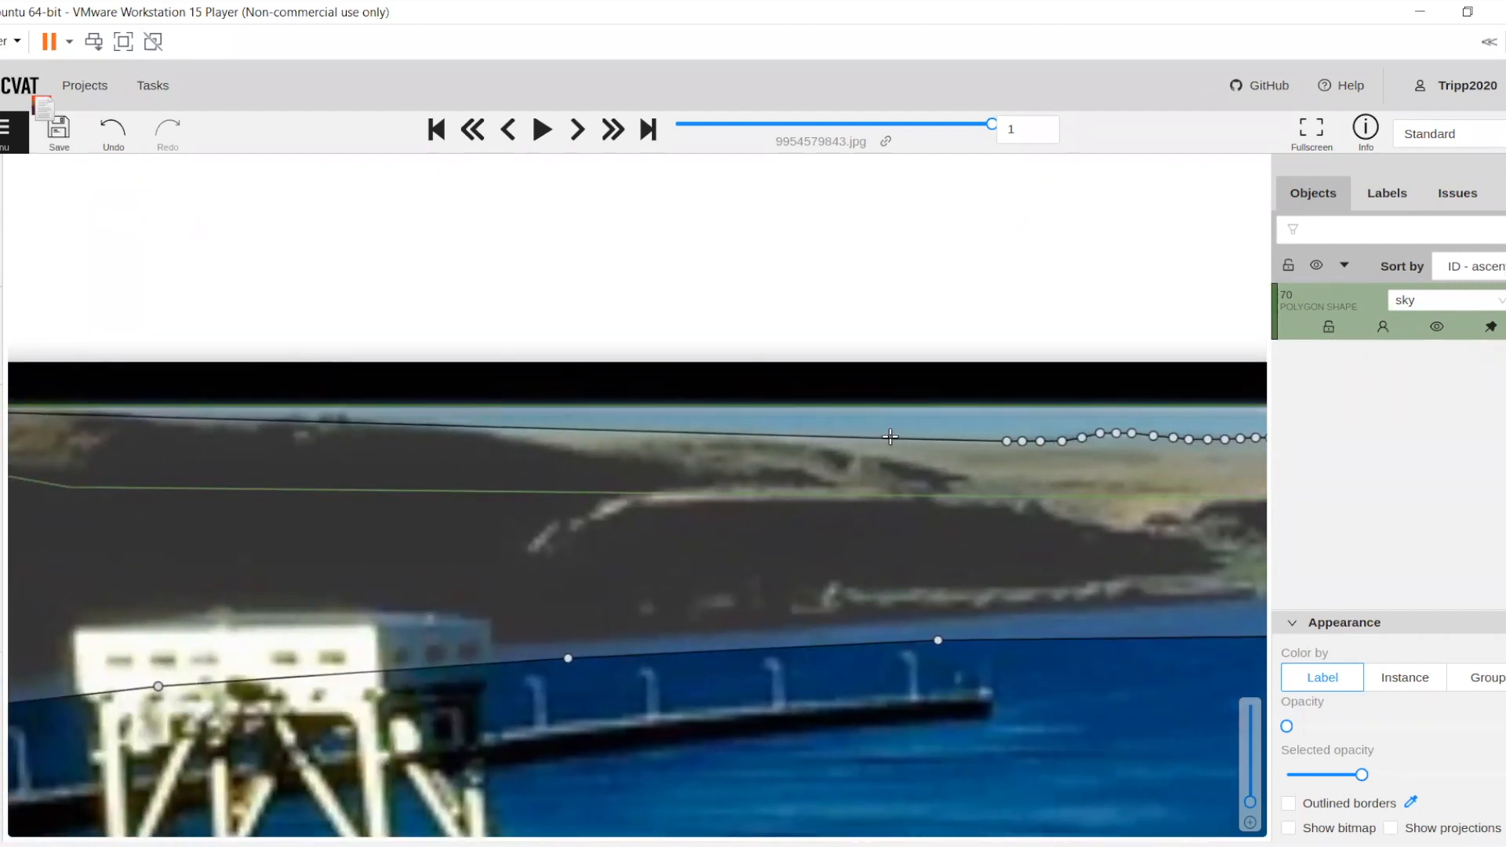
click(890, 437)
click(876, 441)
click(861, 444)
click(843, 442)
click(823, 440)
click(805, 436)
click(784, 434)
click(768, 434)
click(697, 434)
click(665, 438)
click(651, 441)
click(637, 444)
click(620, 445)
click(604, 445)
click(588, 445)
click(570, 441)
click(554, 440)
click(537, 435)
click(521, 431)
click(507, 430)
click(489, 427)
click(452, 424)
Continue the terrain polygon's closely spaced skyline points leftward onto the first rise of the dark ridge
drag(452, 424, 884, 425)
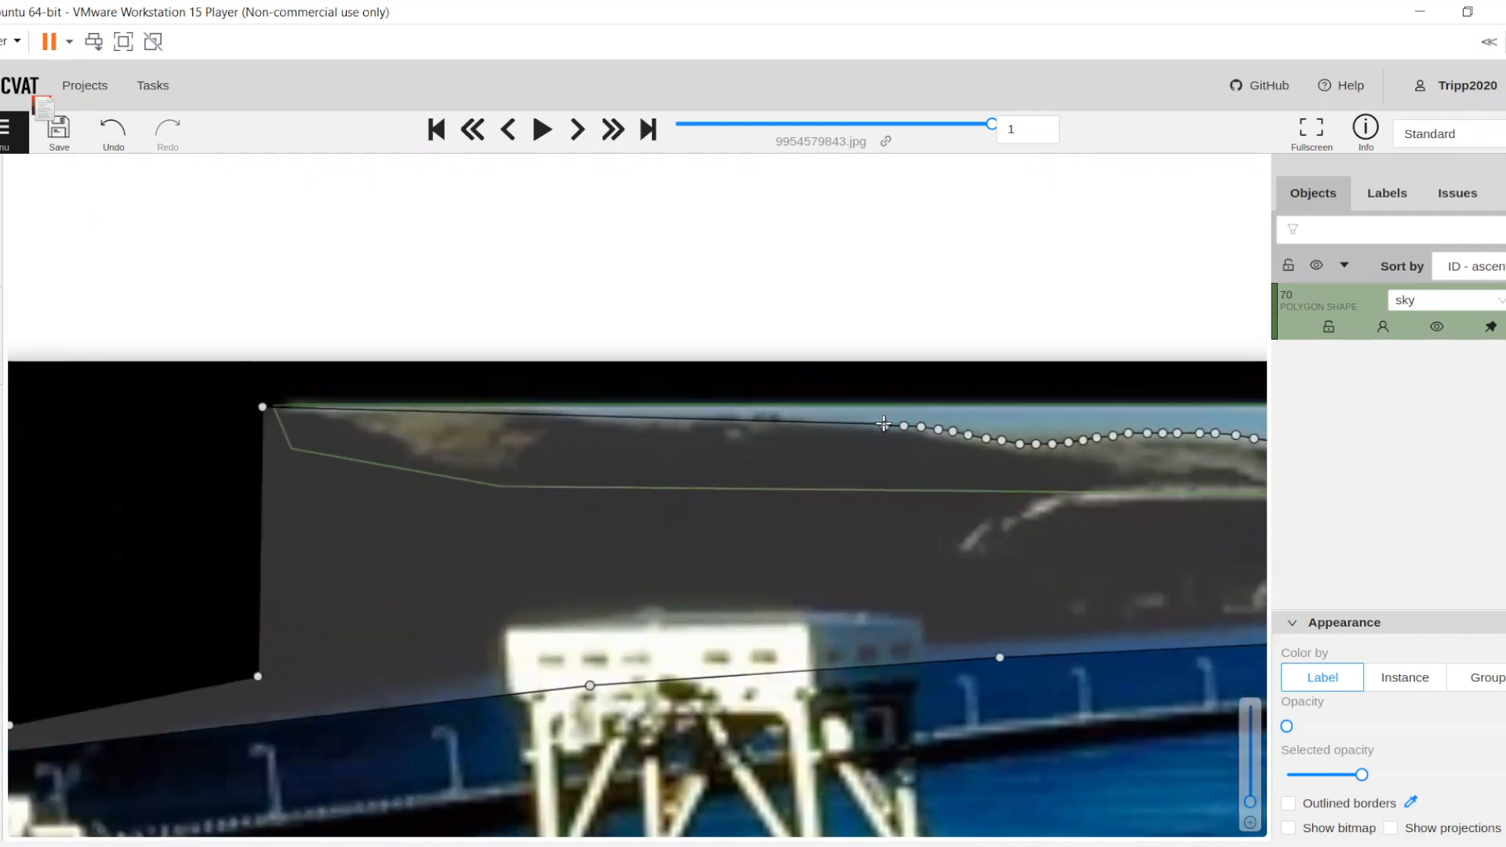
click(801, 422)
click(787, 422)
click(771, 417)
click(752, 414)
click(737, 414)
click(720, 414)
click(705, 417)
click(691, 423)
click(673, 424)
click(654, 424)
click(638, 421)
click(625, 417)
click(606, 414)
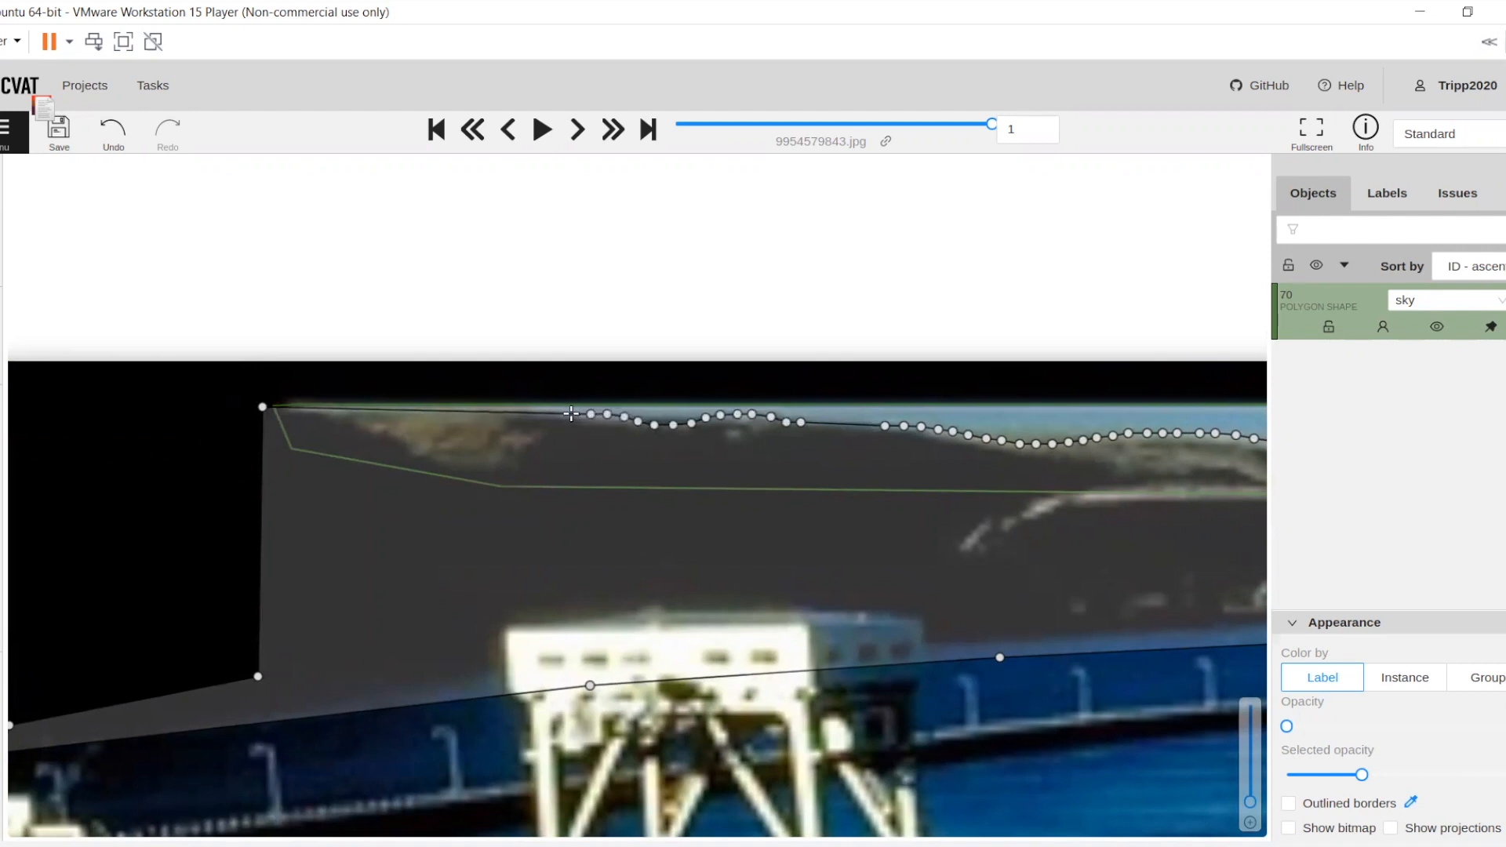
click(572, 414)
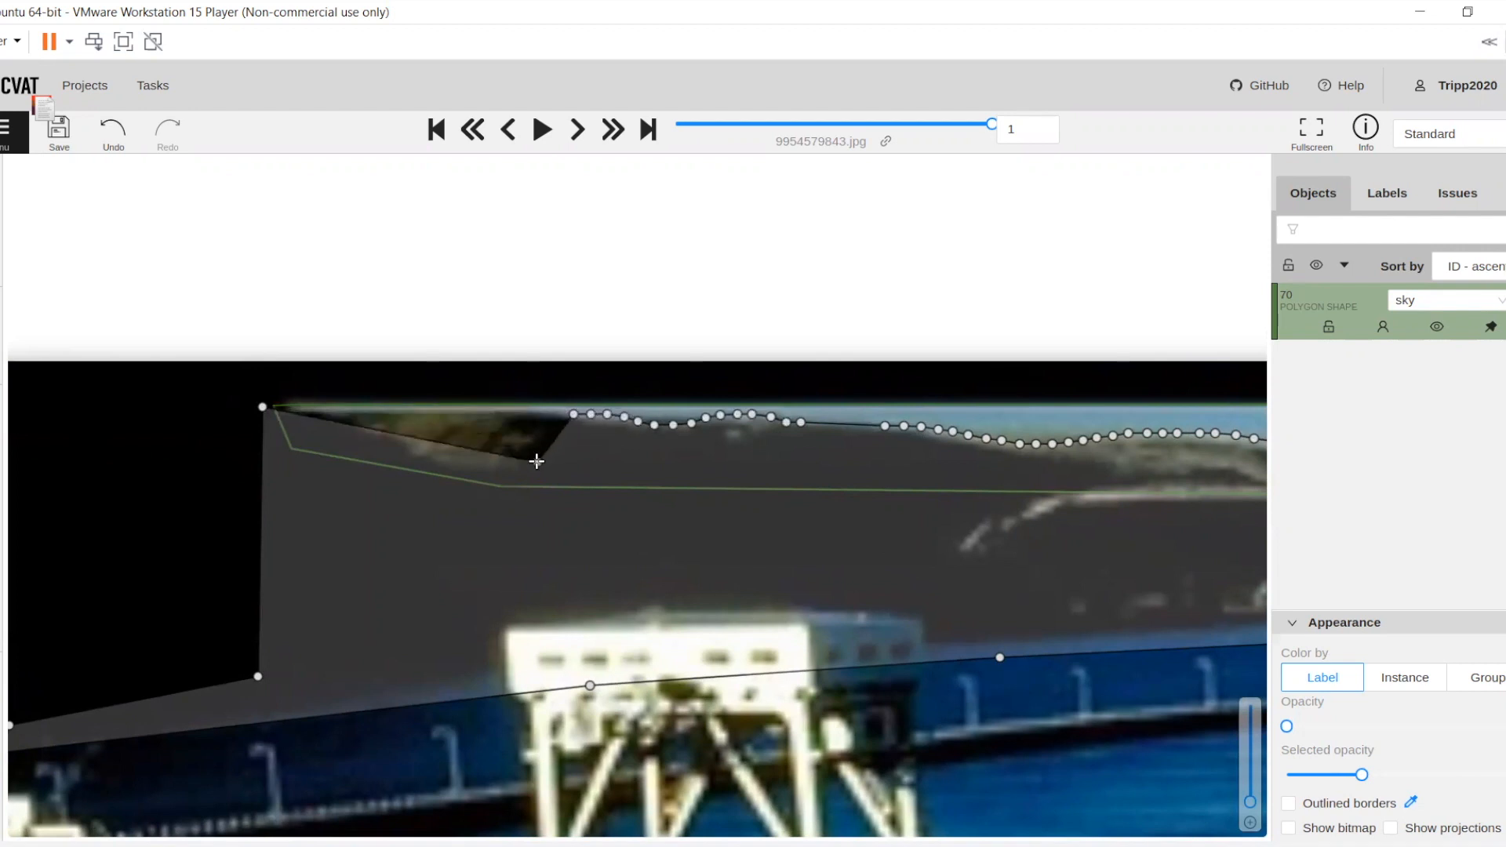
click(536, 461)
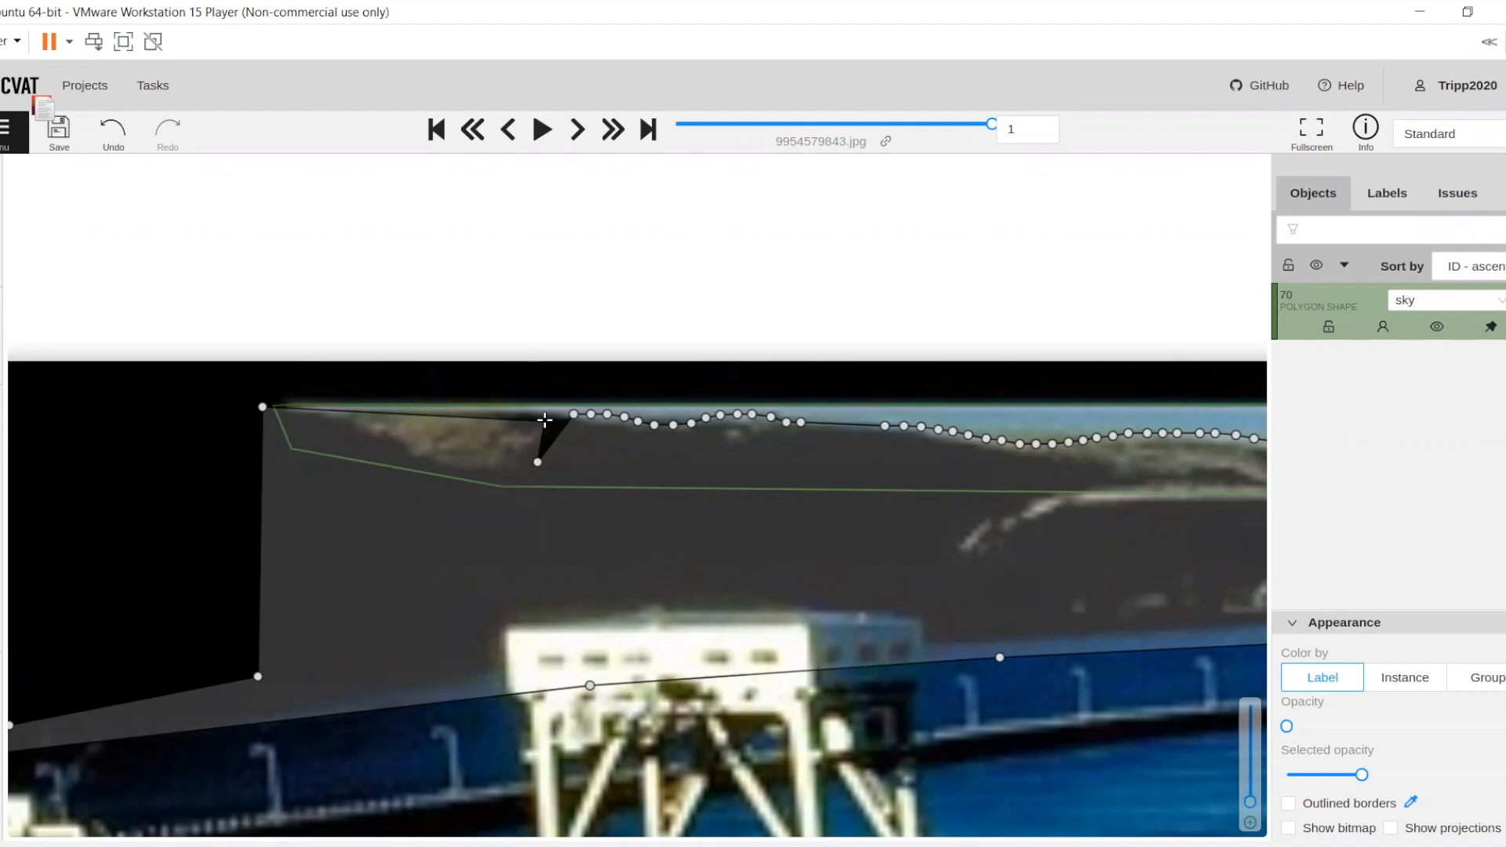
key(ctrl+z)
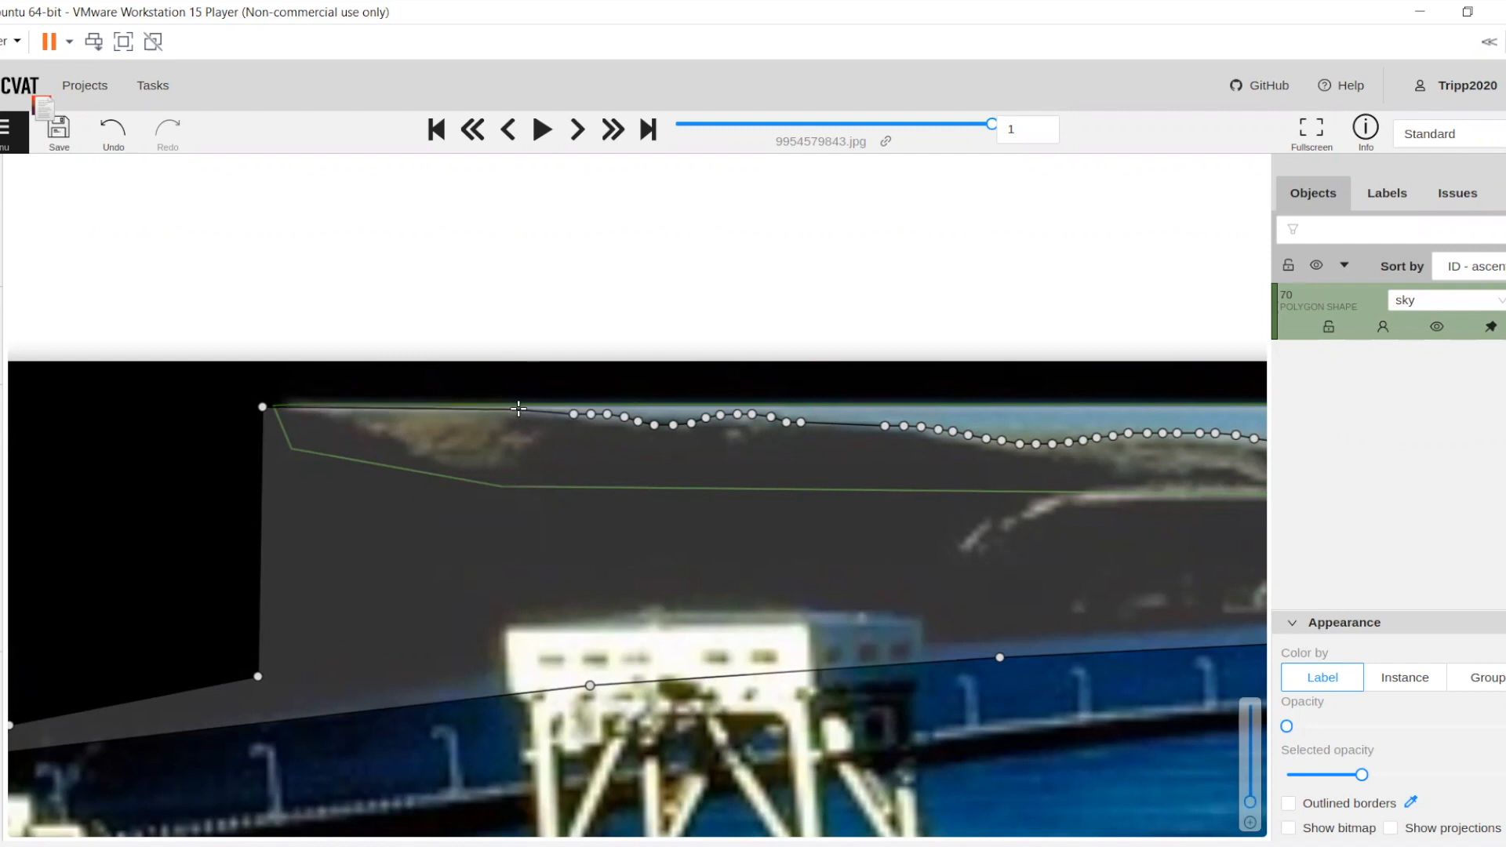
right_click(548, 429)
right_click(548, 429)
right_click(548, 429)
right_click(547, 429)
right_click(548, 428)
right_click(548, 429)
right_click(547, 428)
right_click(547, 428)
right_click(548, 428)
right_click(548, 429)
right_click(548, 428)
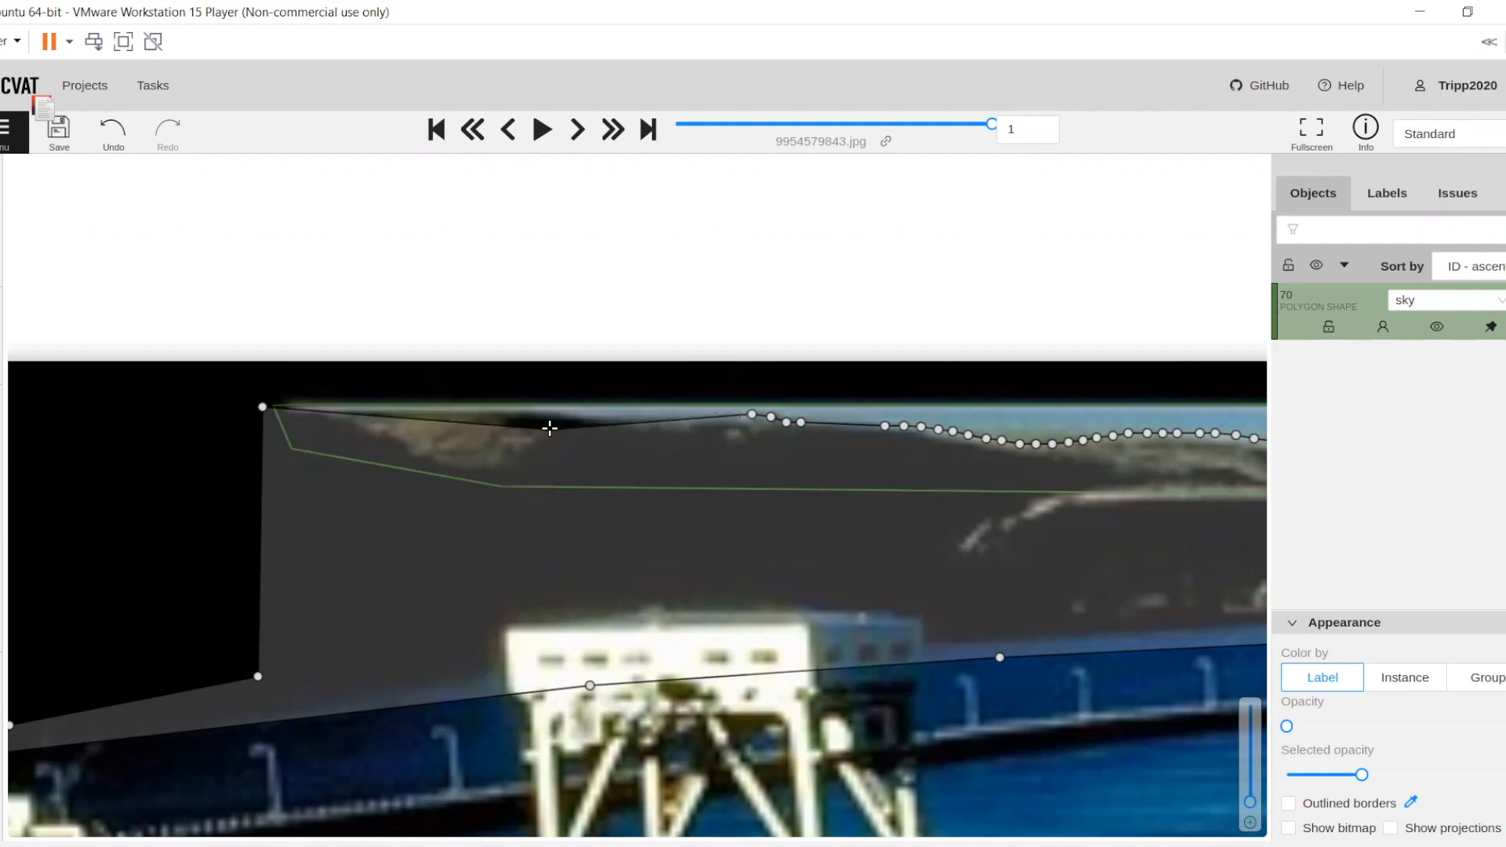
Trace the terrain skyline with closely spaced points through the dark ridge's dip and up to the brown patch's right end
click(706, 416)
click(692, 419)
click(679, 422)
click(665, 425)
click(645, 420)
click(629, 416)
click(615, 413)
click(602, 412)
click(584, 412)
click(566, 412)
click(558, 411)
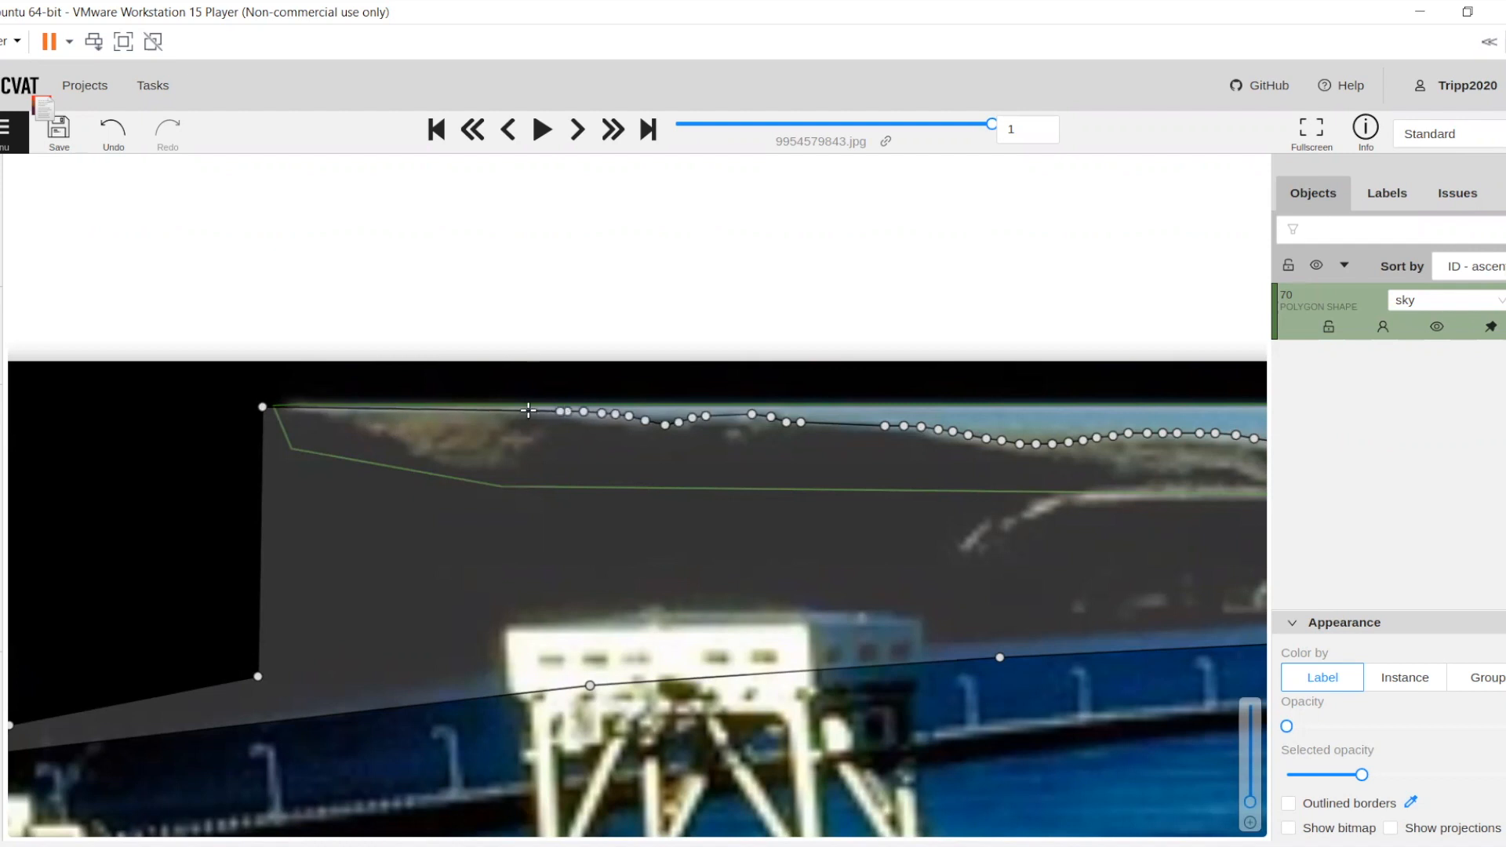
Add the last terrain points above the brown hillside near the photo's upper-left corner and finish the terrain polygon
click(337, 413)
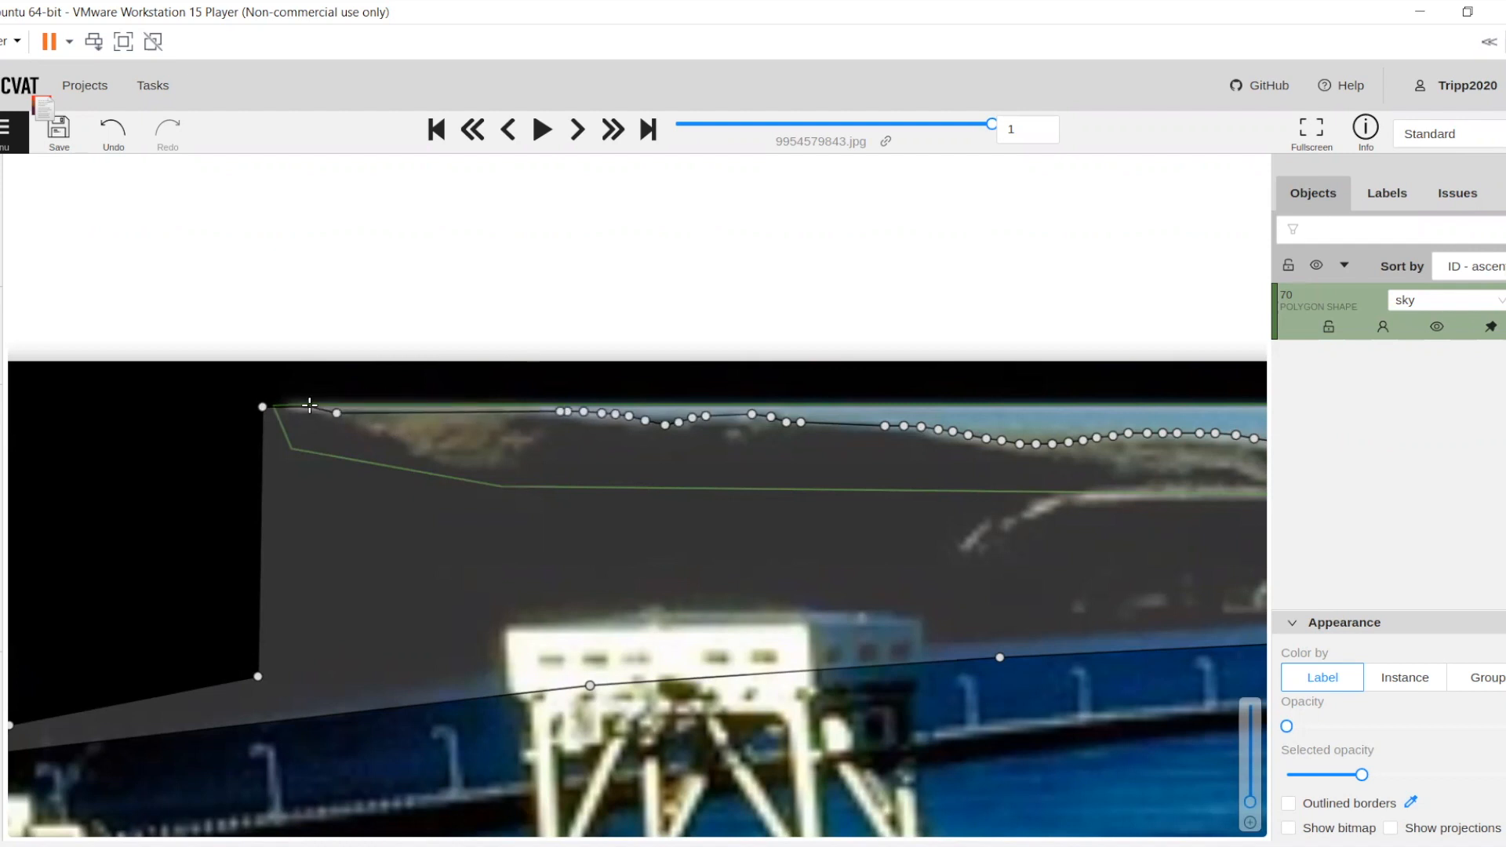
click(311, 408)
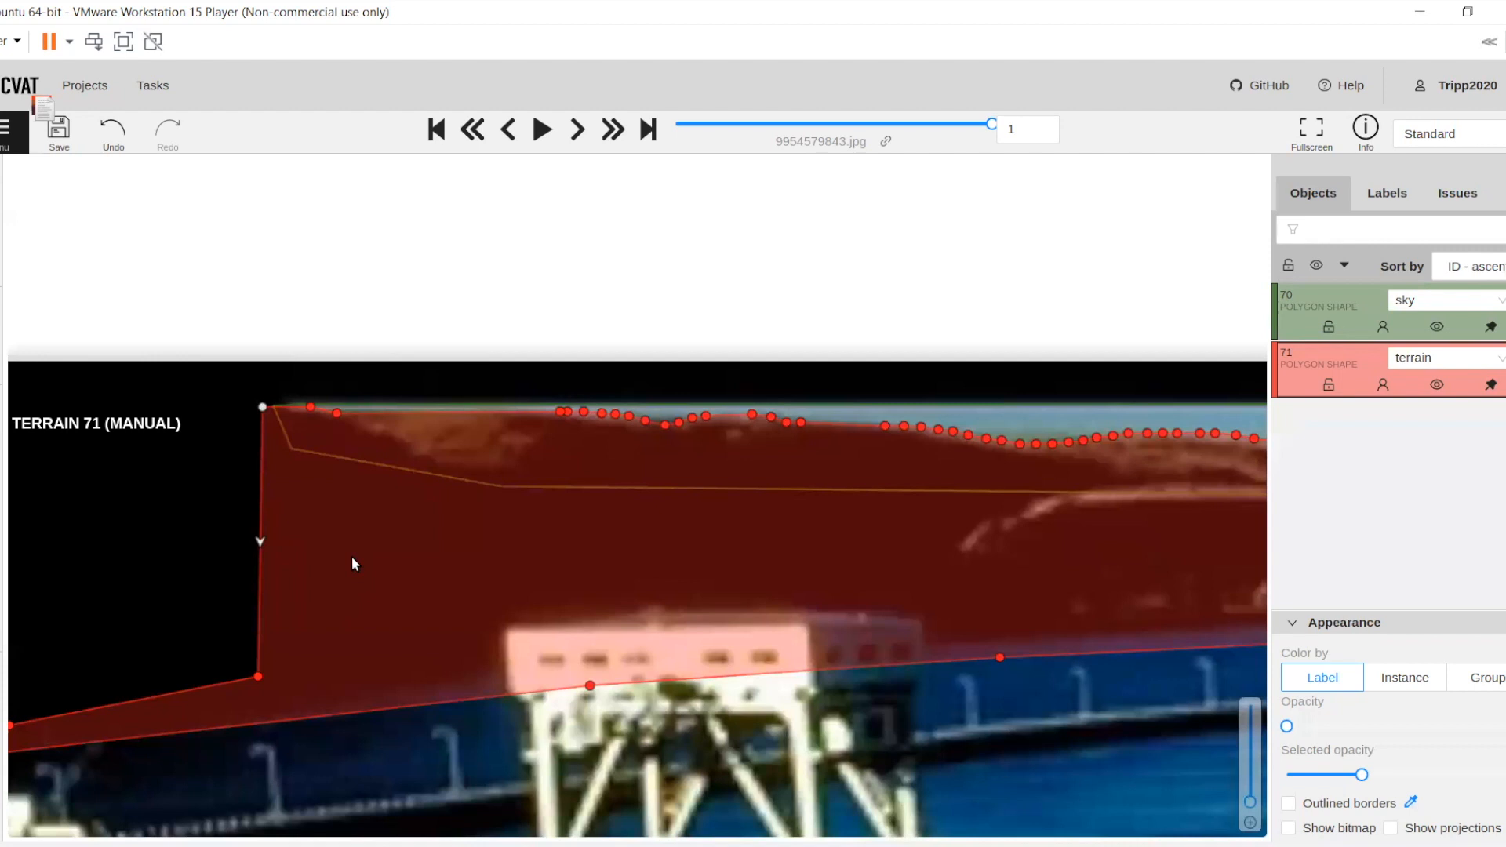
key(Escape)
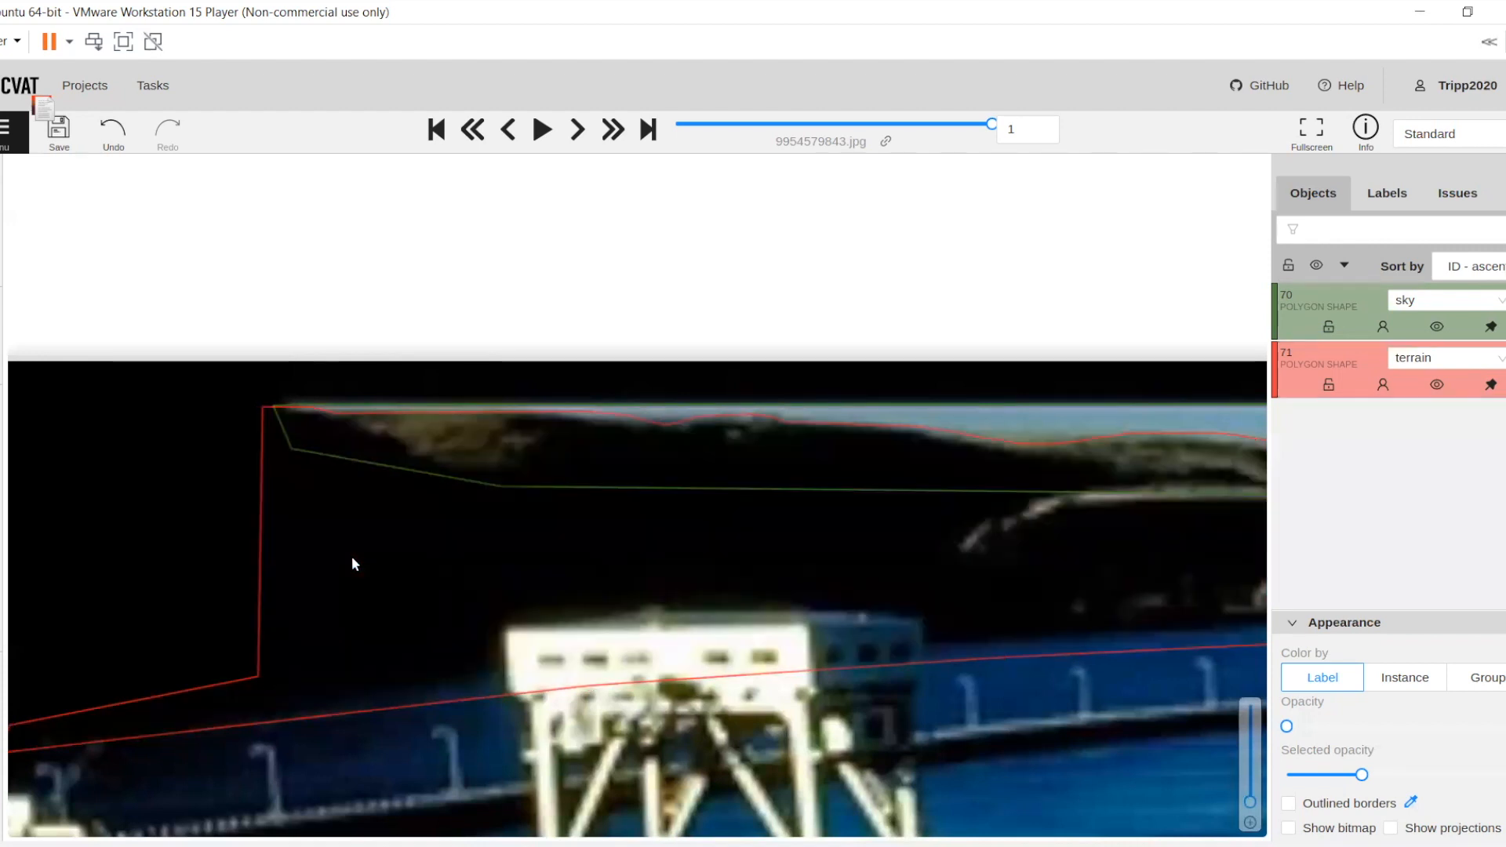
Examine the finished terrain outline across the whole dam photo, from its left end to the right-hand edge
scroll(891, 581, down, 2)
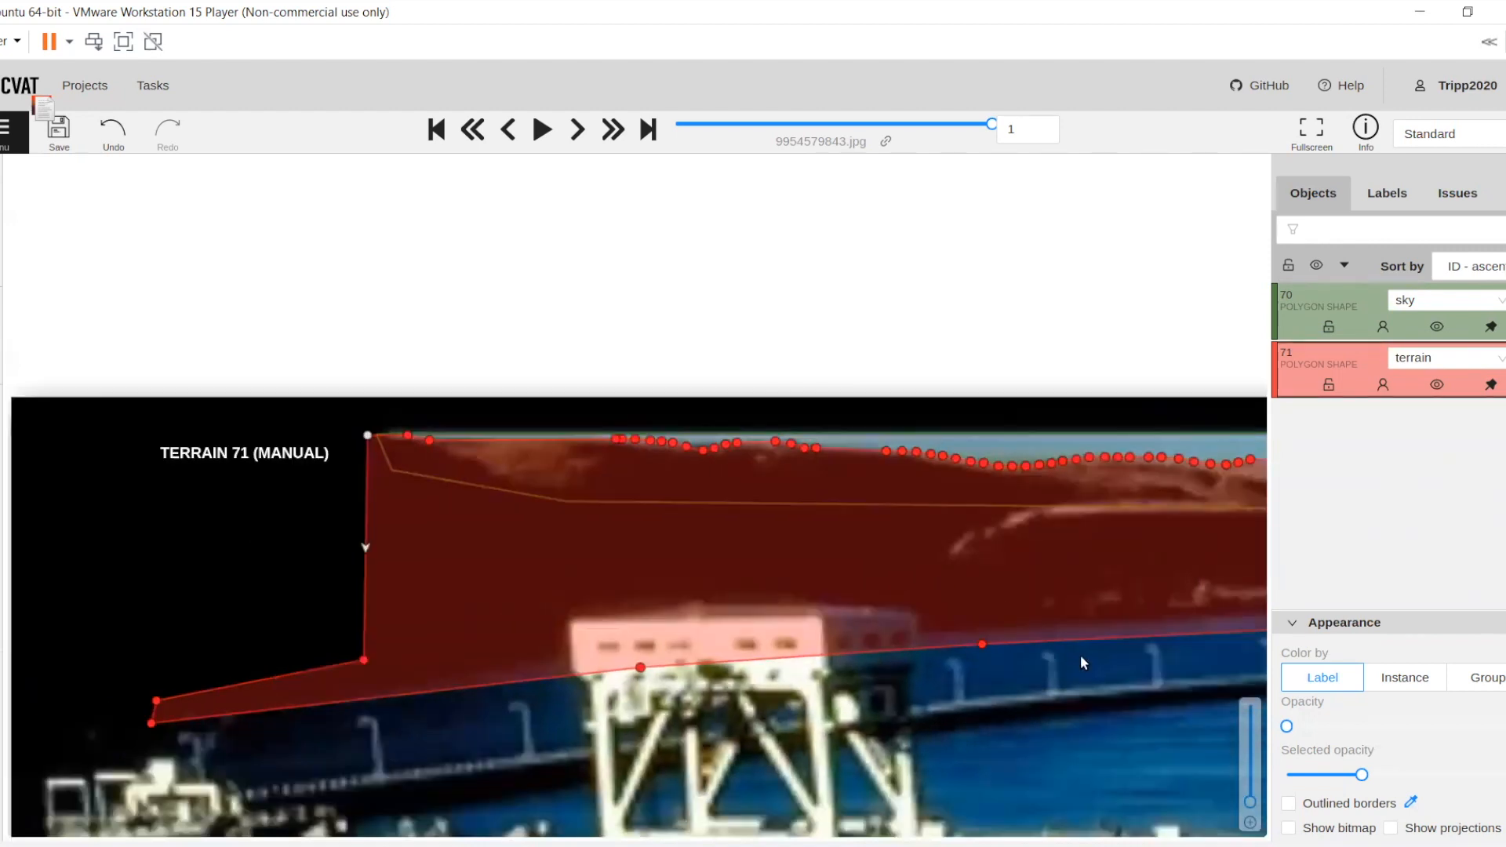
scroll(886, 575, down, 1)
drag(857, 567, 710, 535)
drag(929, 602, 797, 554)
scroll(798, 554, down, 1)
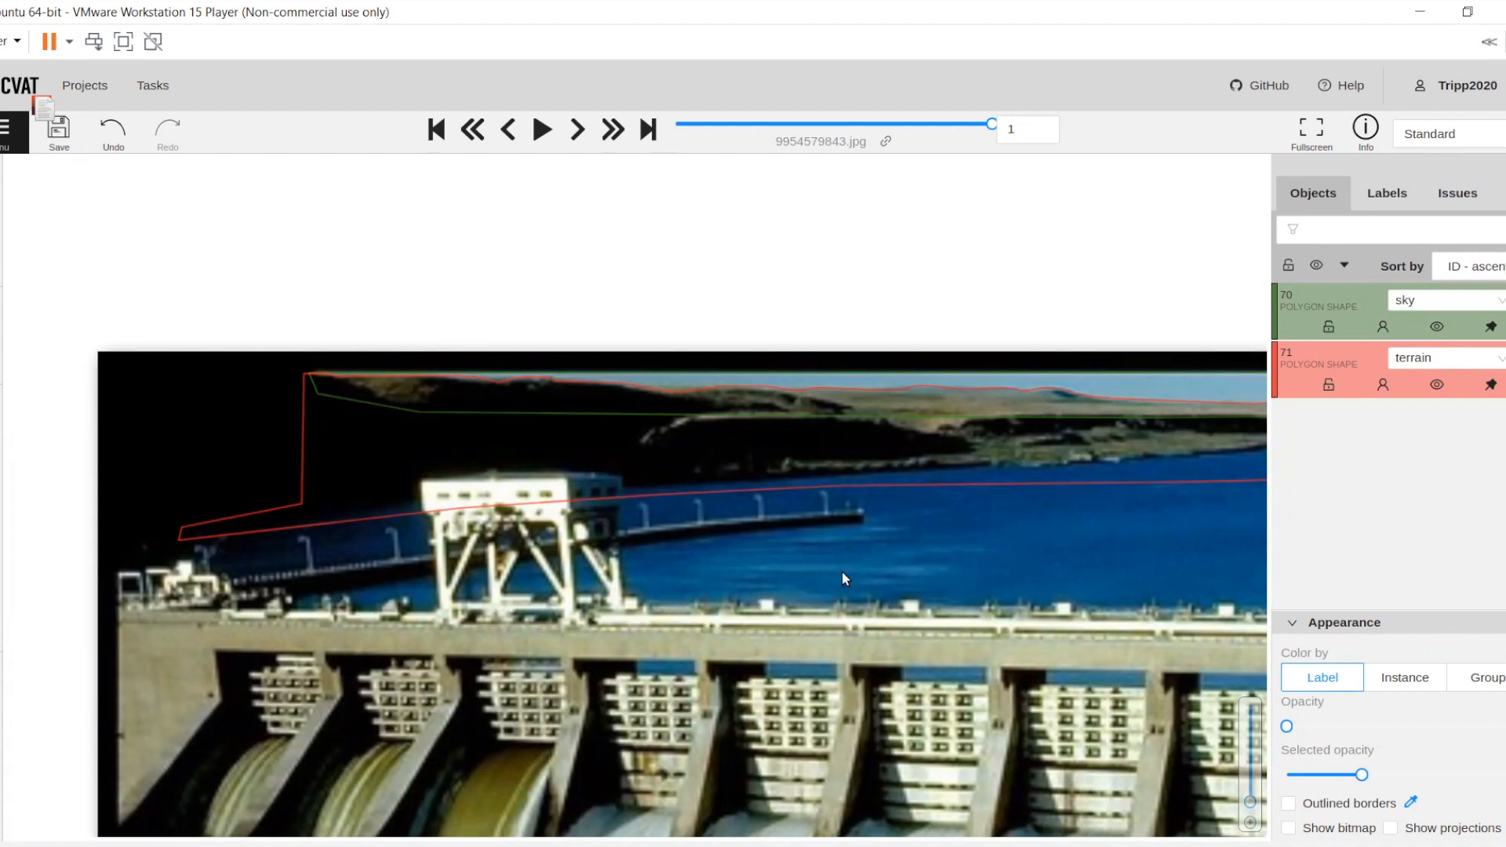
drag(861, 505, 666, 394)
scroll(832, 493, down, 1)
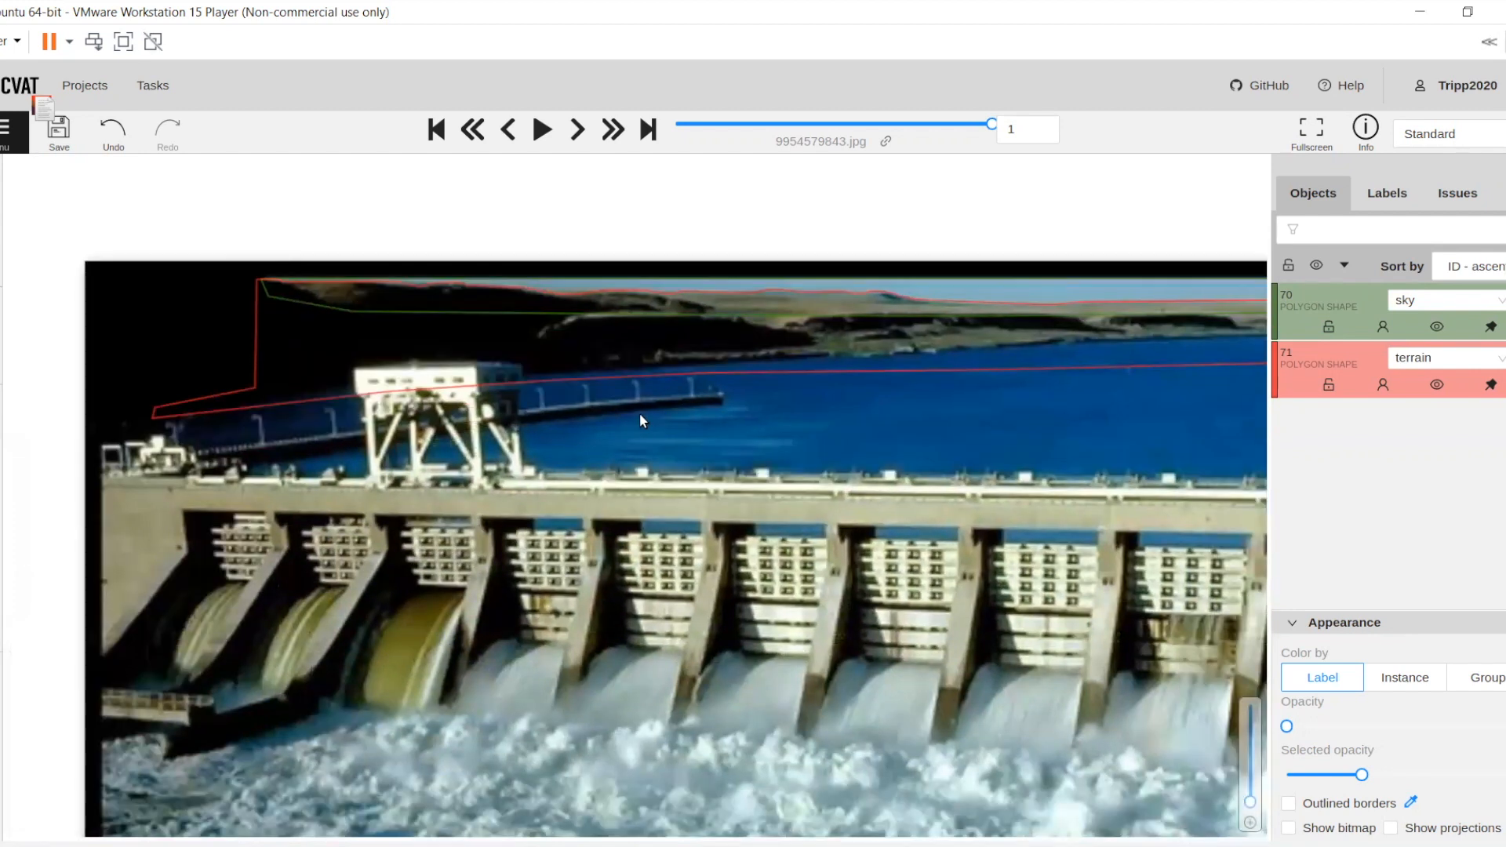
scroll(644, 424, down, 1)
drag(712, 494, 650, 445)
drag(792, 504, 660, 483)
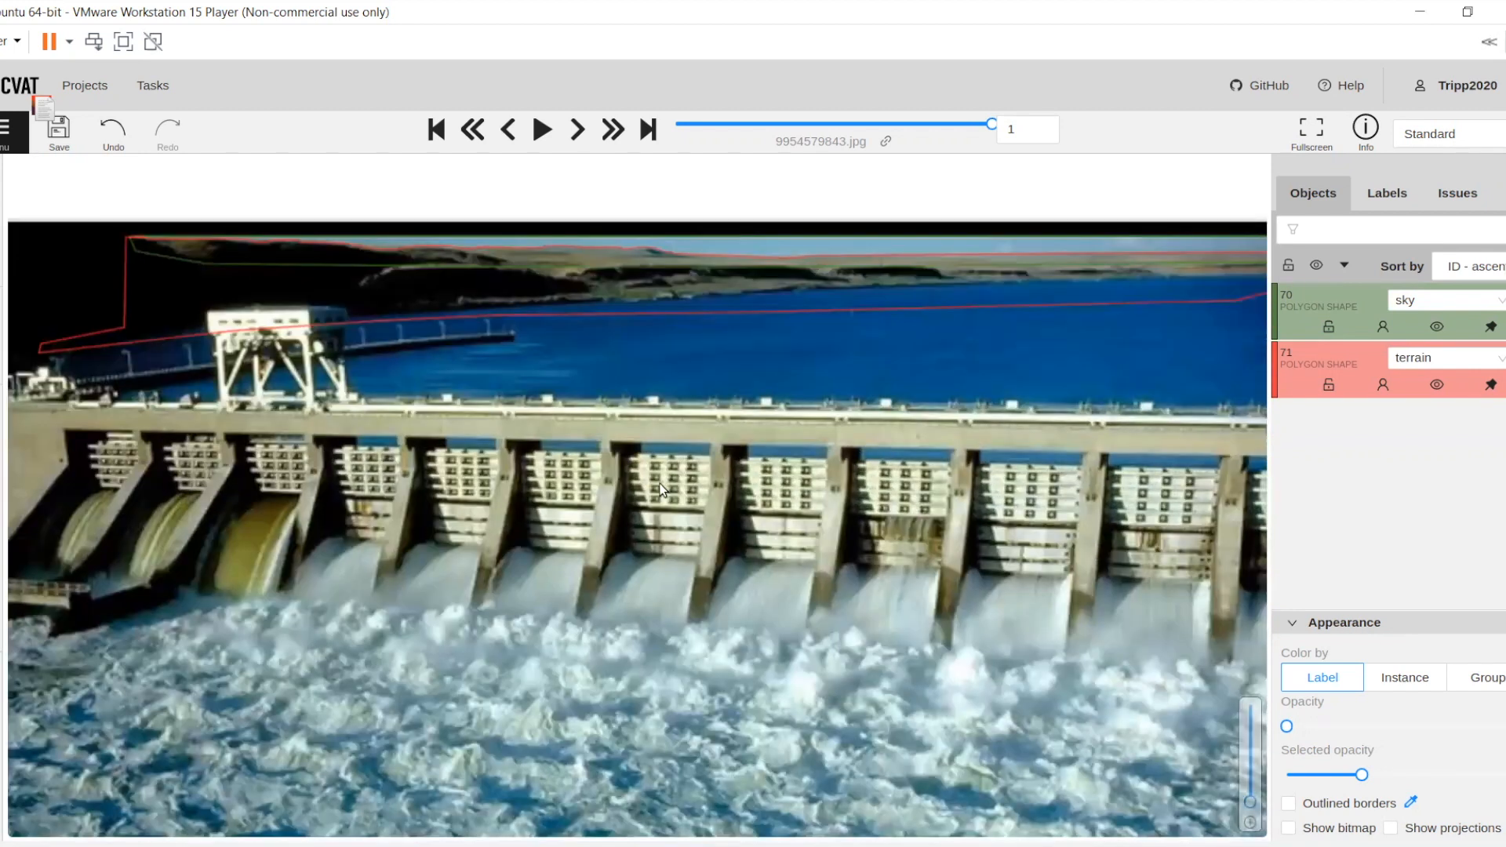
scroll(656, 484, down, 2)
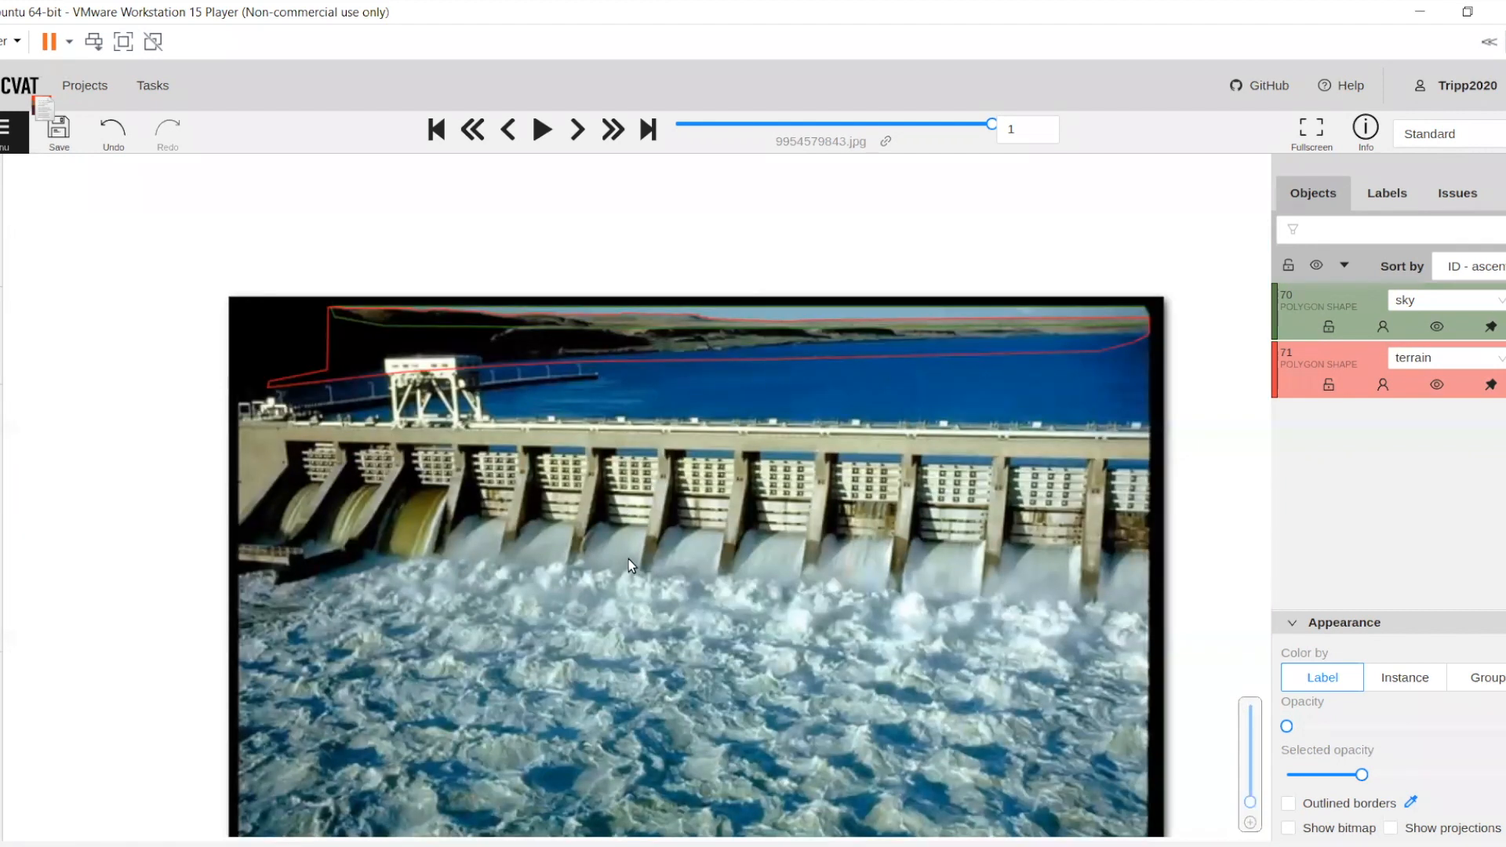
drag(628, 558, 696, 576)
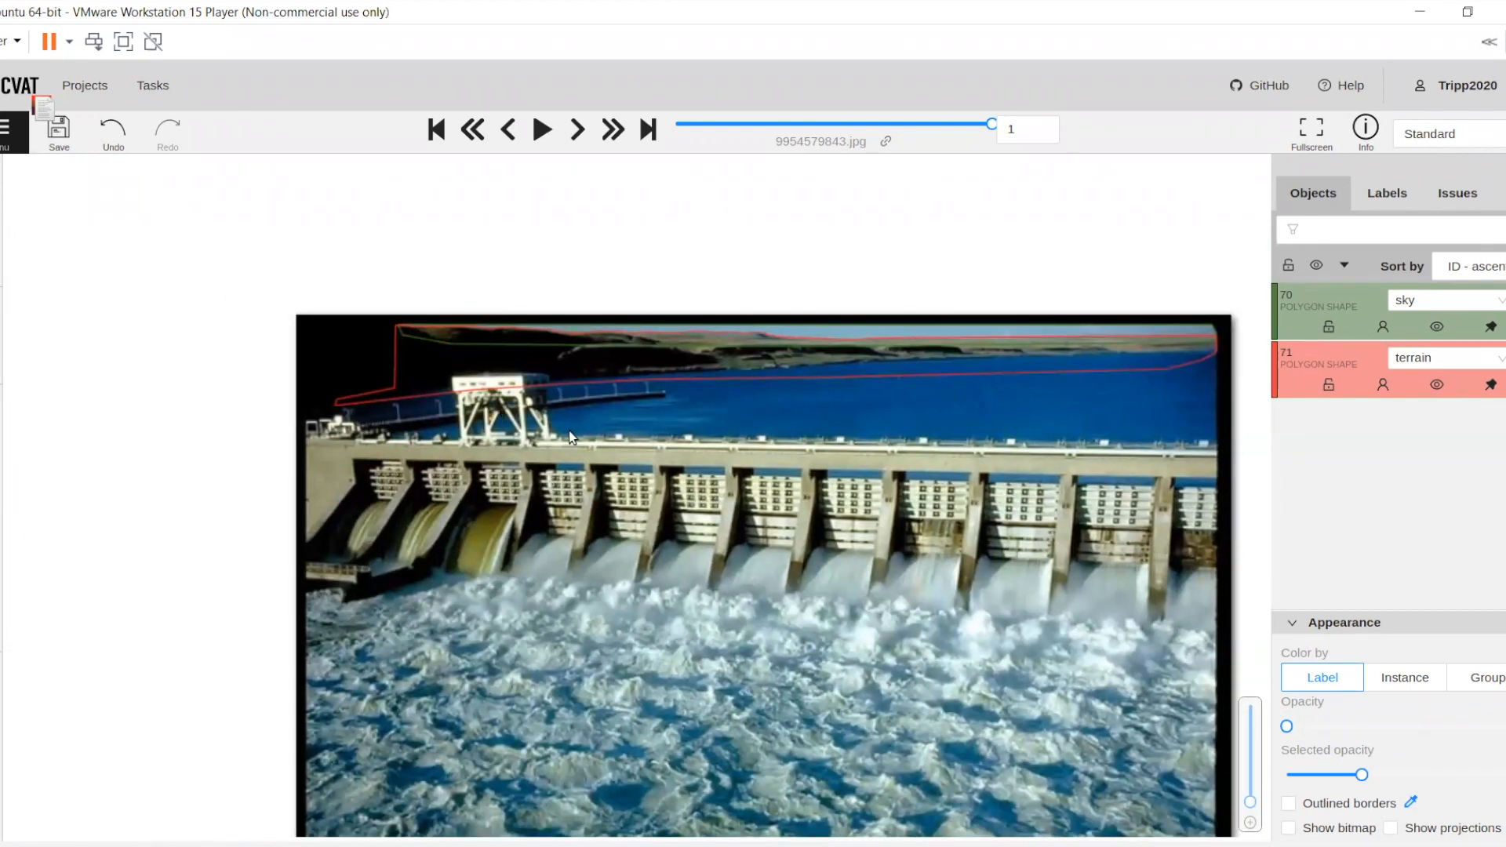
scroll(628, 440, up, 1)
drag(932, 395, 849, 395)
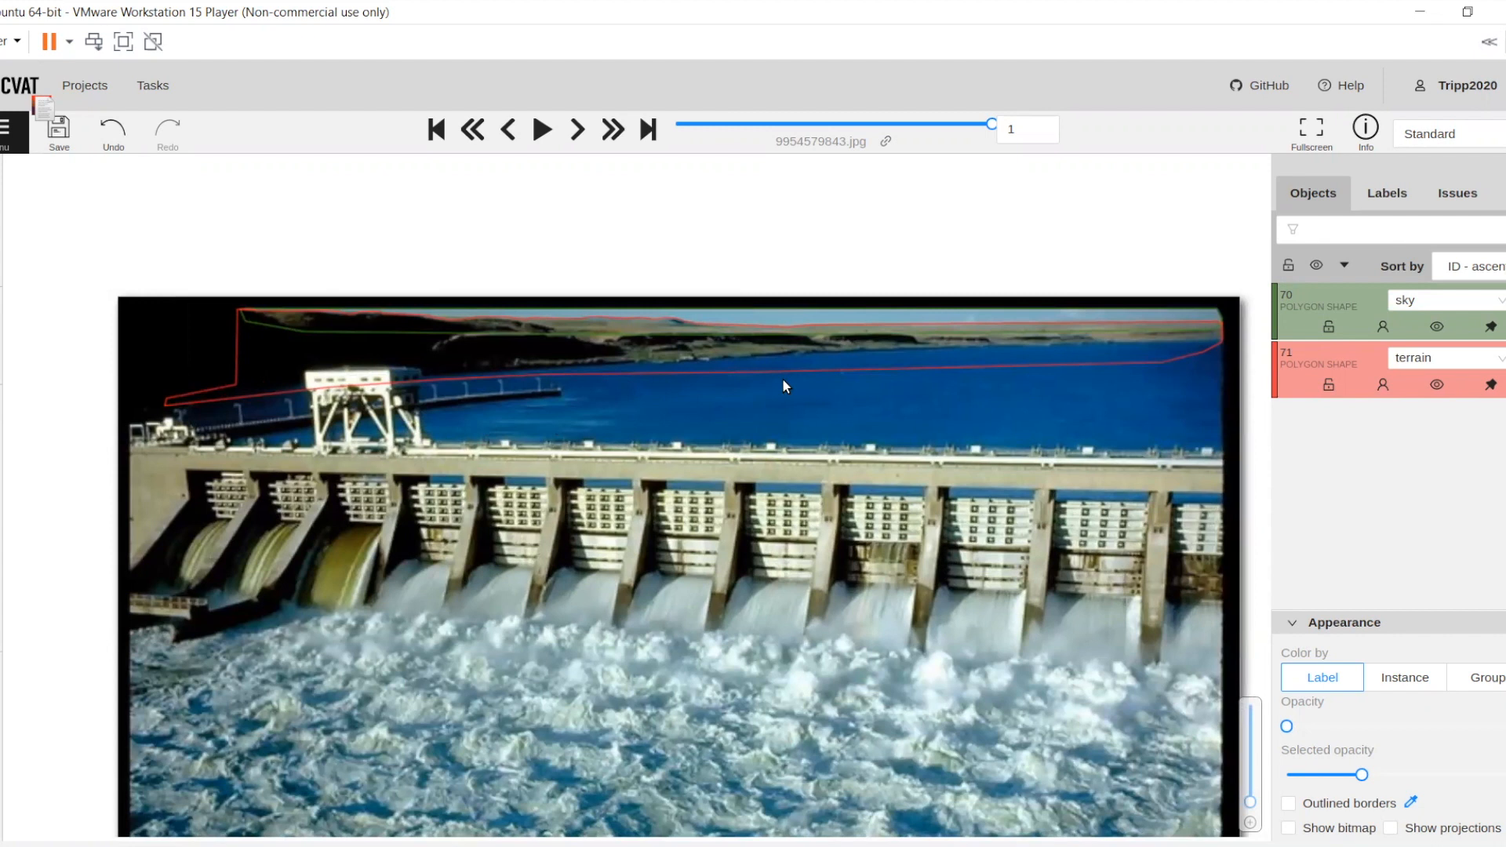
Start a new polygon shape with the label reservoir
mouse_move(3, 455)
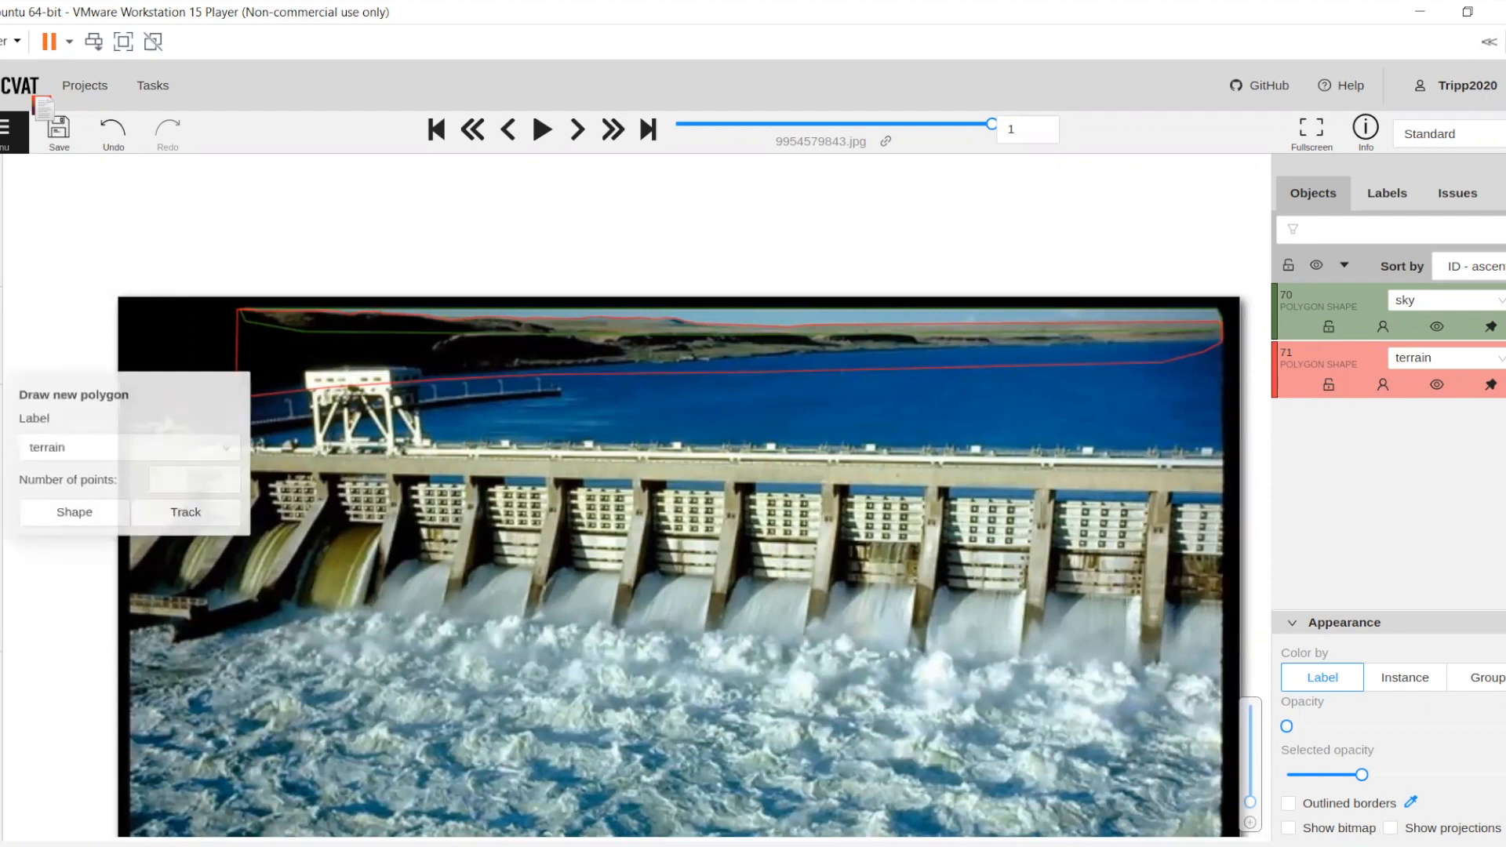
click(87, 448)
text(res)
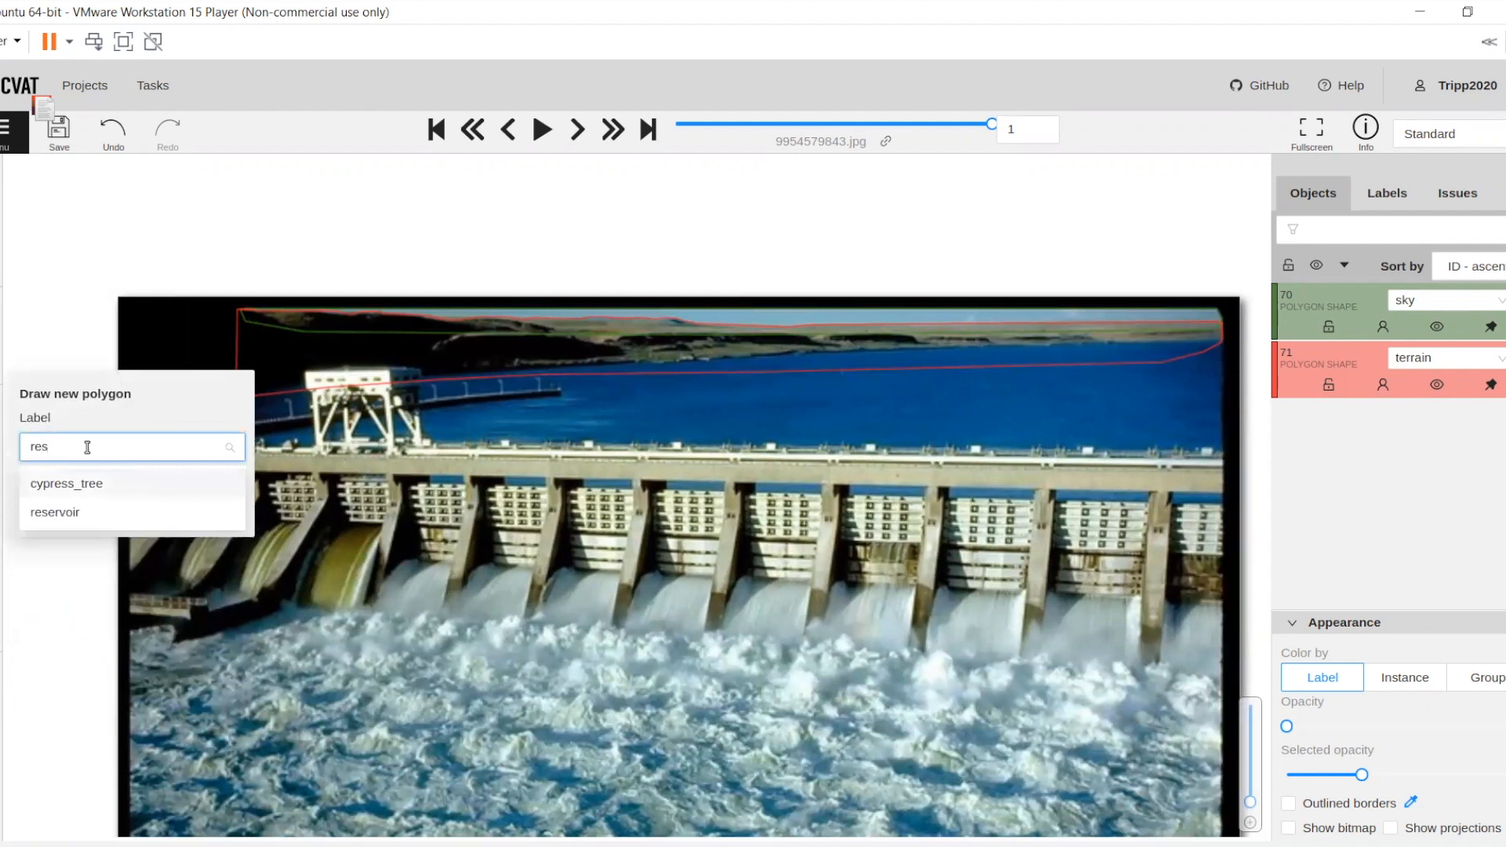
click(61, 510)
click(61, 506)
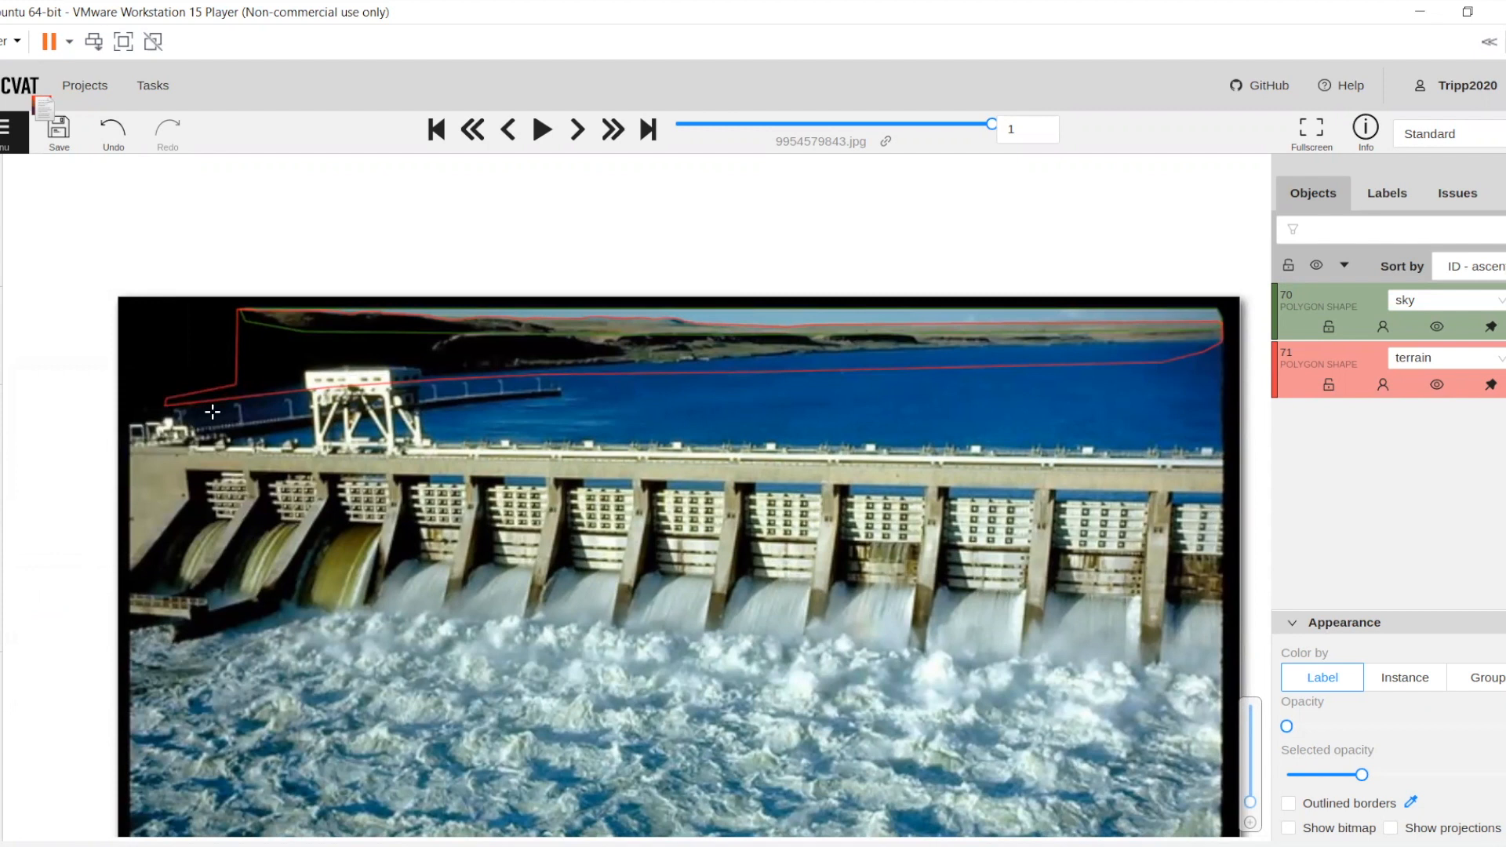
Trace the reservoir polygon's upper edge from above the dam's left end, across the gantry crane, to the dark far shore
scroll(213, 412, up, 1)
scroll(250, 447, up, 1)
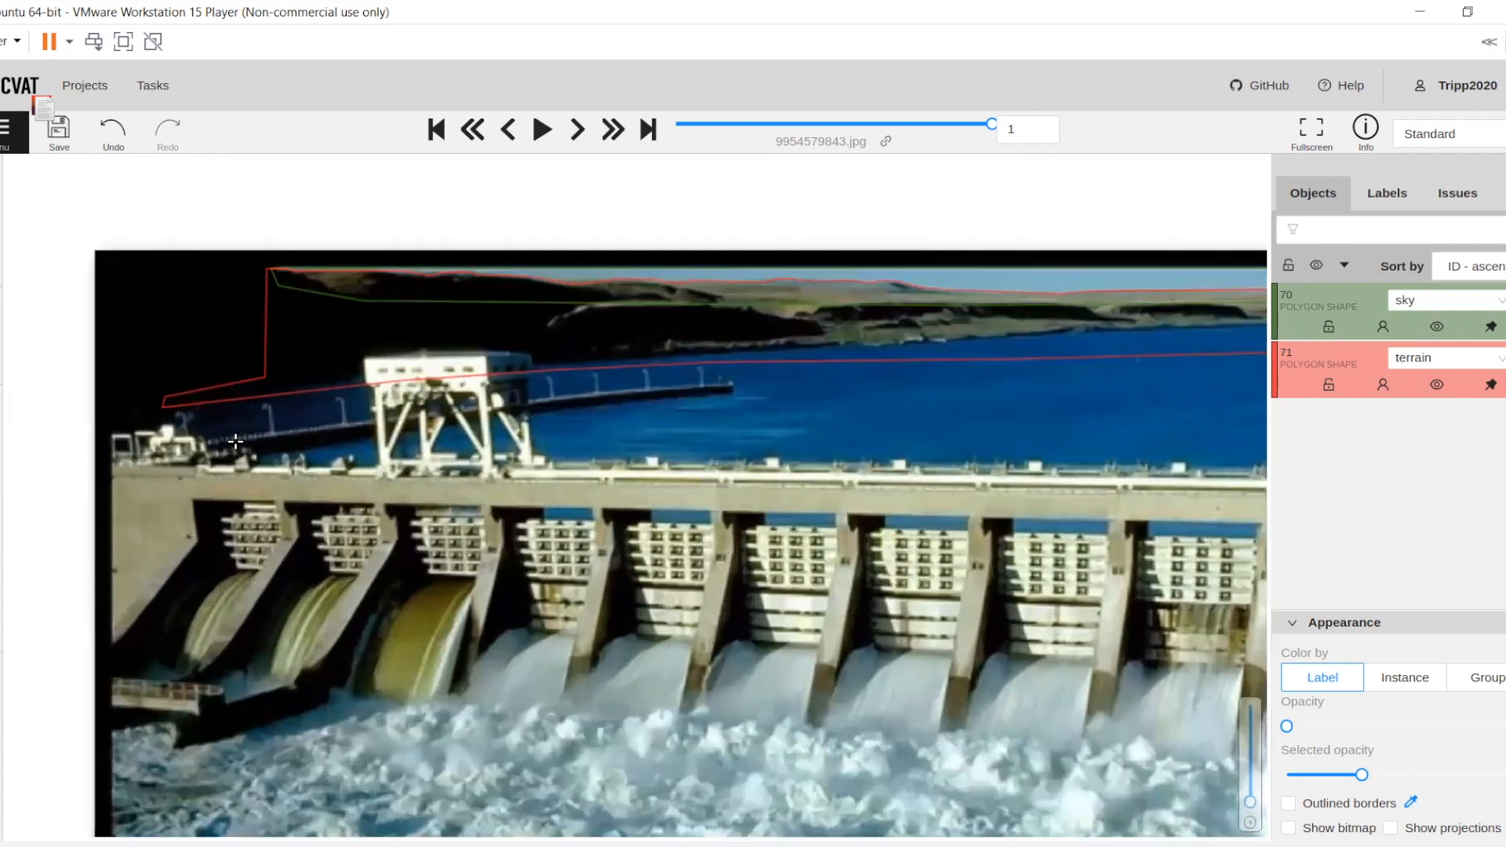
scroll(235, 442, up, 1)
click(236, 440)
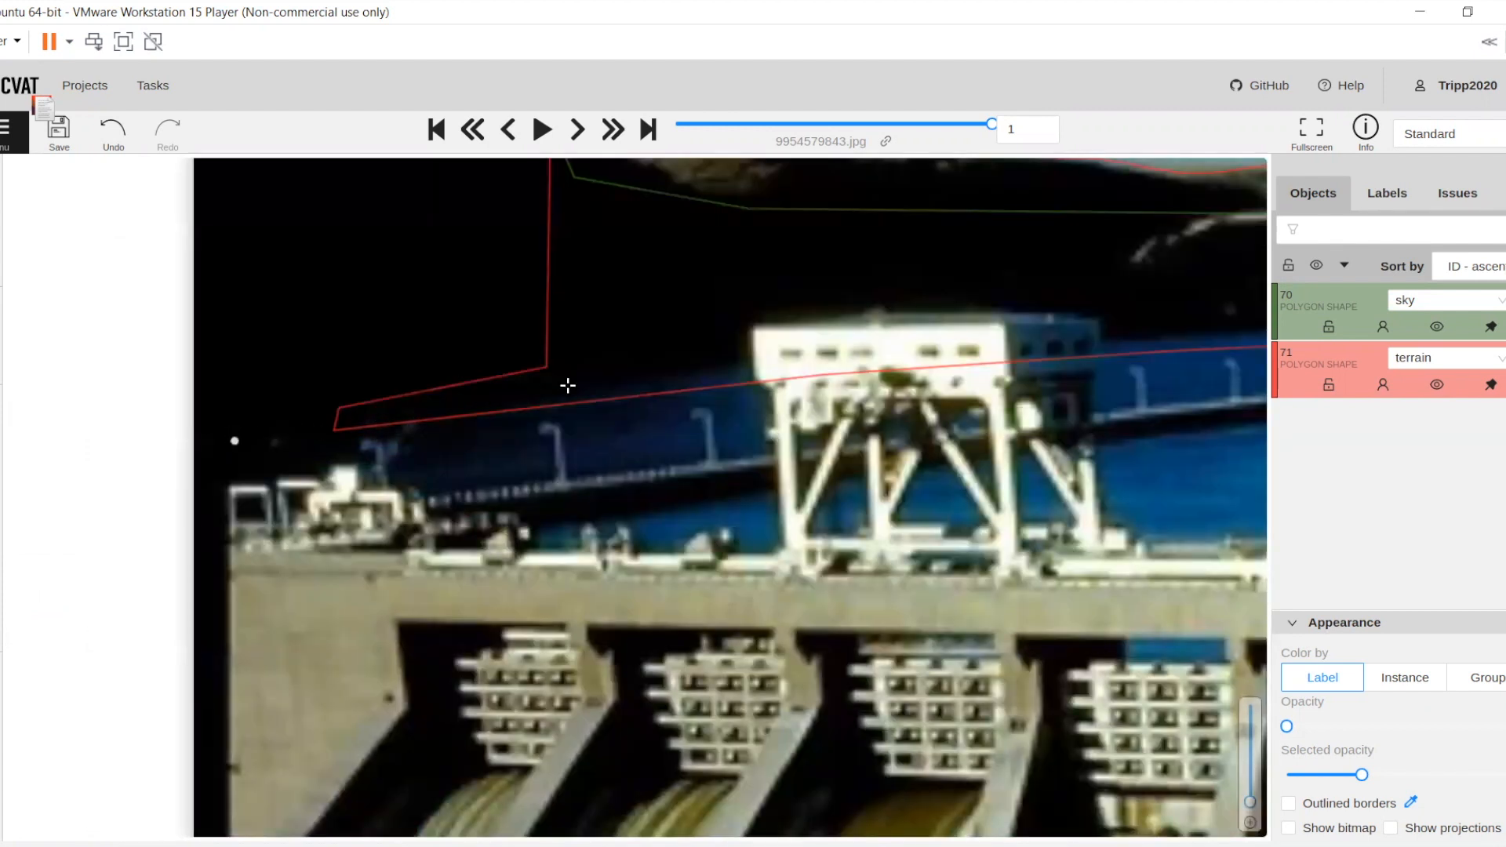
click(624, 386)
click(796, 364)
drag(1034, 364, 477, 377)
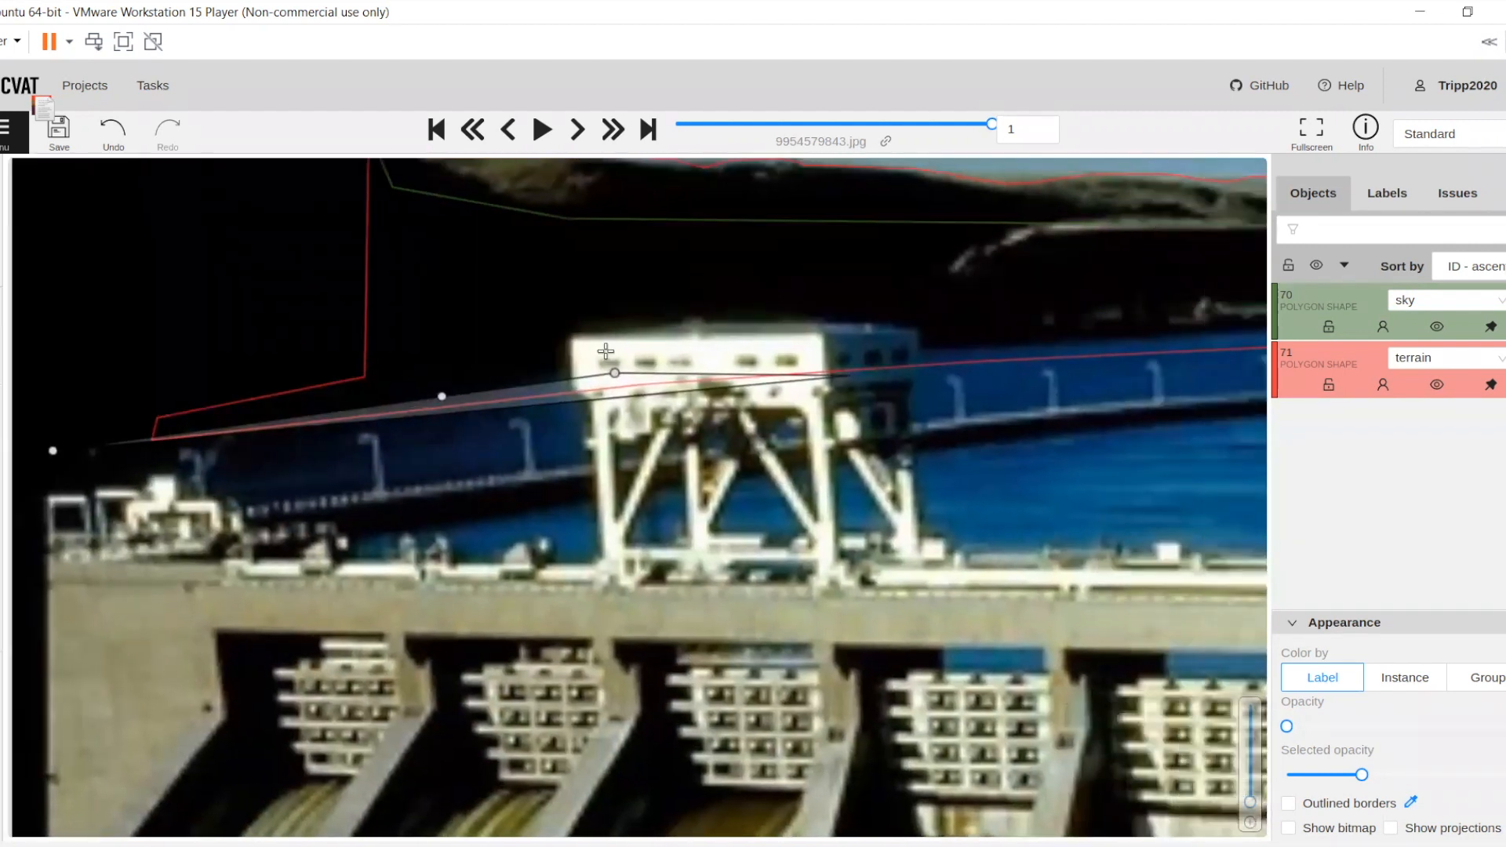
click(583, 346)
click(1039, 319)
drag(1088, 325, 501, 400)
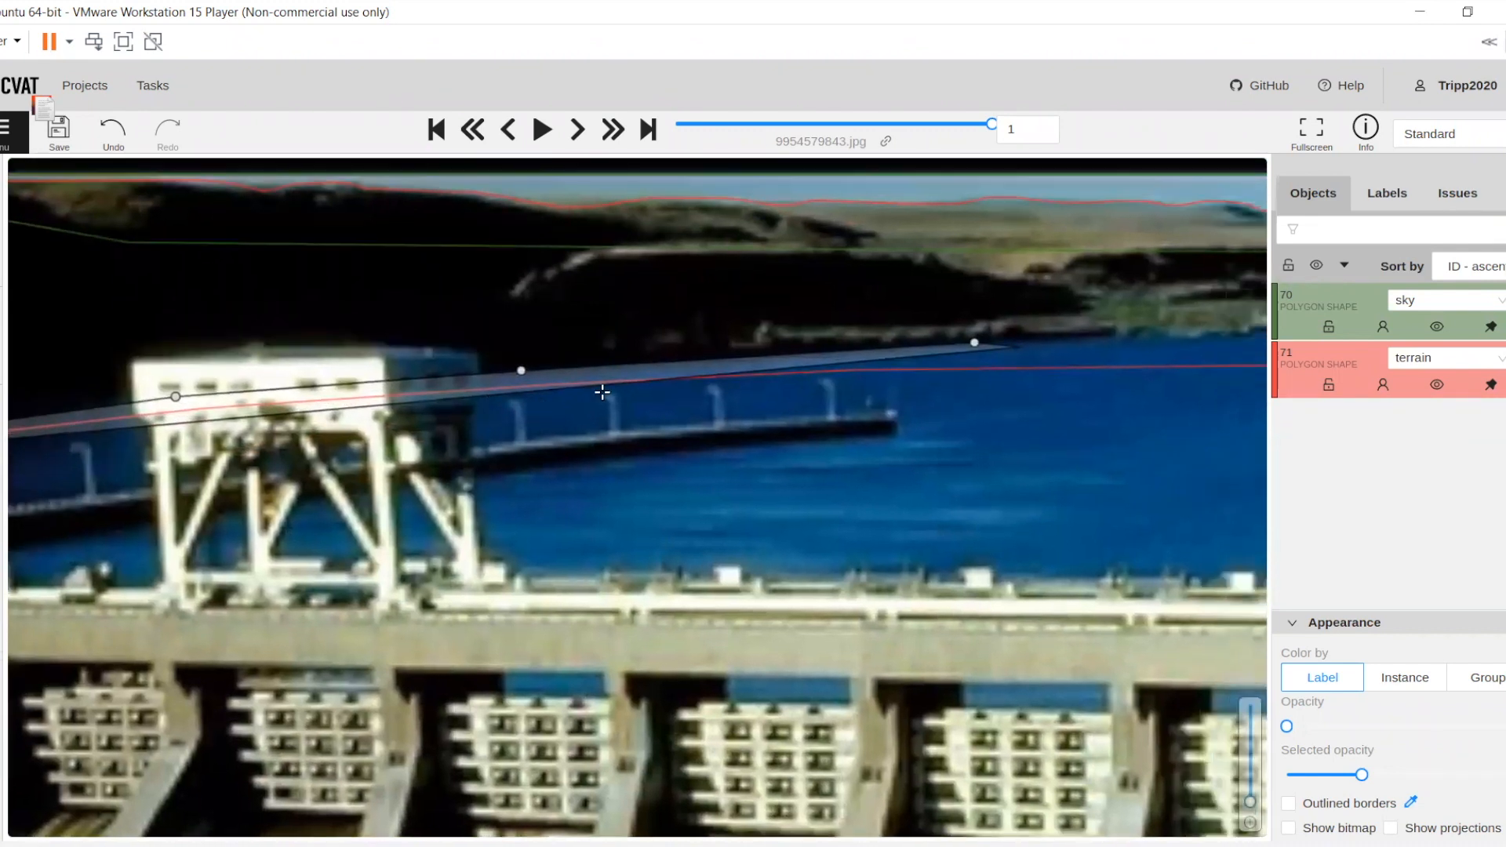
Follow the far waterline rightward with closely spaced reservoir points beneath the dark cliffs
click(601, 394)
click(684, 394)
click(758, 385)
click(813, 387)
click(932, 372)
Extend the reservoir polygon with widely spaced points along the remaining far shoreline to the photo's right-hand edge
drag(1062, 374, 559, 376)
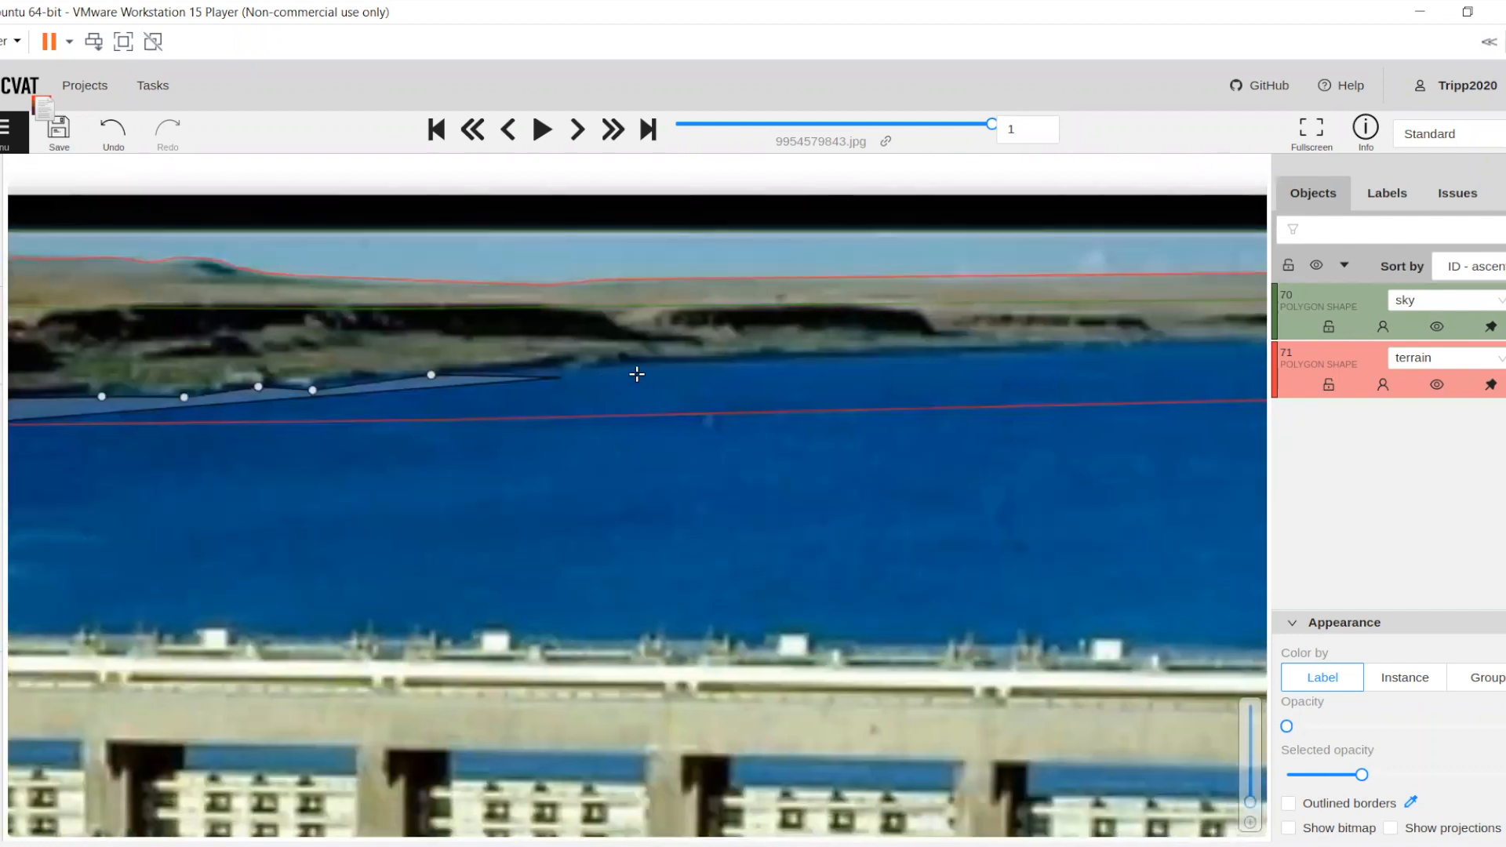
click(680, 360)
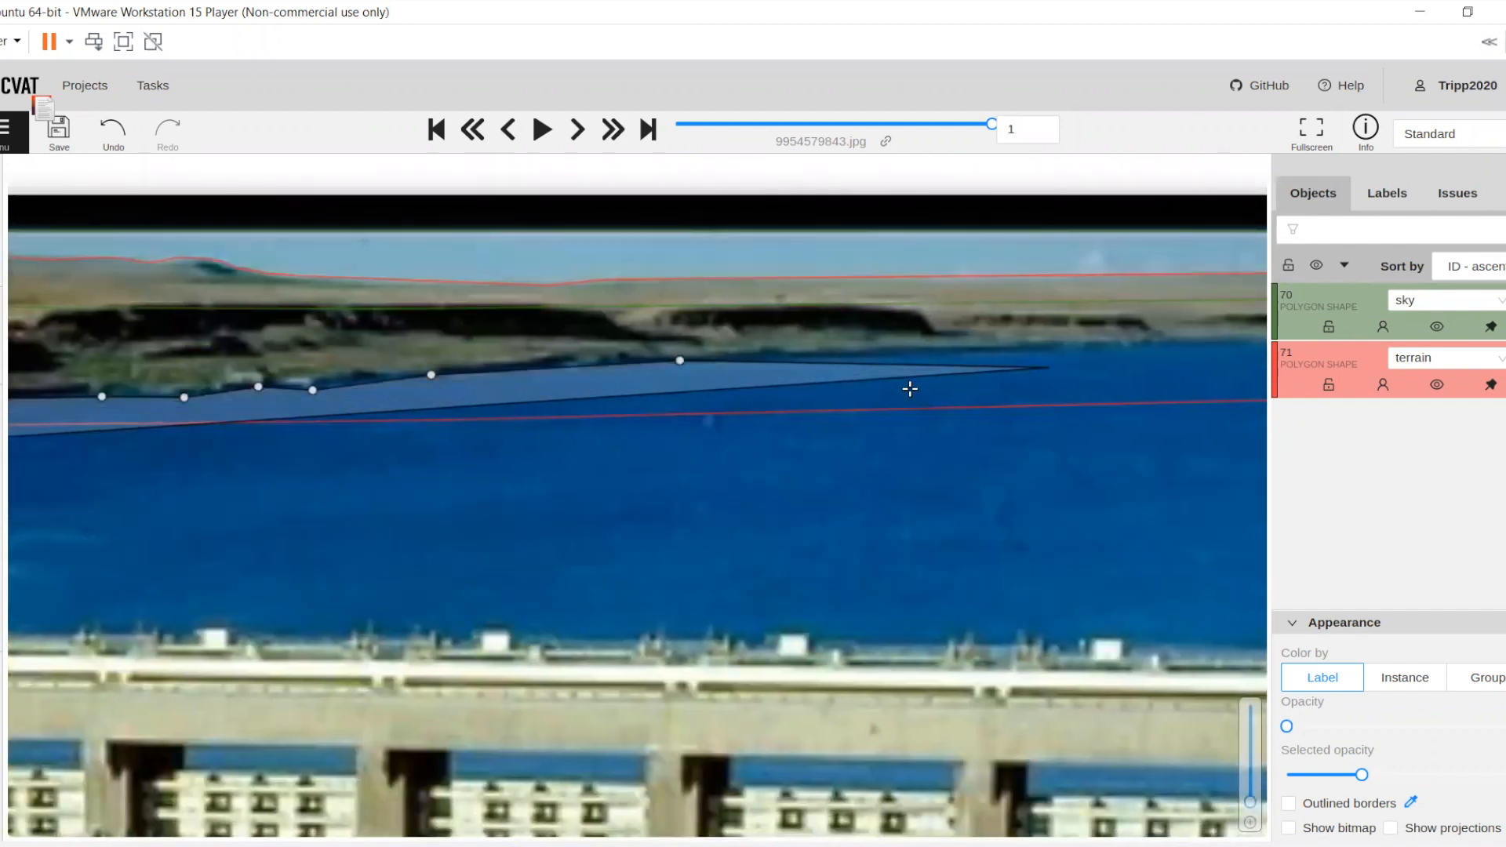
drag(910, 389, 542, 410)
click(652, 383)
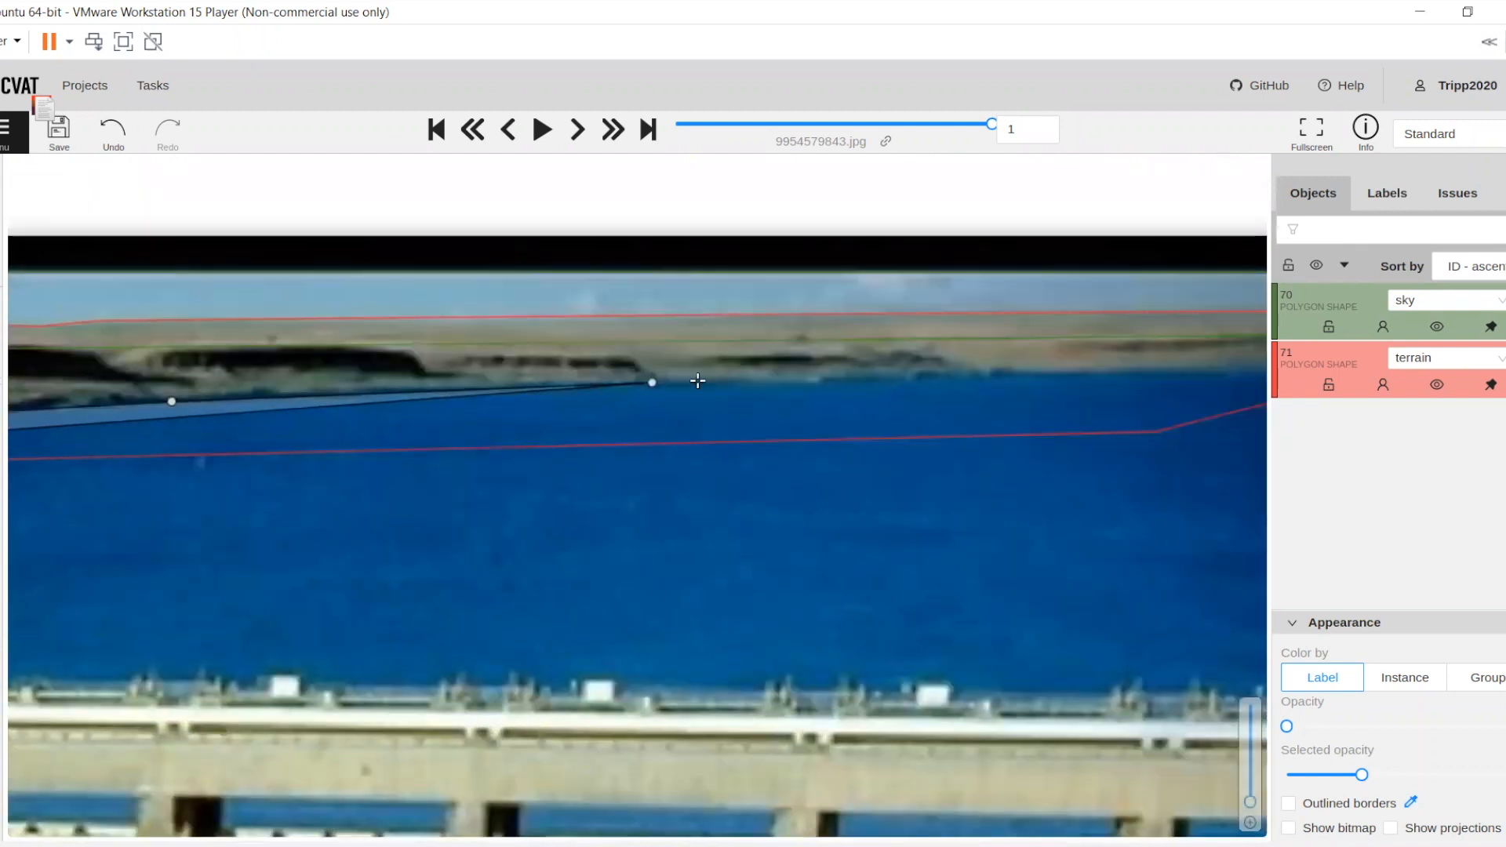
click(1039, 375)
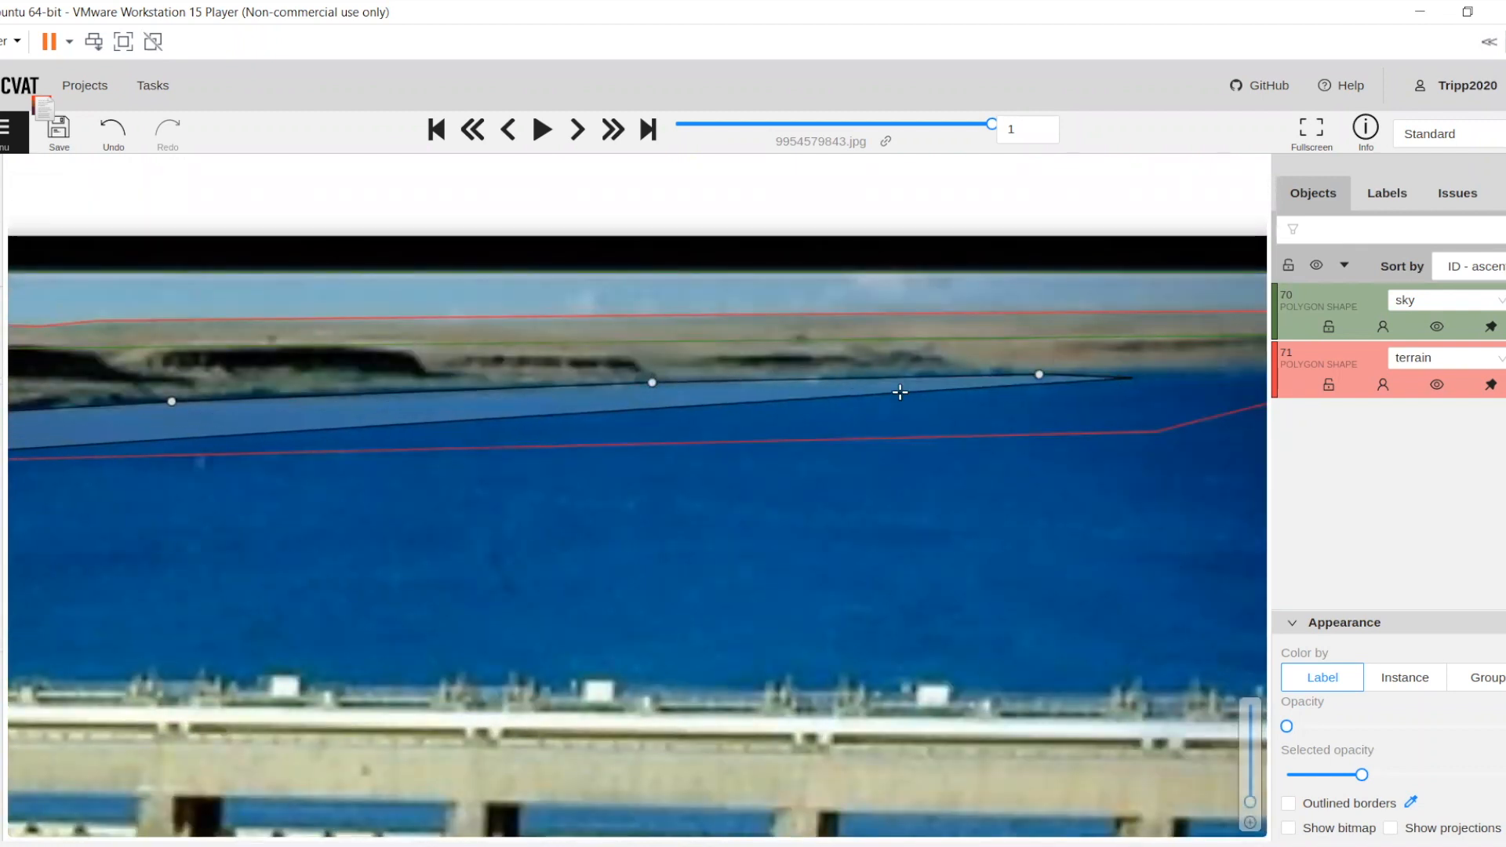
drag(900, 392, 422, 394)
click(617, 384)
Run the reservoir polygon down the photo's right-hand edge and back leftward along the dam just above the gates, completing it
drag(597, 661, 645, 543)
drag(674, 476, 686, 379)
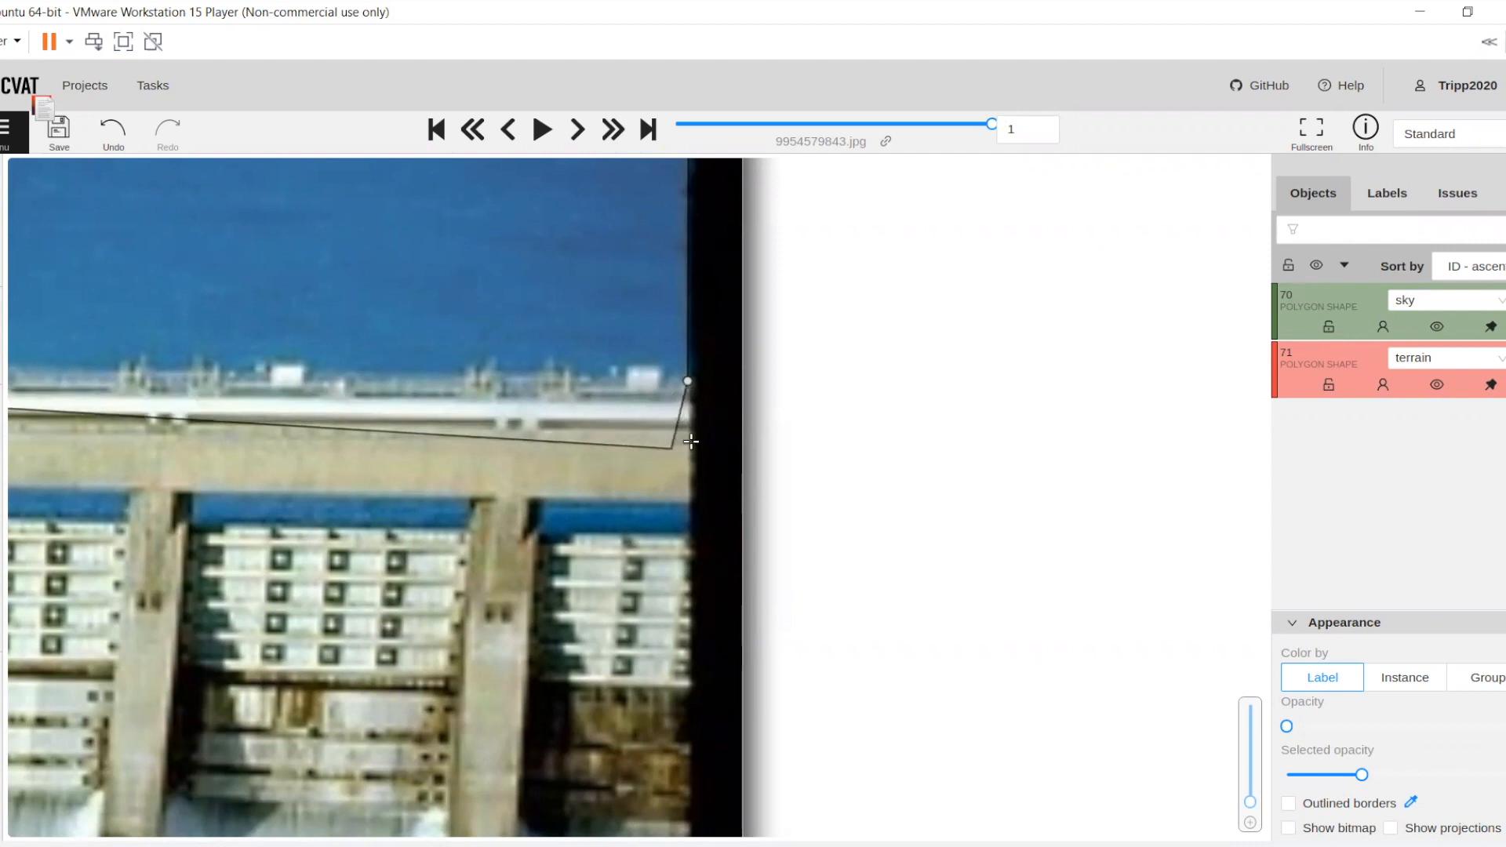
click(588, 442)
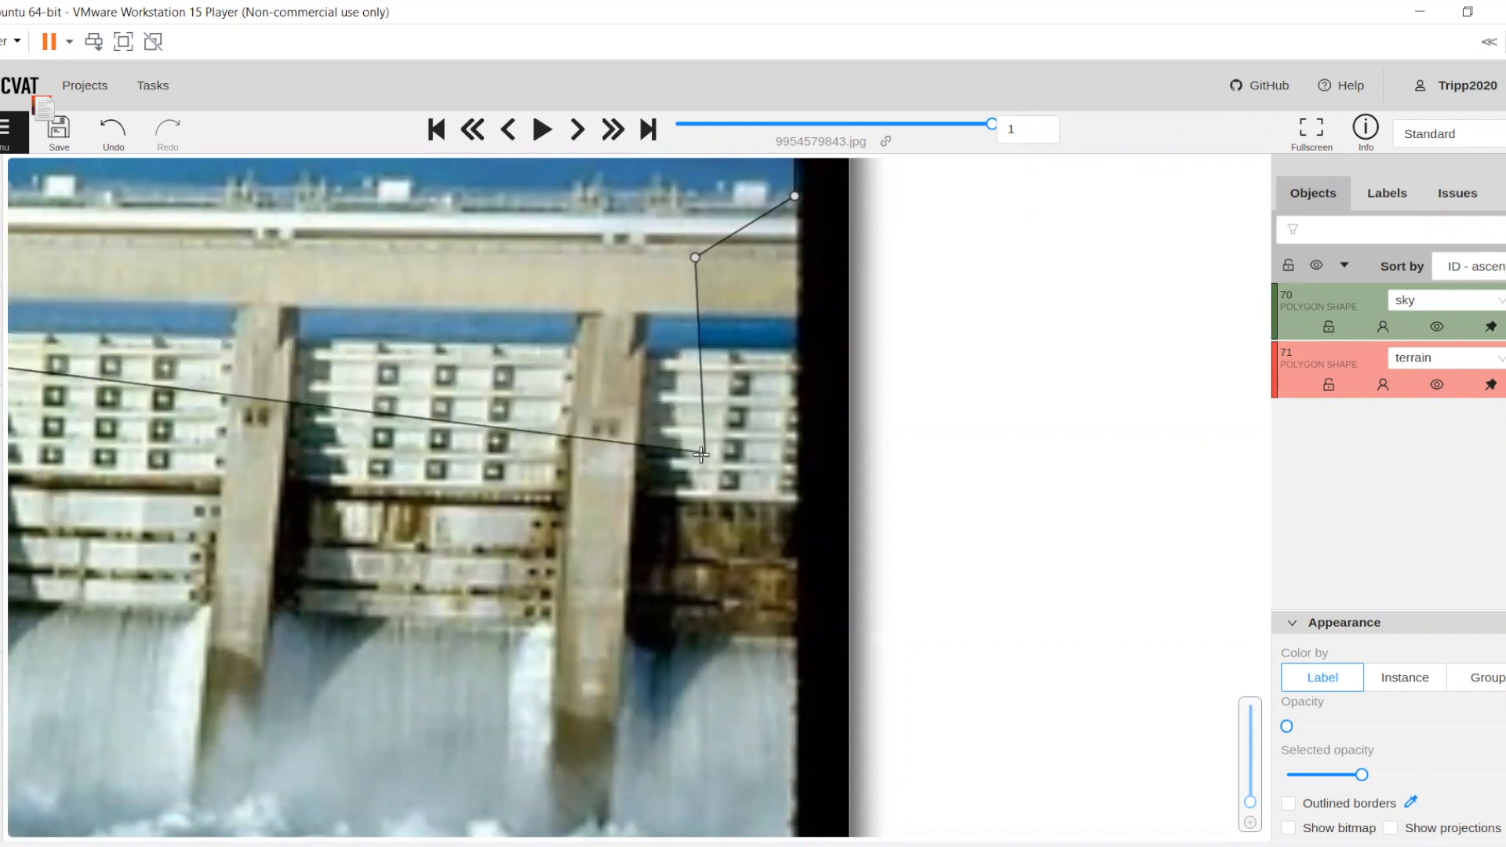
scroll(479, 461, down, 3)
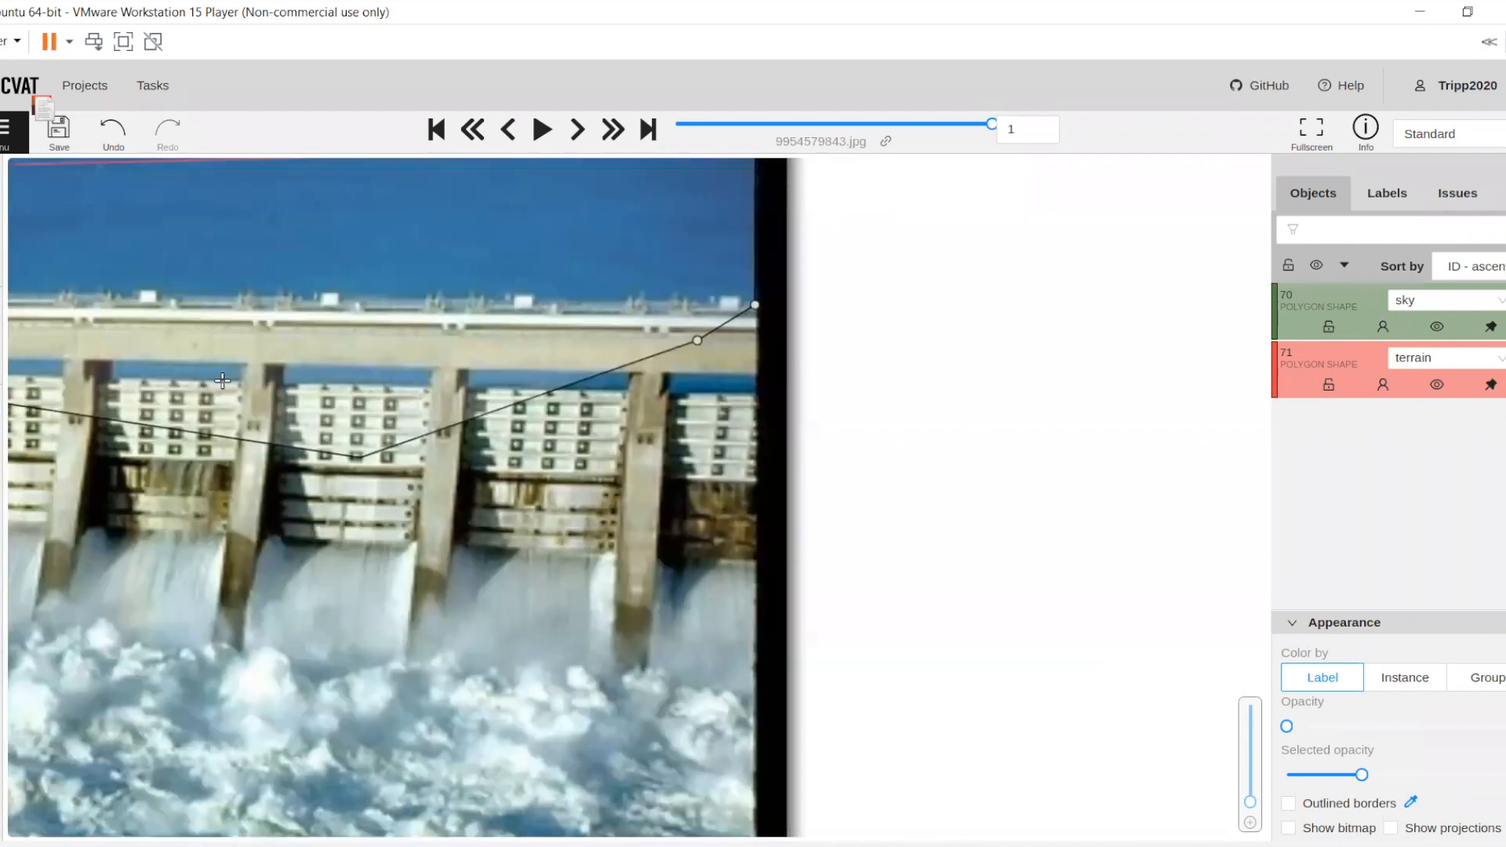
drag(223, 381, 704, 385)
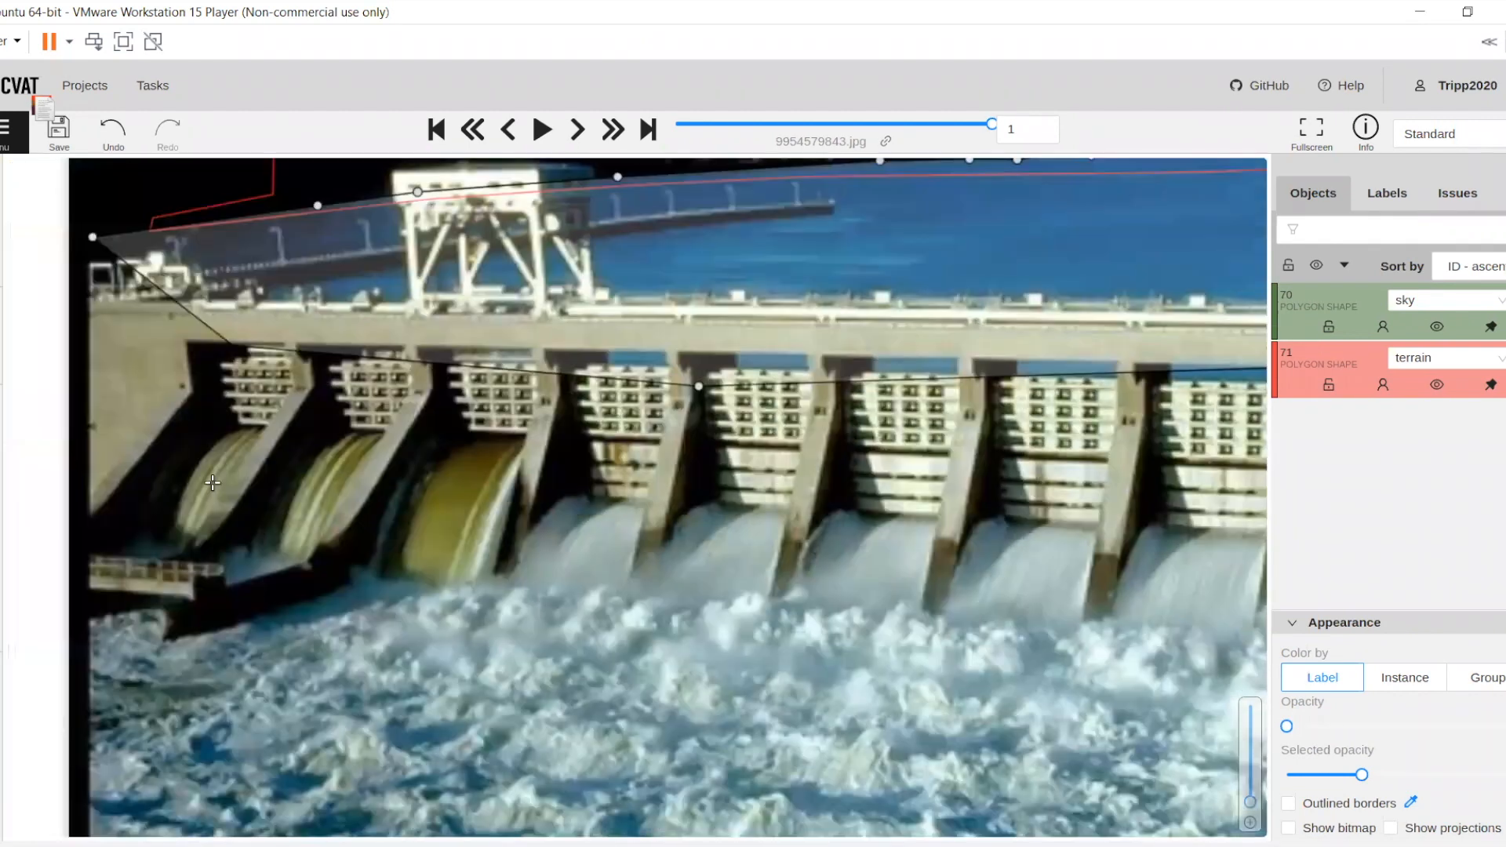
scroll(199, 466, up, 3)
key(n)
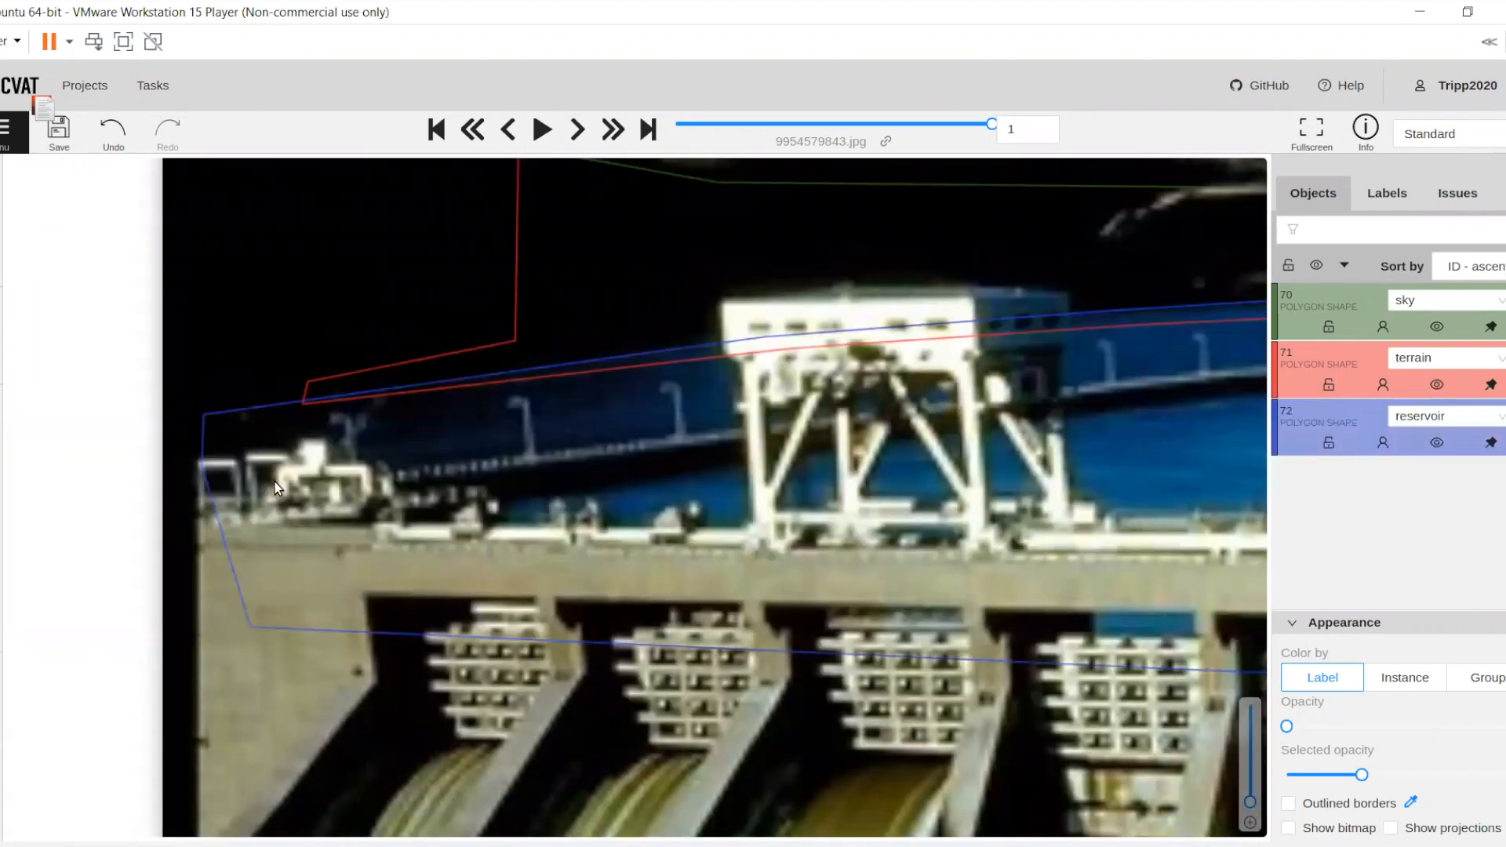
Start a new polygon shape with the label pier
scroll(275, 482, down, 2)
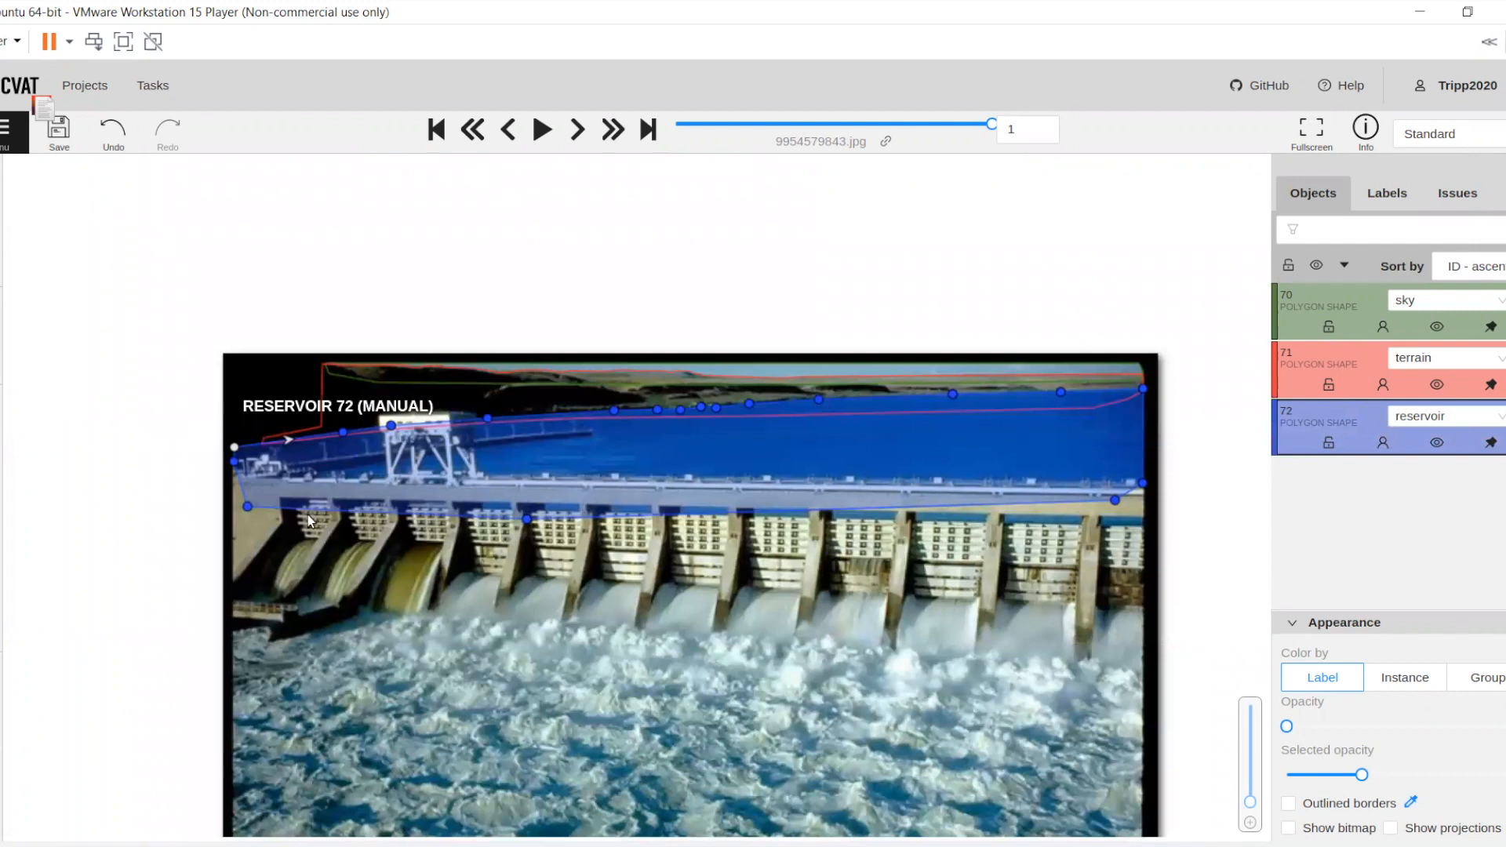
click(53, 454)
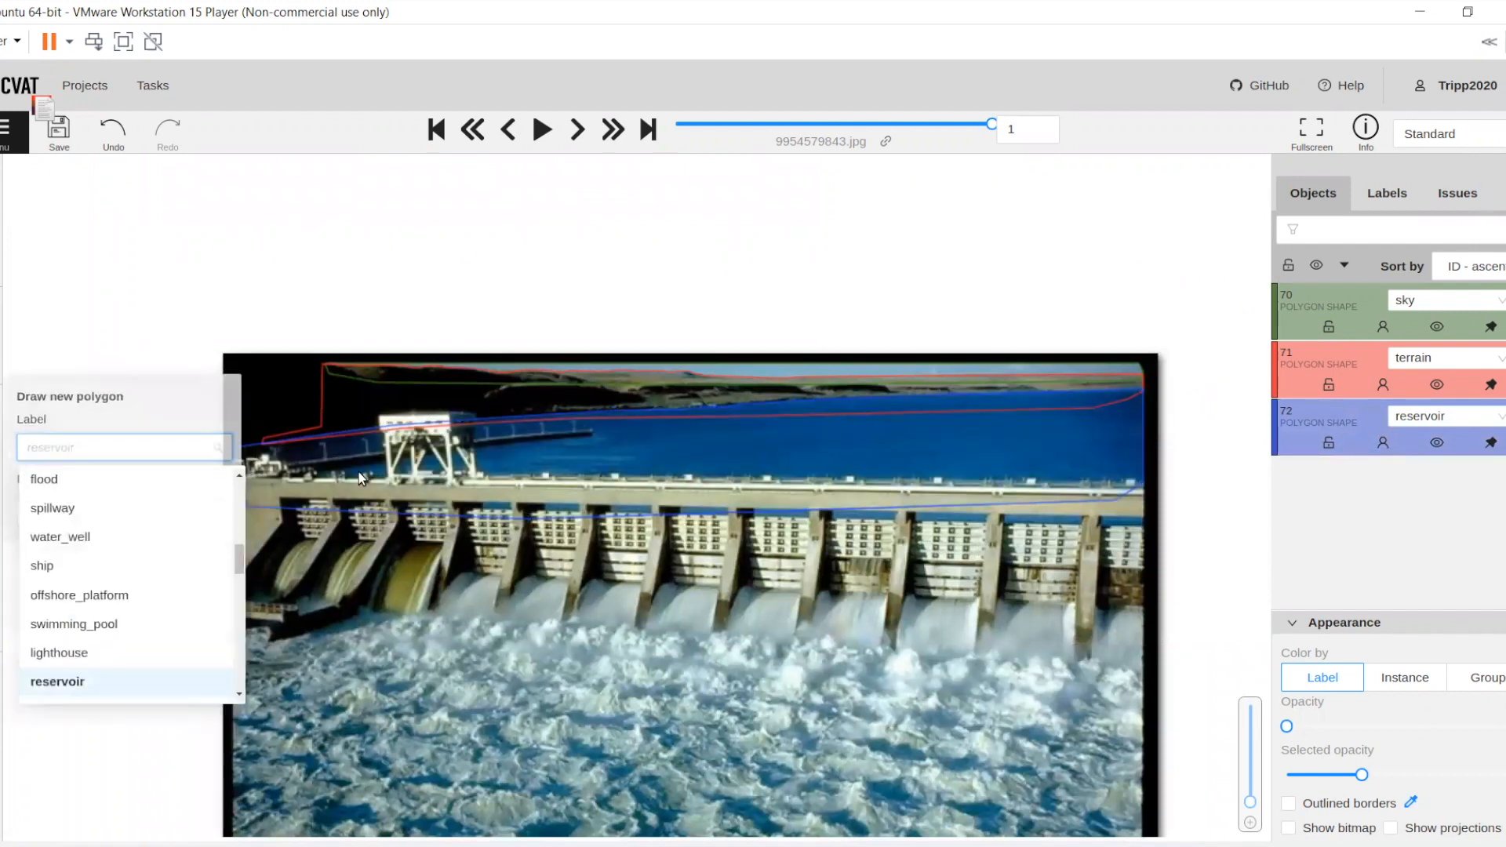
scroll(365, 458, up, 1)
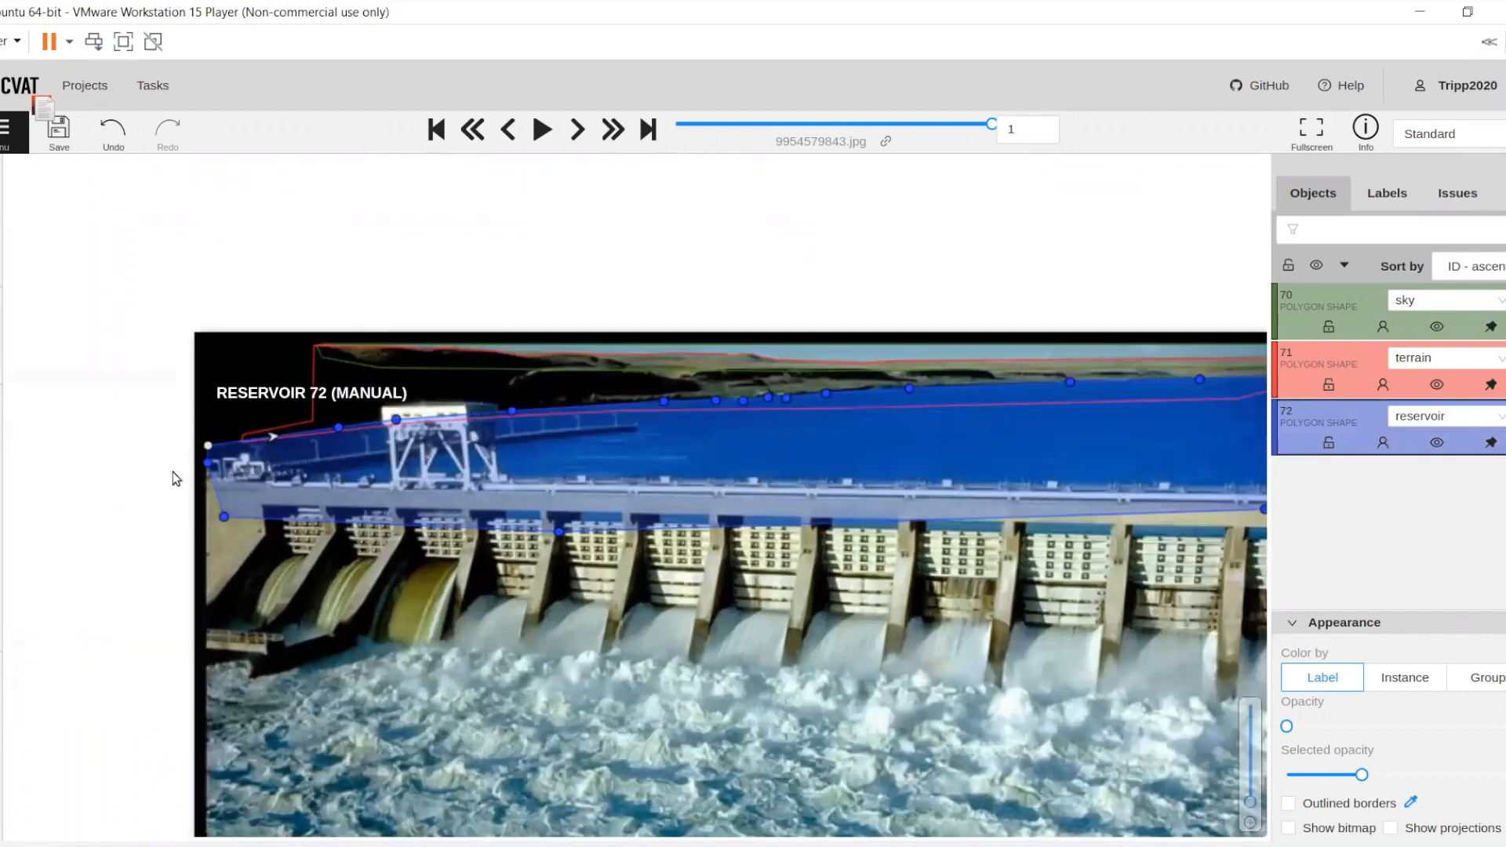
scroll(590, 428, up, 5)
mouse_move(3, 384)
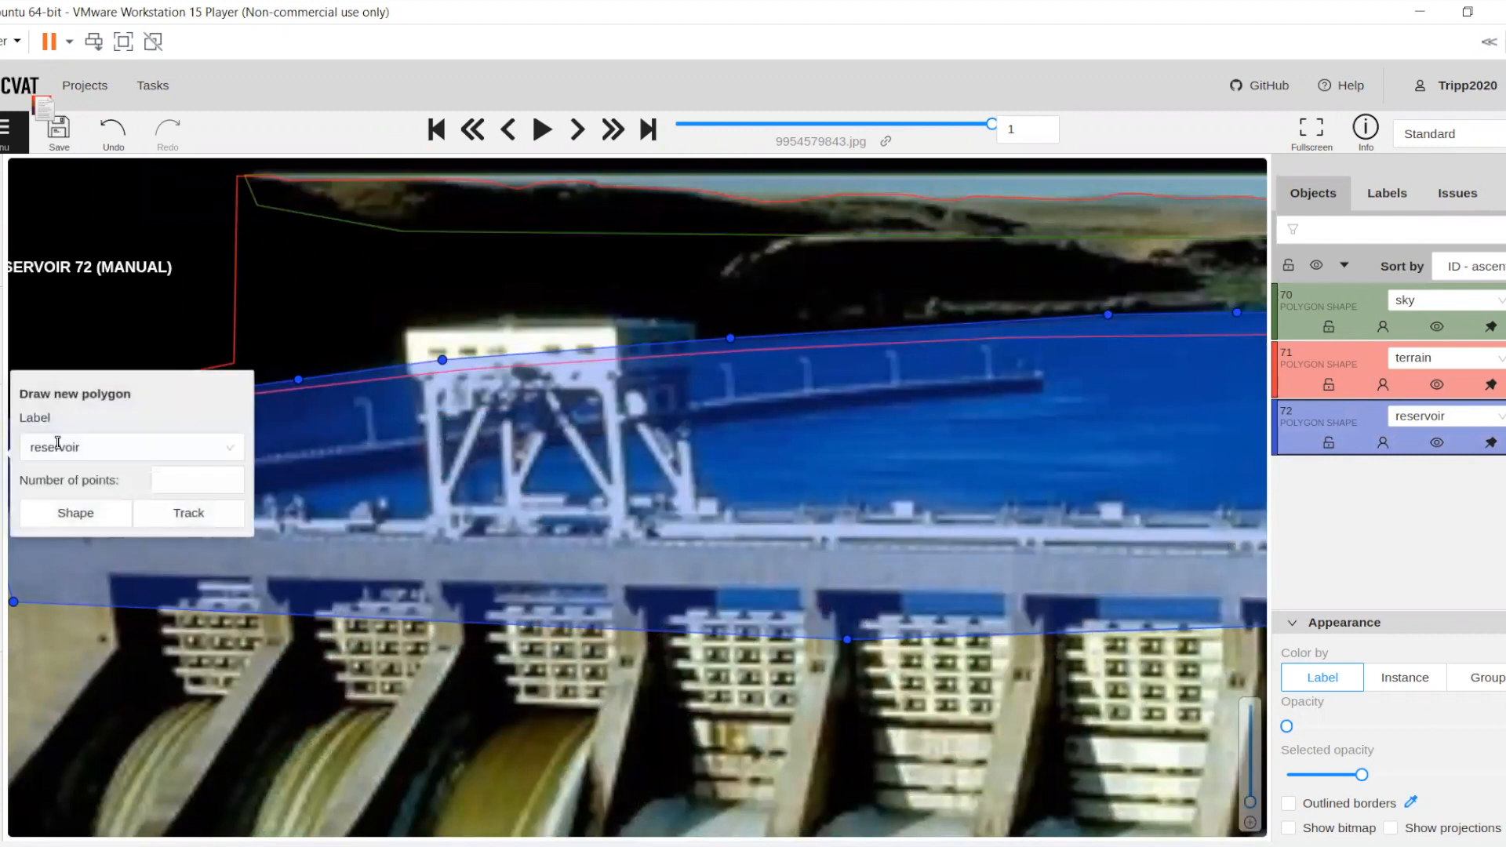
click(59, 447)
text(pier)
click(60, 484)
click(74, 512)
Outline the pier from the dam's left end, behind the gantry crane, to its far tip in the water and back, completing the polygon
scroll(423, 483, up, 2)
drag(284, 481, 469, 480)
scroll(284, 476, up, 1)
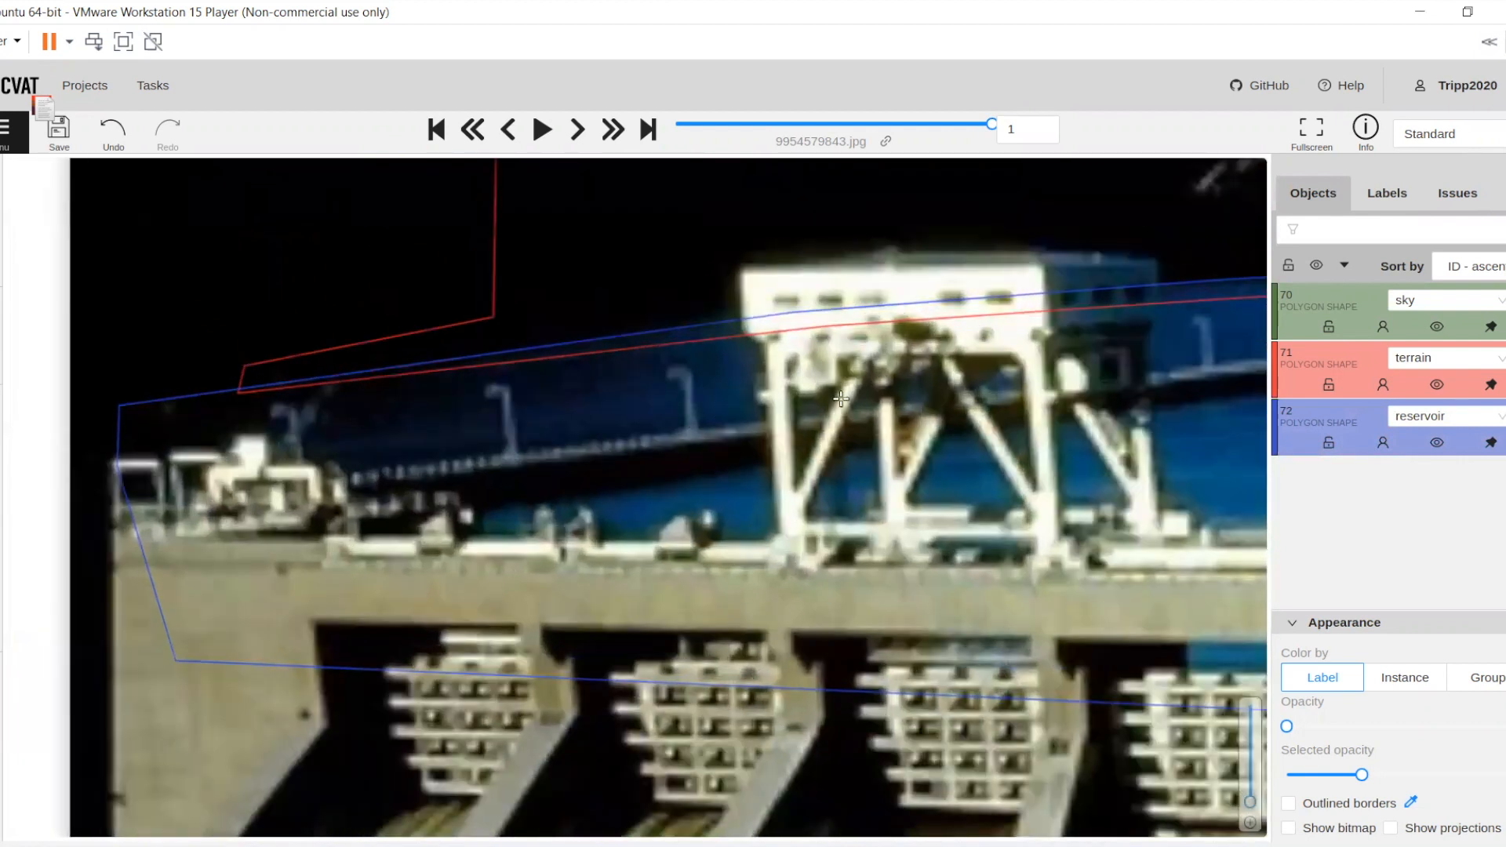
click(885, 398)
drag(973, 368, 401, 444)
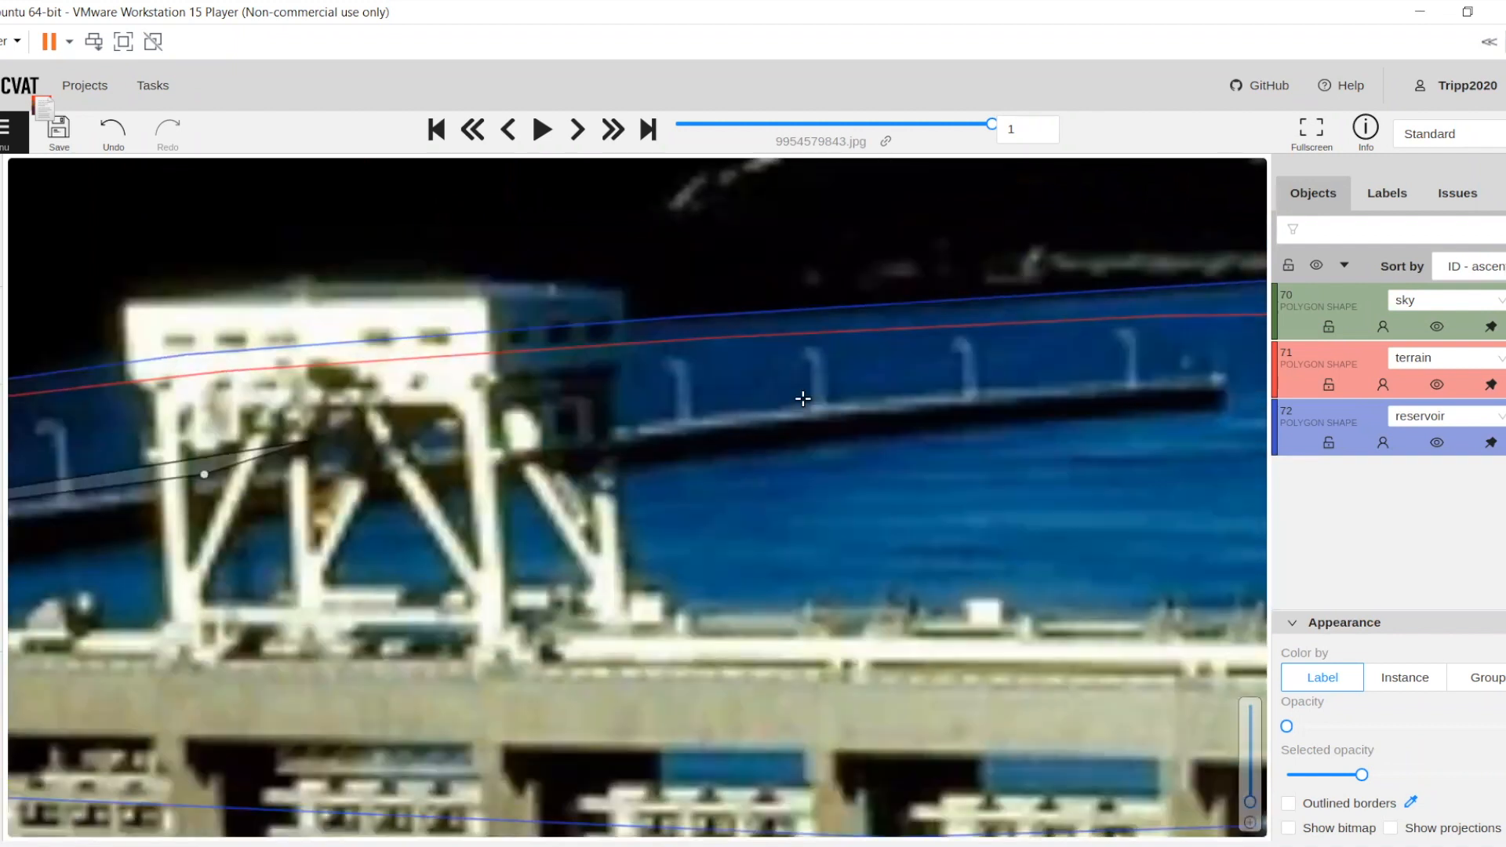
click(807, 402)
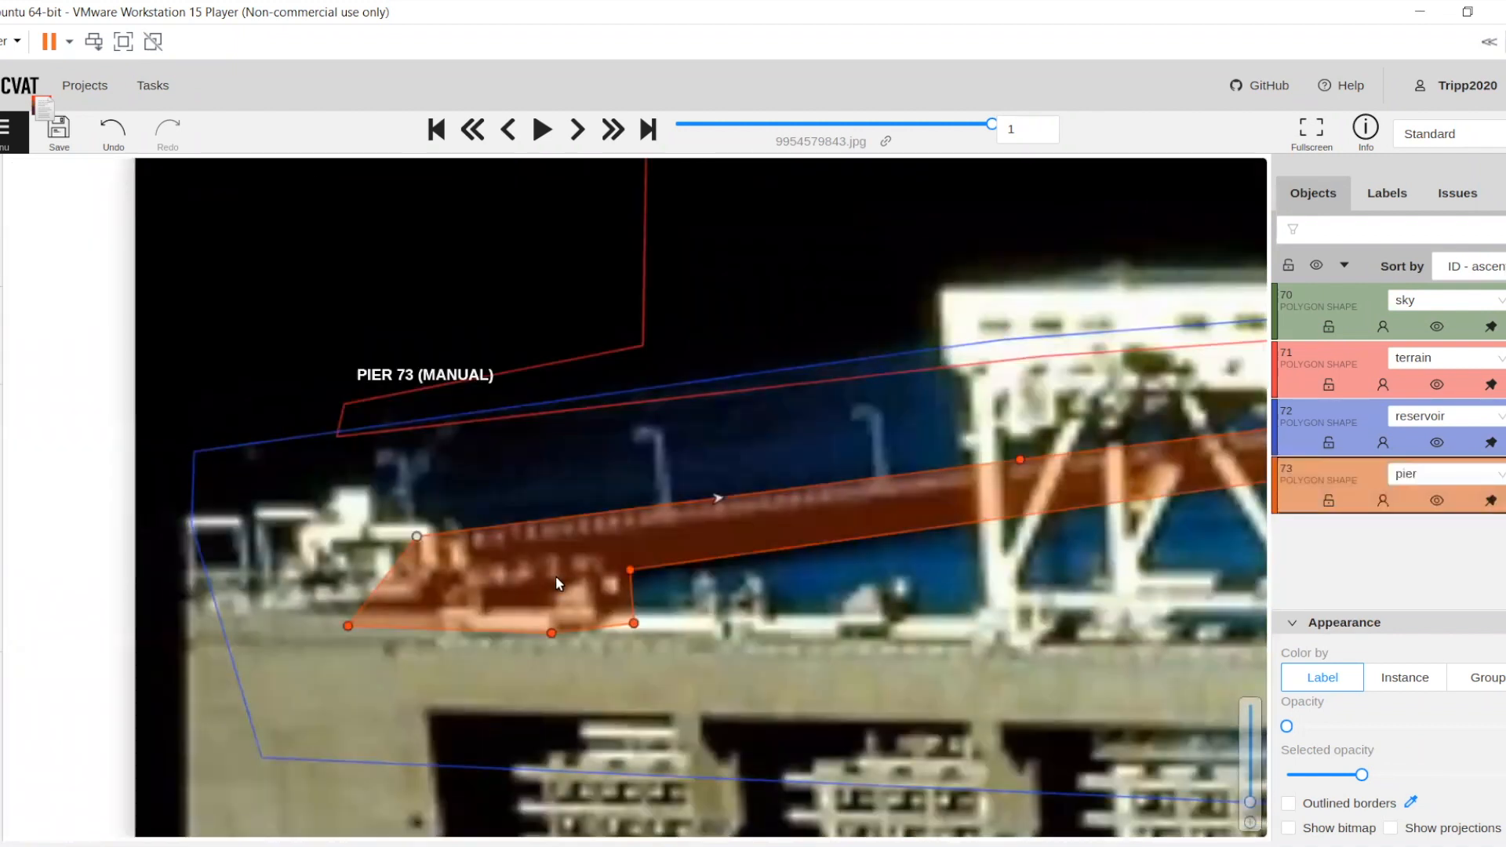
scroll(550, 550, down, 2)
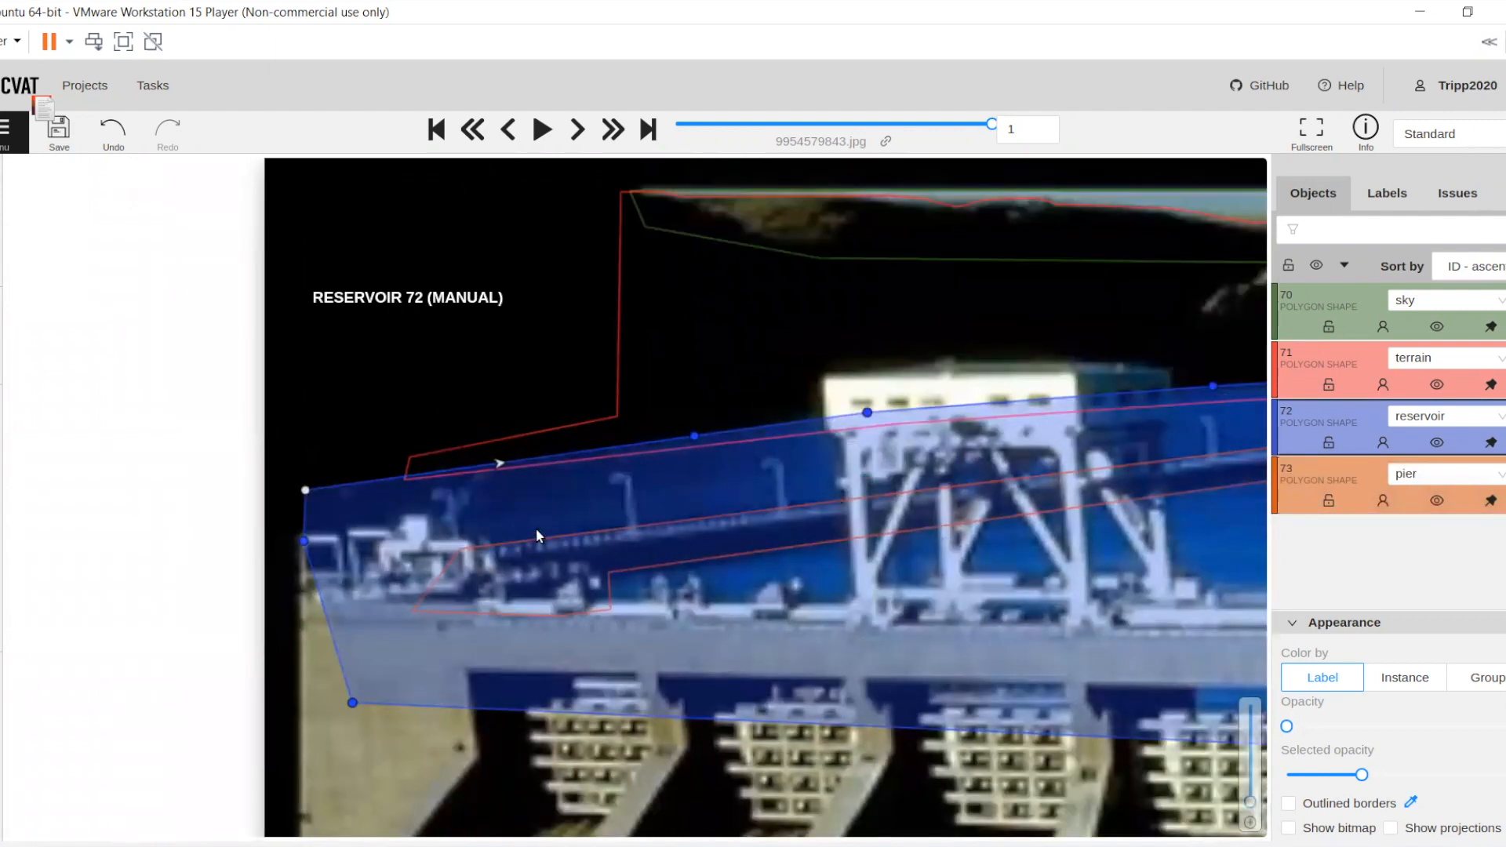
Start a new polygon shape with the label pole
mouse_move(17, 459)
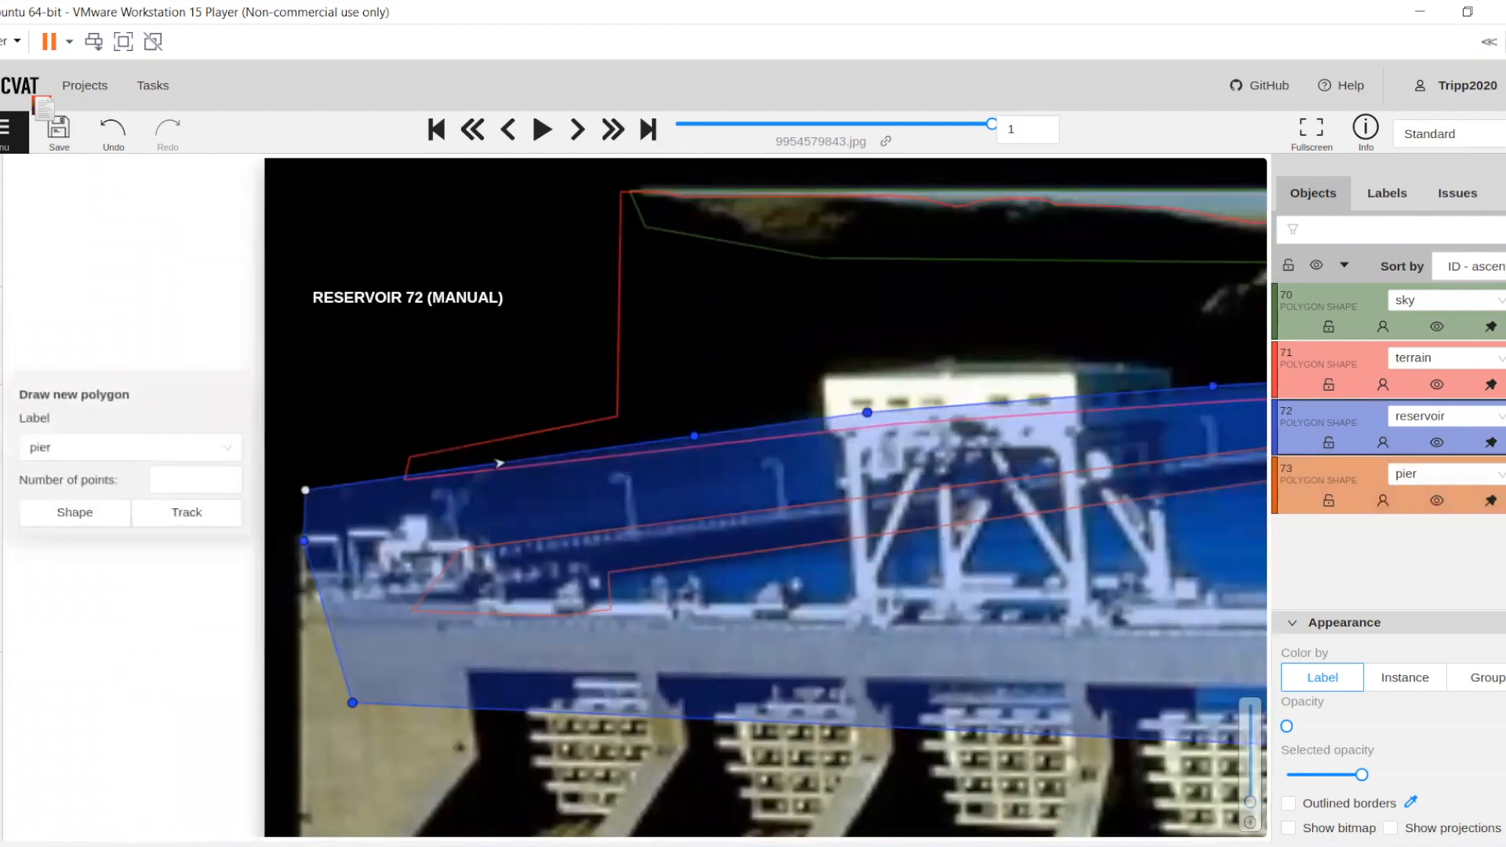
click(42, 449)
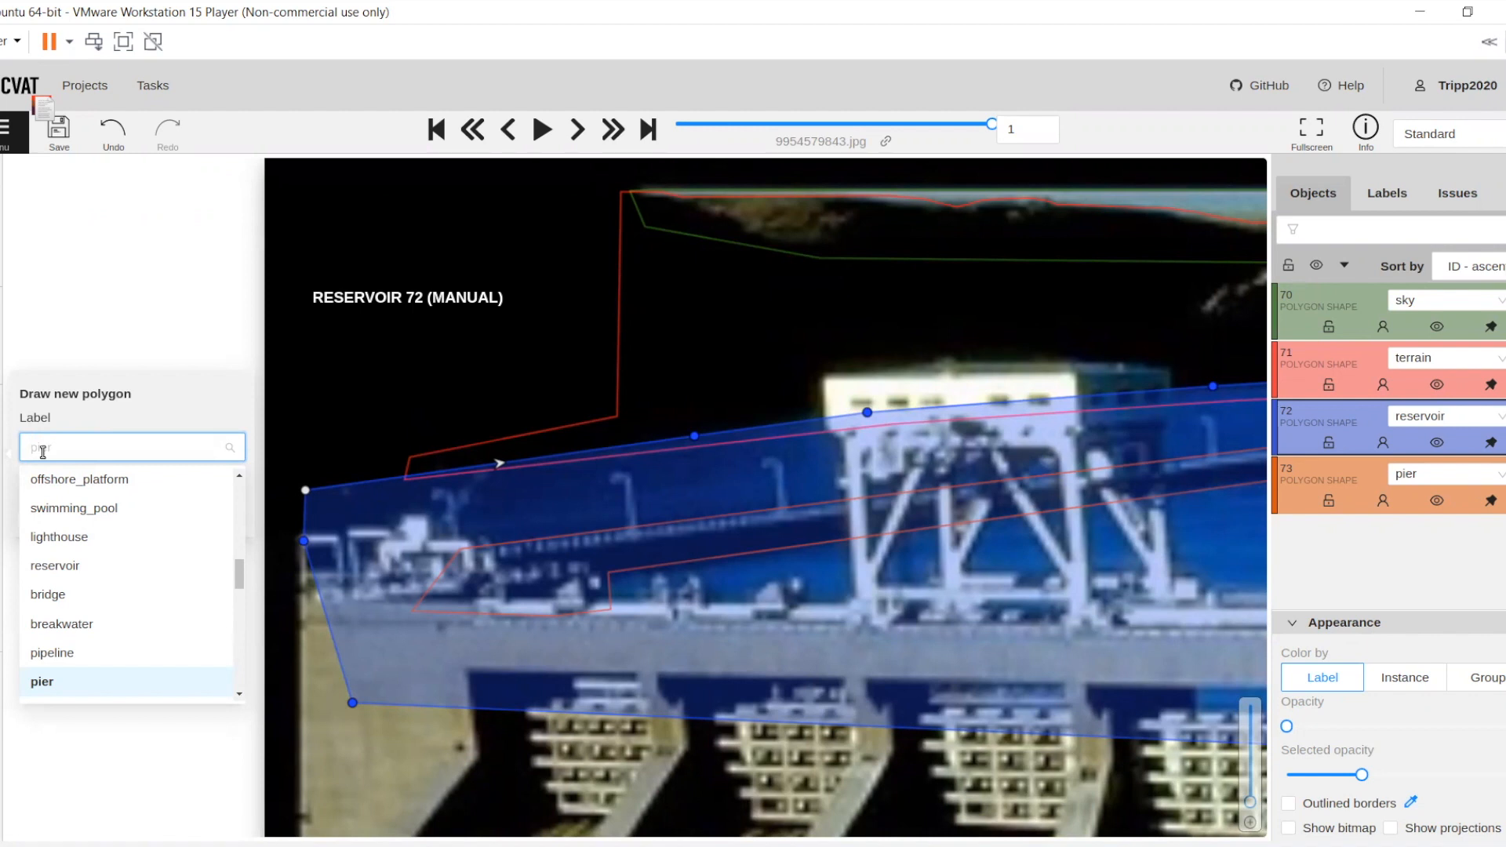
text(pole)
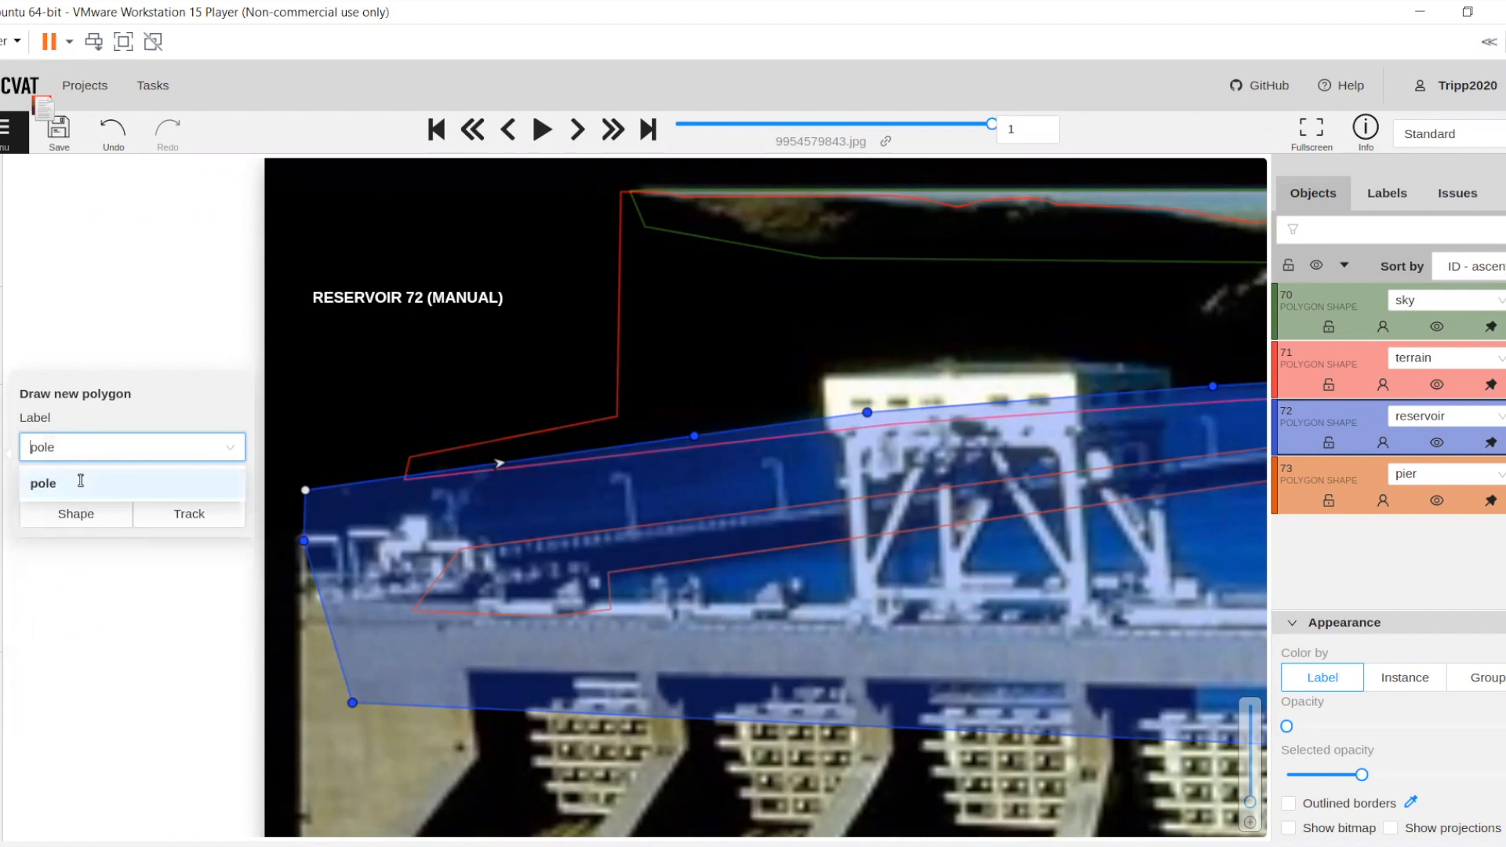
click(79, 486)
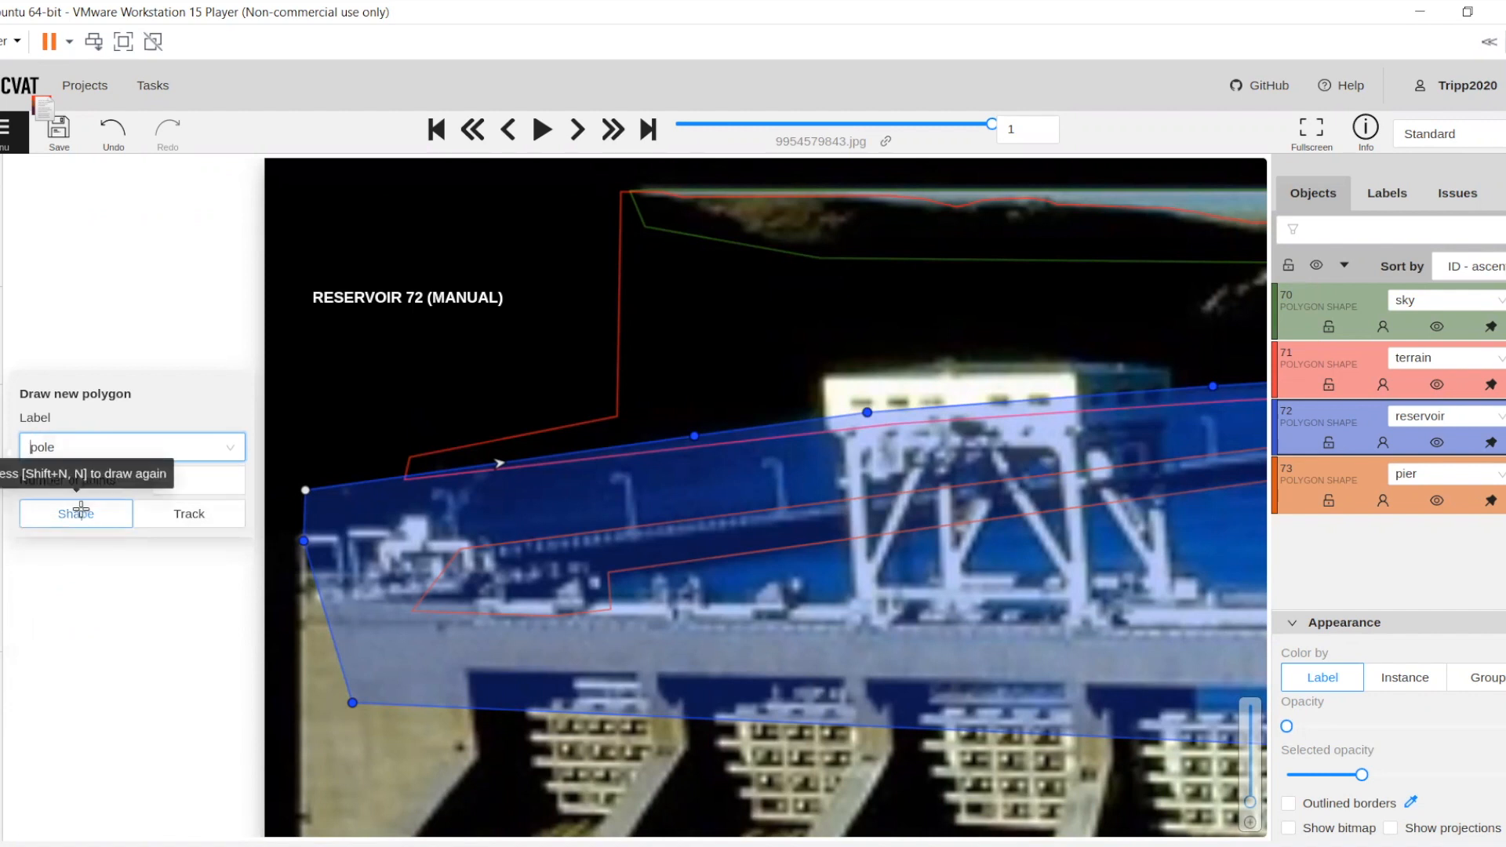
click(186, 515)
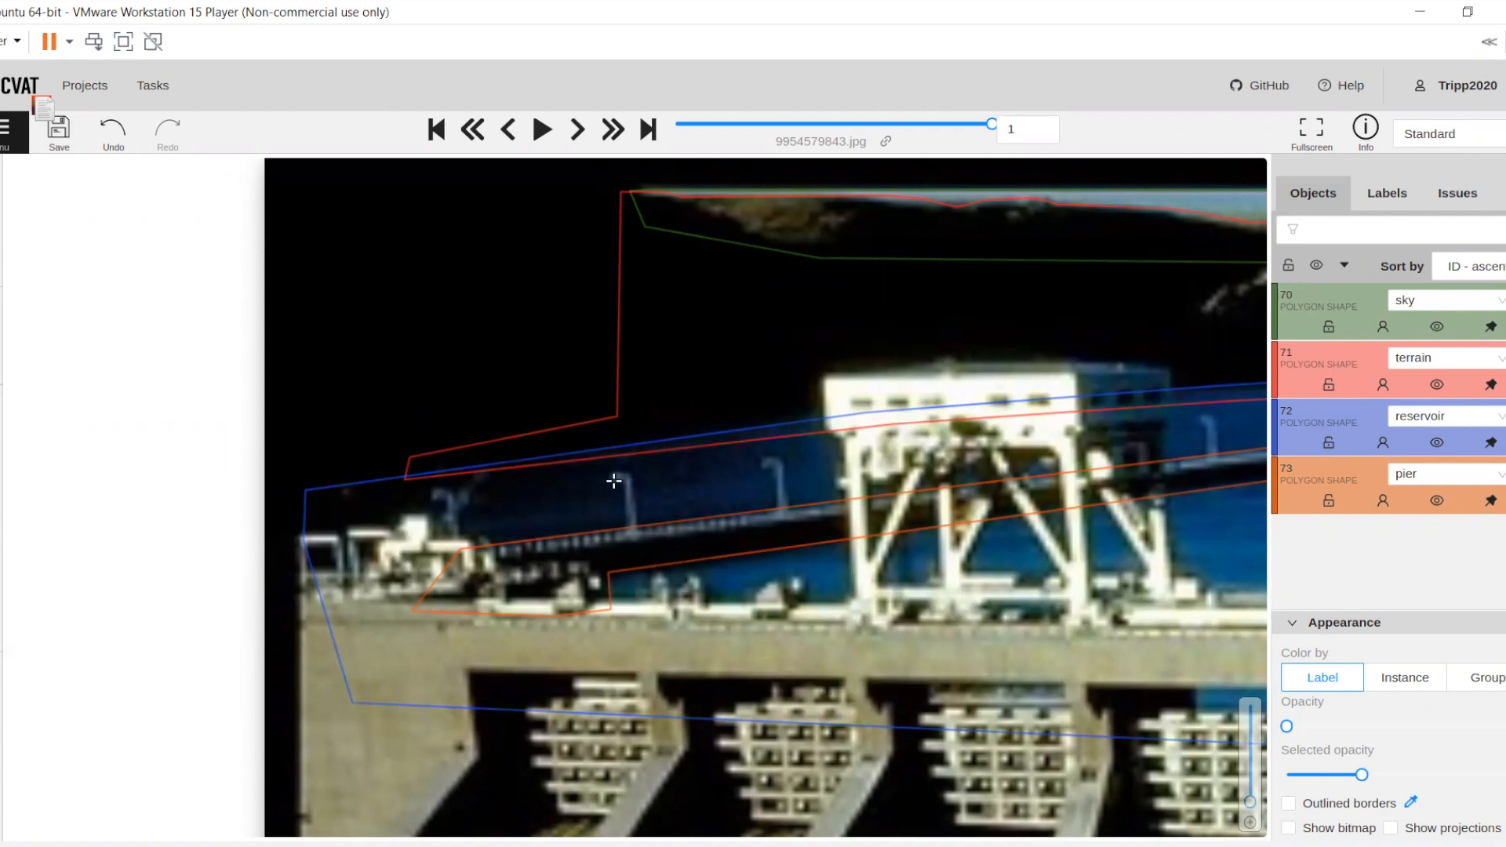
Trace the curved head and shaft of the leftmost lamp pole near the dam's left end, completing its polygon
scroll(410, 497, up, 1)
scroll(370, 508, up, 1)
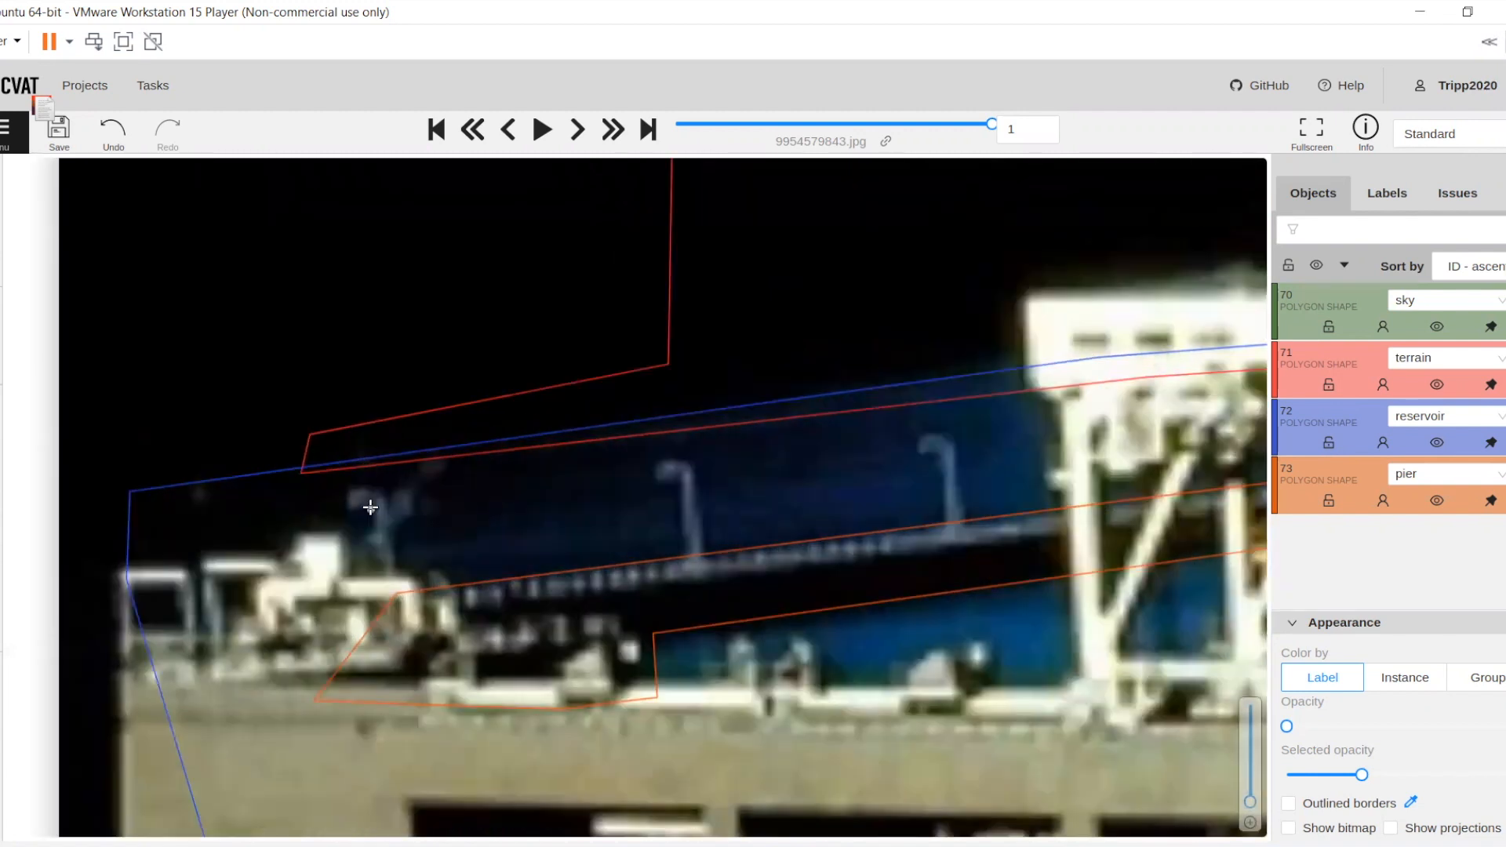
click(358, 510)
click(349, 498)
click(361, 490)
click(375, 491)
click(390, 496)
click(395, 510)
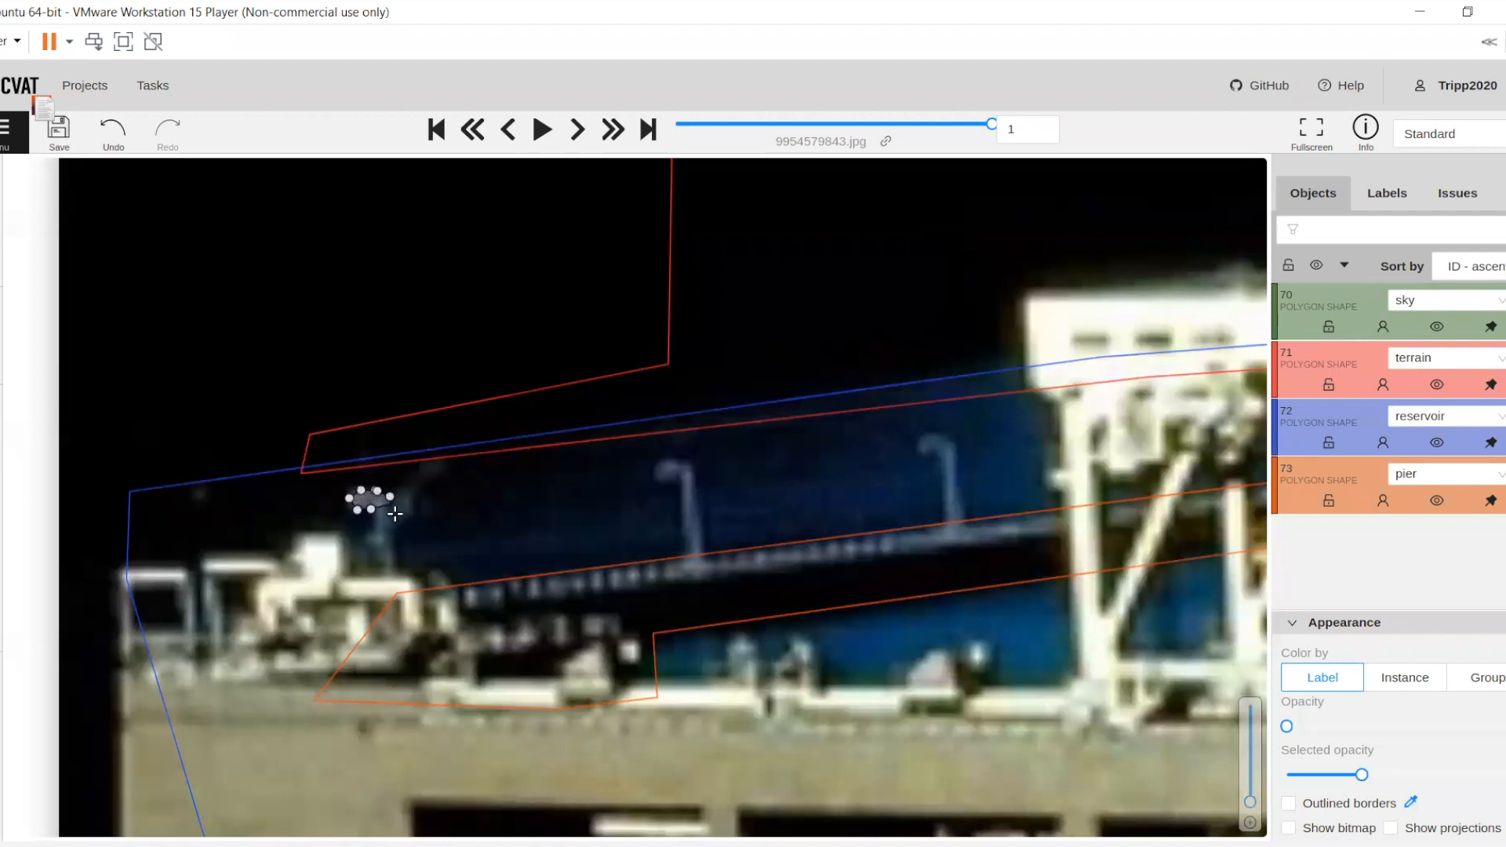
click(397, 587)
click(376, 586)
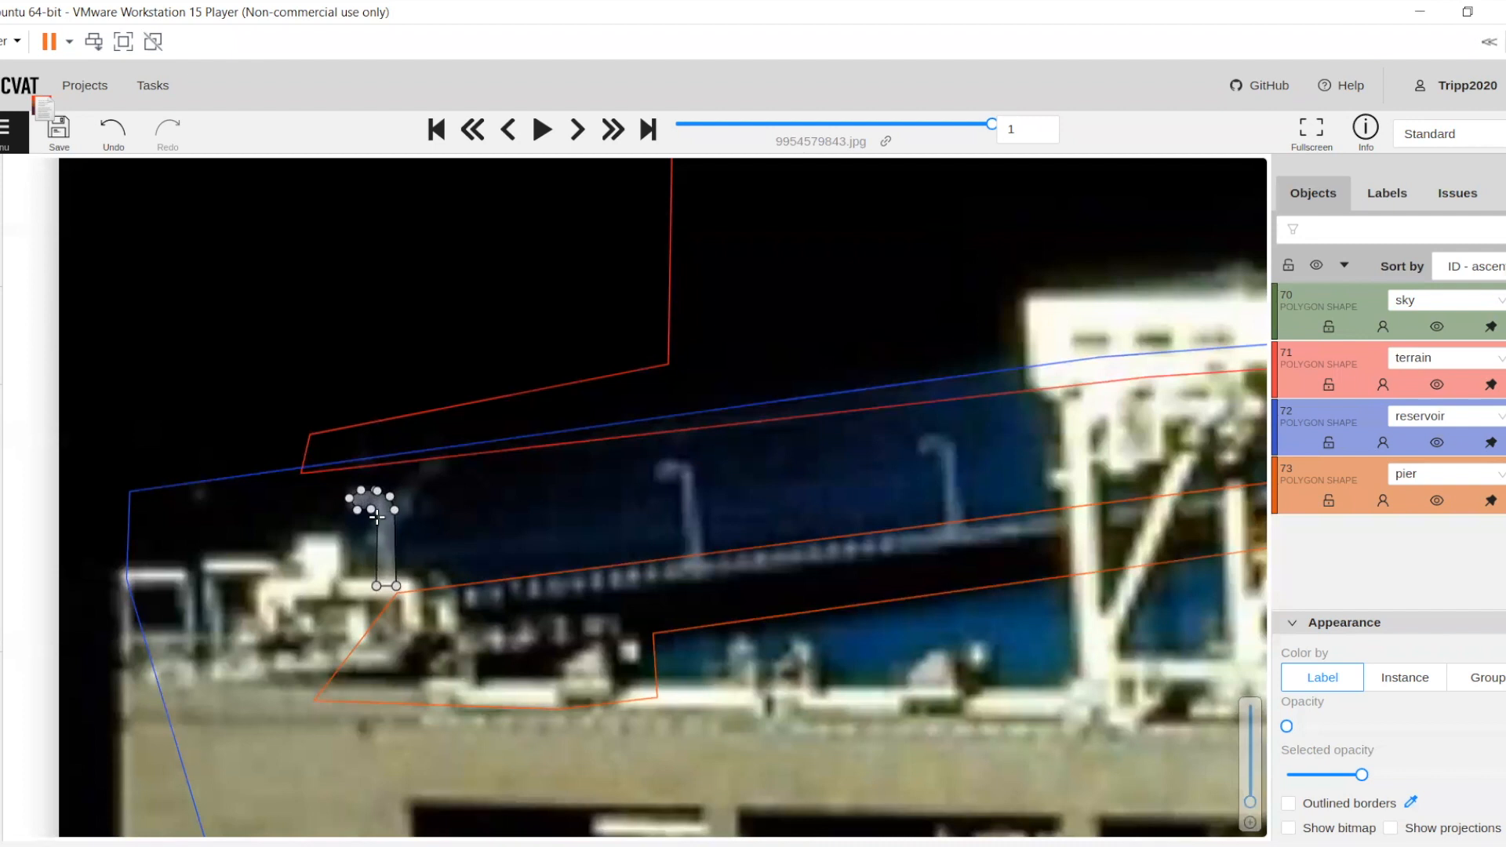
key(n)
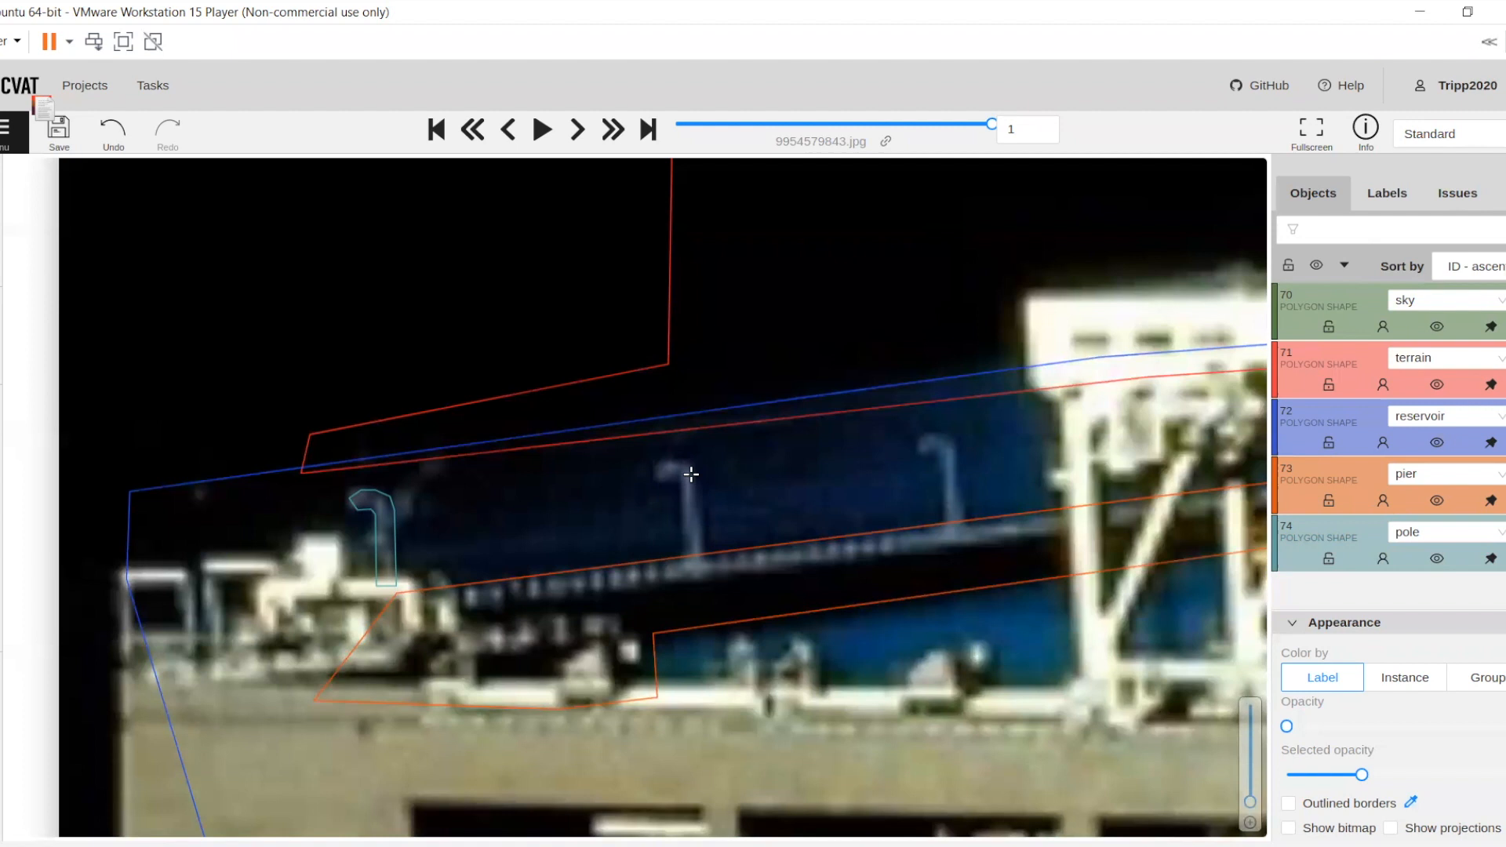
Outline the second lamp pole from the left along the pier with another pole polygon
click(665, 459)
click(654, 469)
click(652, 482)
click(666, 487)
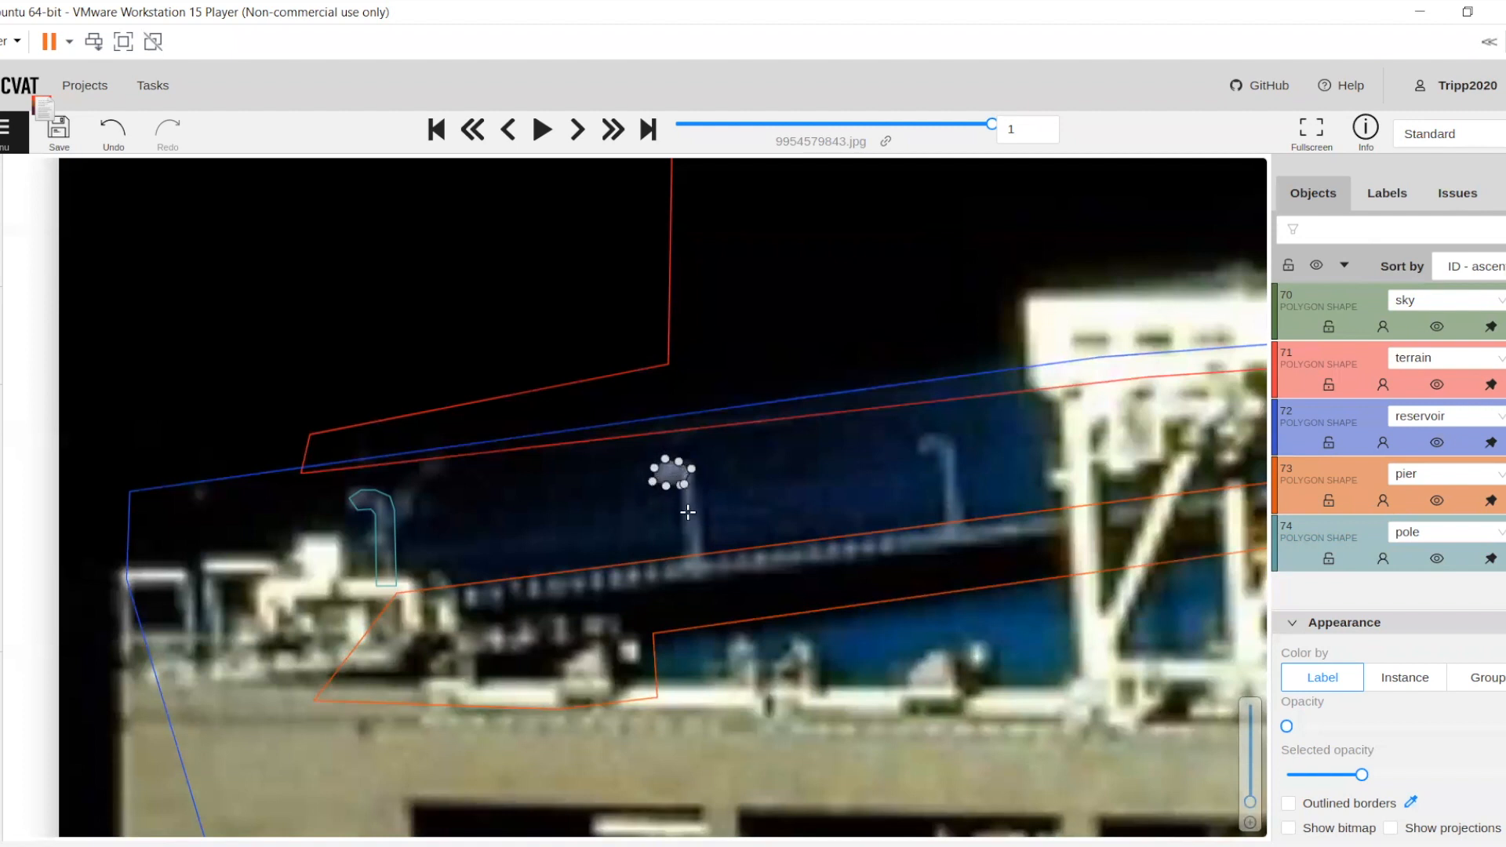
click(685, 561)
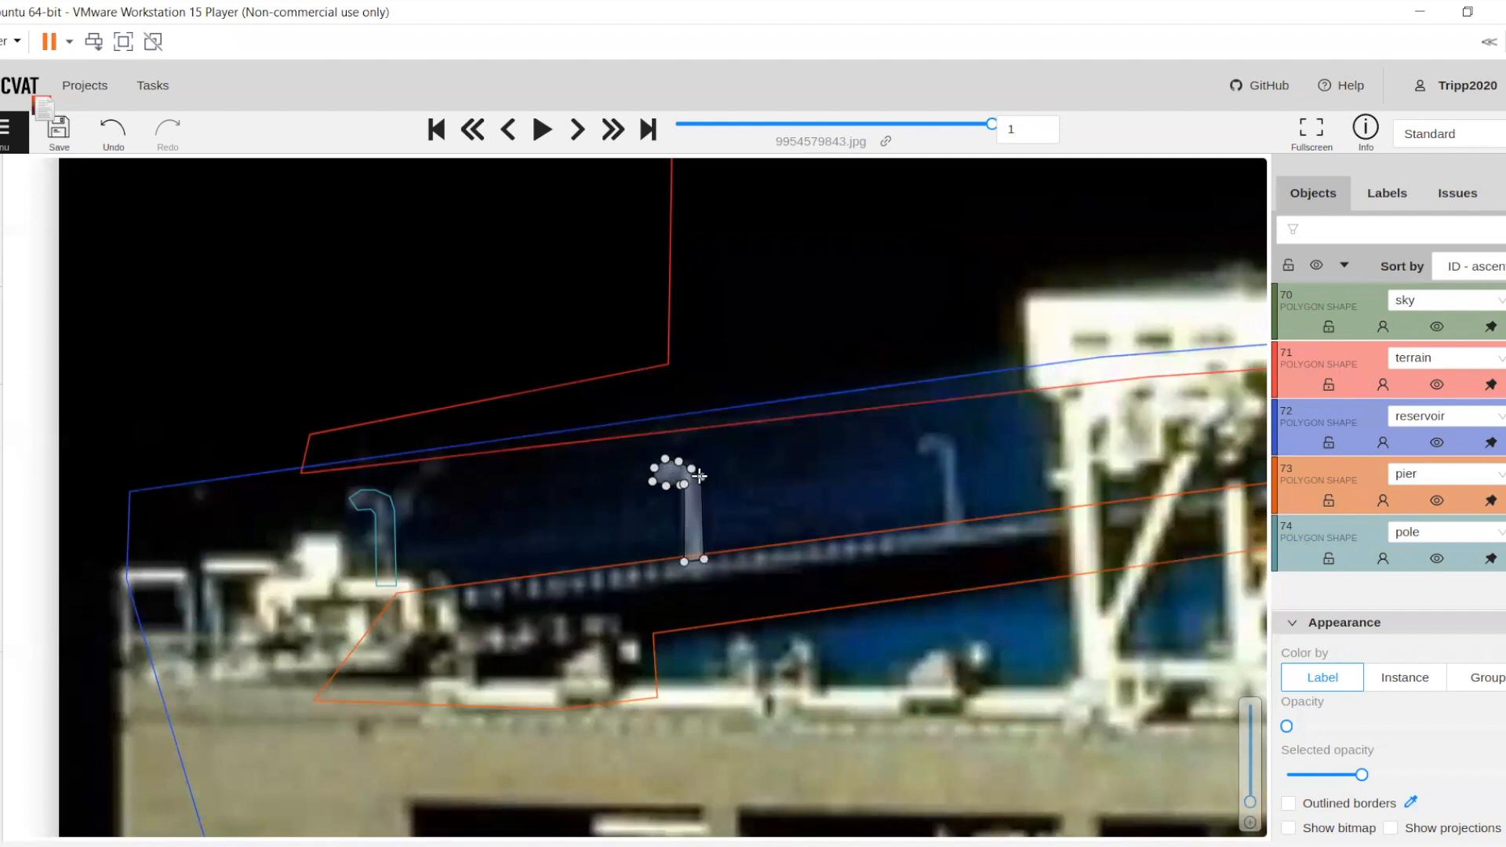
key(n)
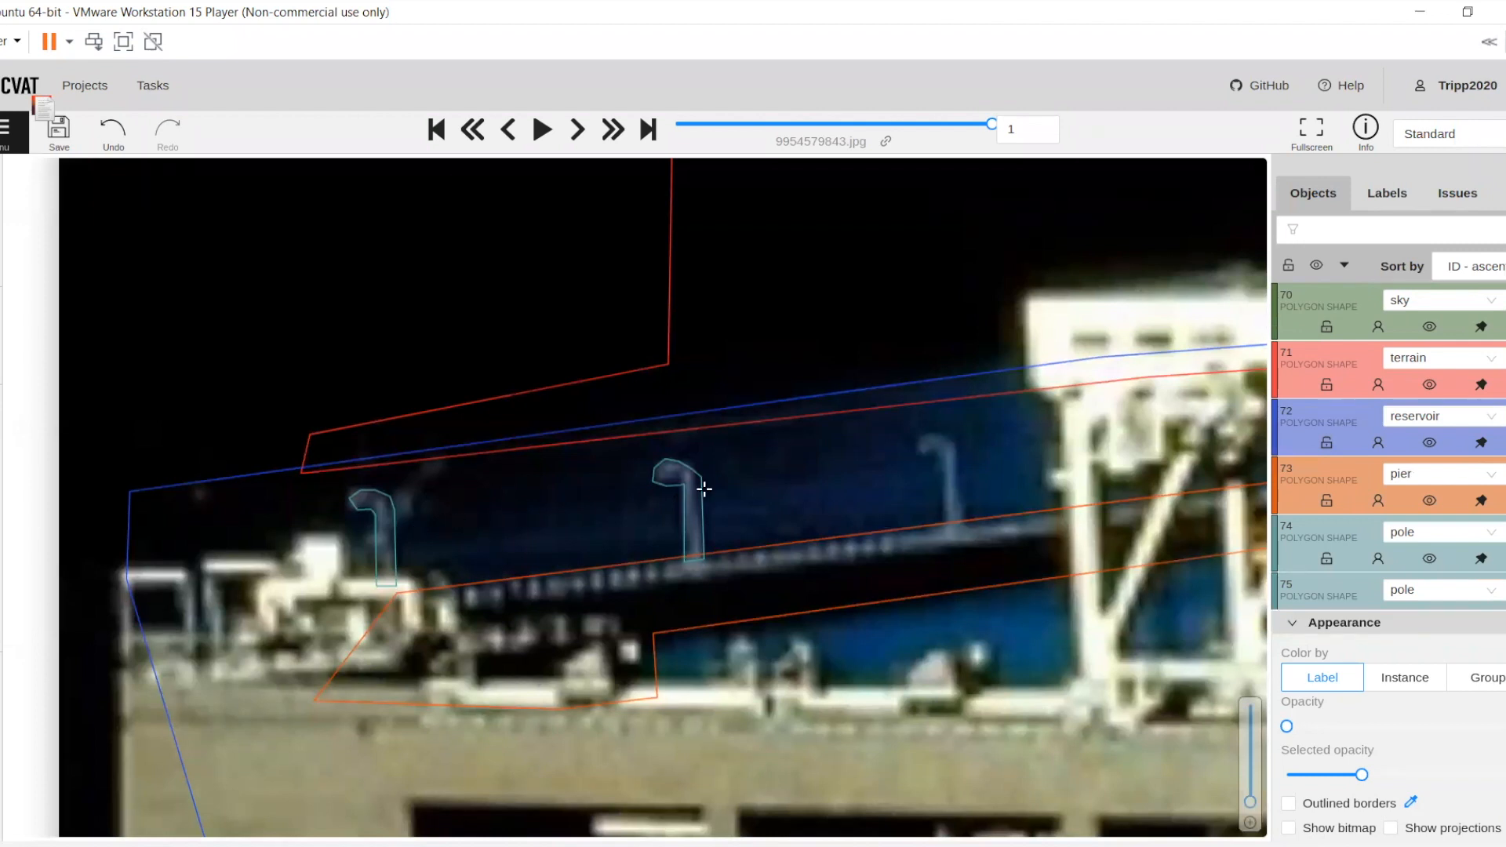
Outline the third lamp pole, just left of the gantry crane, with another pole polygon
drag(408, 549, 380, 558)
drag(905, 445, 856, 370)
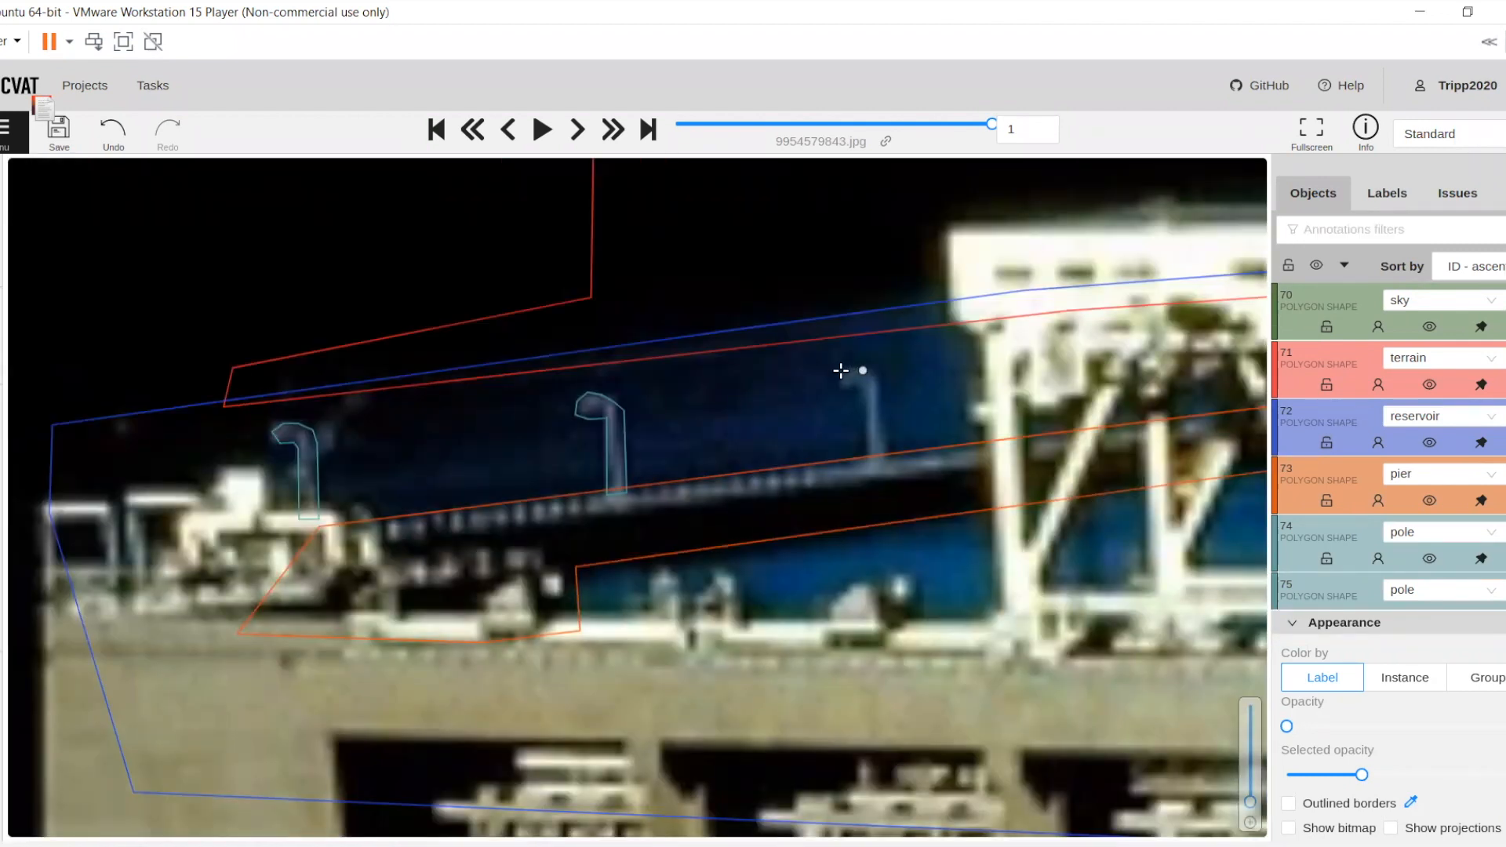
click(850, 369)
click(839, 380)
click(847, 392)
click(861, 393)
click(865, 390)
click(889, 455)
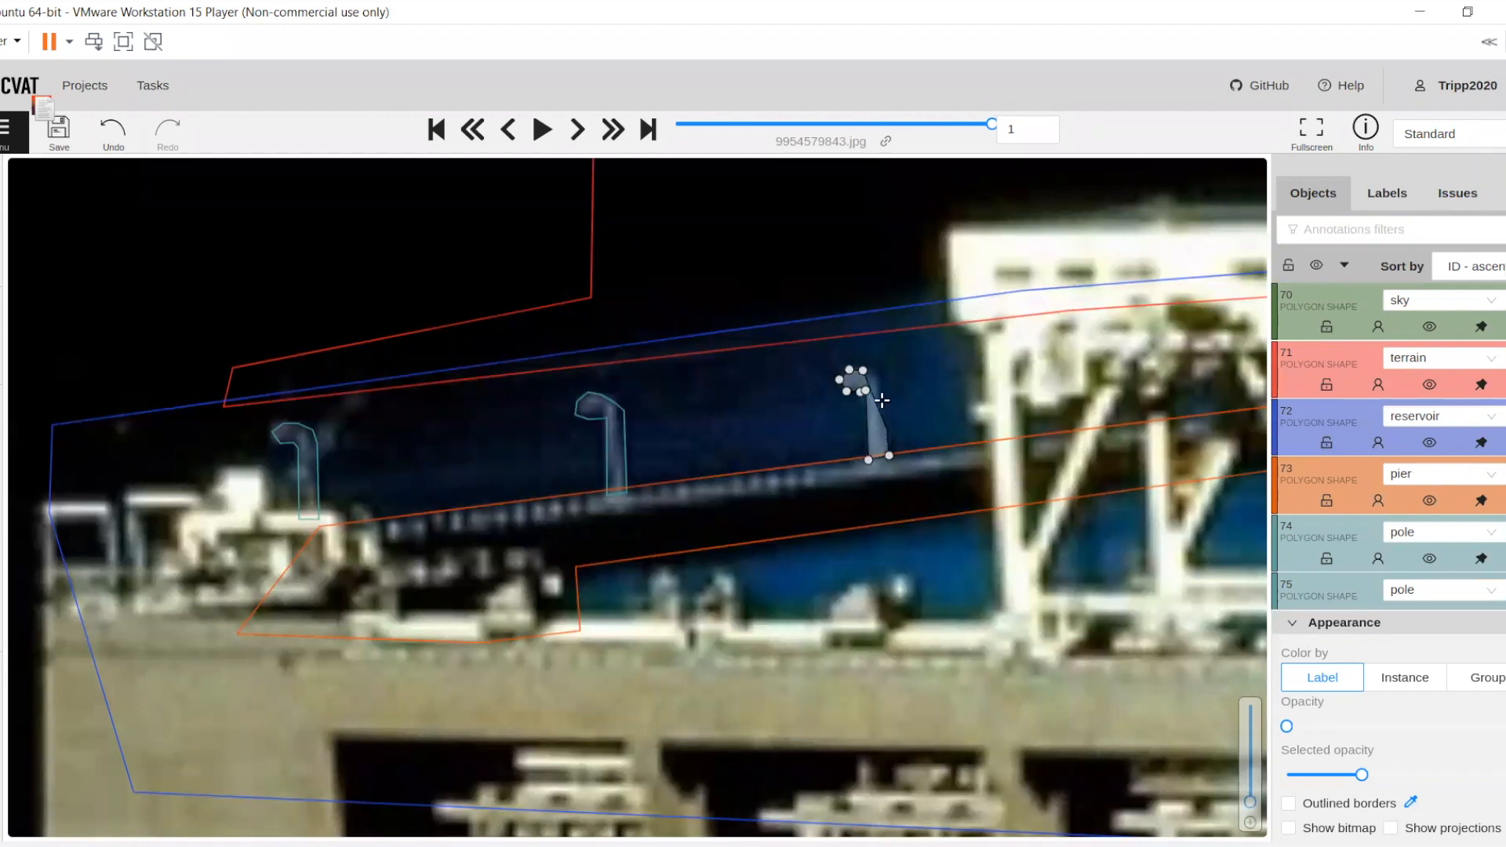
click(885, 383)
key(n)
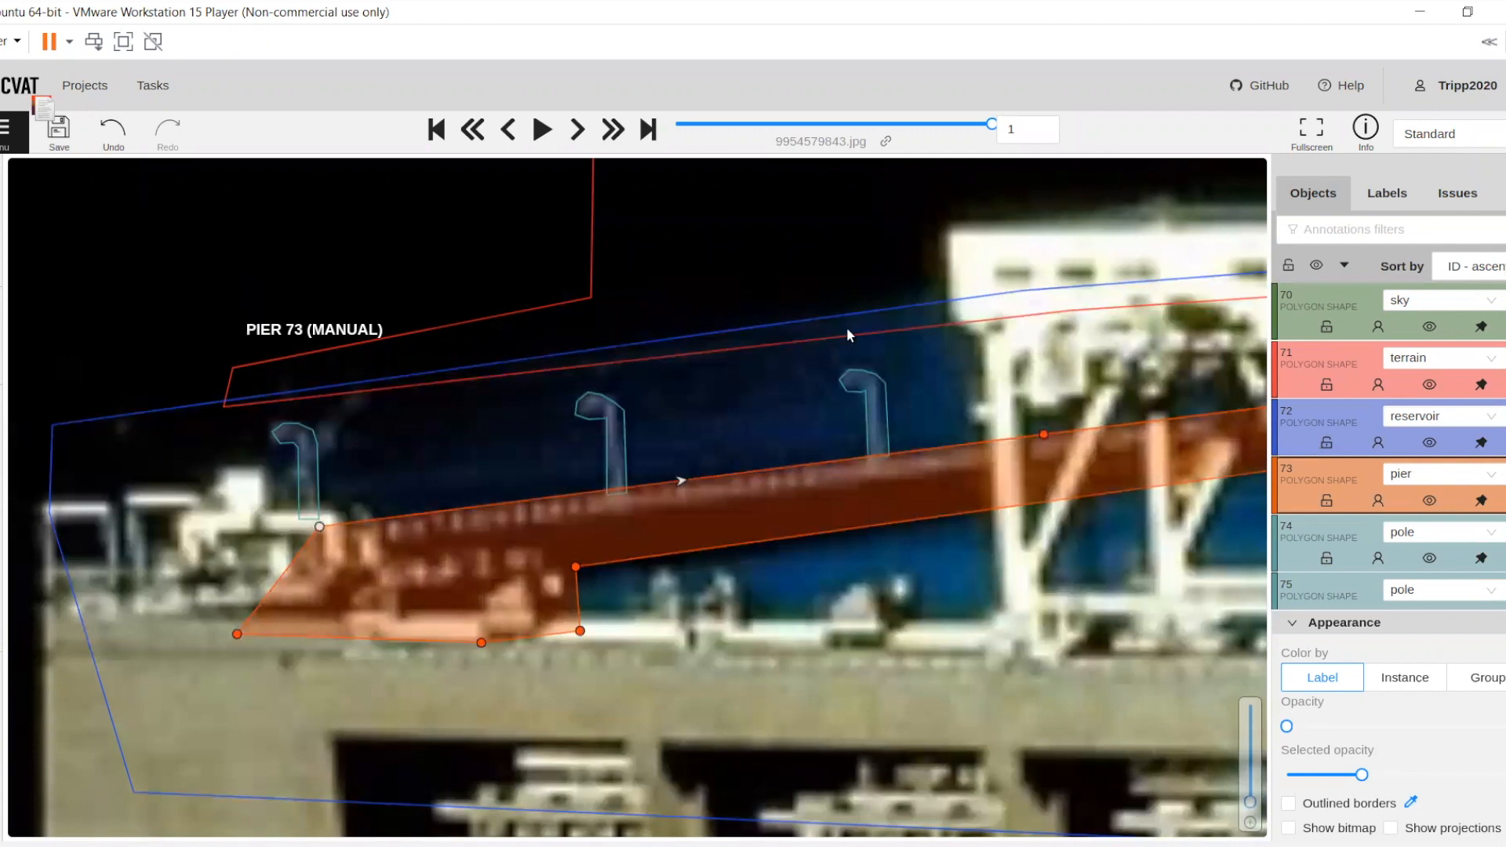
Outline the first lamp pole to the right of the gantry crane with another pole polygon
drag(848, 336, 480, 446)
drag(1175, 419, 684, 375)
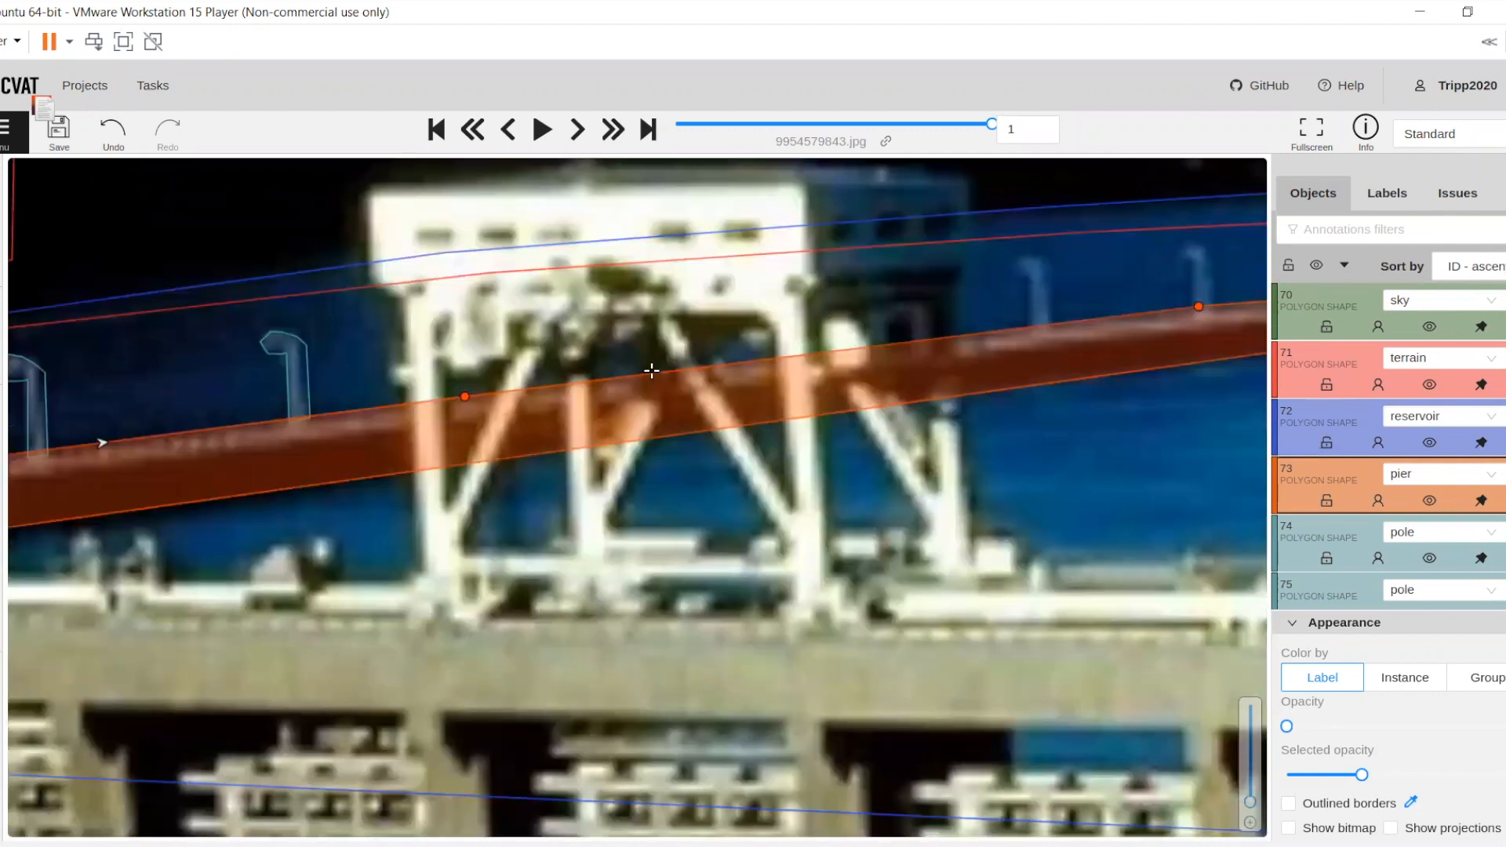
drag(1024, 257, 656, 366)
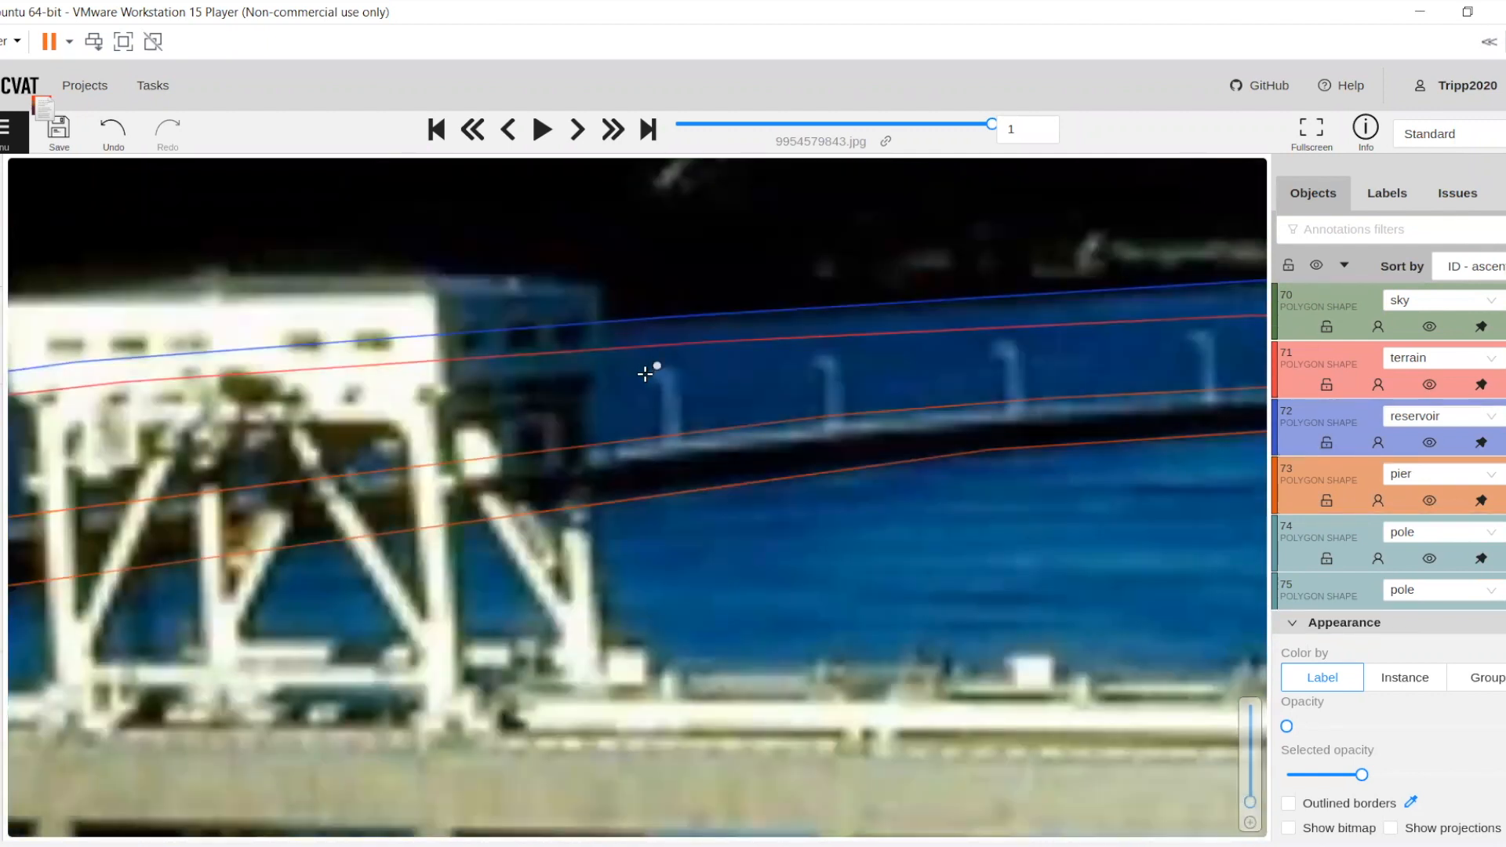
click(649, 385)
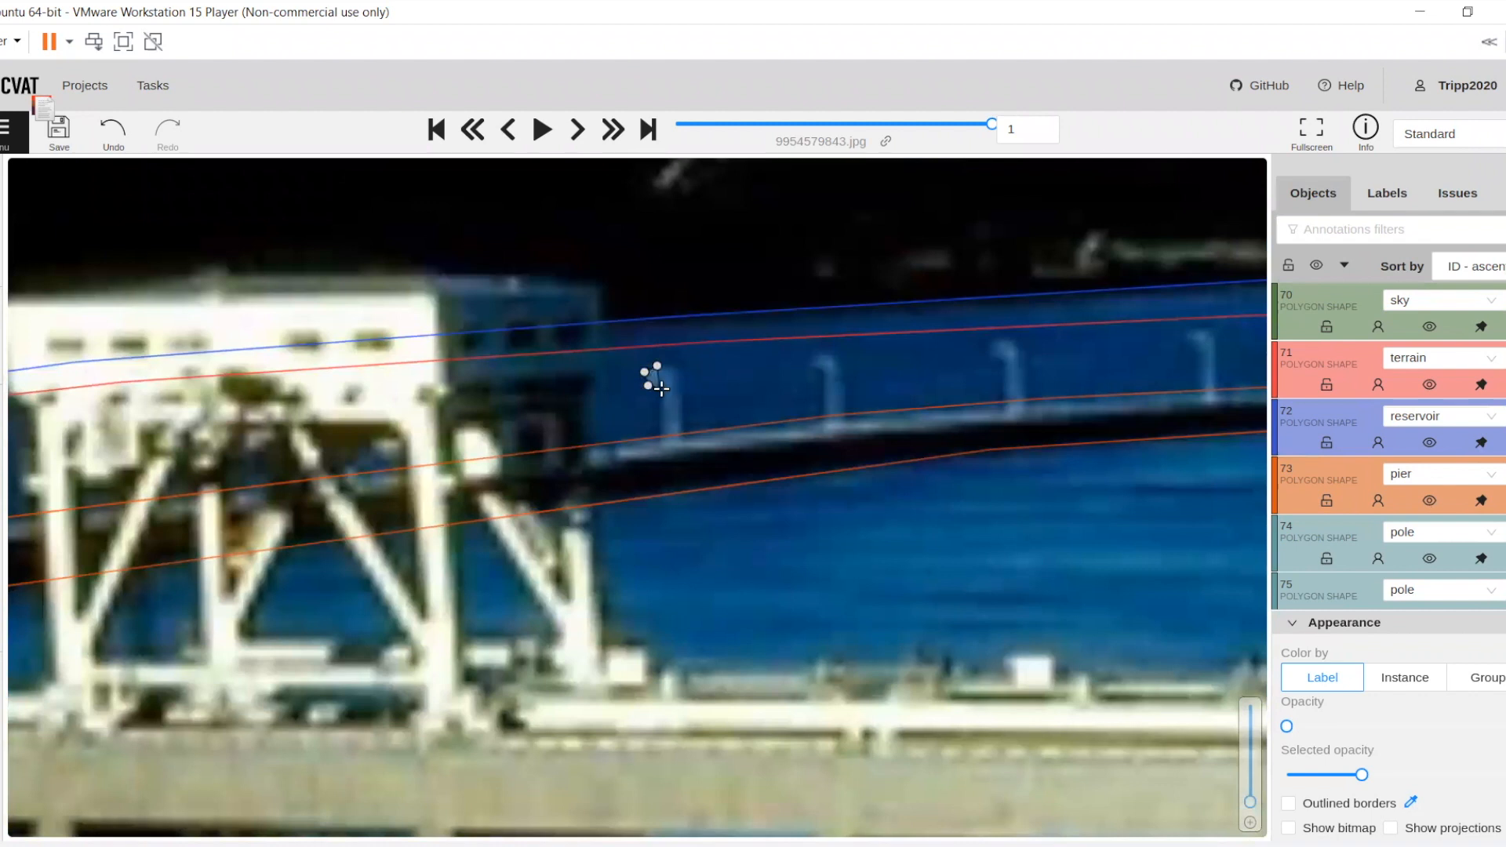
click(663, 439)
click(678, 438)
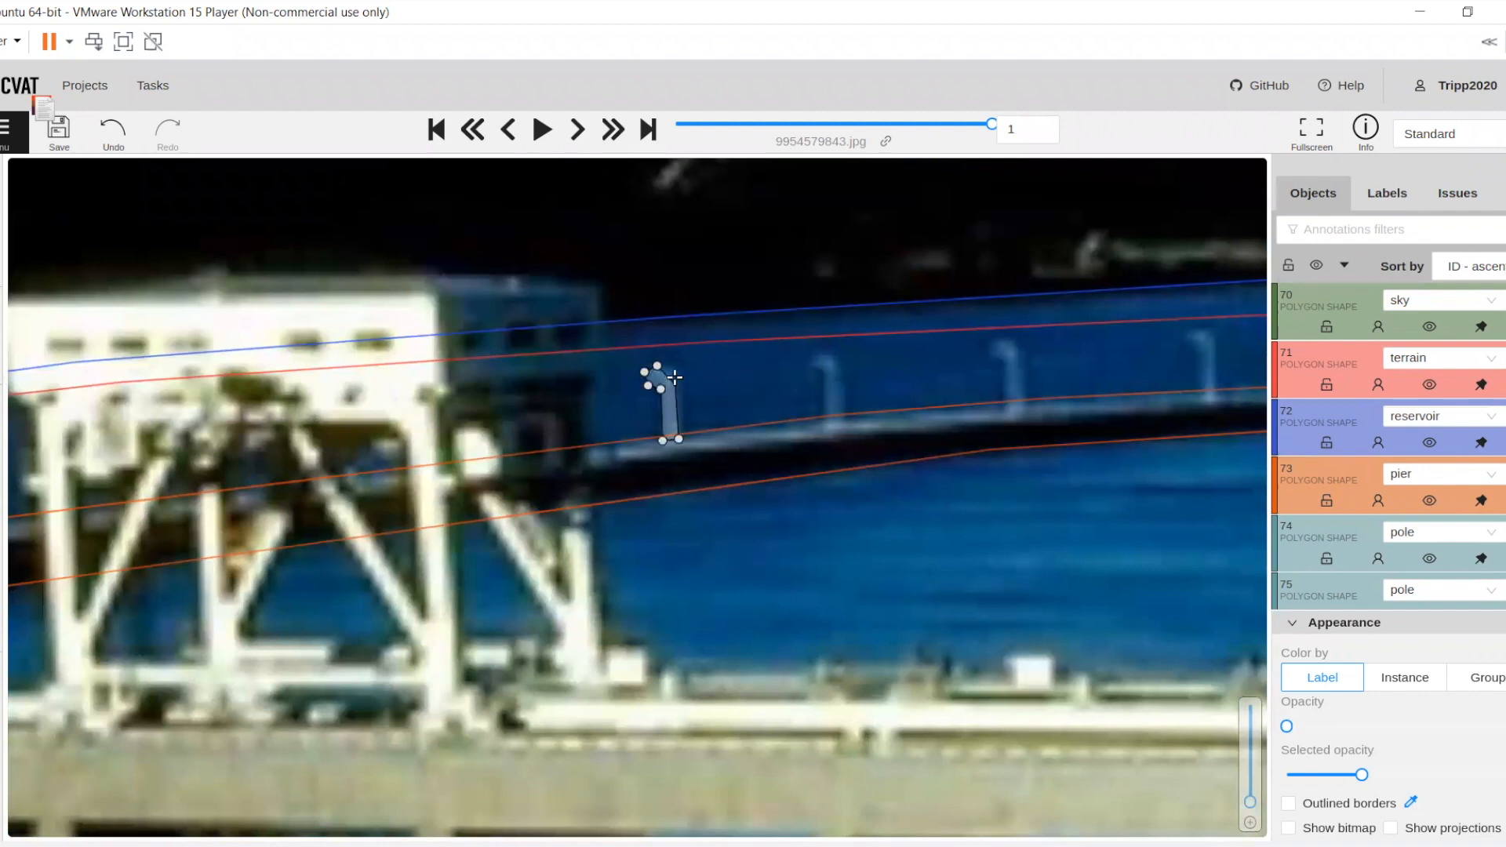
key(n)
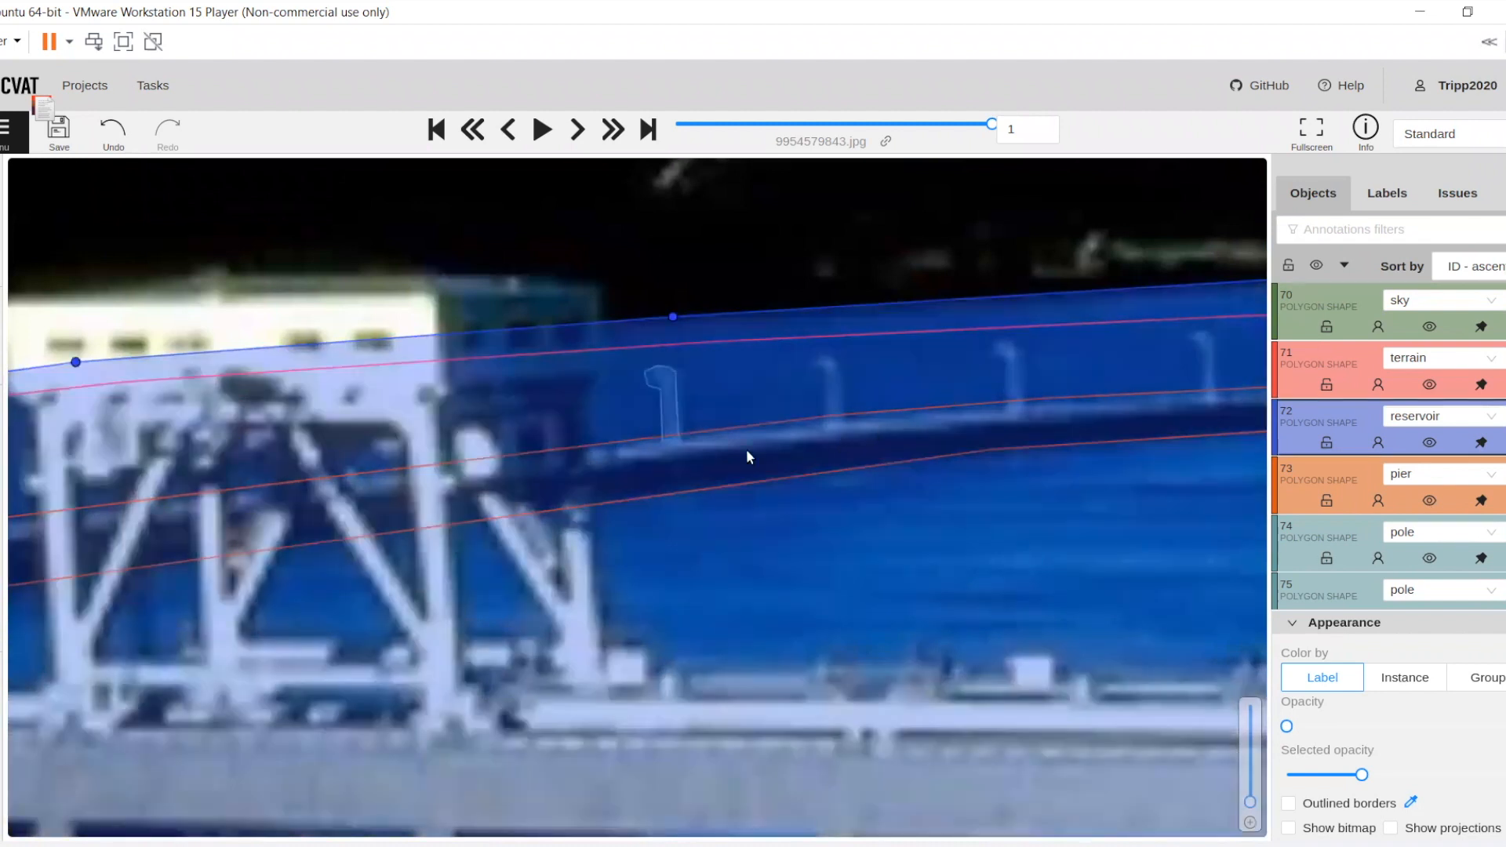
Review the pole and pier outlines along the pier on both sides of the gantry crane
drag(727, 441, 708, 450)
drag(622, 541, 399, 596)
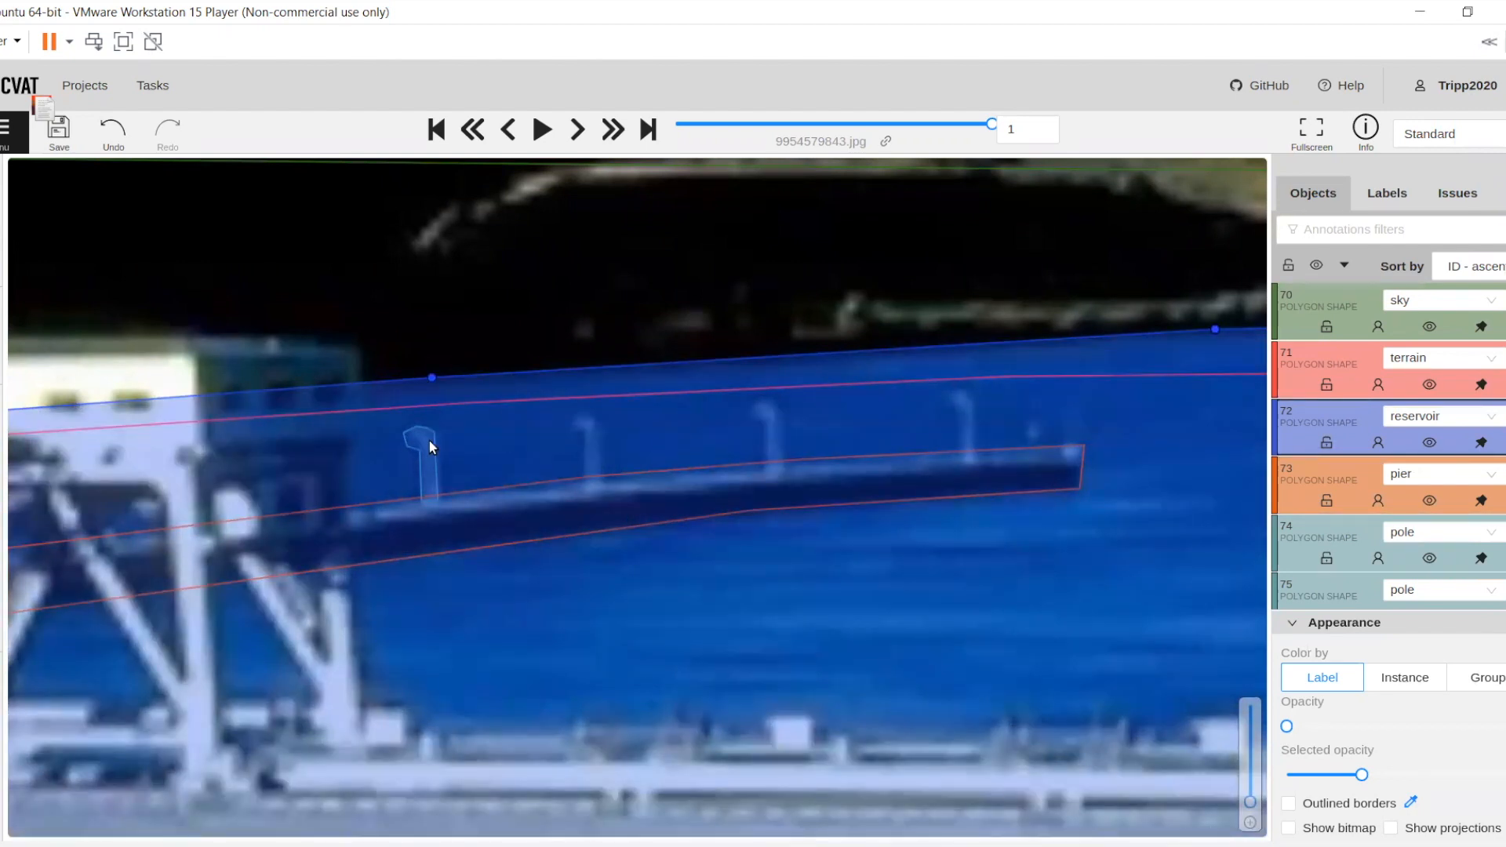
key(n)
scroll(399, 482, down, 1)
scroll(411, 475, down, 1)
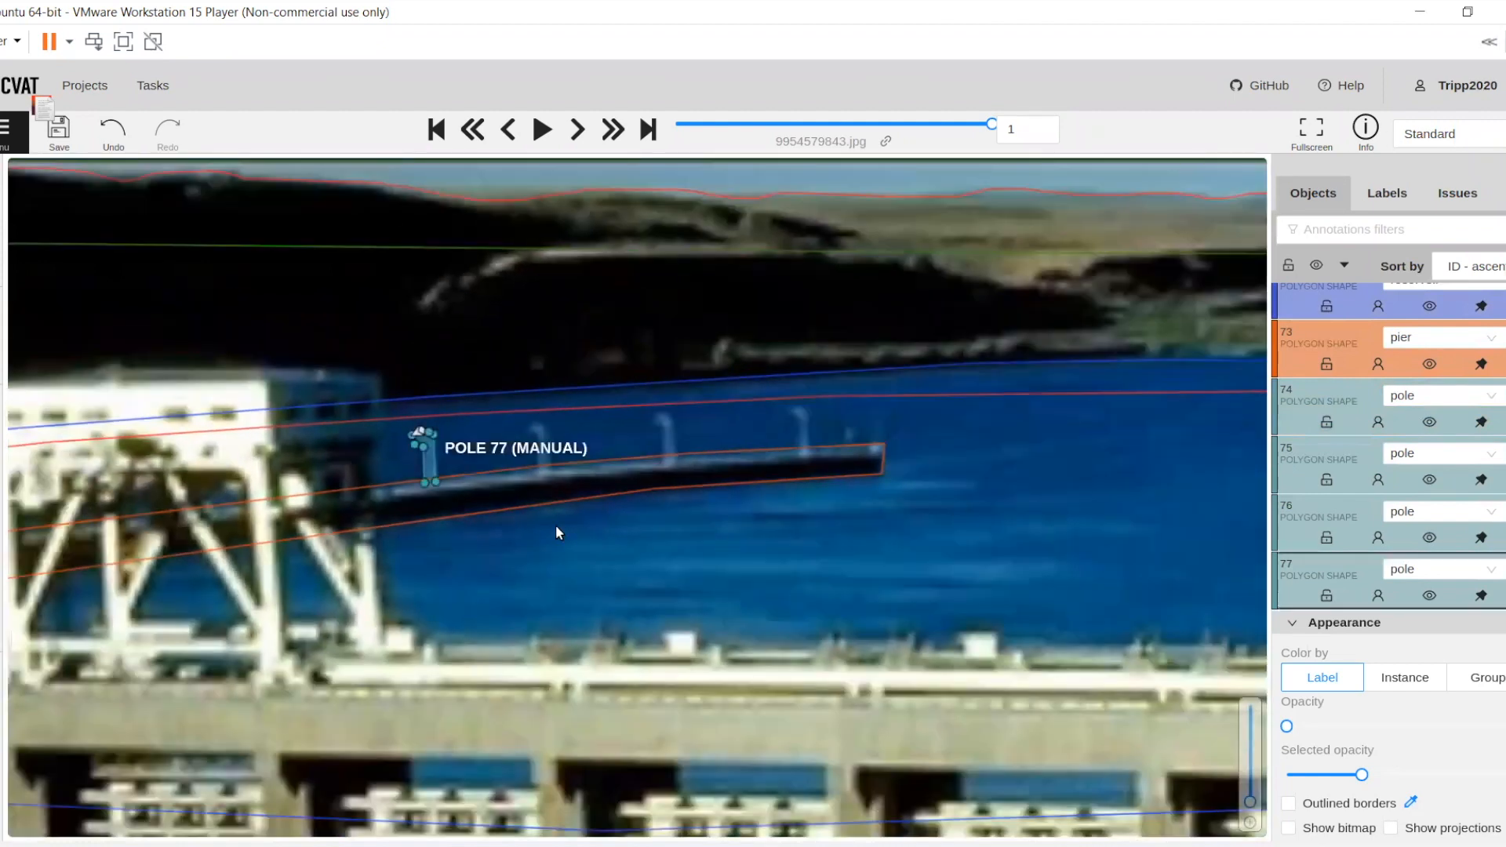
drag(537, 519, 1153, 525)
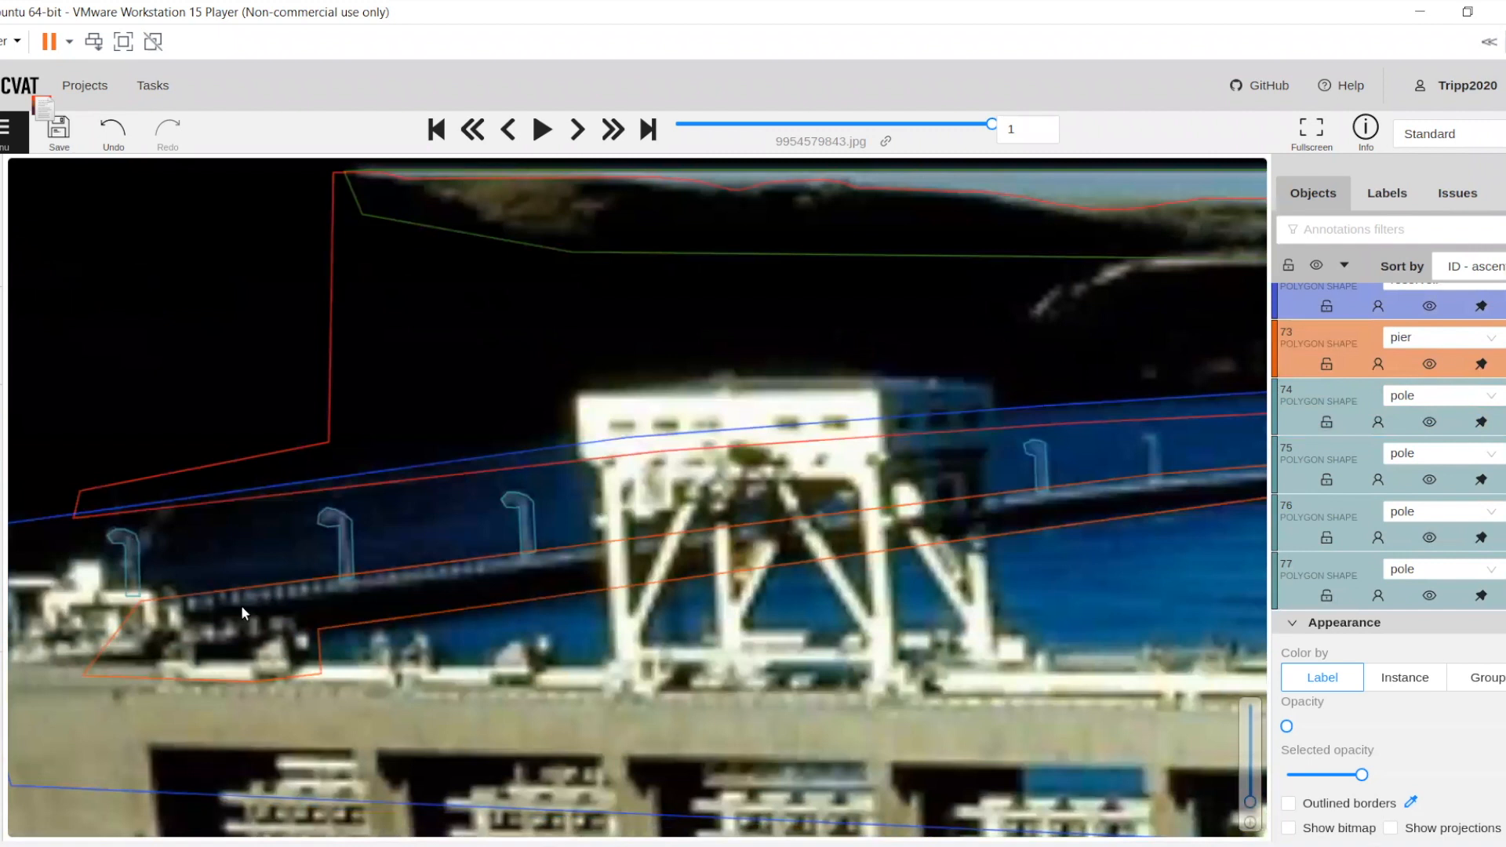
scroll(242, 605, down, 3)
drag(296, 600, 529, 517)
scroll(518, 511, down, 1)
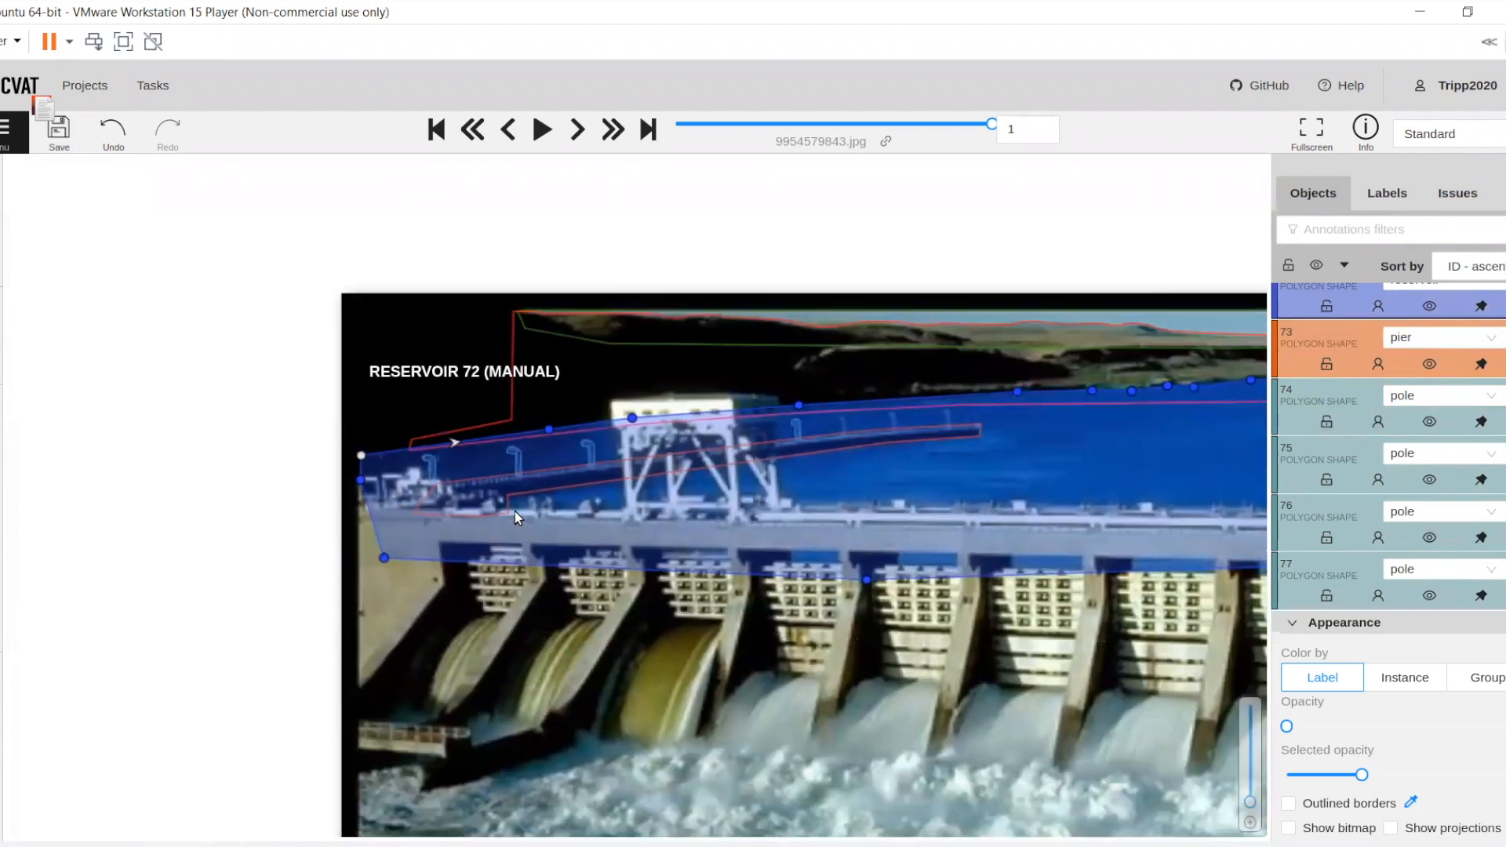
Start a new polygon shape with the label dam, ready at the dam's left end
drag(448, 596, 184, 530)
scroll(474, 477, down, 1)
drag(474, 477, 427, 450)
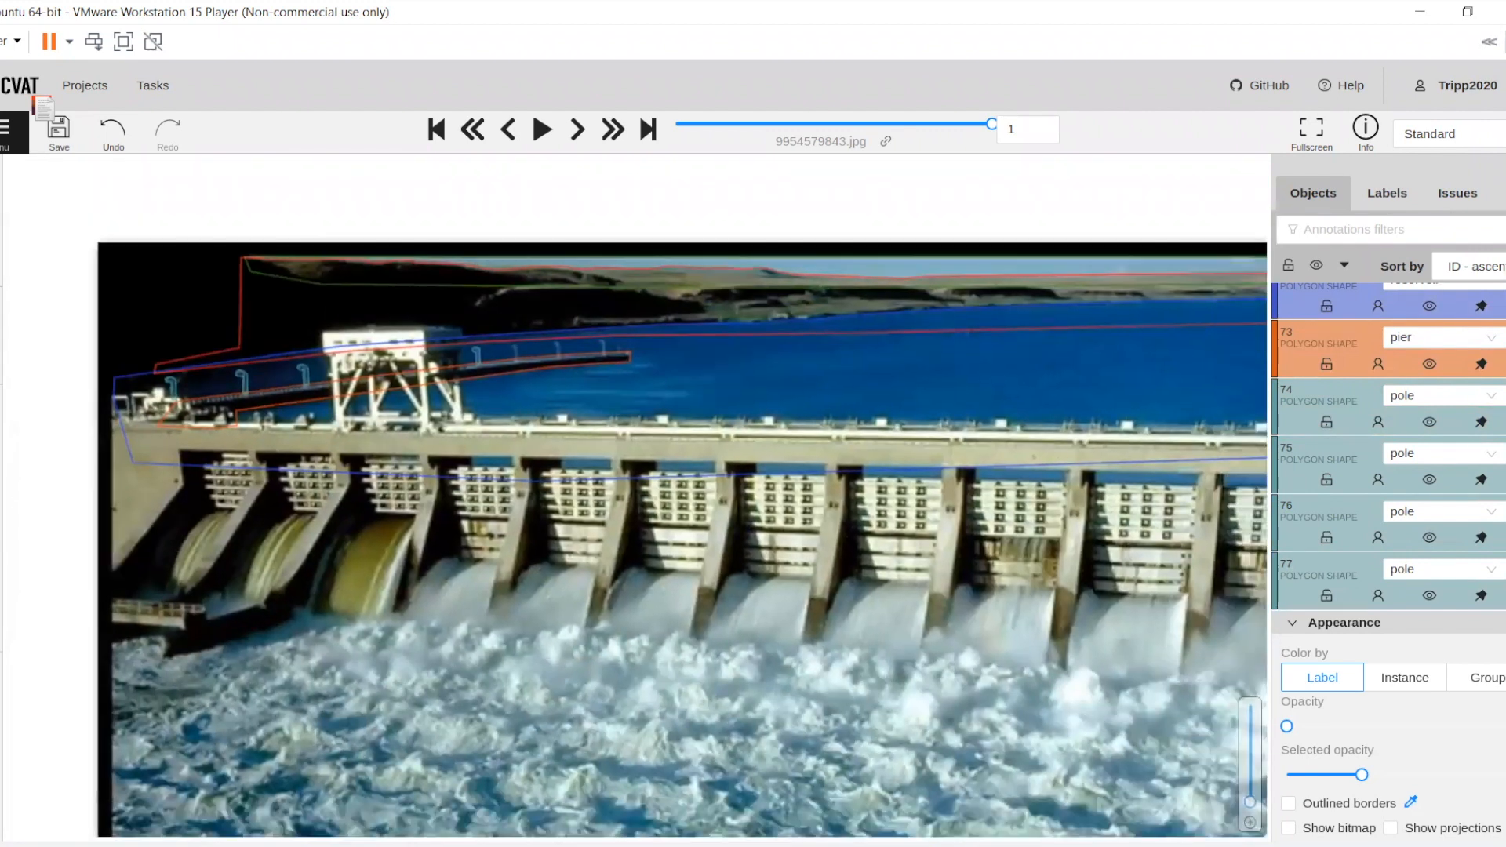
click(39, 447)
click(41, 448)
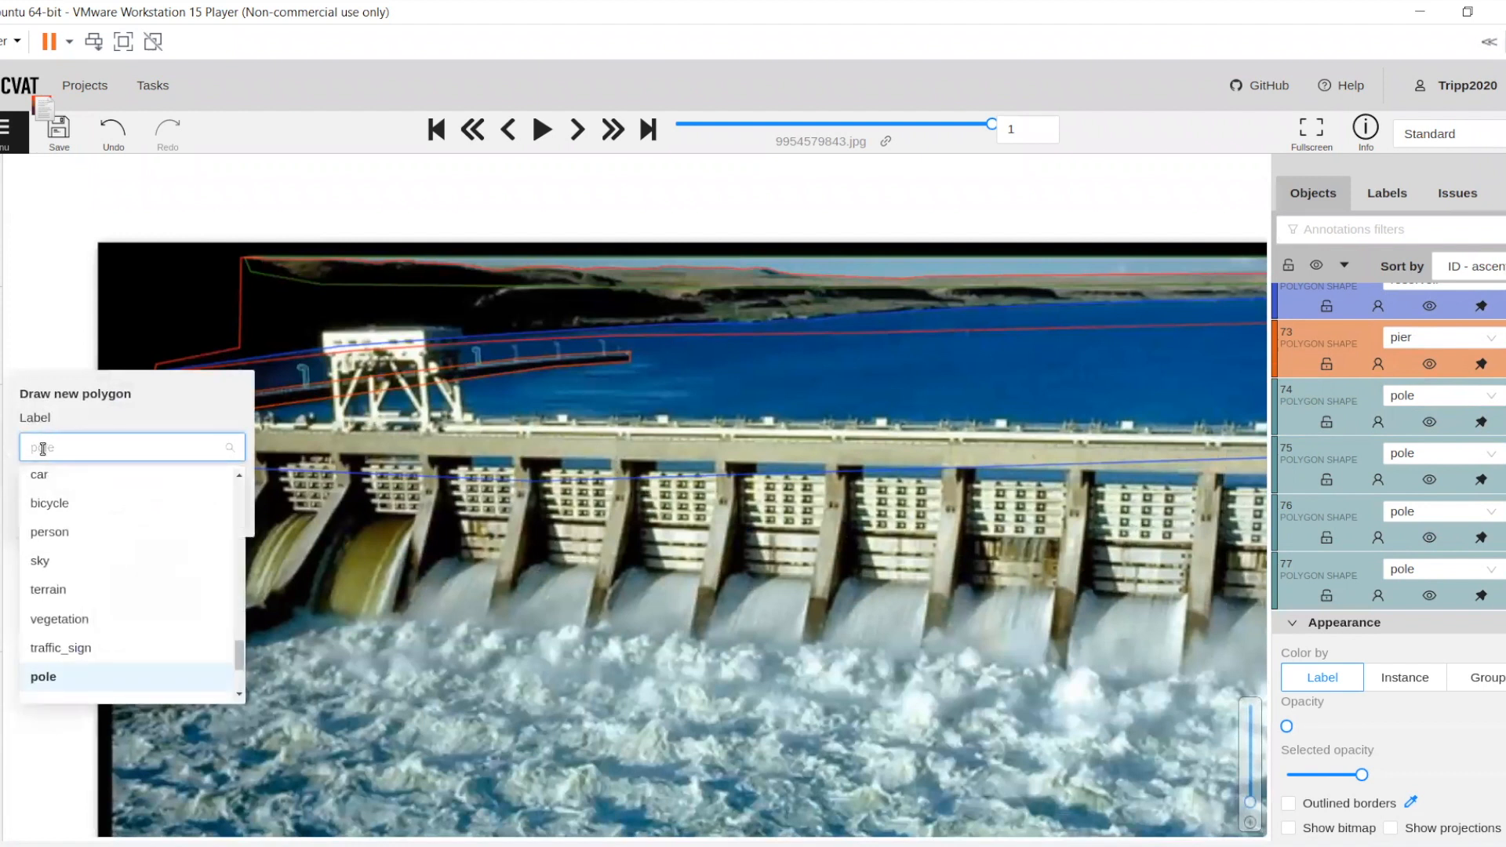
text(dam)
click(64, 481)
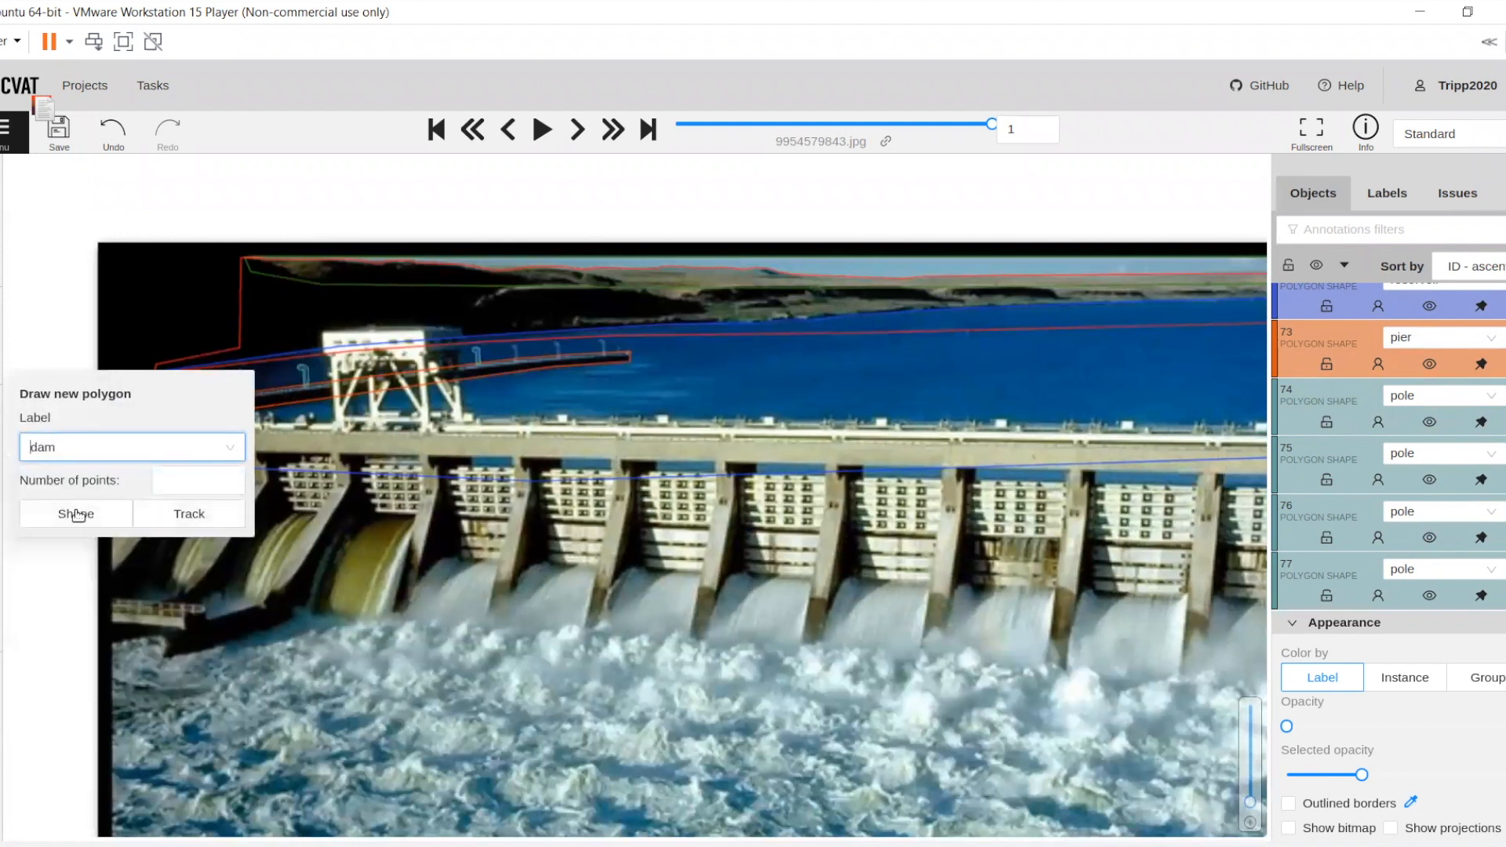
click(78, 516)
mouse_move(120, 393)
mouse_down()
mouse_move(190, 416)
mouse_move(413, 435)
mouse_up()
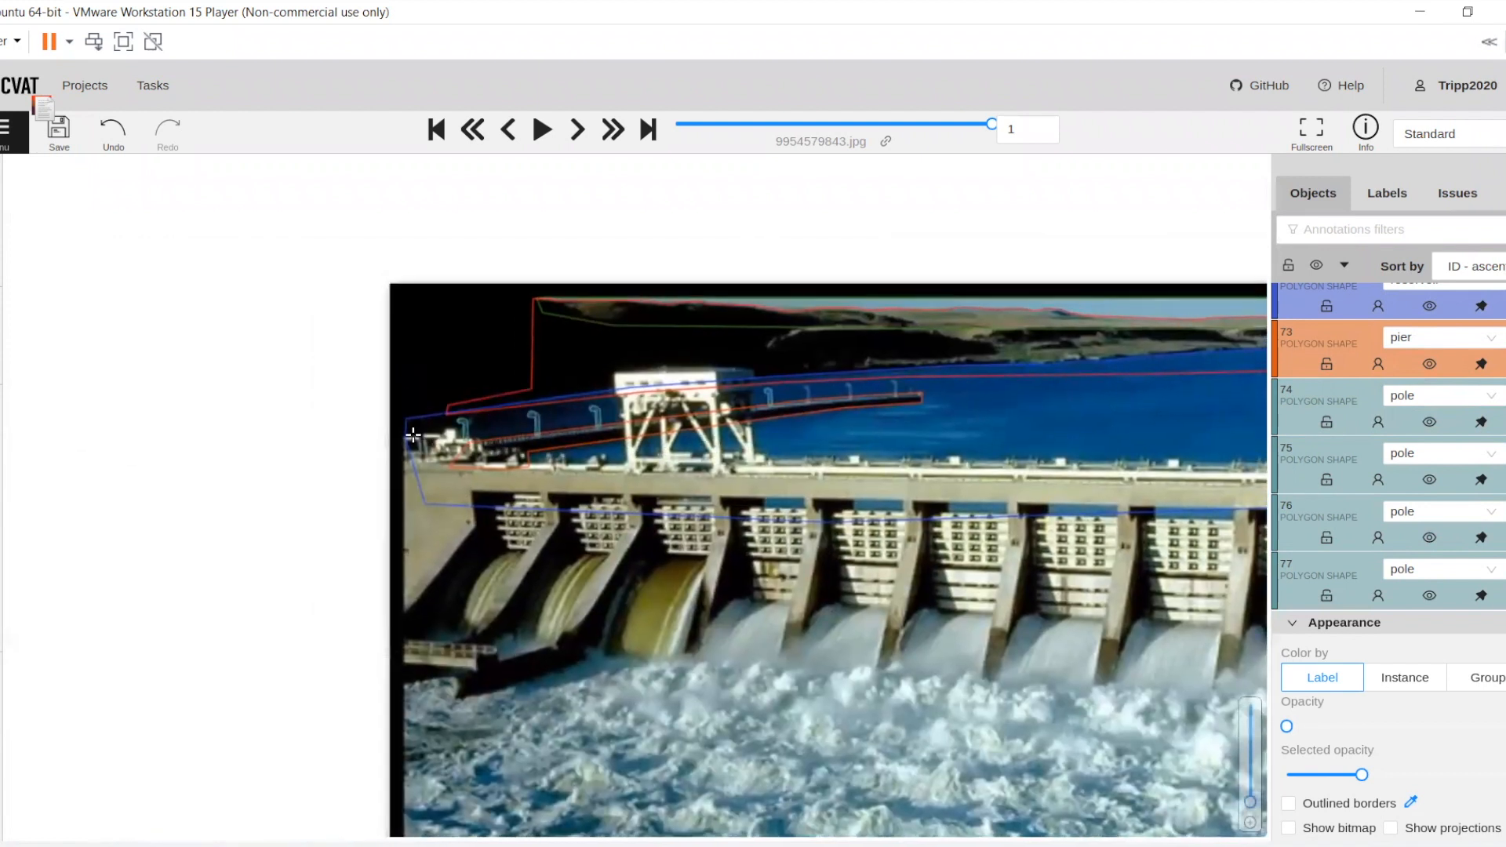
scroll(413, 435, up, 6)
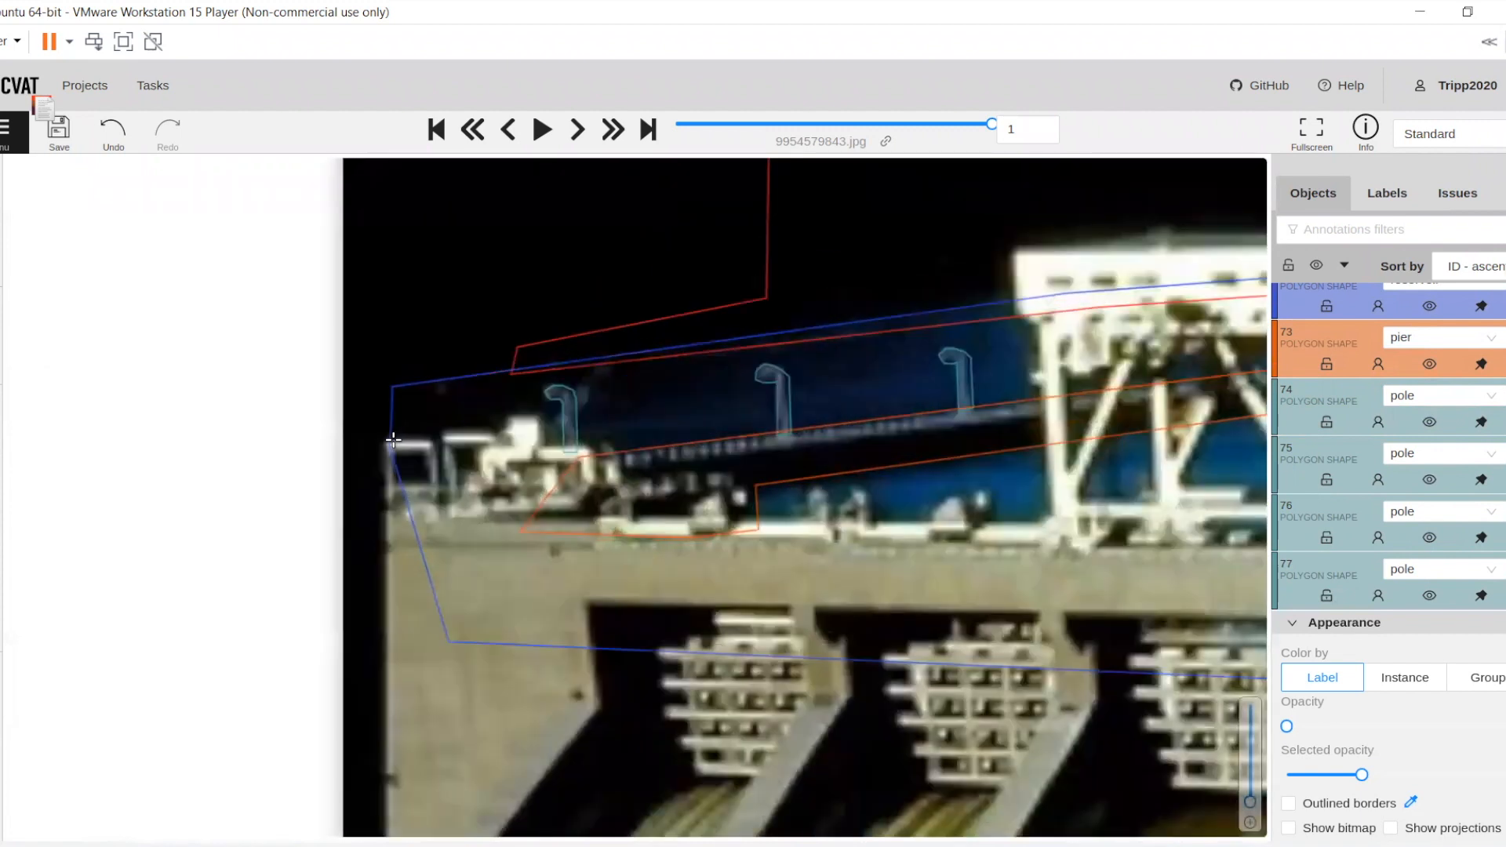
Begin the dam outline at the dam's left end, tracing over the railing and the tall white block on the deck
click(372, 442)
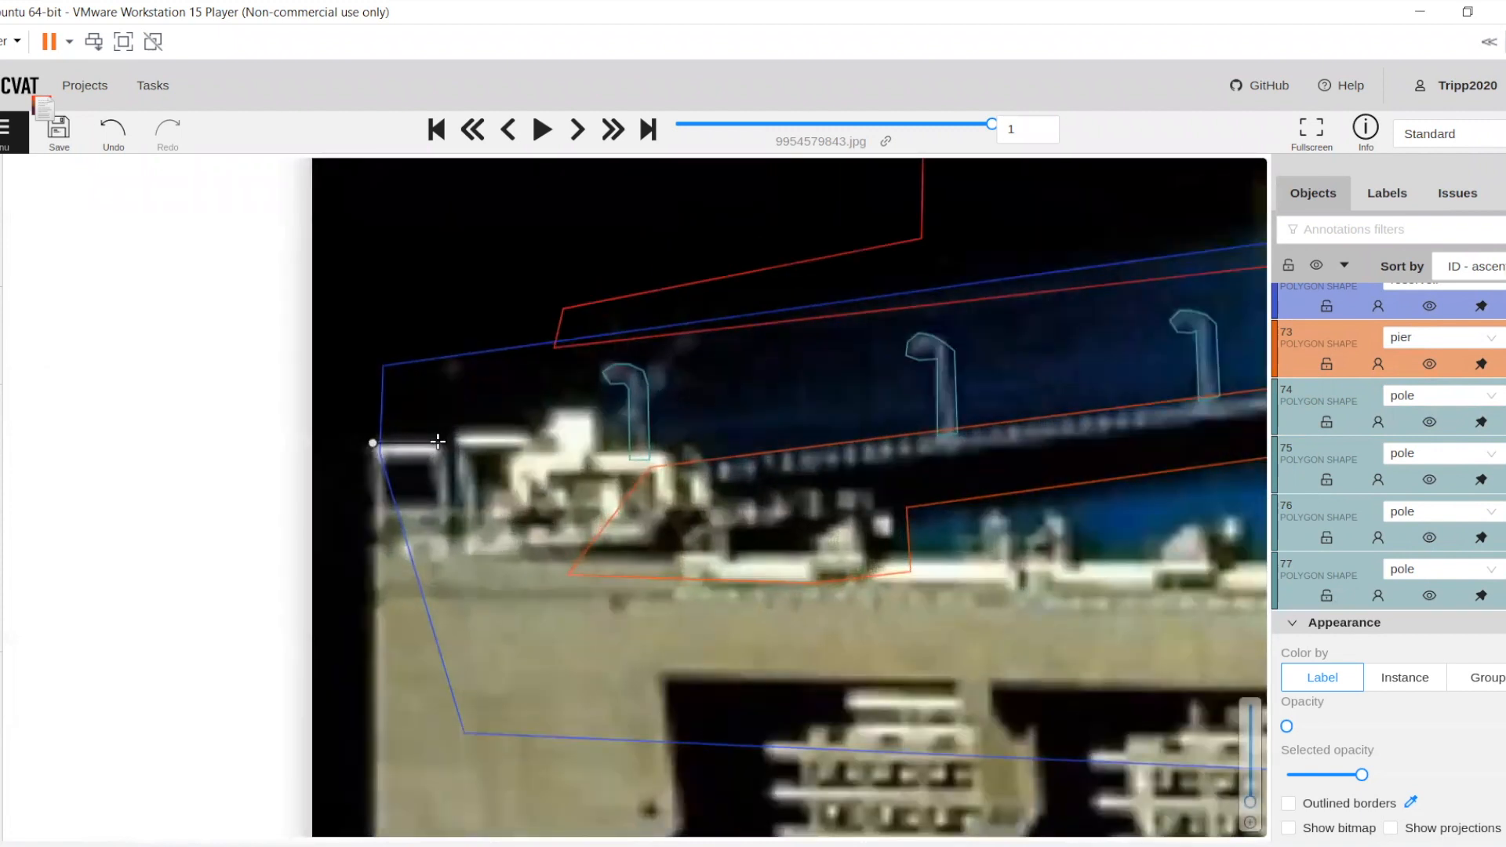
click(438, 441)
click(451, 466)
click(450, 432)
click(540, 427)
click(551, 410)
click(576, 405)
click(595, 406)
click(605, 413)
click(605, 449)
Continue the dam outline over the machinery below the first lamp pole and down its right side
click(661, 450)
click(676, 453)
click(691, 446)
click(704, 449)
click(710, 454)
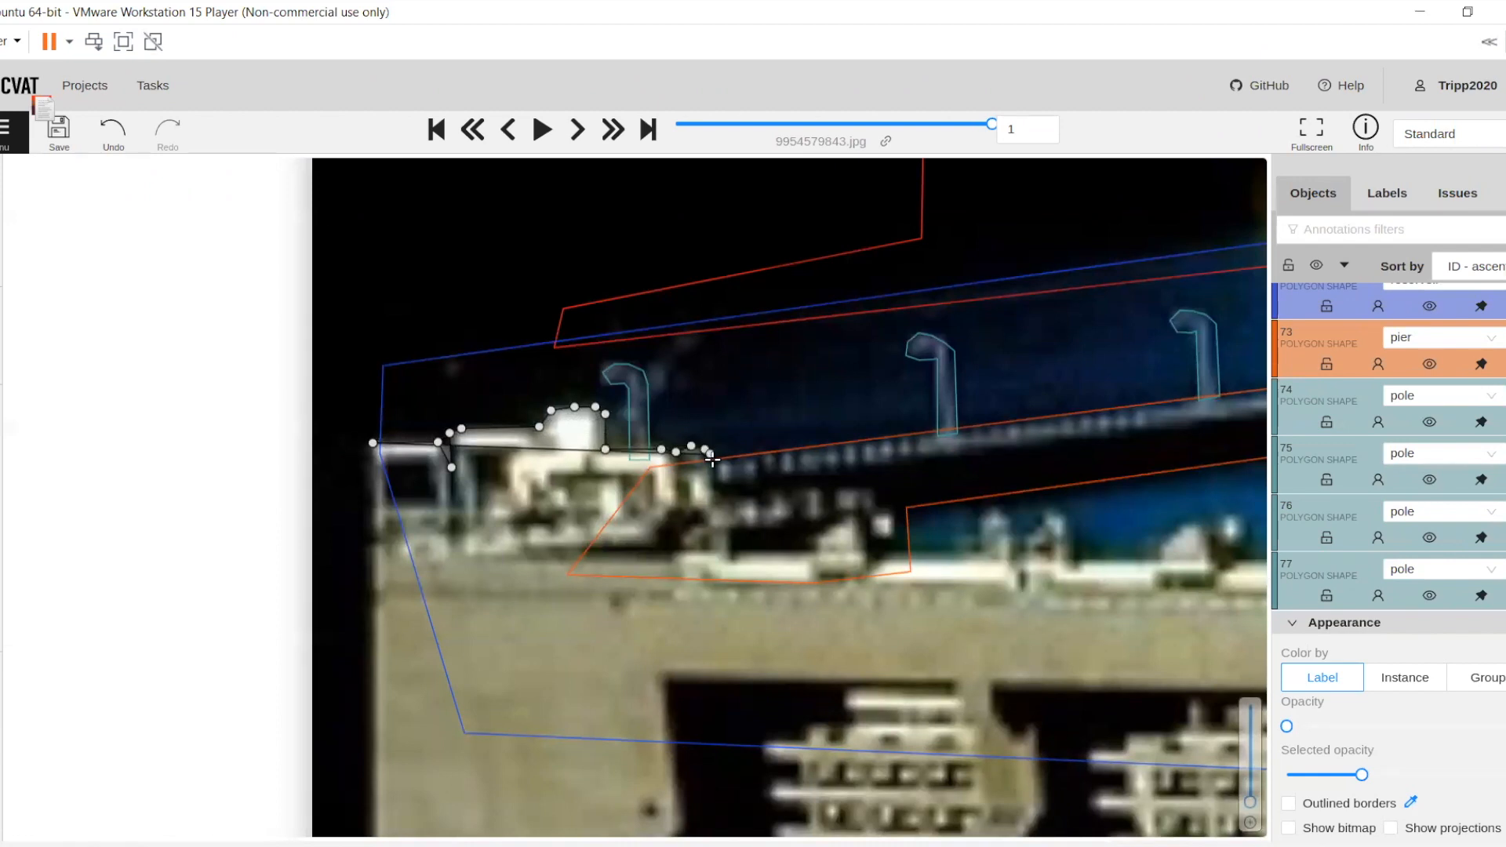
click(713, 504)
click(723, 508)
click(740, 521)
click(728, 529)
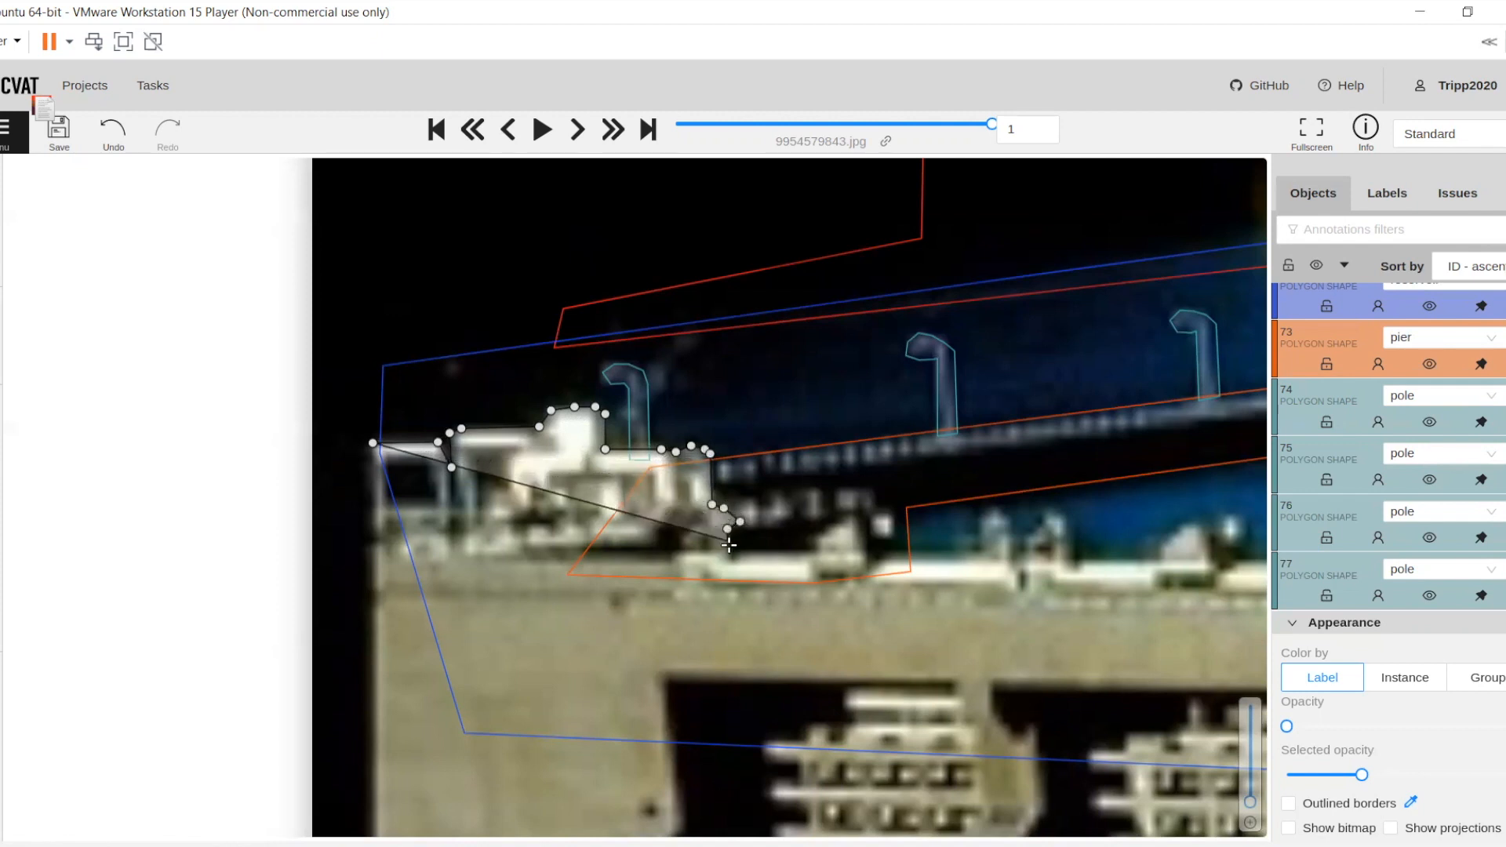
Extend the dam outline along the deck and over the small white fixture just before the pier outline's lower corner
click(730, 549)
click(811, 550)
click(813, 536)
click(856, 511)
drag(624, 460, 412, 445)
click(424, 454)
click(436, 446)
click(450, 448)
click(454, 459)
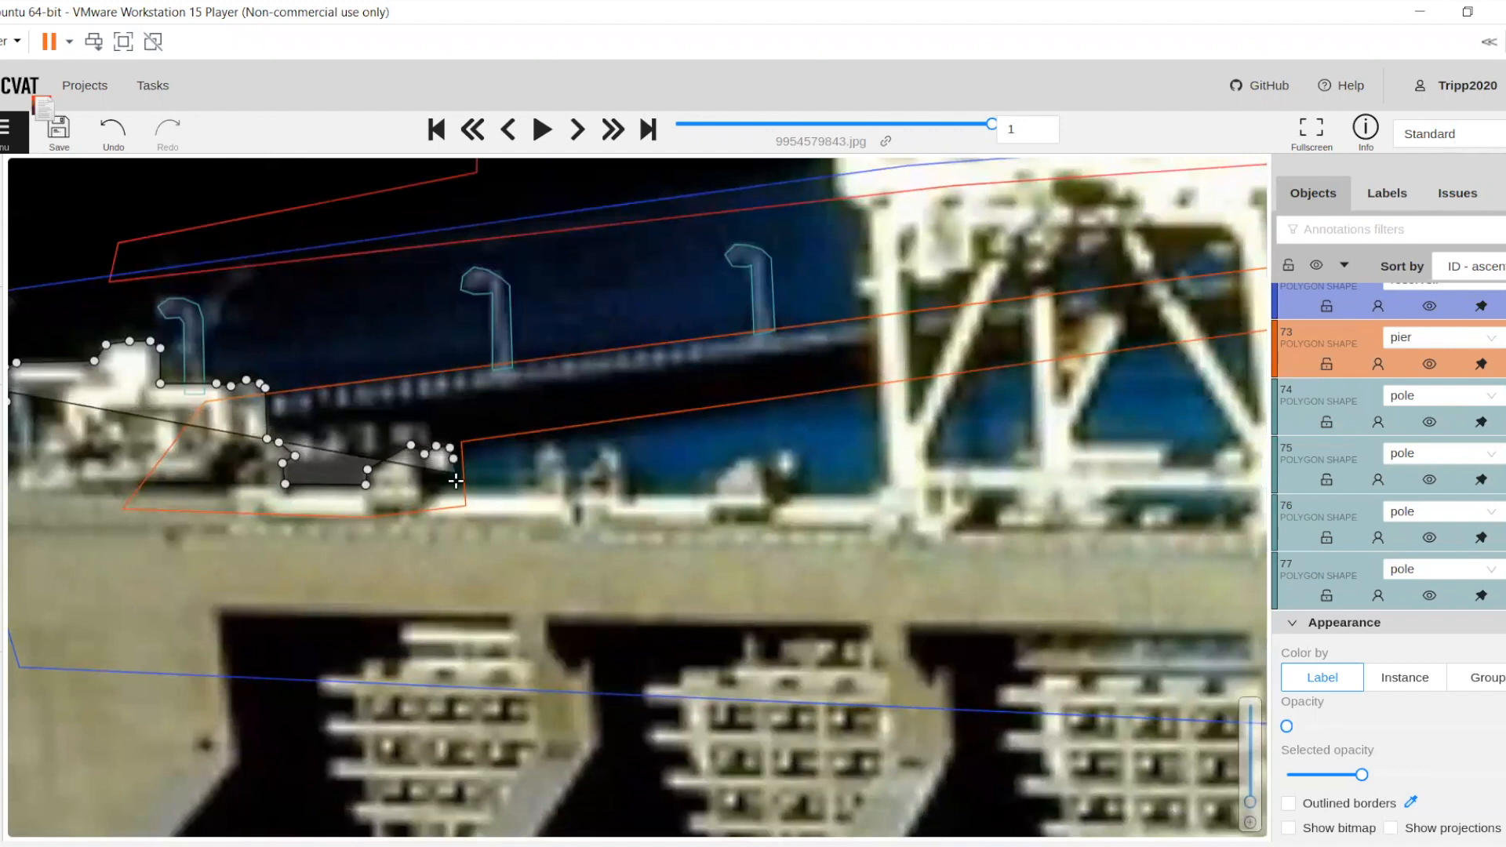
click(453, 485)
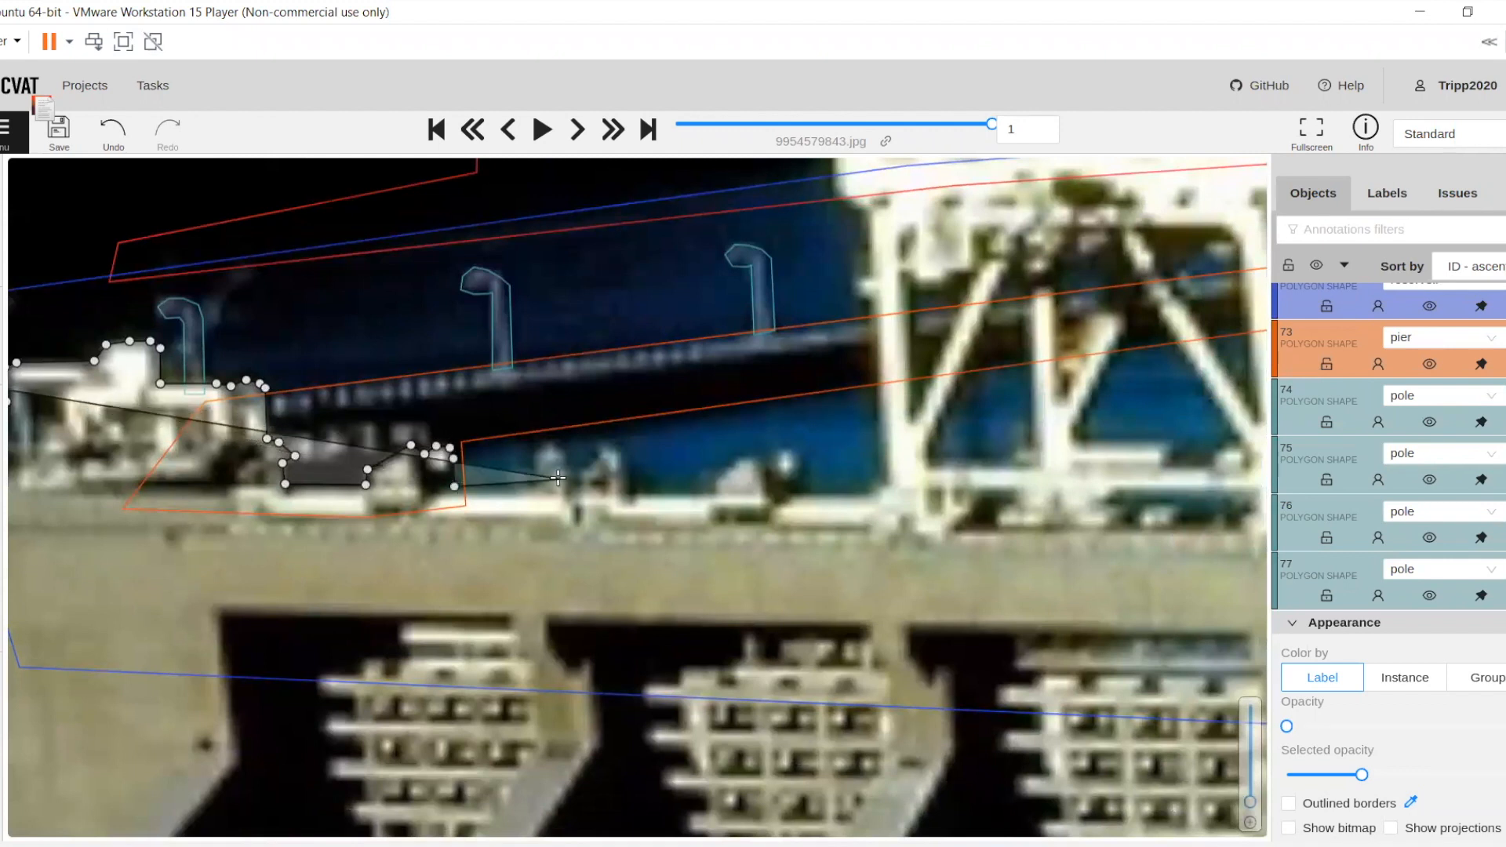
Trace the dam outline over the two deck fixtures between the pier outline's lower corner and the gantry crane's left leg
scroll(558, 478, down, 3)
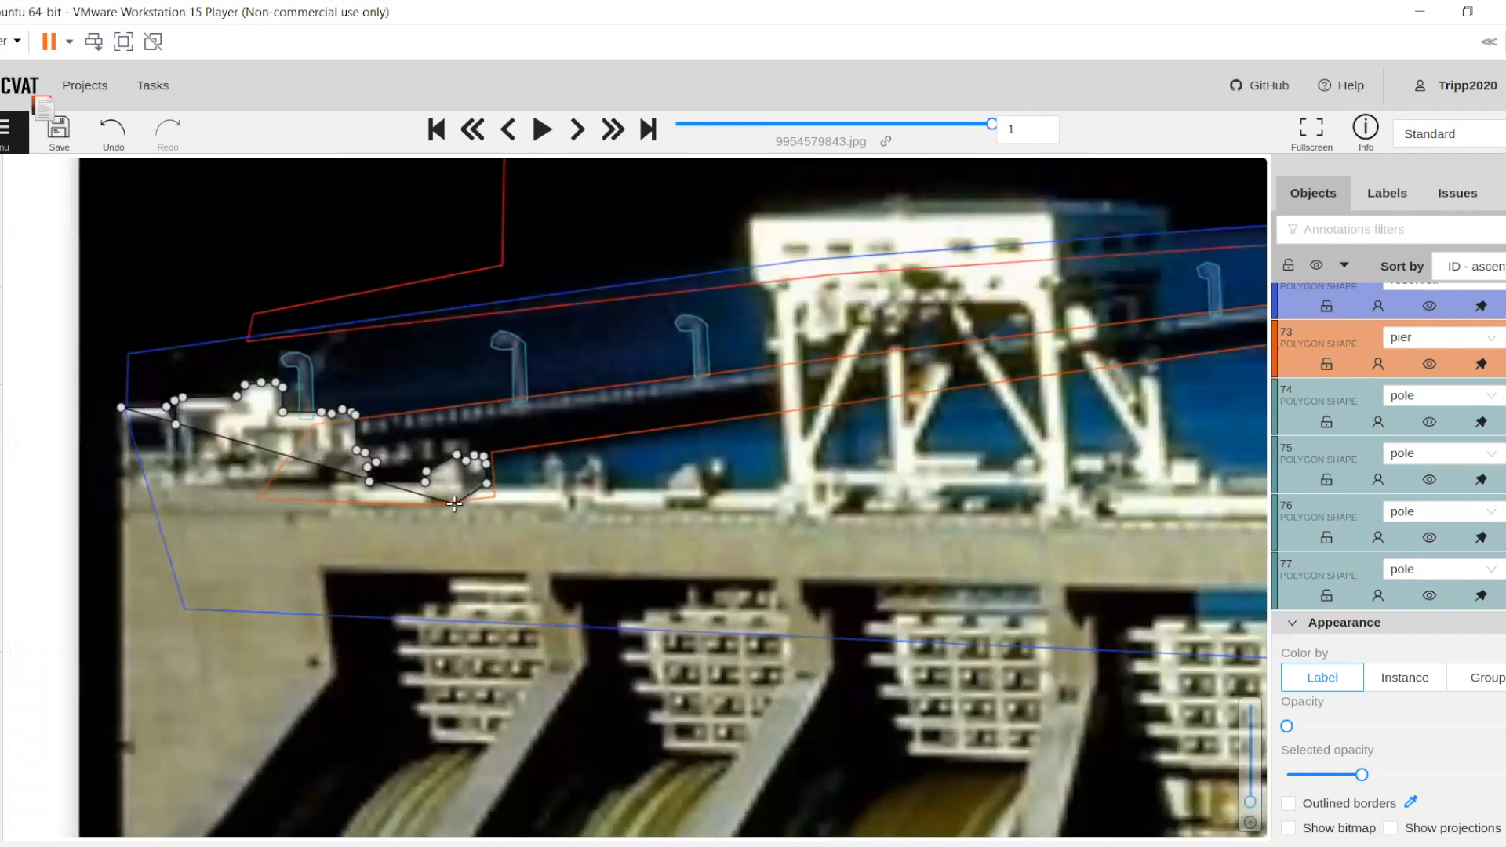
scroll(454, 503, up, 2)
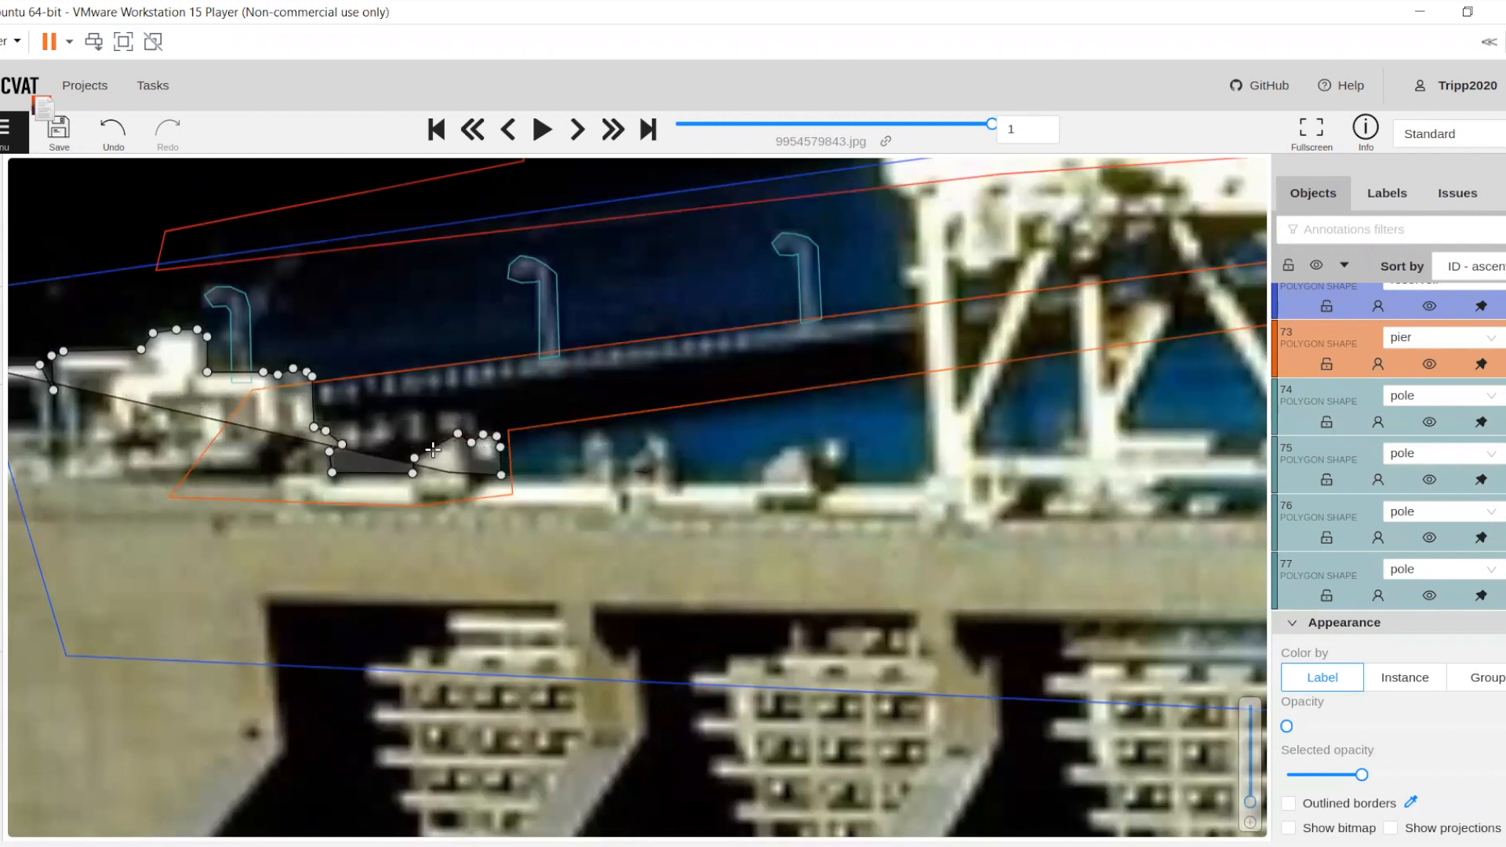
click(579, 478)
click(813, 446)
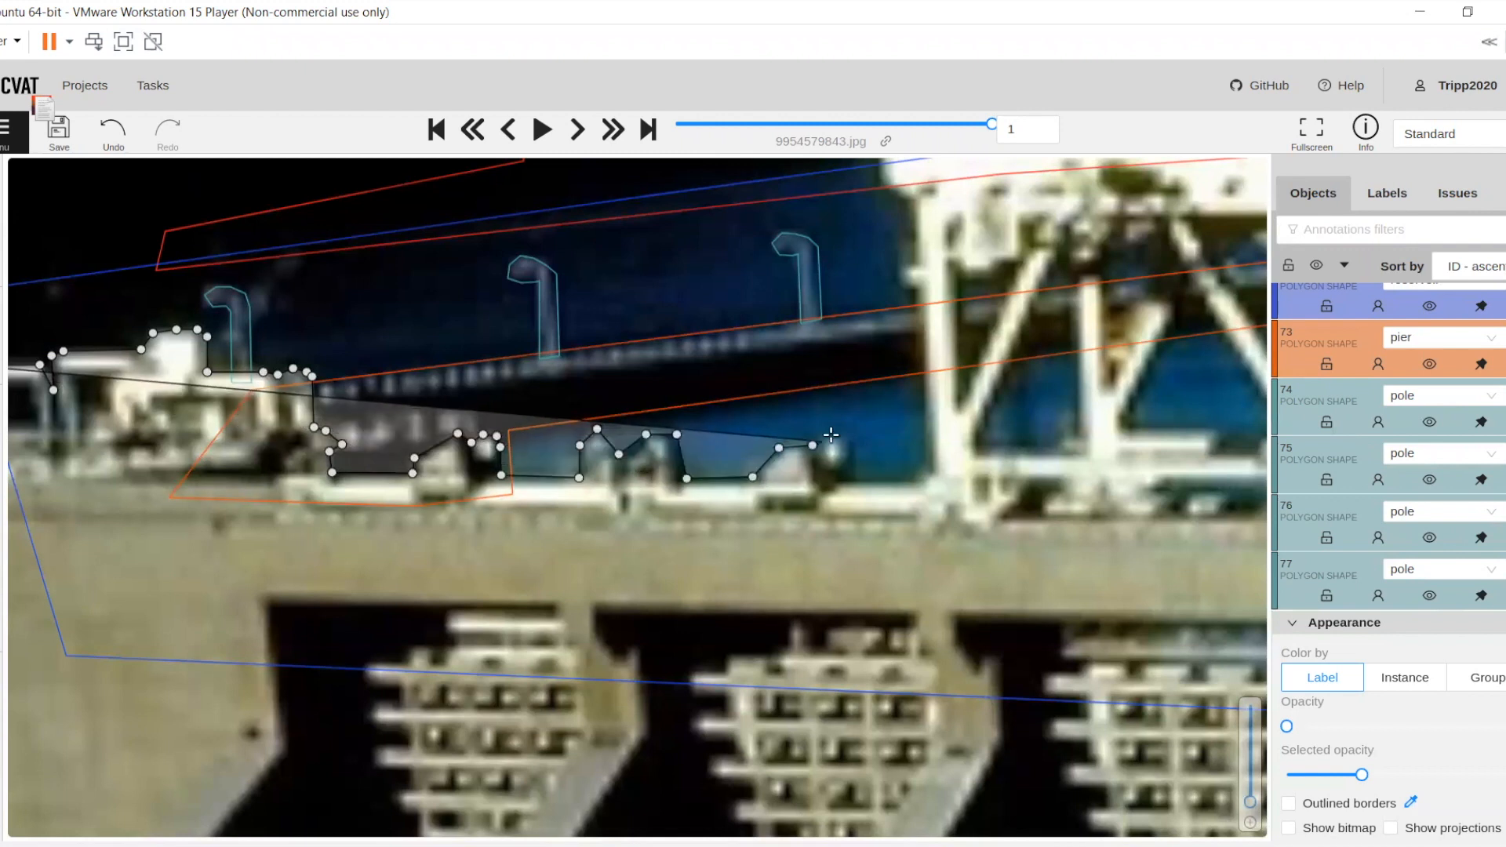
click(832, 436)
click(847, 436)
click(856, 450)
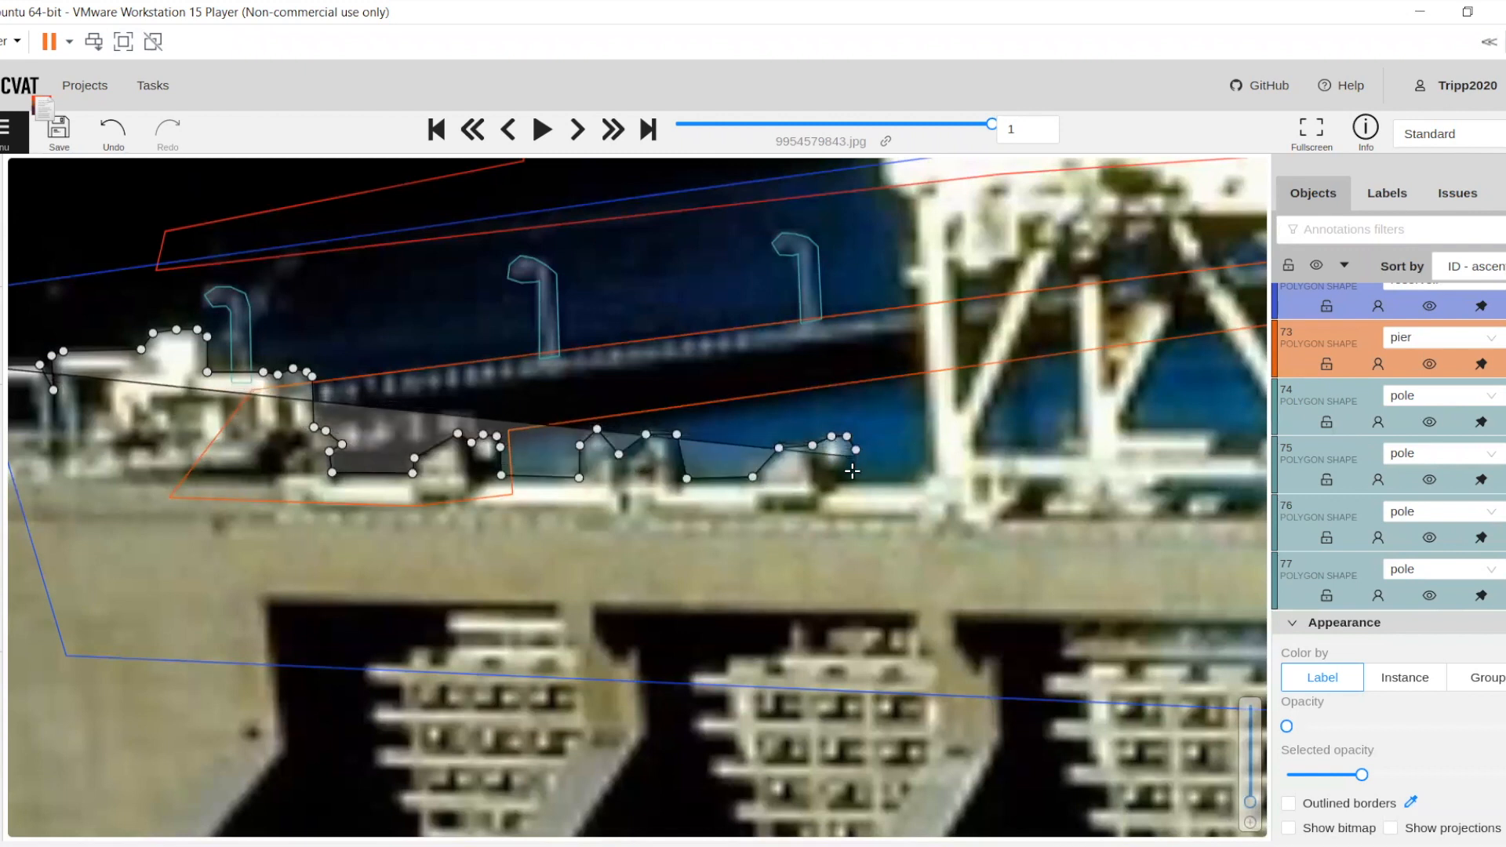
click(858, 481)
click(910, 480)
click(929, 475)
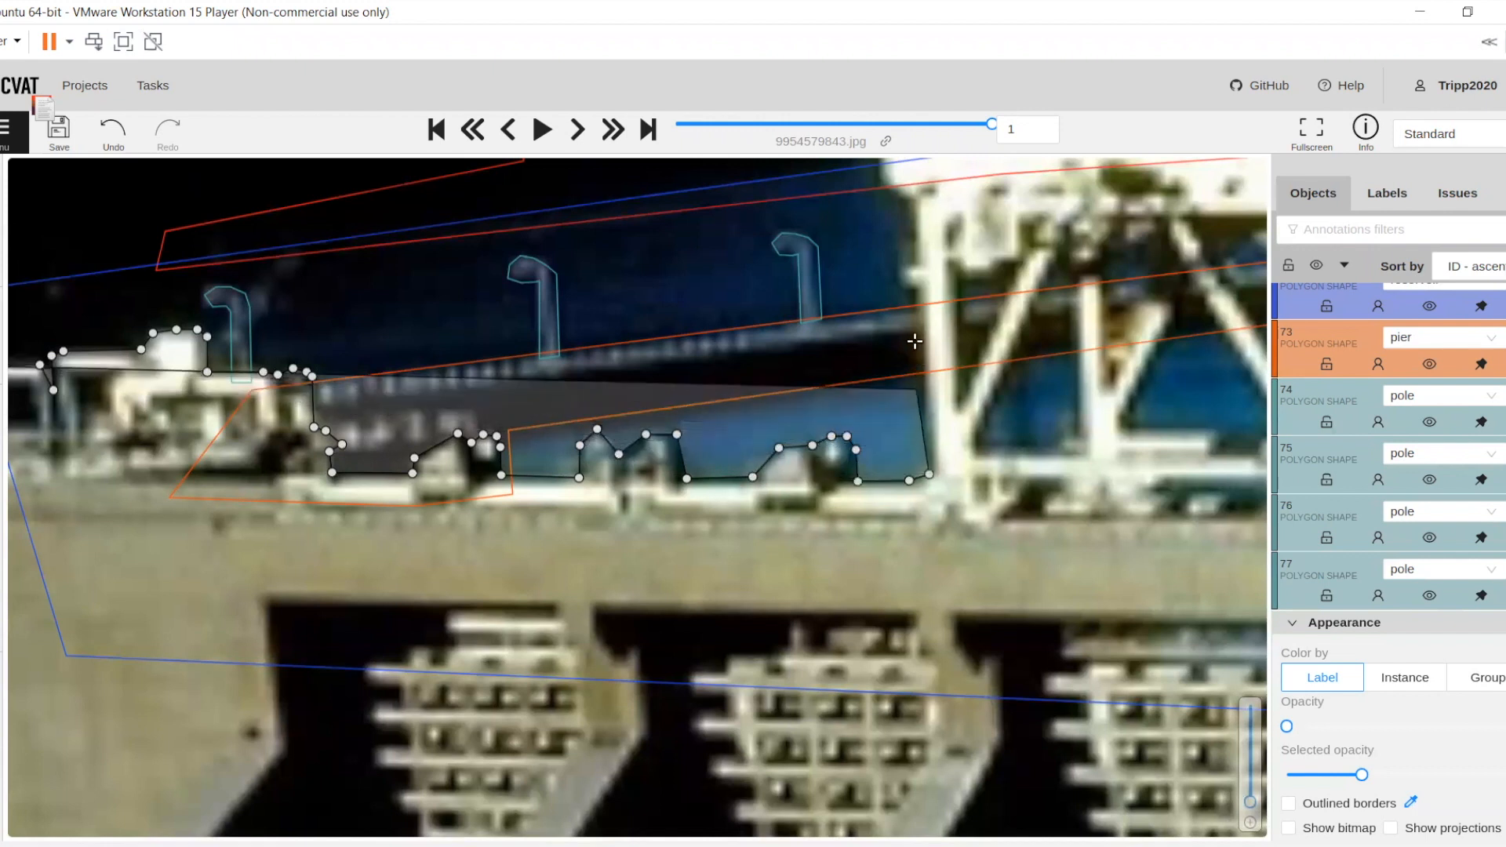
Run the dam outline up the gantry crane's left leg, around its small protrusion, to the underside of the housing
click(913, 342)
drag(909, 342, 429, 548)
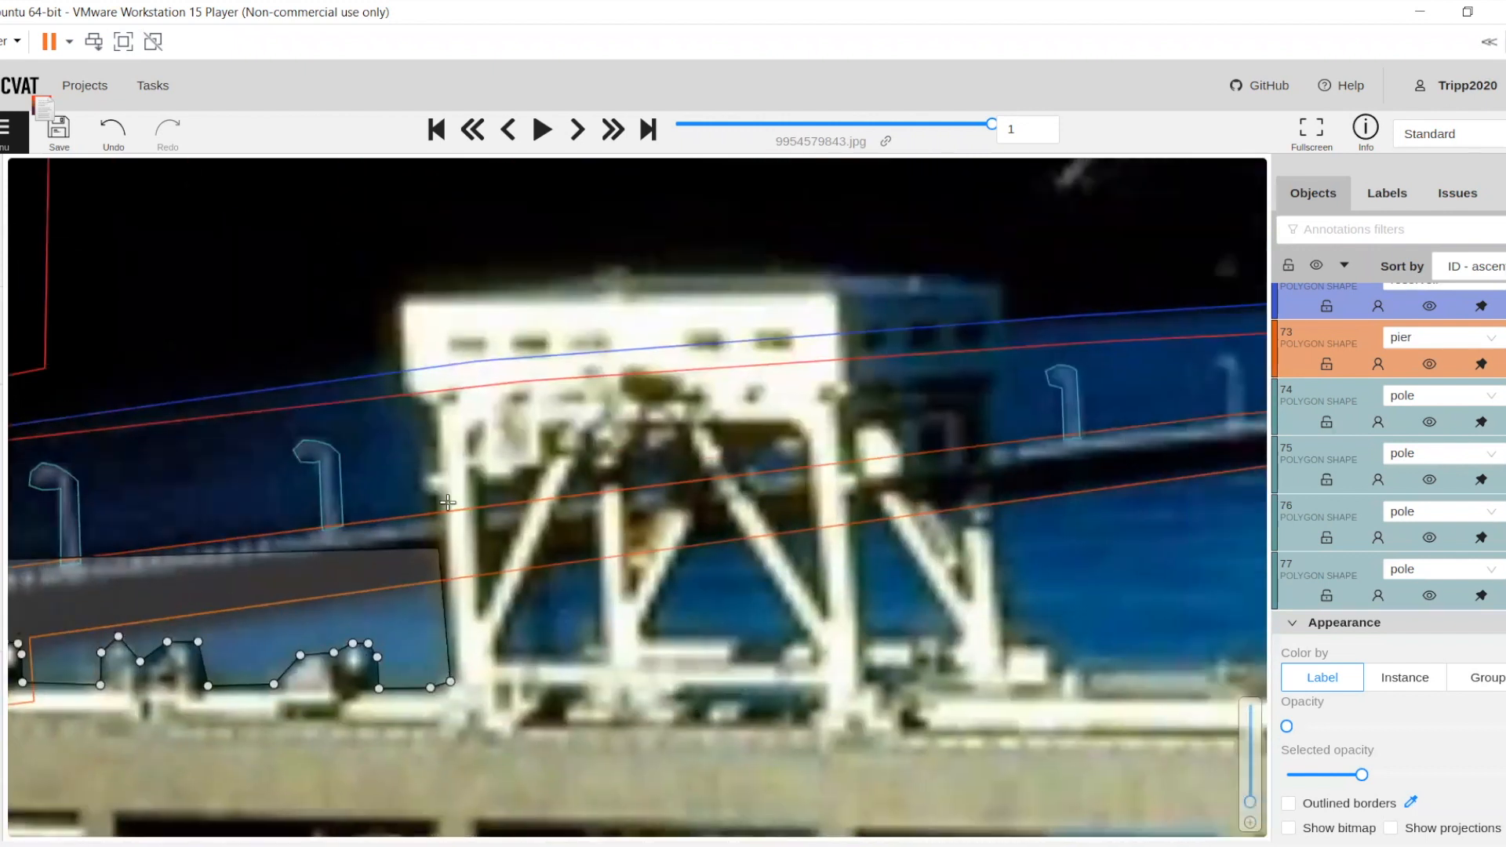
click(443, 501)
click(423, 499)
click(420, 486)
click(423, 477)
click(437, 476)
click(432, 411)
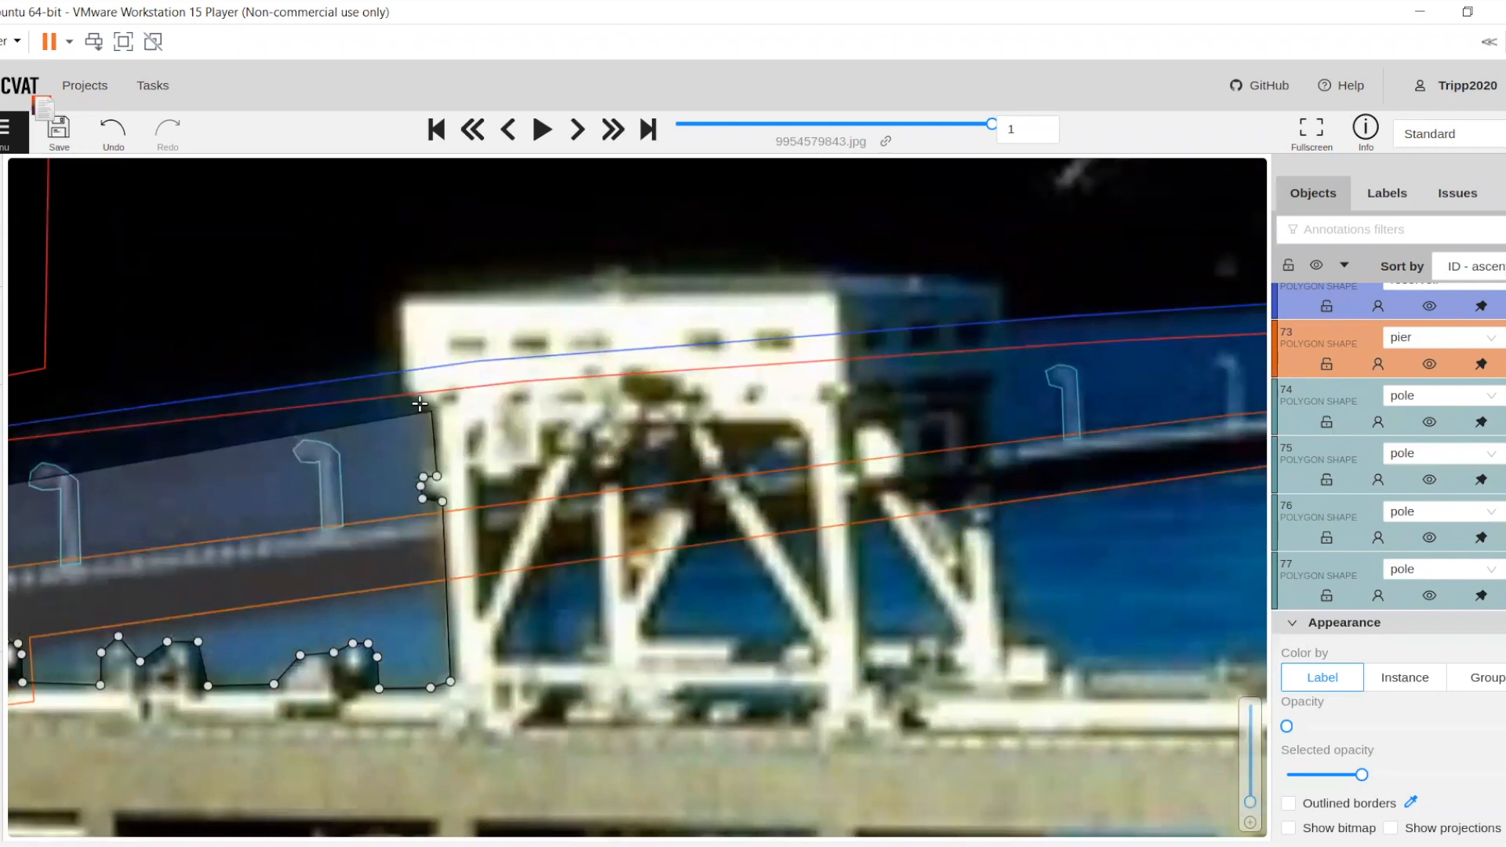
Trace the dam outline around the crane housing's left side and along its roof to the upper right corner
click(402, 394)
click(395, 306)
click(401, 296)
click(619, 272)
drag(847, 279, 409, 365)
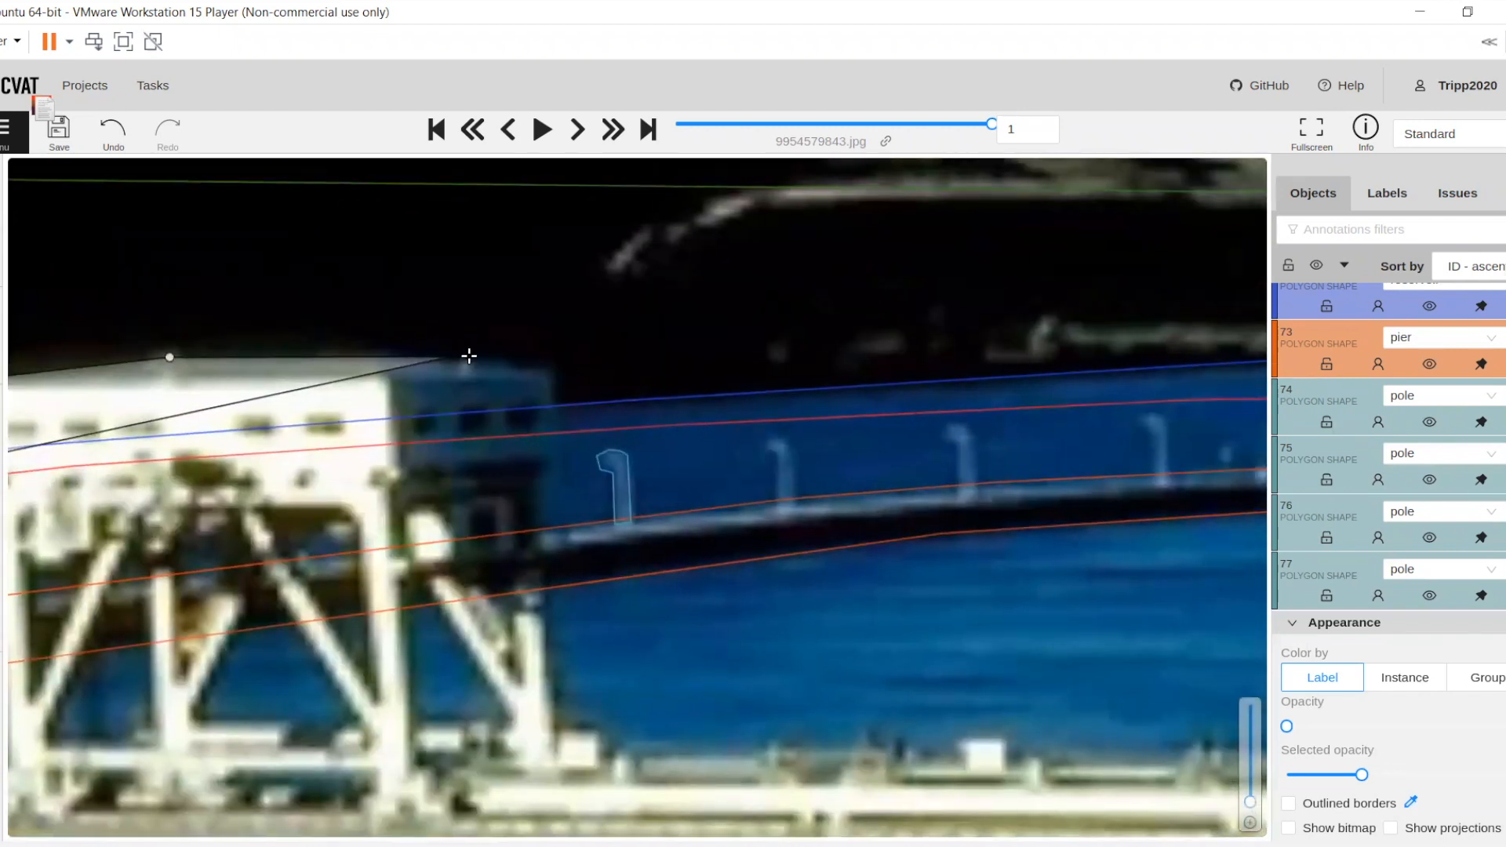
click(453, 356)
click(557, 375)
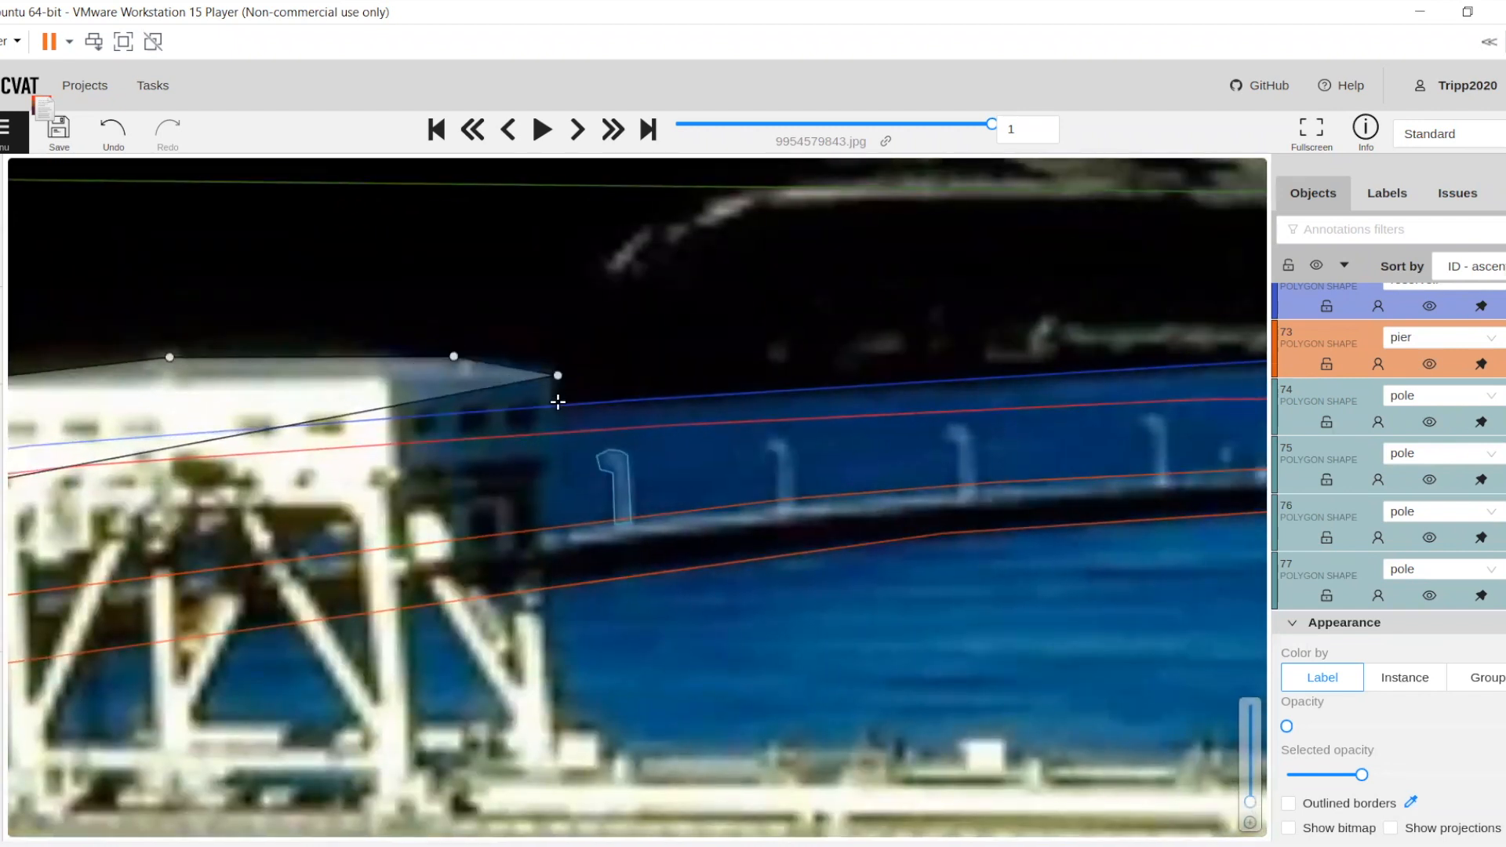
Bring the dam outline down the crane's right side and around its base onto the deck
click(558, 462)
click(544, 480)
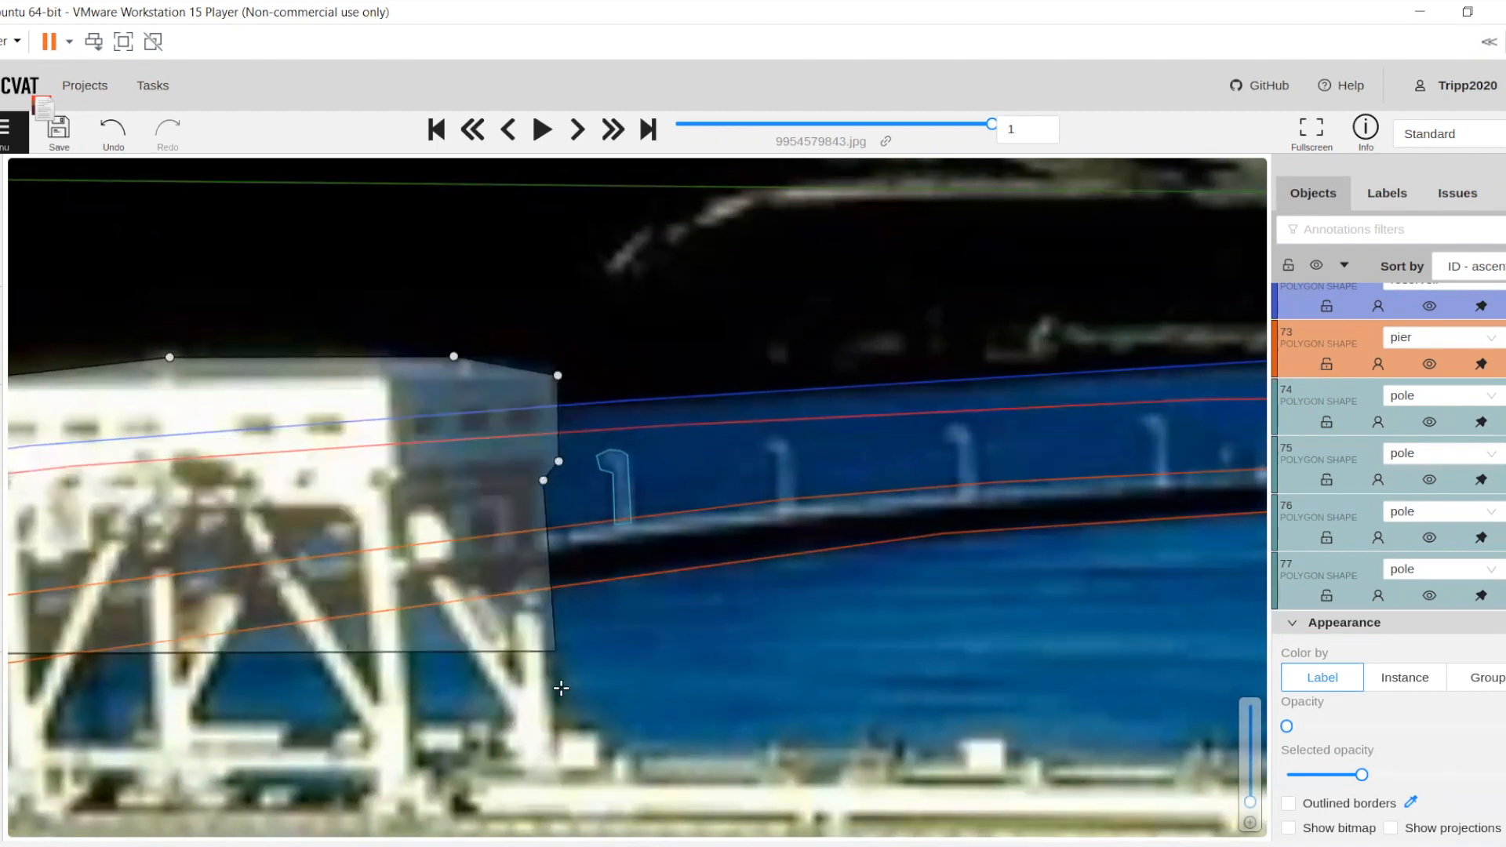
click(559, 718)
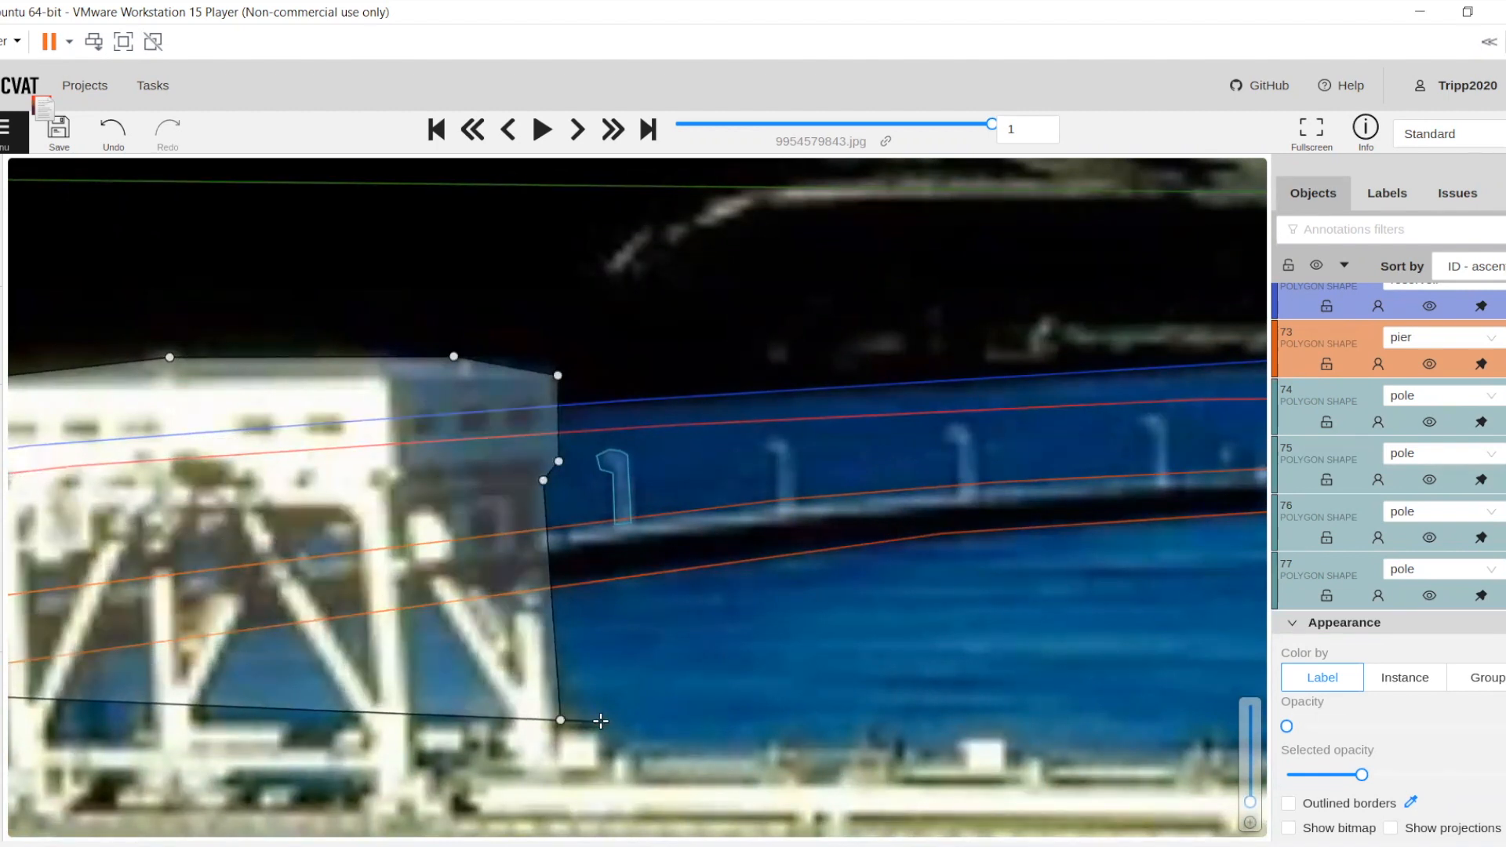
click(602, 722)
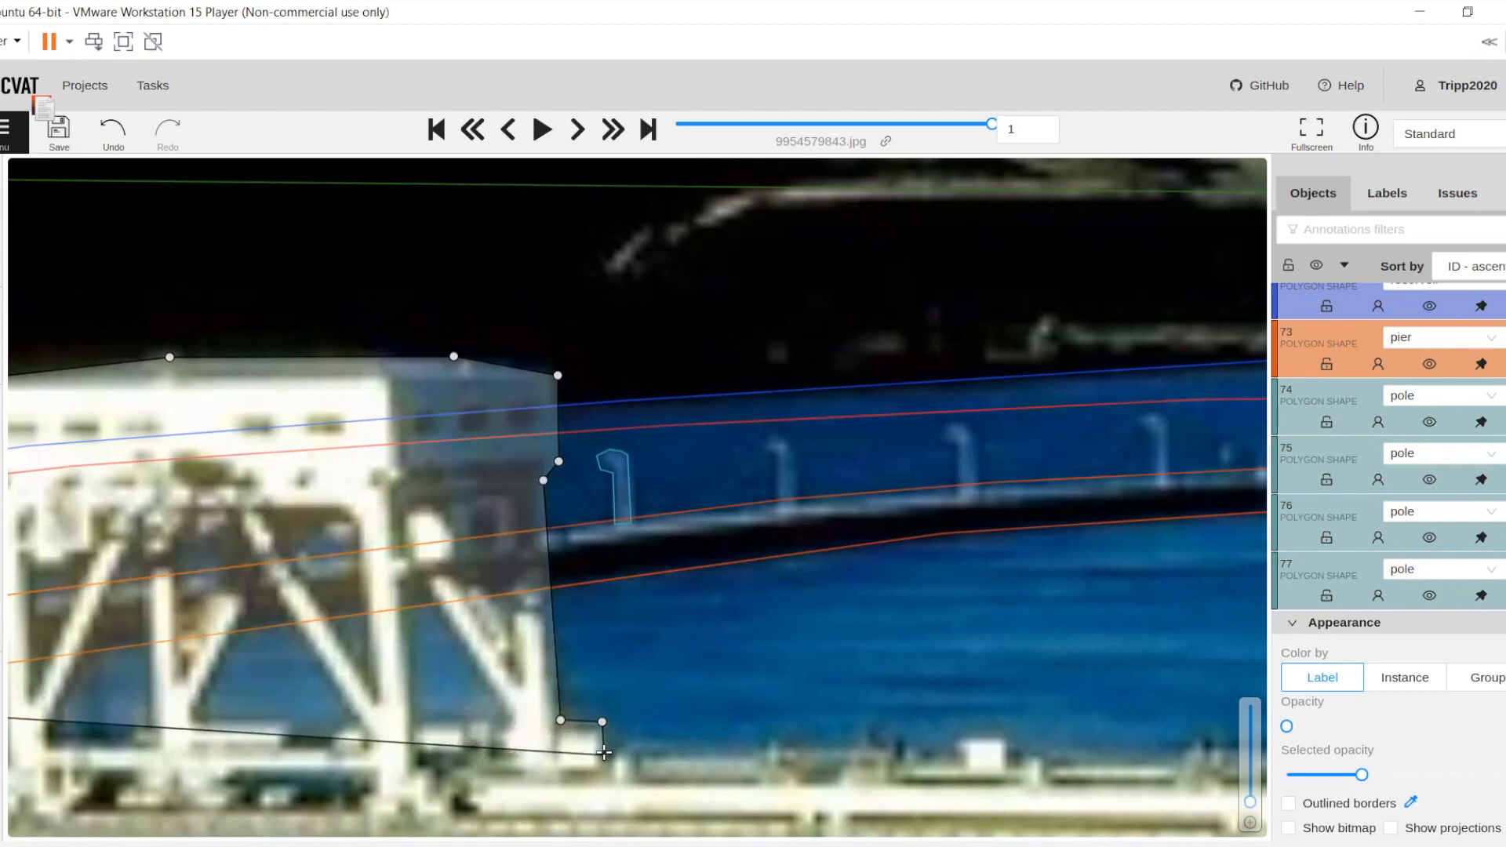
click(621, 747)
click(637, 756)
Continue the dam outline along the deck fixtures between the crane and the first white box to its right
drag(657, 747, 110, 497)
click(376, 605)
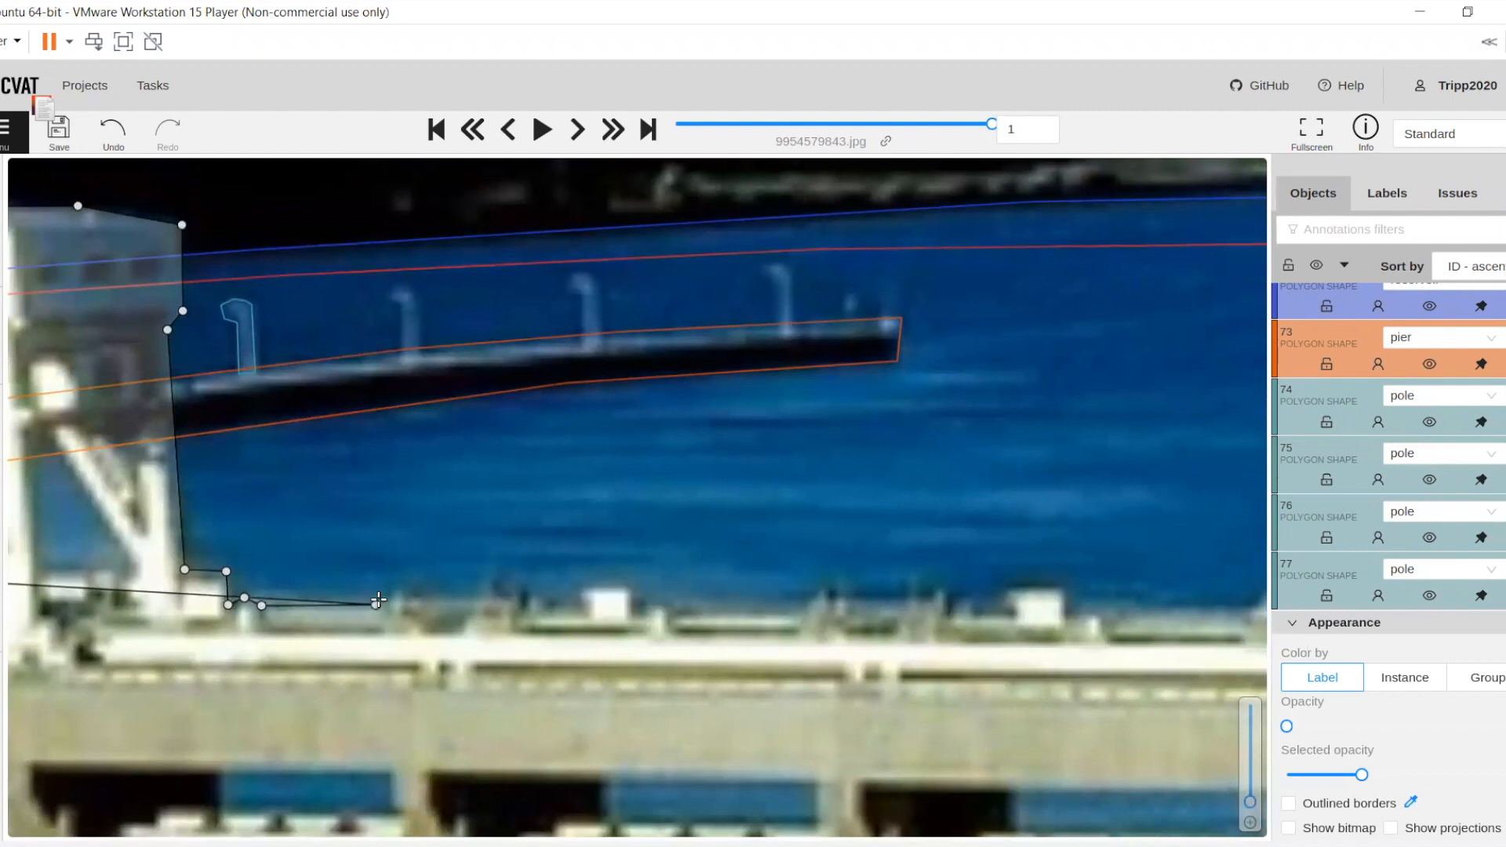
click(393, 588)
click(412, 600)
click(484, 598)
click(495, 584)
click(524, 588)
click(542, 599)
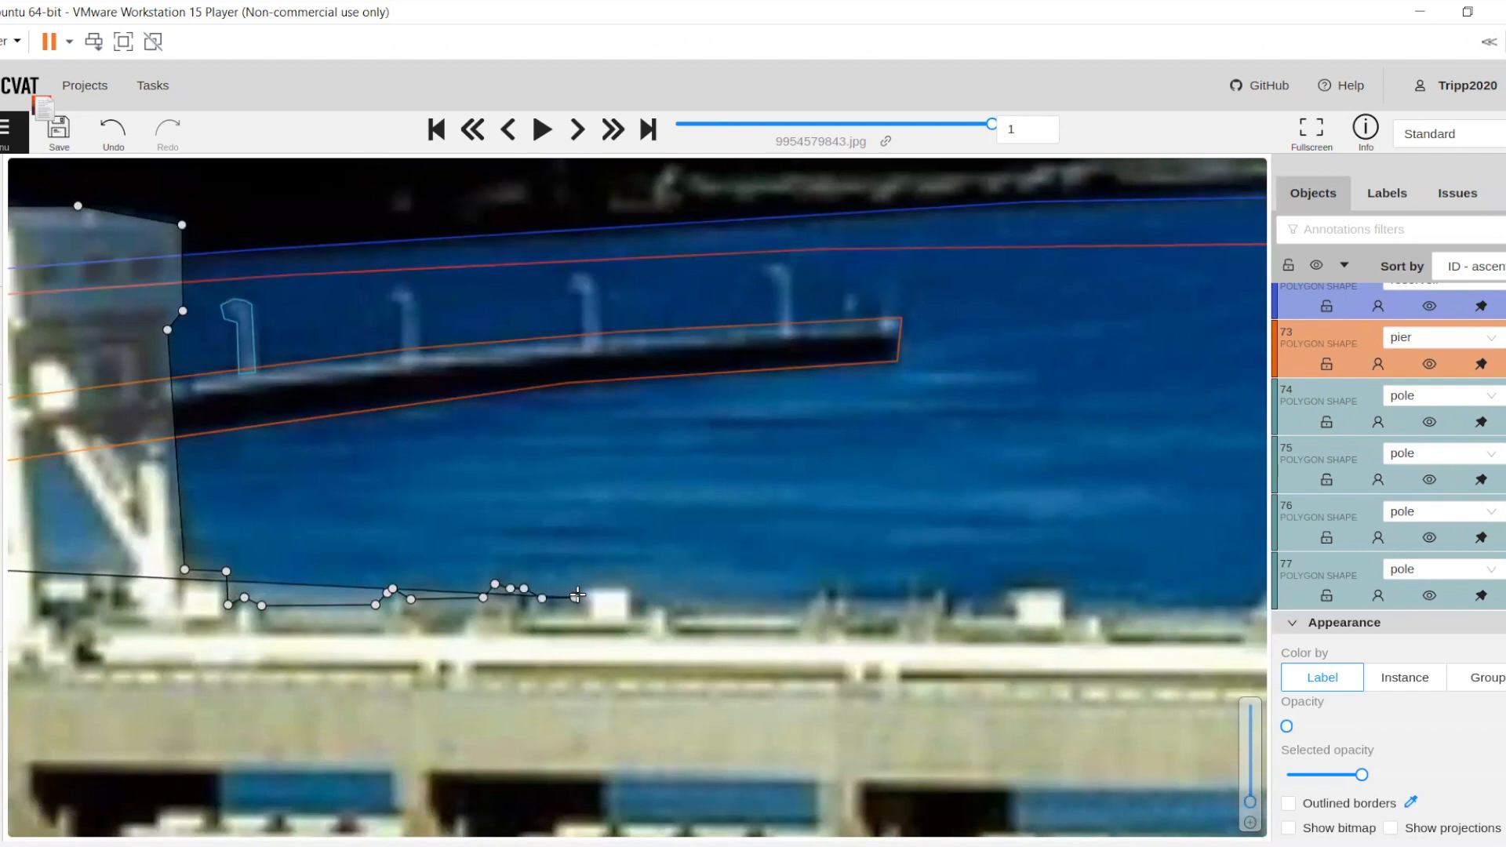
Trace the dam outline over the first white box right of the crane and back down to the deck edge
click(577, 597)
drag(634, 588, 439, 526)
click(439, 526)
click(452, 535)
click(466, 538)
click(479, 541)
click(484, 545)
click(505, 546)
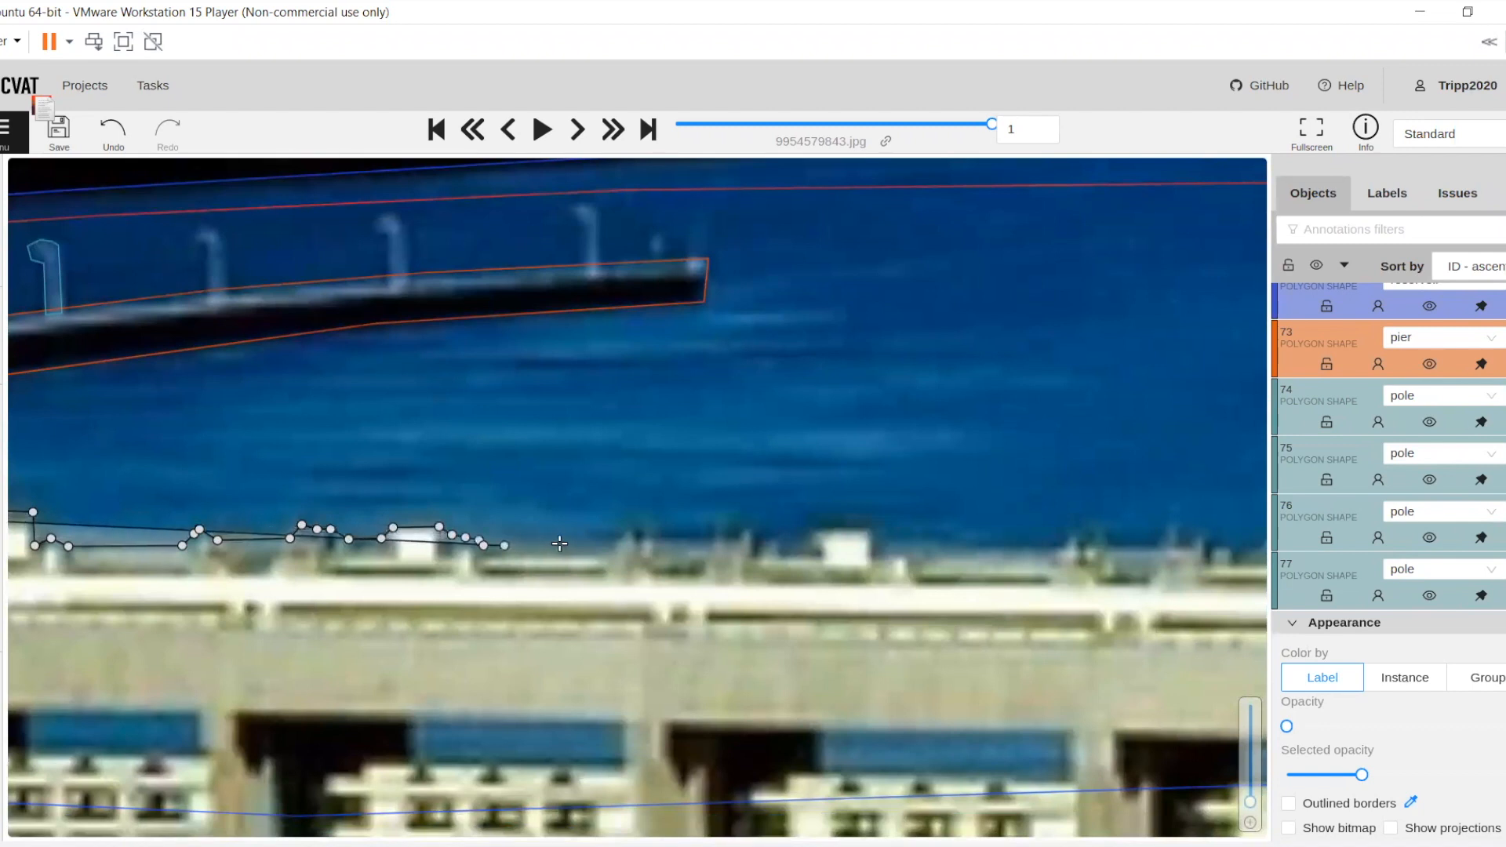
Trace the dam outline over the first cluster of fixtures after the first white box
click(605, 545)
click(620, 536)
click(632, 530)
click(645, 533)
click(654, 537)
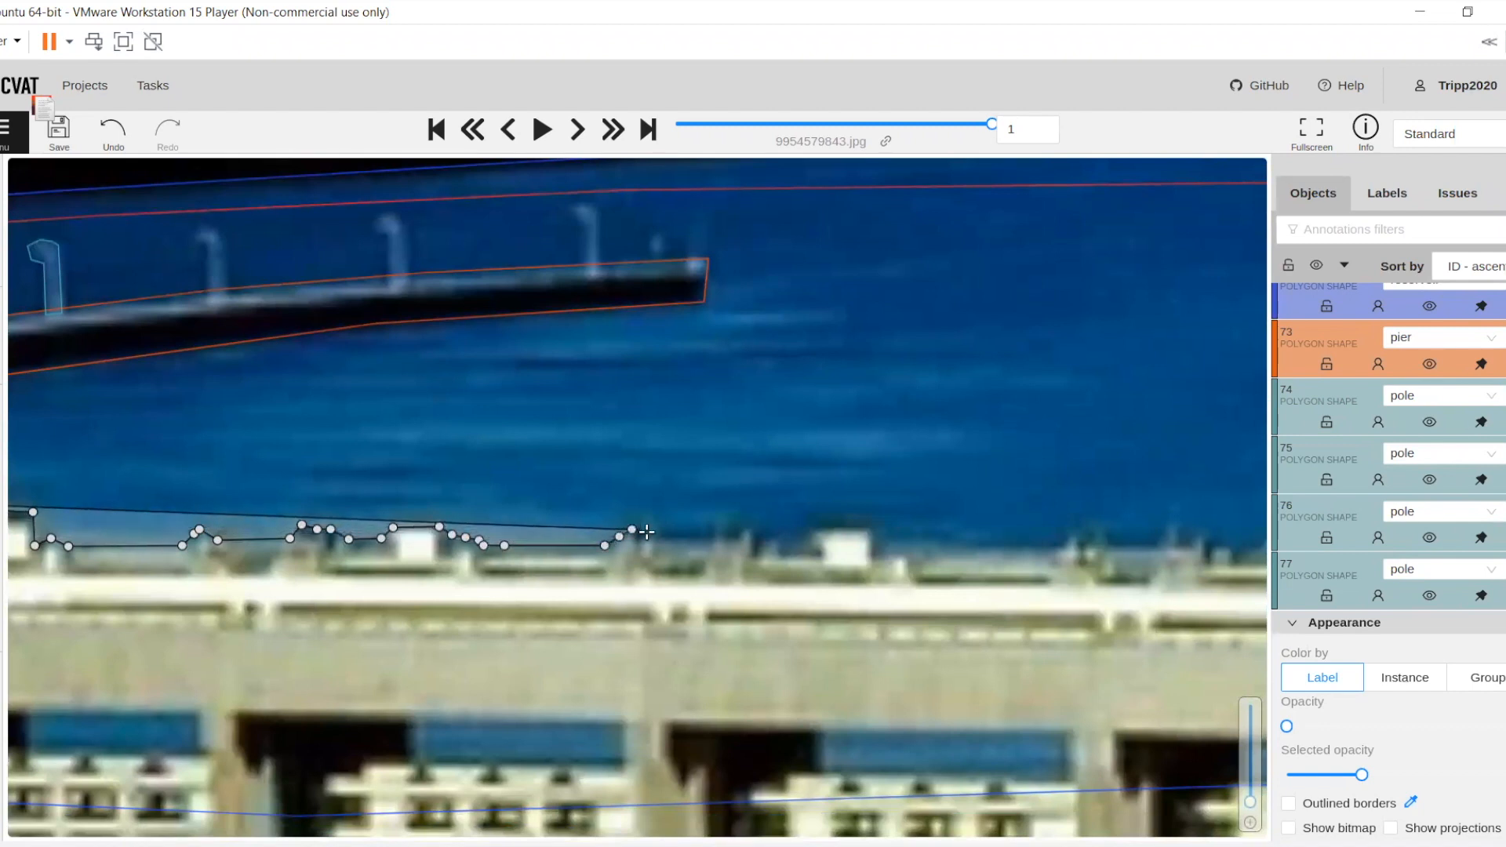
click(663, 542)
Trace the dam outline over the second fixture cluster, ending just before the second white box
click(700, 542)
click(710, 532)
click(724, 527)
click(754, 526)
click(767, 537)
click(779, 536)
click(790, 547)
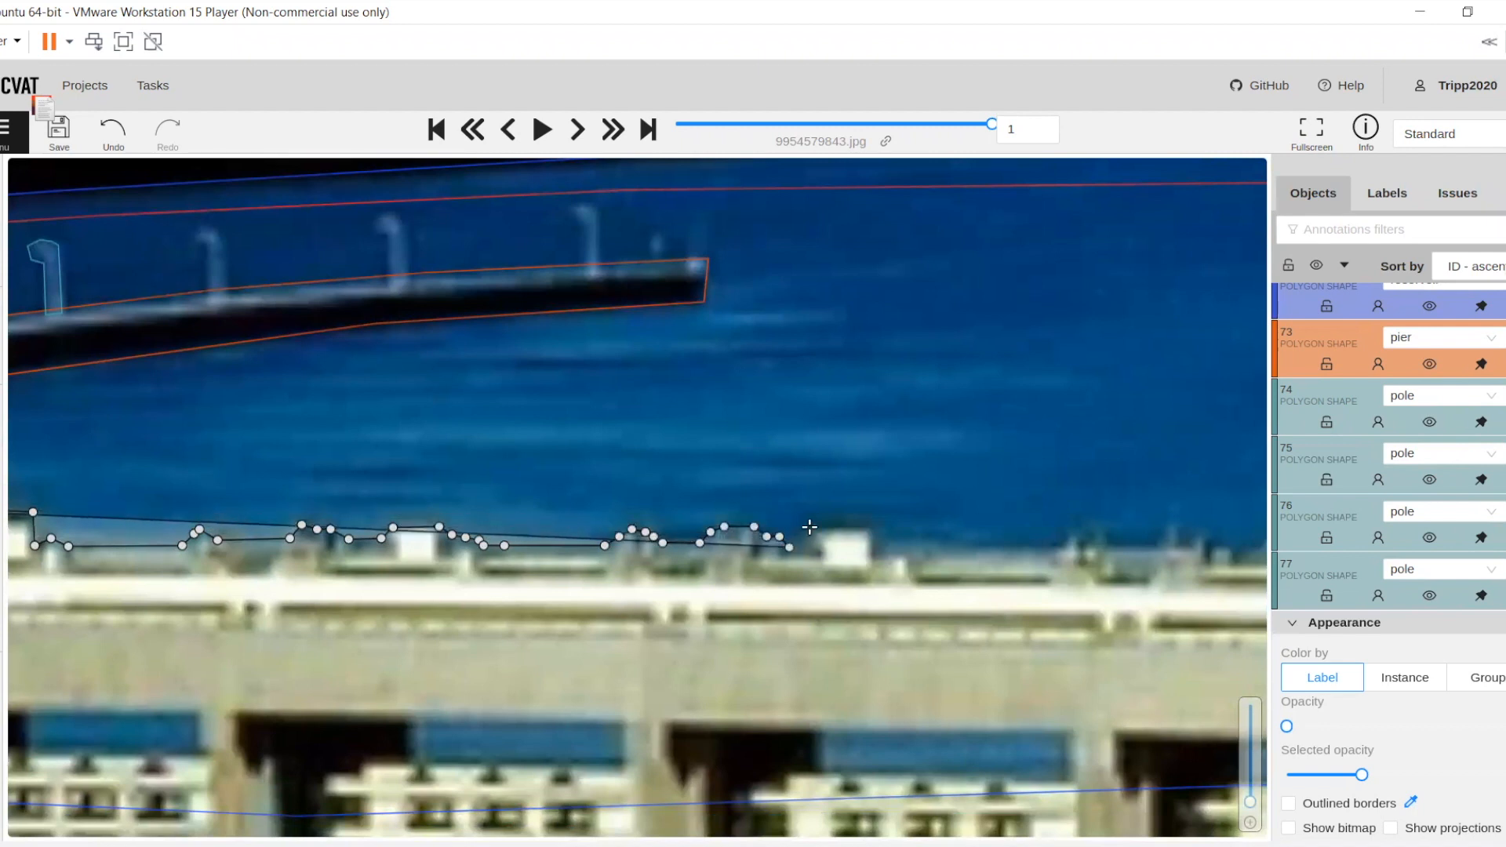
Trace the dam outline over the second white box right of the crane
click(799, 546)
click(813, 520)
click(868, 521)
click(878, 552)
click(895, 542)
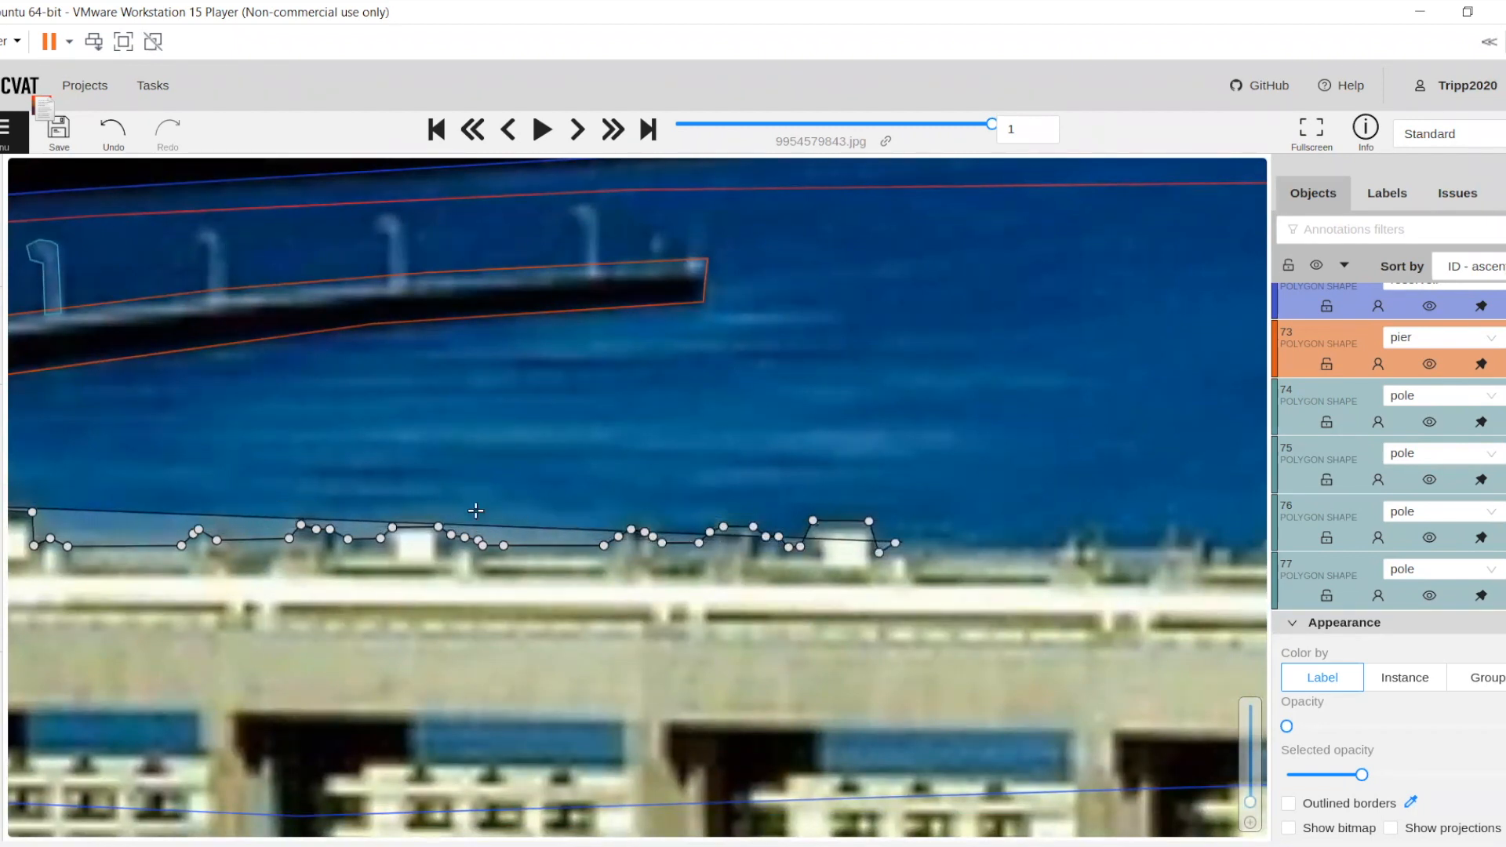
Continue the dam outline over the two fixture clusters between the second and third white boxes
drag(476, 511, 372, 496)
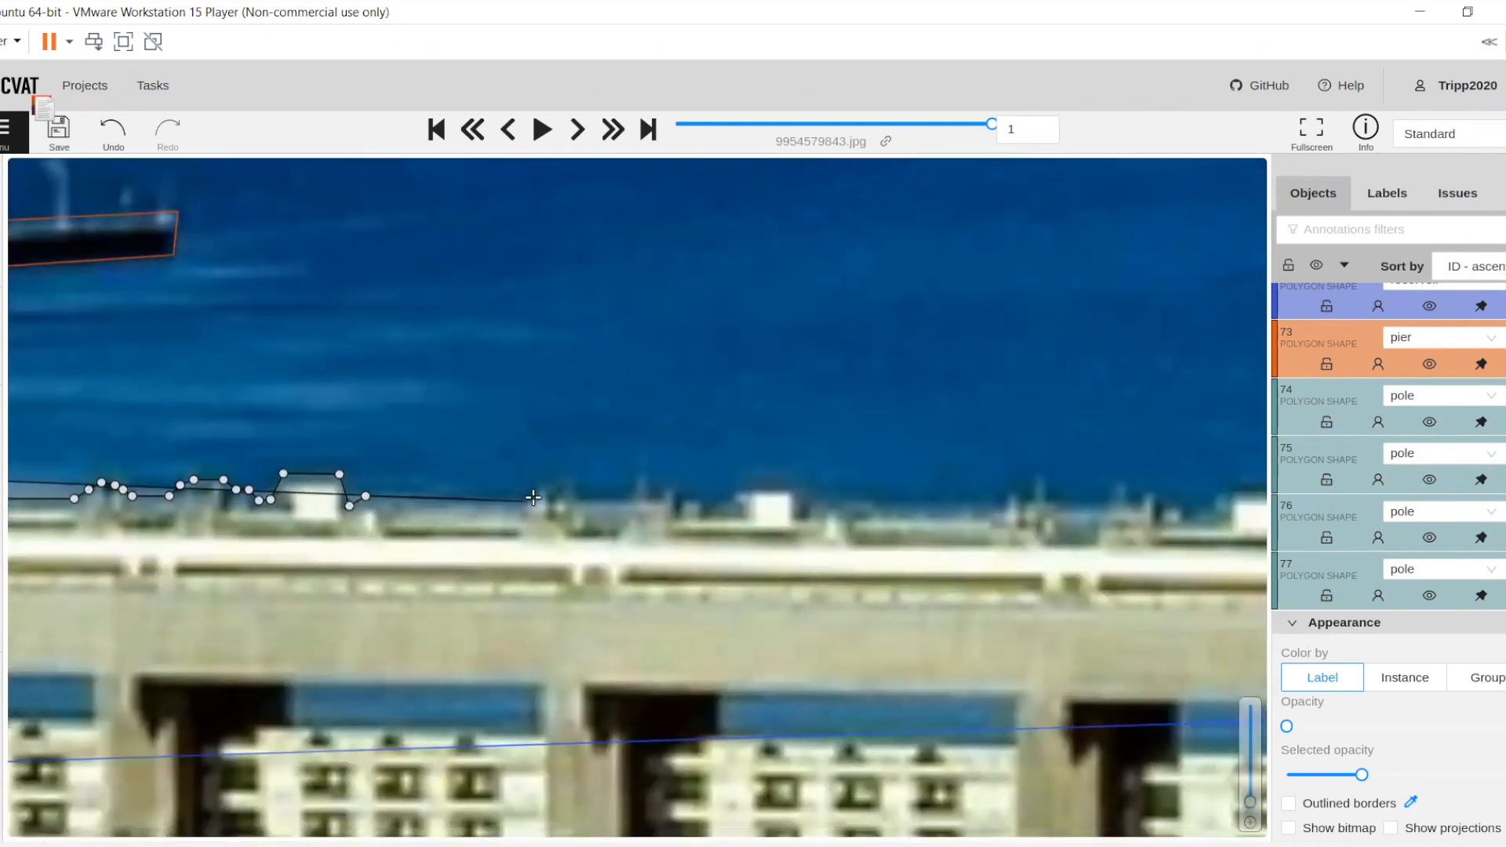
click(534, 498)
click(574, 488)
click(579, 498)
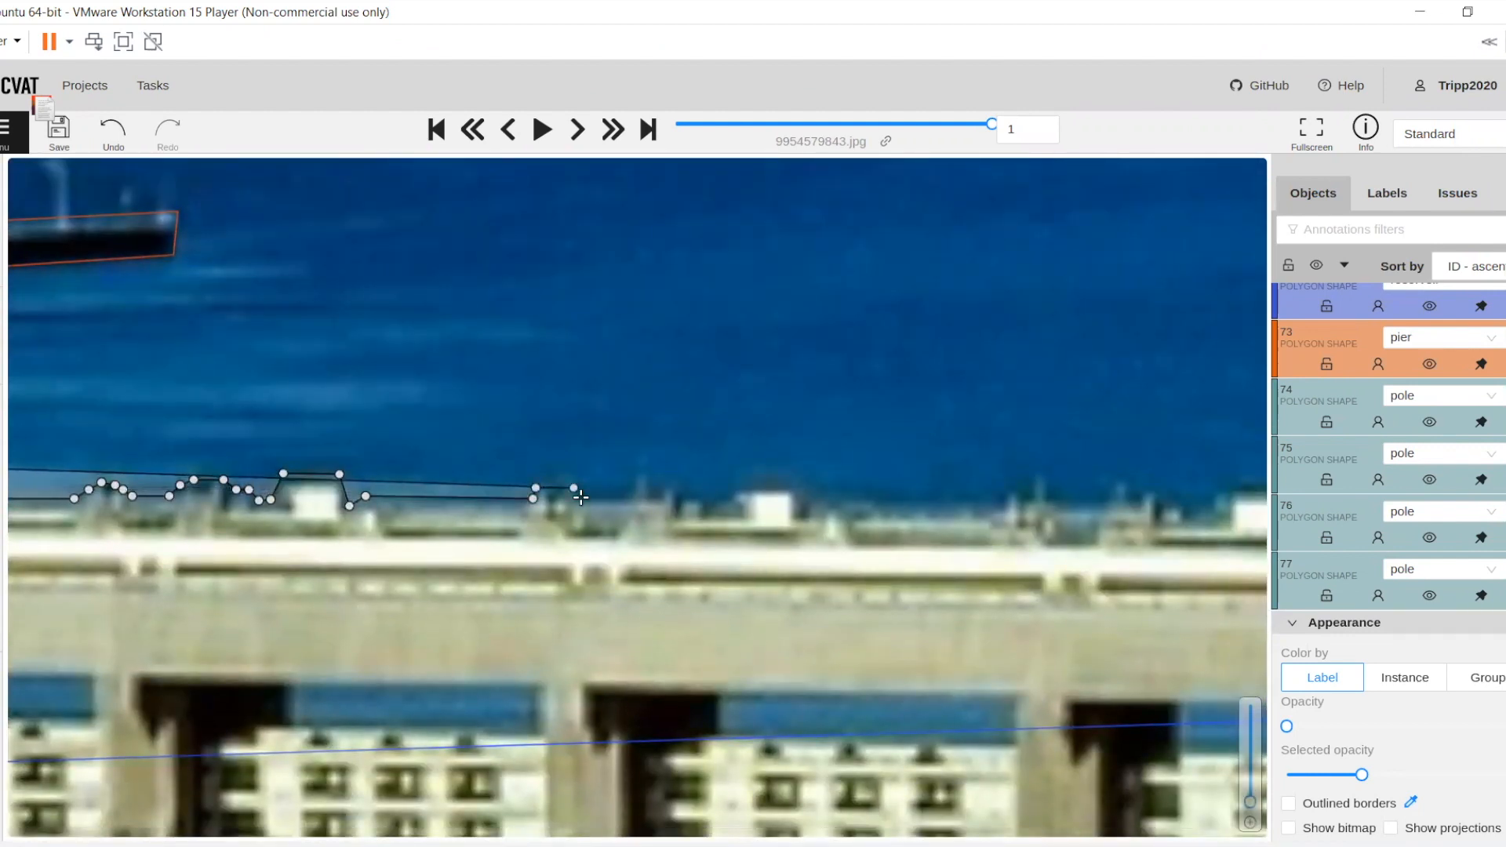
click(631, 498)
click(638, 477)
click(650, 477)
click(681, 495)
click(701, 496)
Carry the dam outline over the third and fourth white boxes to the fixtures beyond them
click(708, 507)
click(732, 499)
click(733, 489)
click(790, 489)
click(798, 498)
click(822, 472)
click(825, 484)
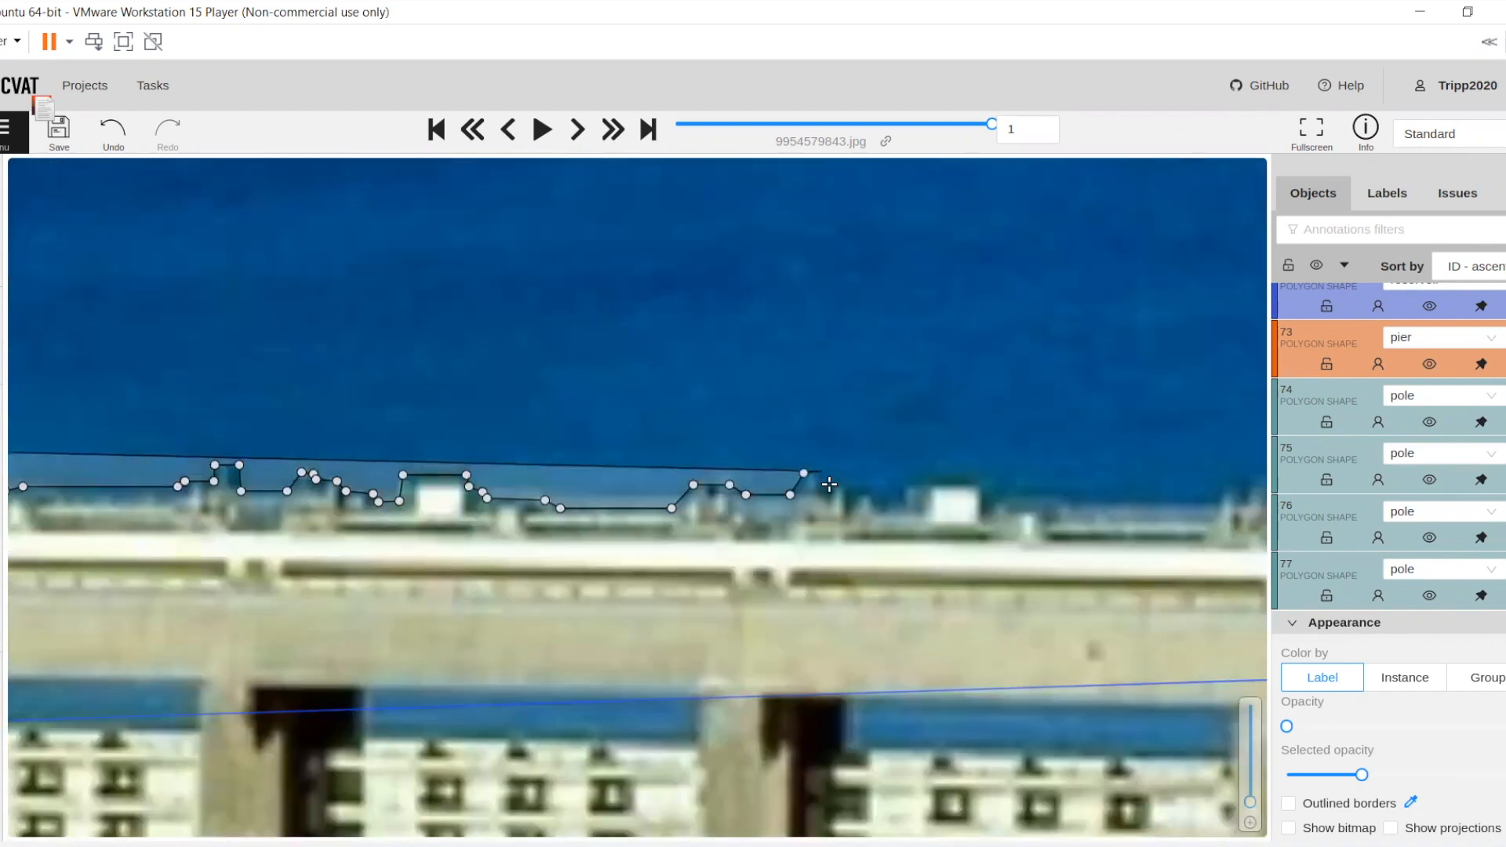
Trace the dam outline past the remaining fixtures after the fourth white box and over the fifth box
click(841, 485)
click(850, 494)
click(867, 494)
drag(638, 493, 301, 427)
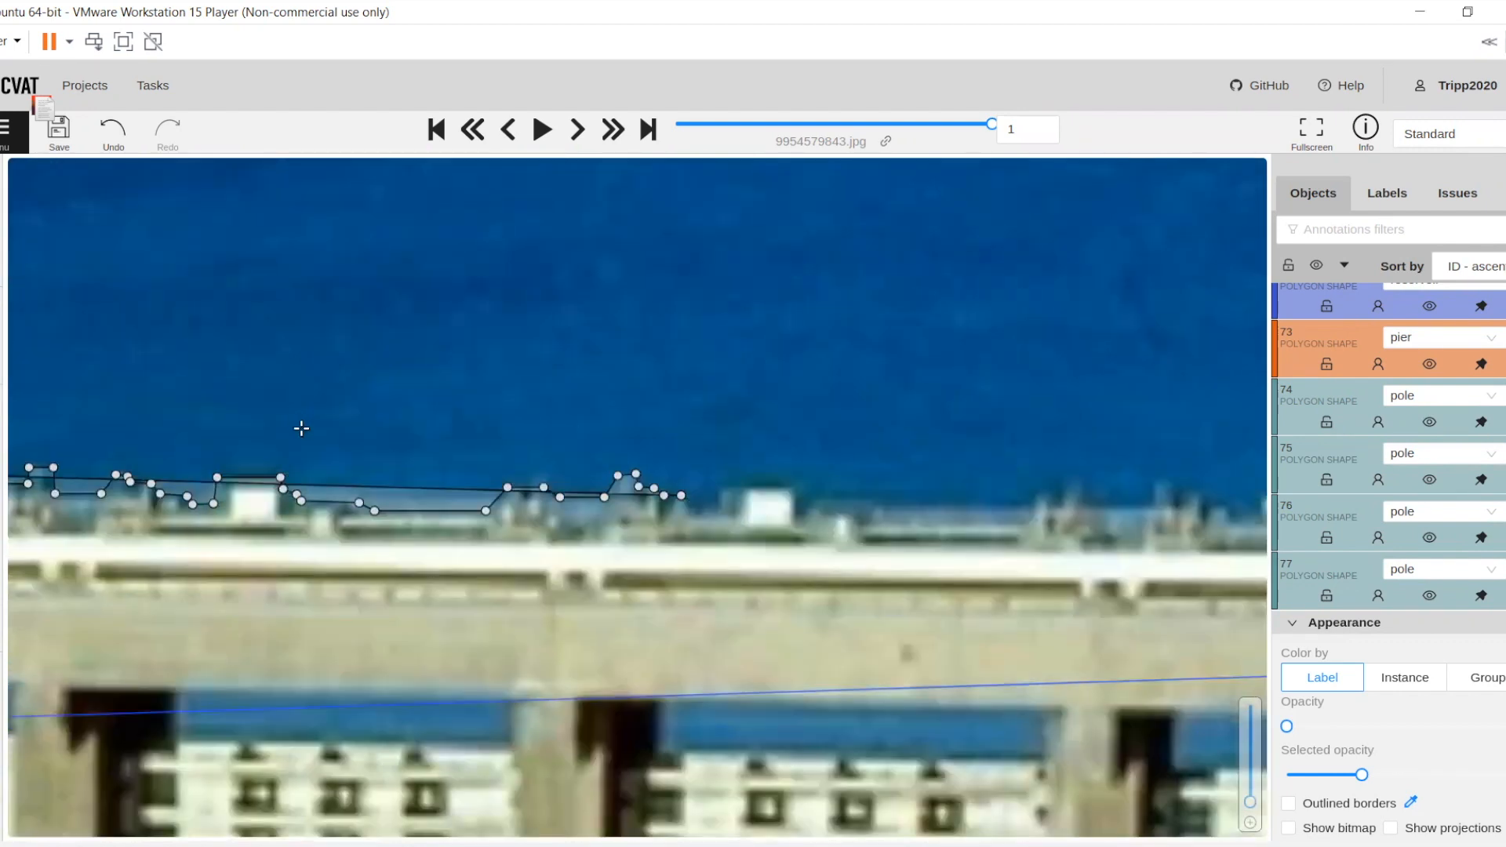
click(321, 437)
click(338, 437)
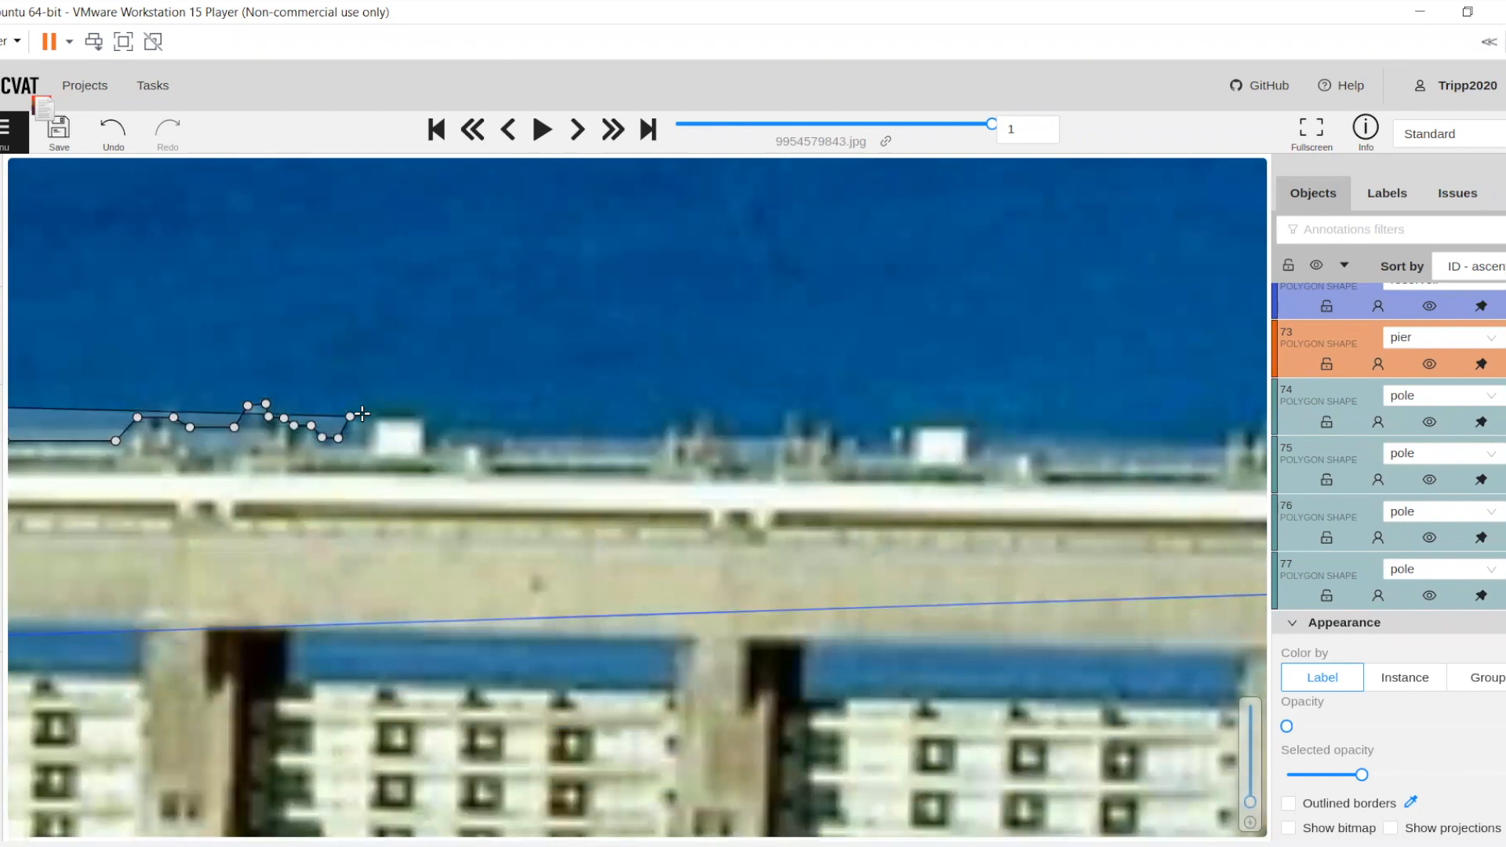
click(350, 416)
click(430, 420)
click(445, 432)
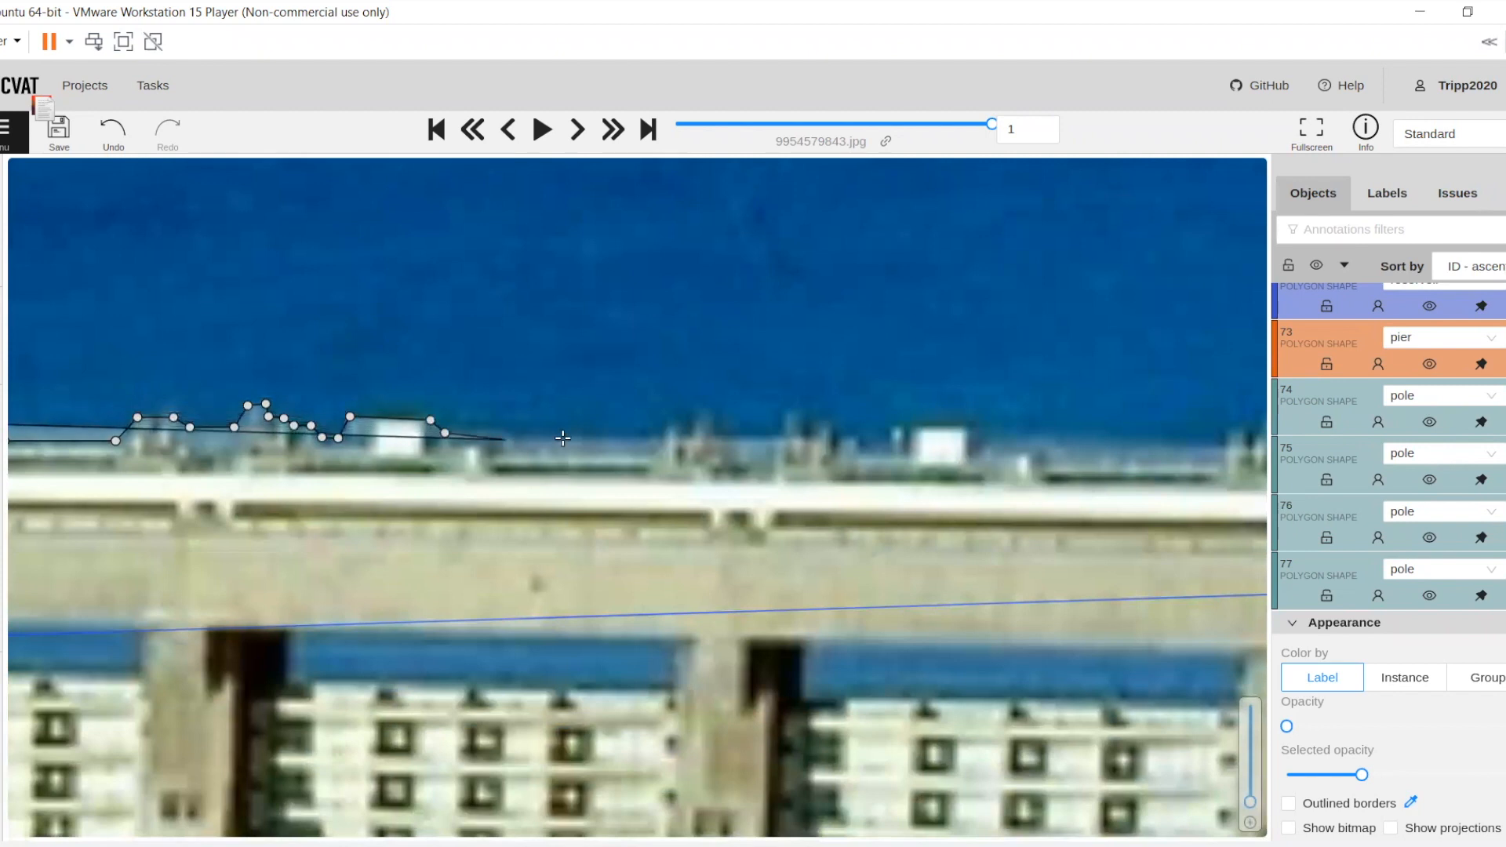
Extend the dam outline along the deck and over the first fixture cluster after the fifth white box
click(665, 436)
click(668, 416)
click(715, 416)
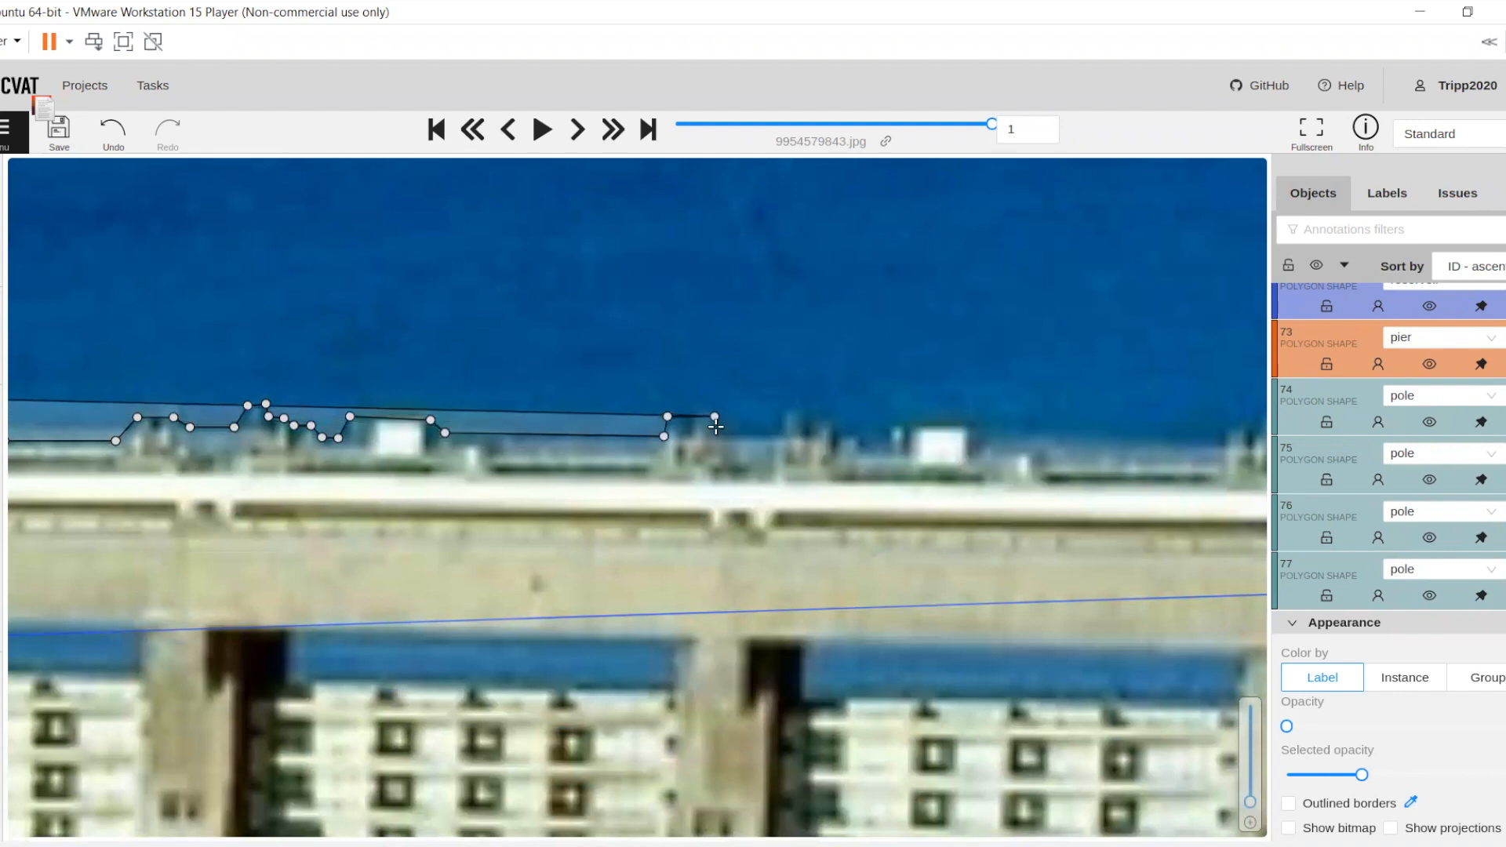
click(717, 436)
click(777, 436)
Trace the dam outline over the second fixture cluster, up to the left side of the sixth white box
click(783, 412)
drag(816, 412, 543, 367)
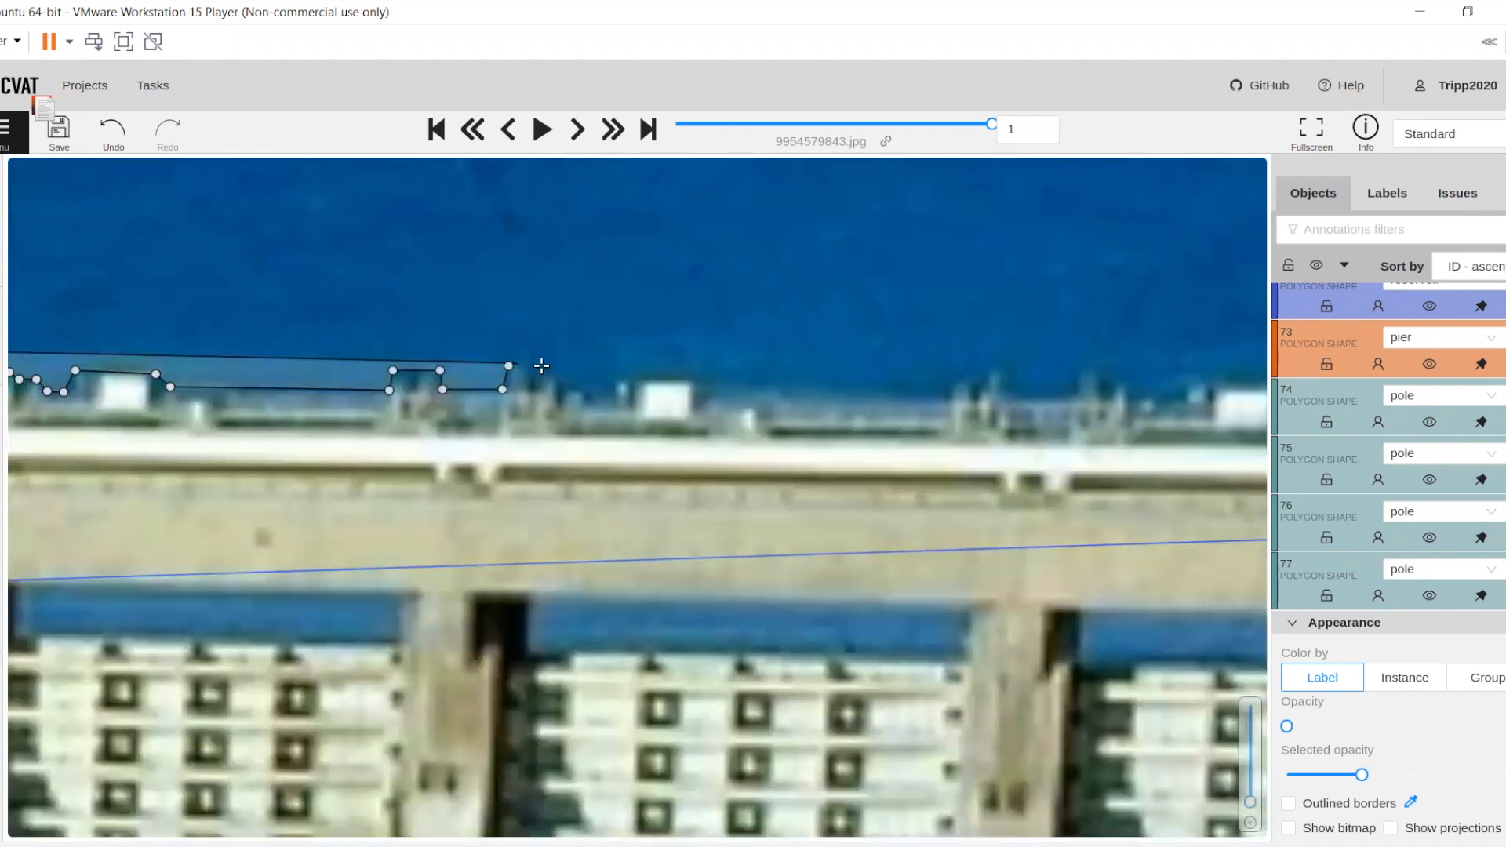
click(541, 367)
click(546, 371)
click(560, 377)
click(561, 388)
click(610, 387)
Trace the dam outline over the sixth white box and along the deck to the next fixture cluster
click(623, 378)
click(693, 379)
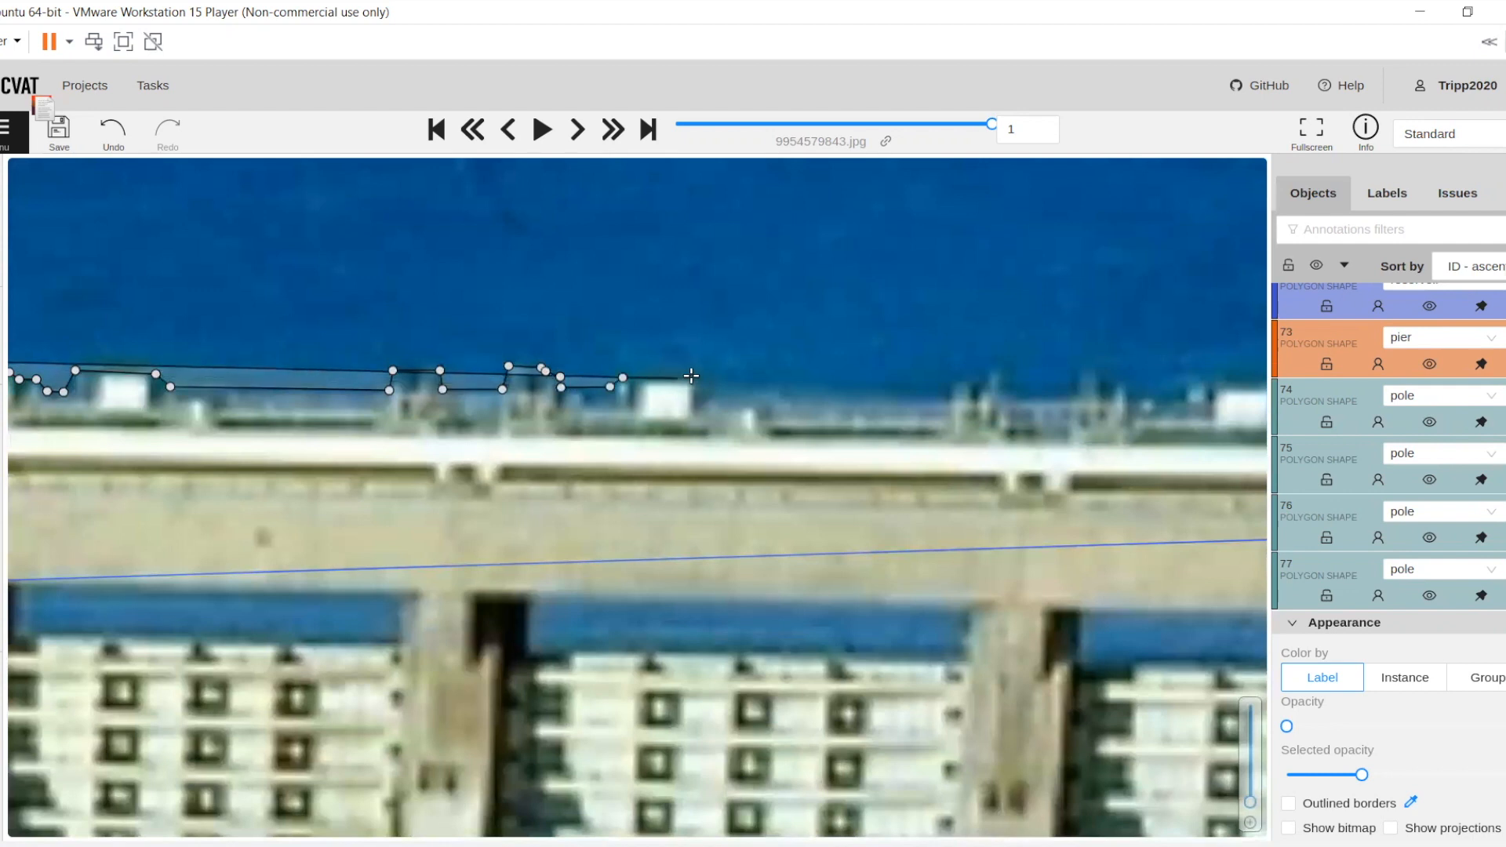
click(697, 398)
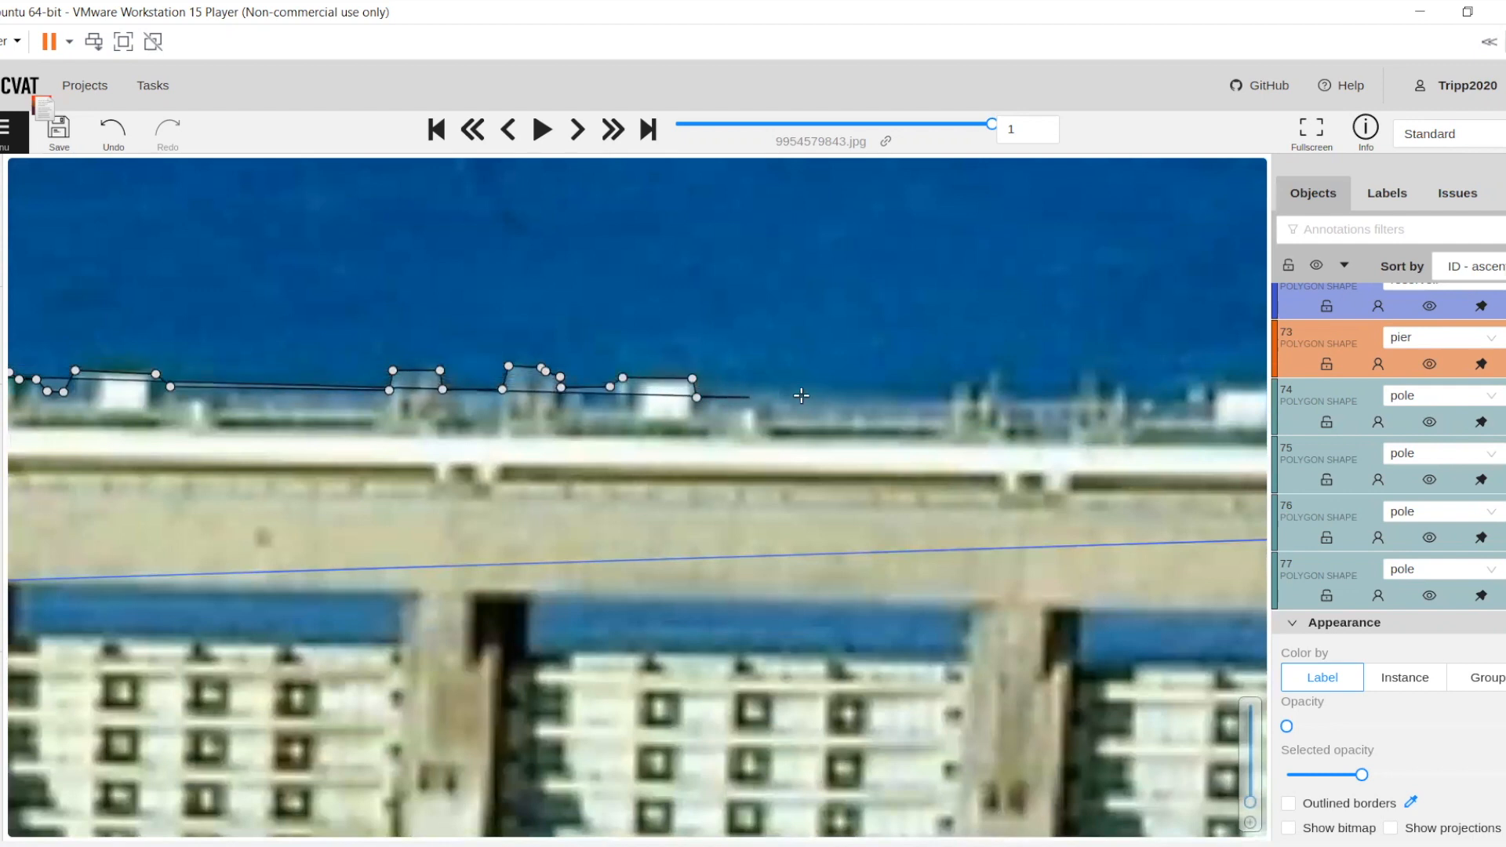
click(948, 401)
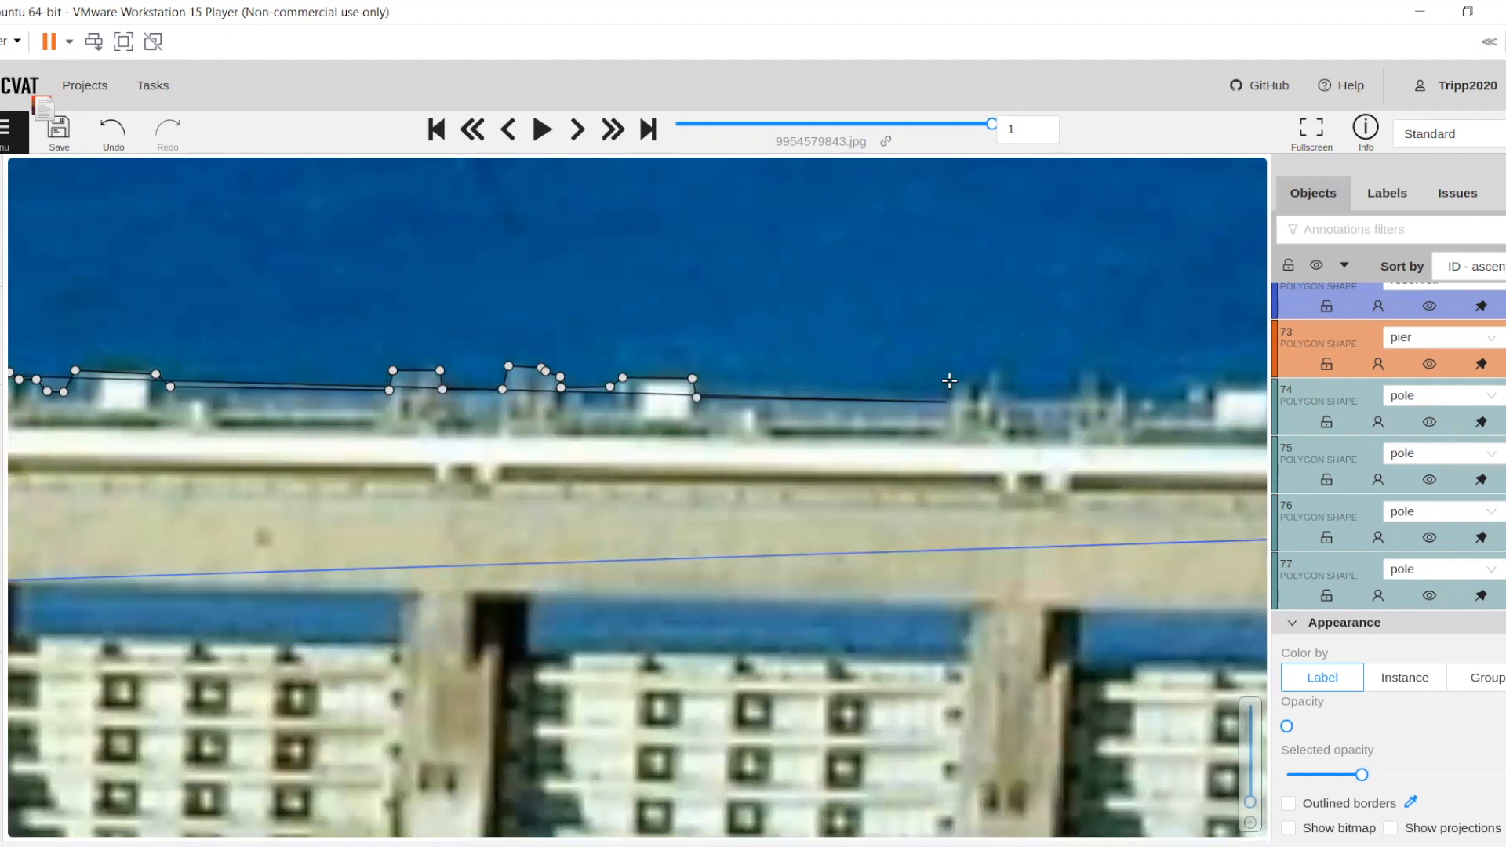
Trace the dam outline over the first fixture cluster after the sixth white box
click(949, 380)
click(987, 382)
click(989, 372)
drag(988, 372, 472, 346)
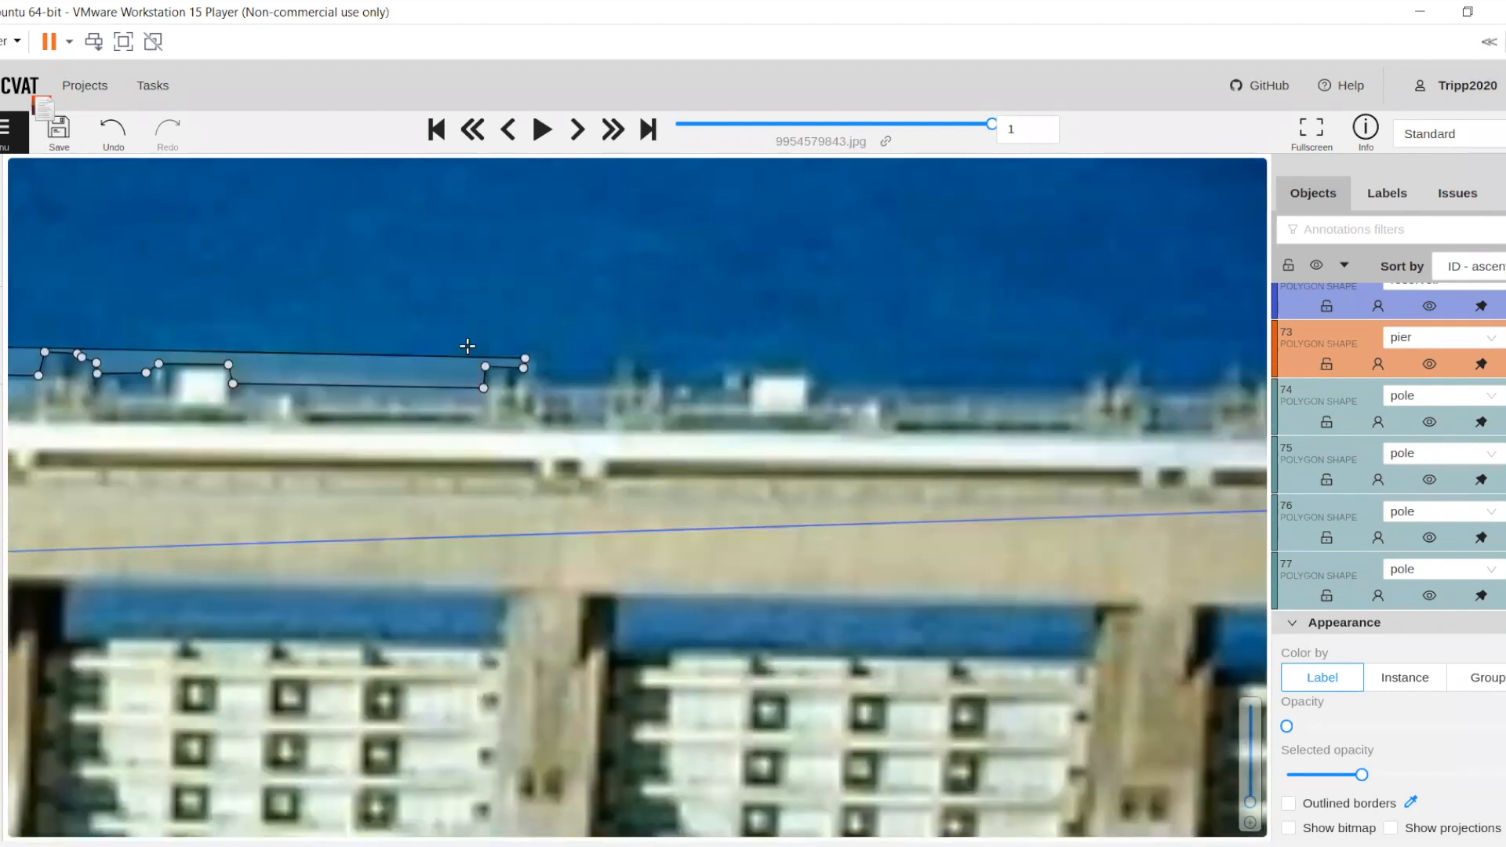
click(463, 348)
click(470, 377)
Trace the dam outline along the deck and over the second fixture cluster, up to the seventh white box
click(535, 376)
click(541, 347)
click(589, 348)
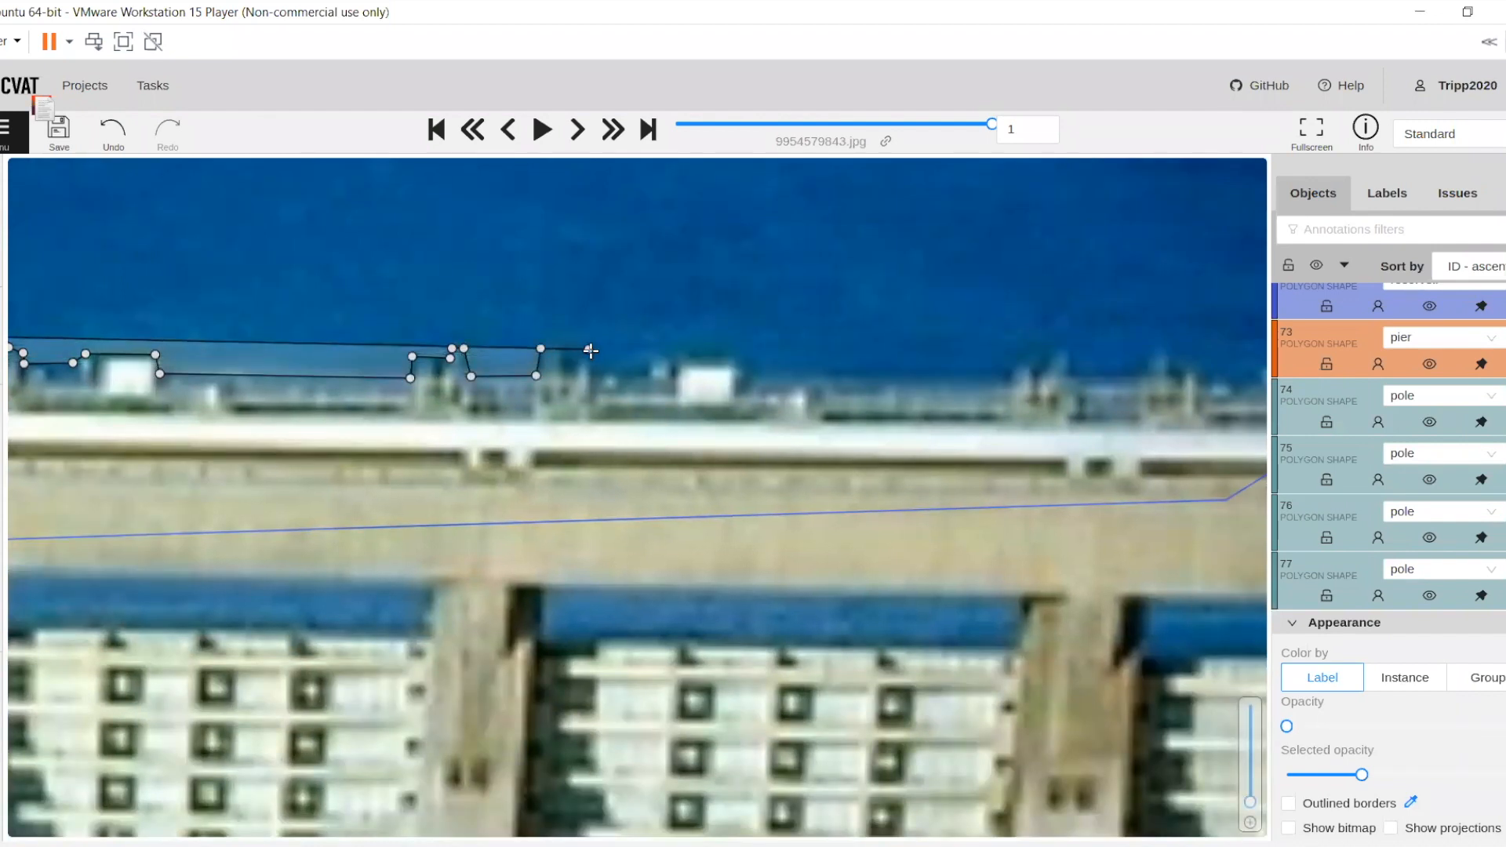
click(597, 370)
click(637, 371)
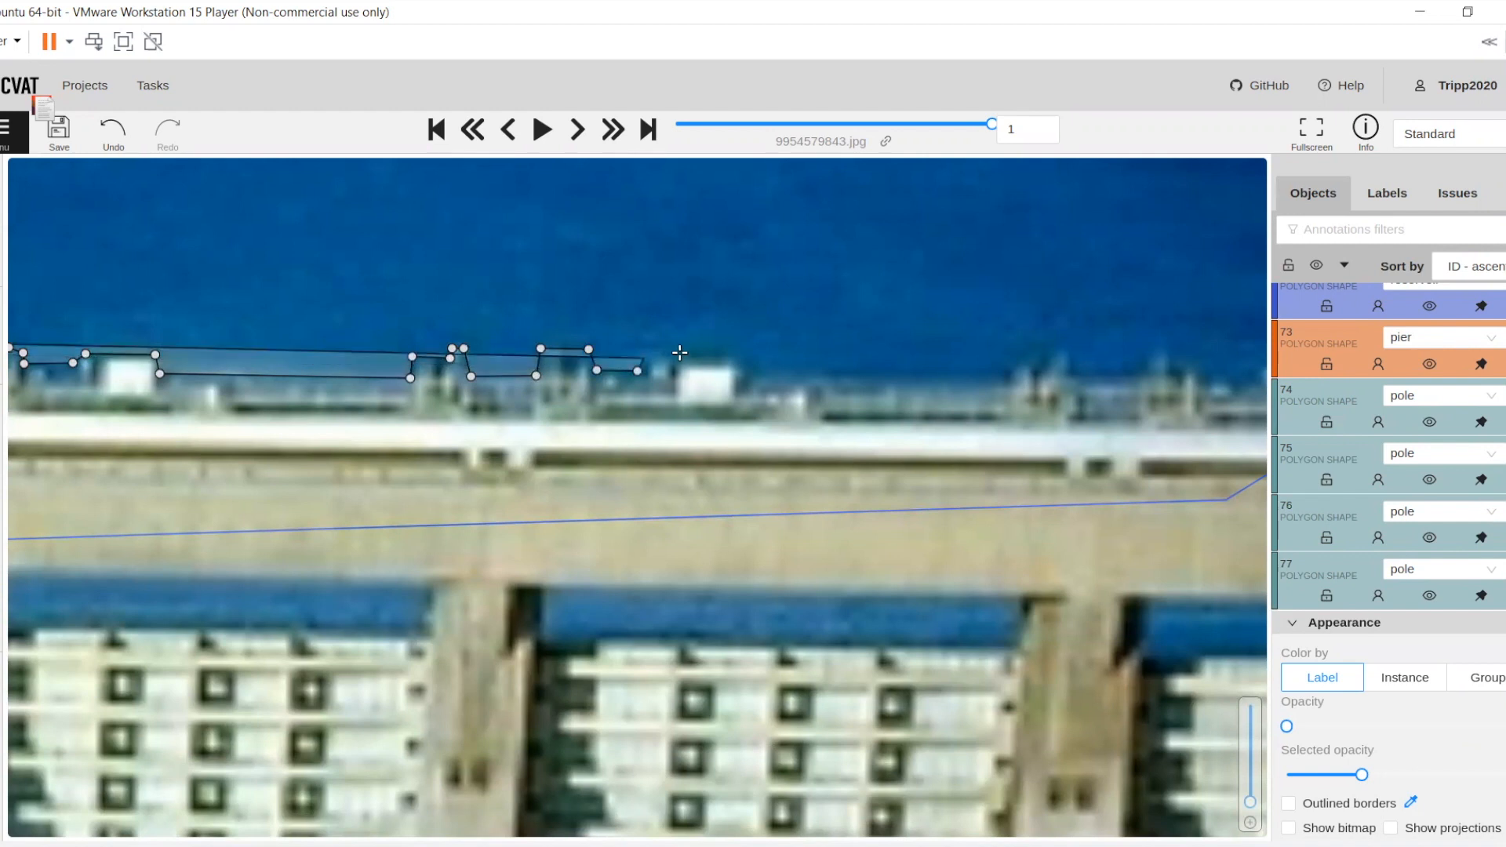
Trace the dam outline over the seventh white box and the small post just beyond it
click(648, 354)
click(682, 353)
click(742, 358)
click(754, 364)
click(753, 387)
click(791, 387)
click(800, 378)
drag(869, 388, 726, 400)
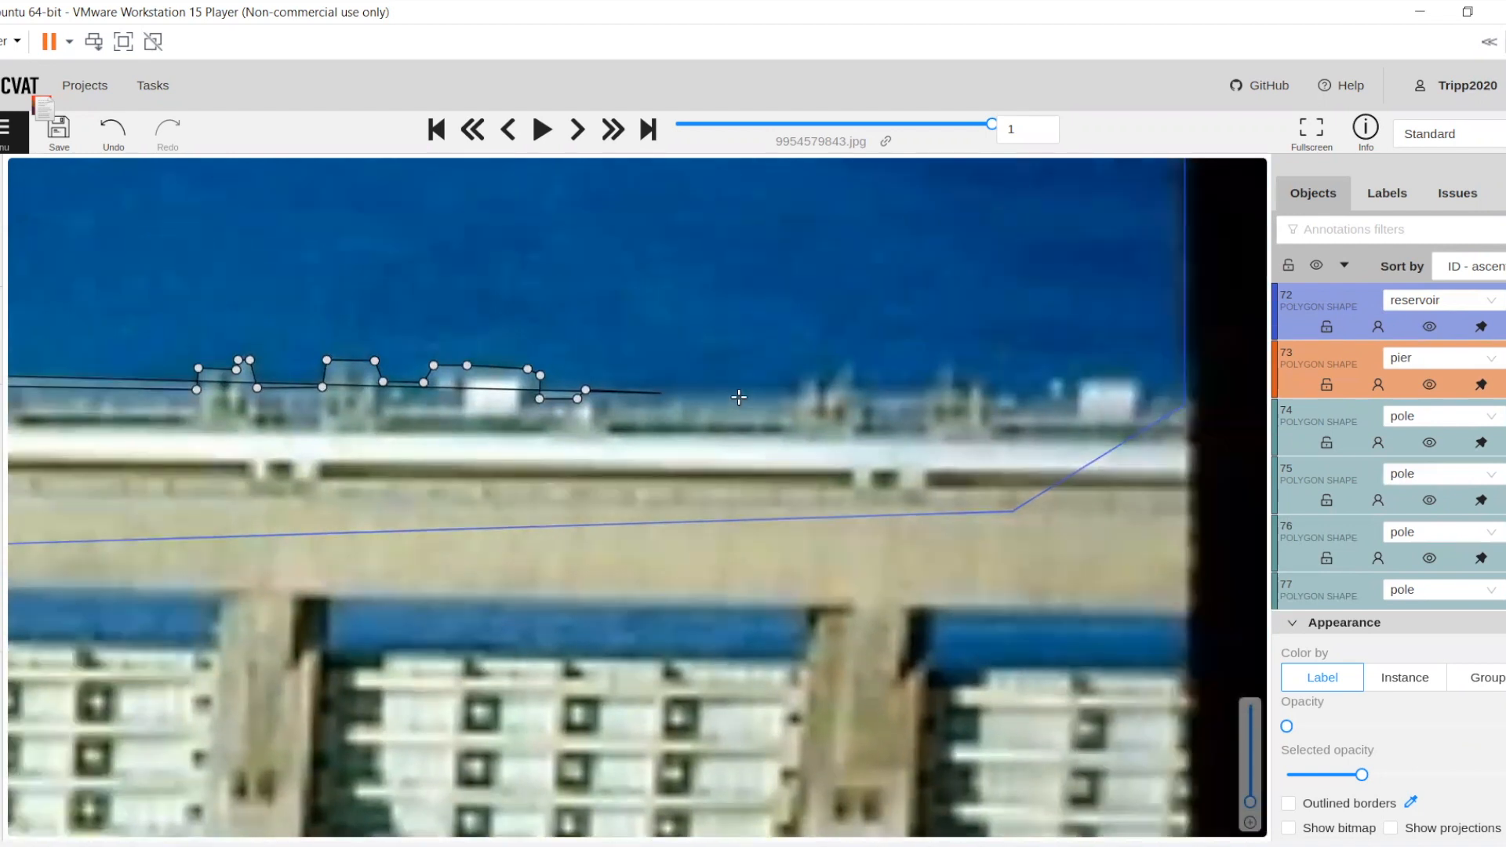
Trace the dam outline over the last fixture clusters and final white box, then down the photo's right edge beside the last gate
click(737, 400)
click(741, 380)
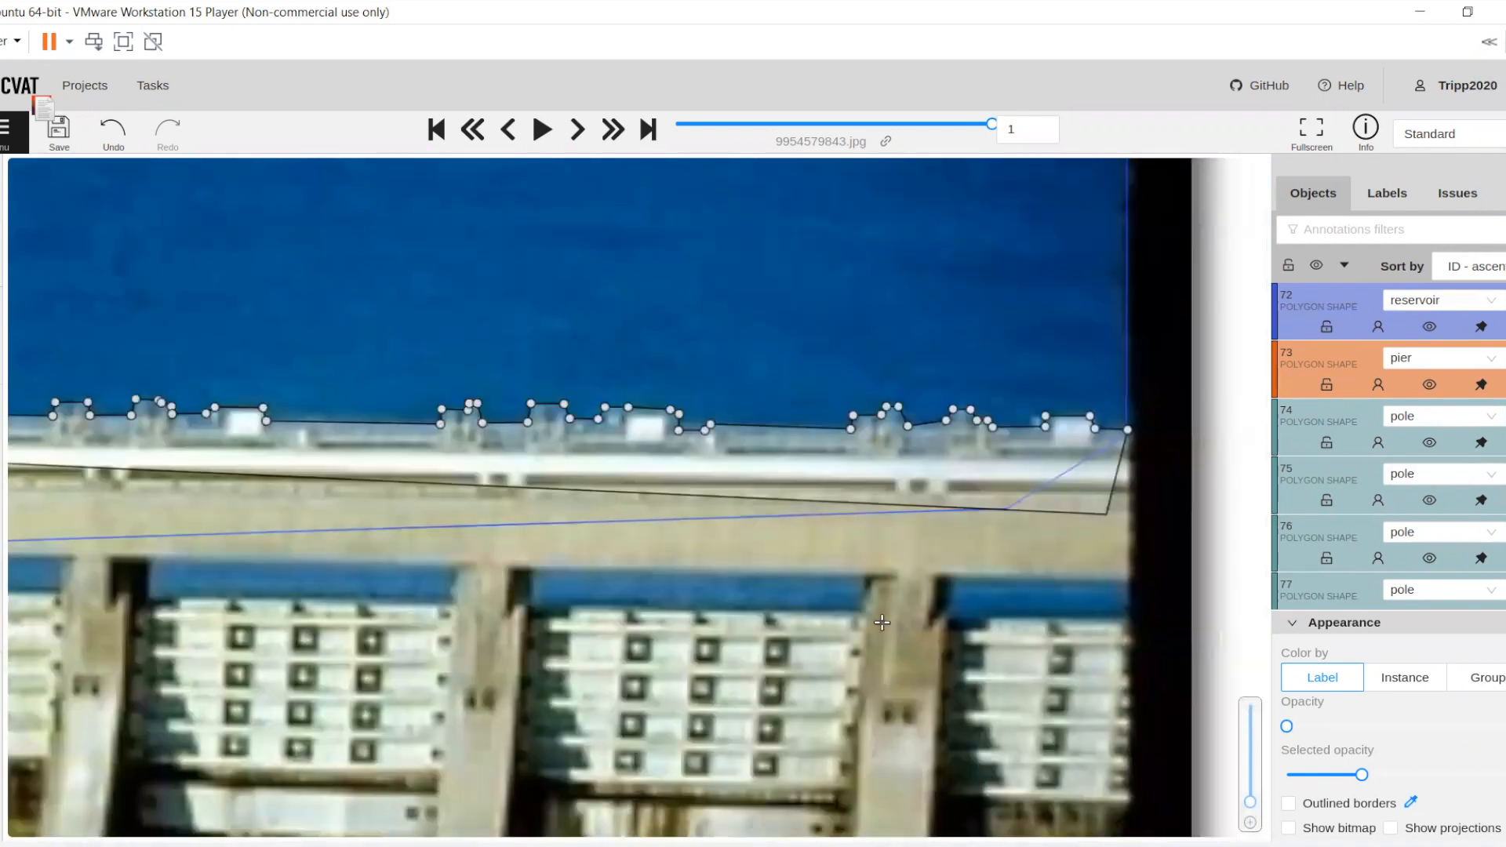
scroll(906, 651, down, 1)
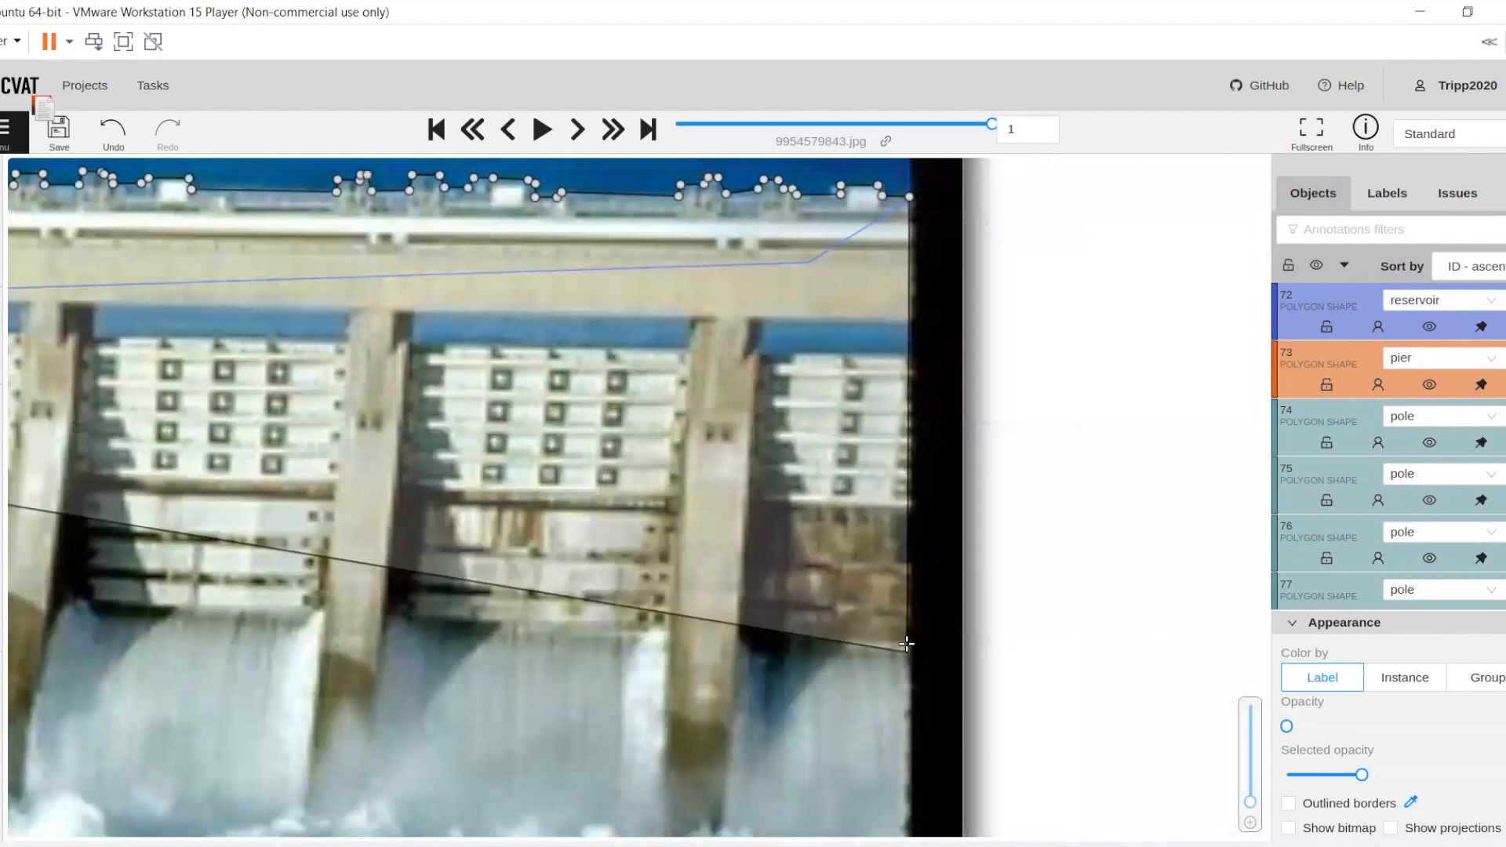
click(910, 508)
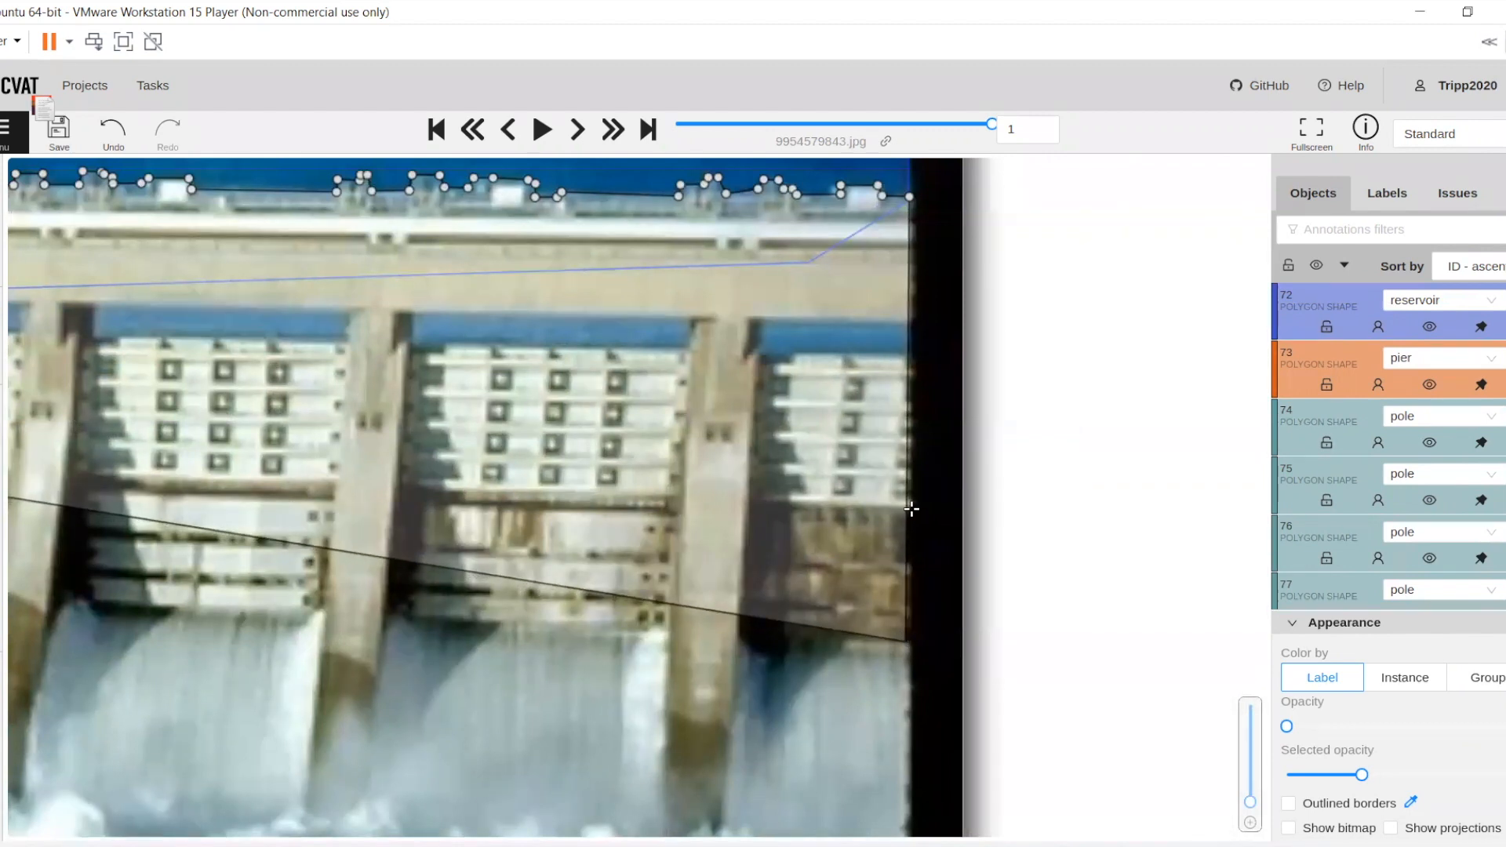
click(853, 559)
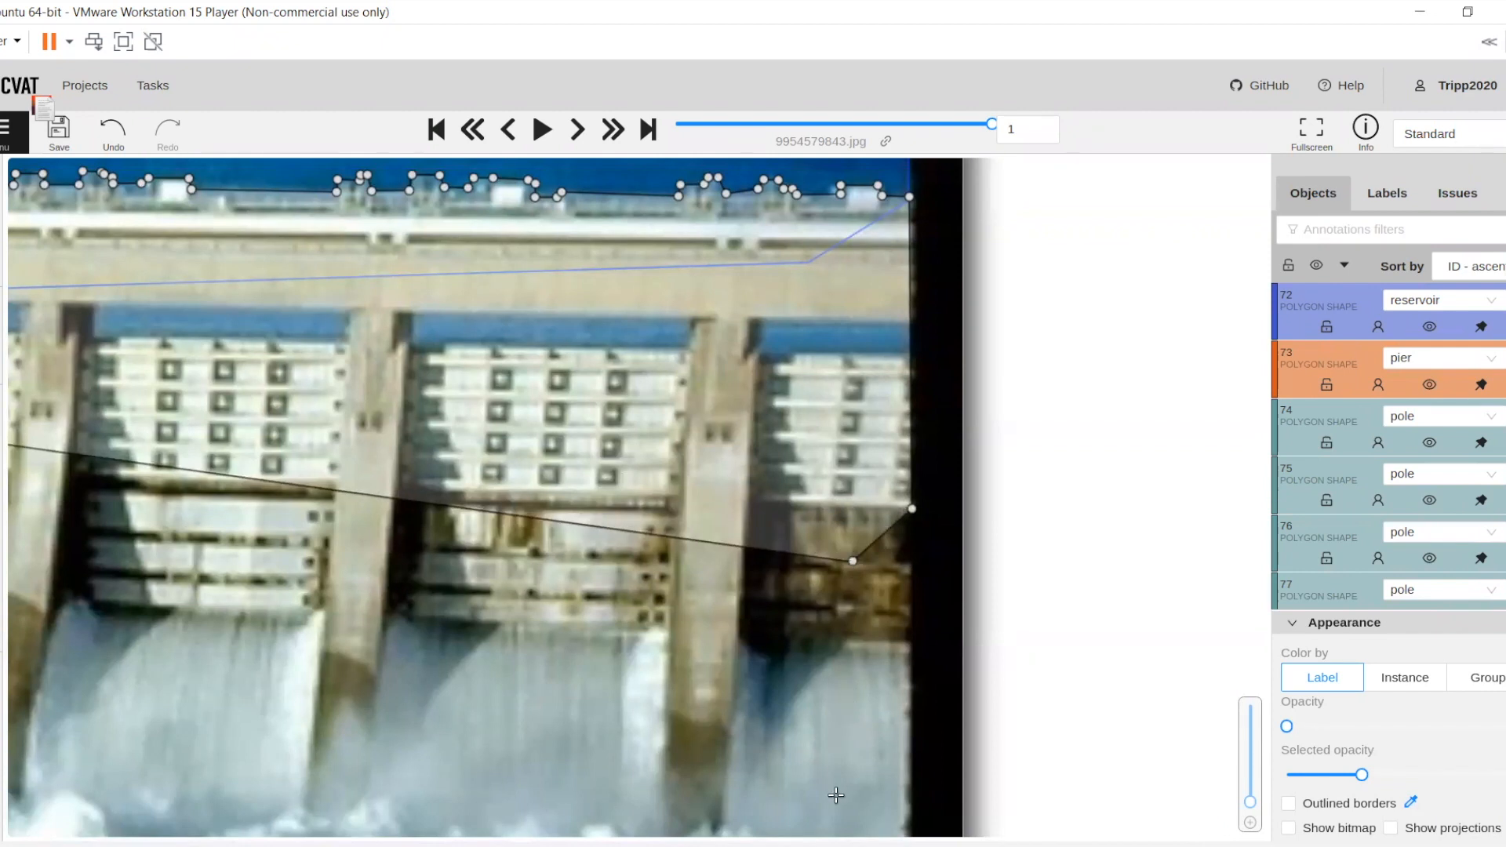
Run the dam outline through the foaming water below the spillways, complete the polygon, and save the annotations
scroll(835, 795, down, 3)
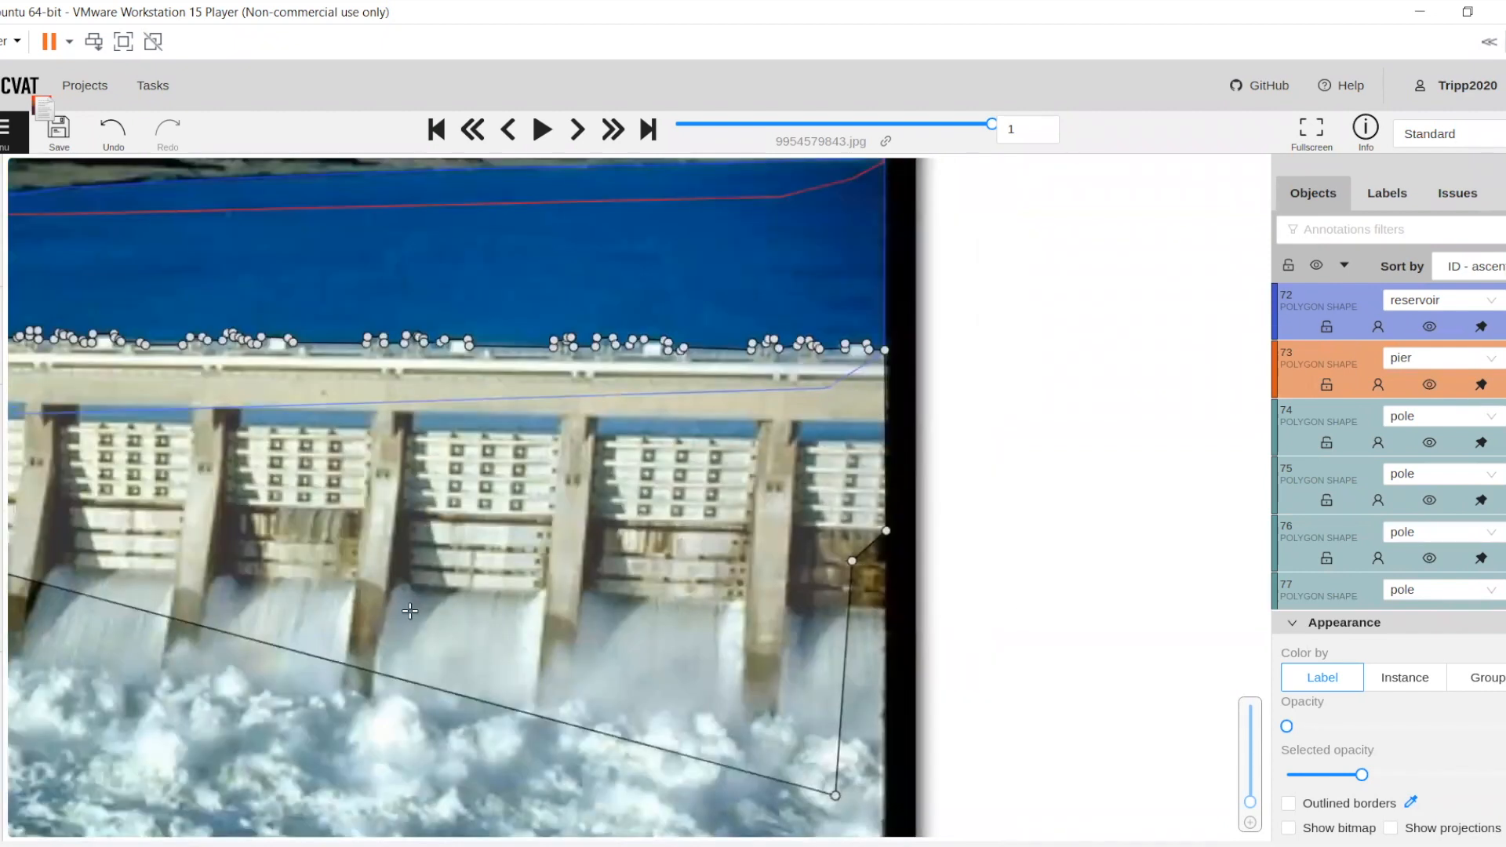
scroll(410, 612, up, 3)
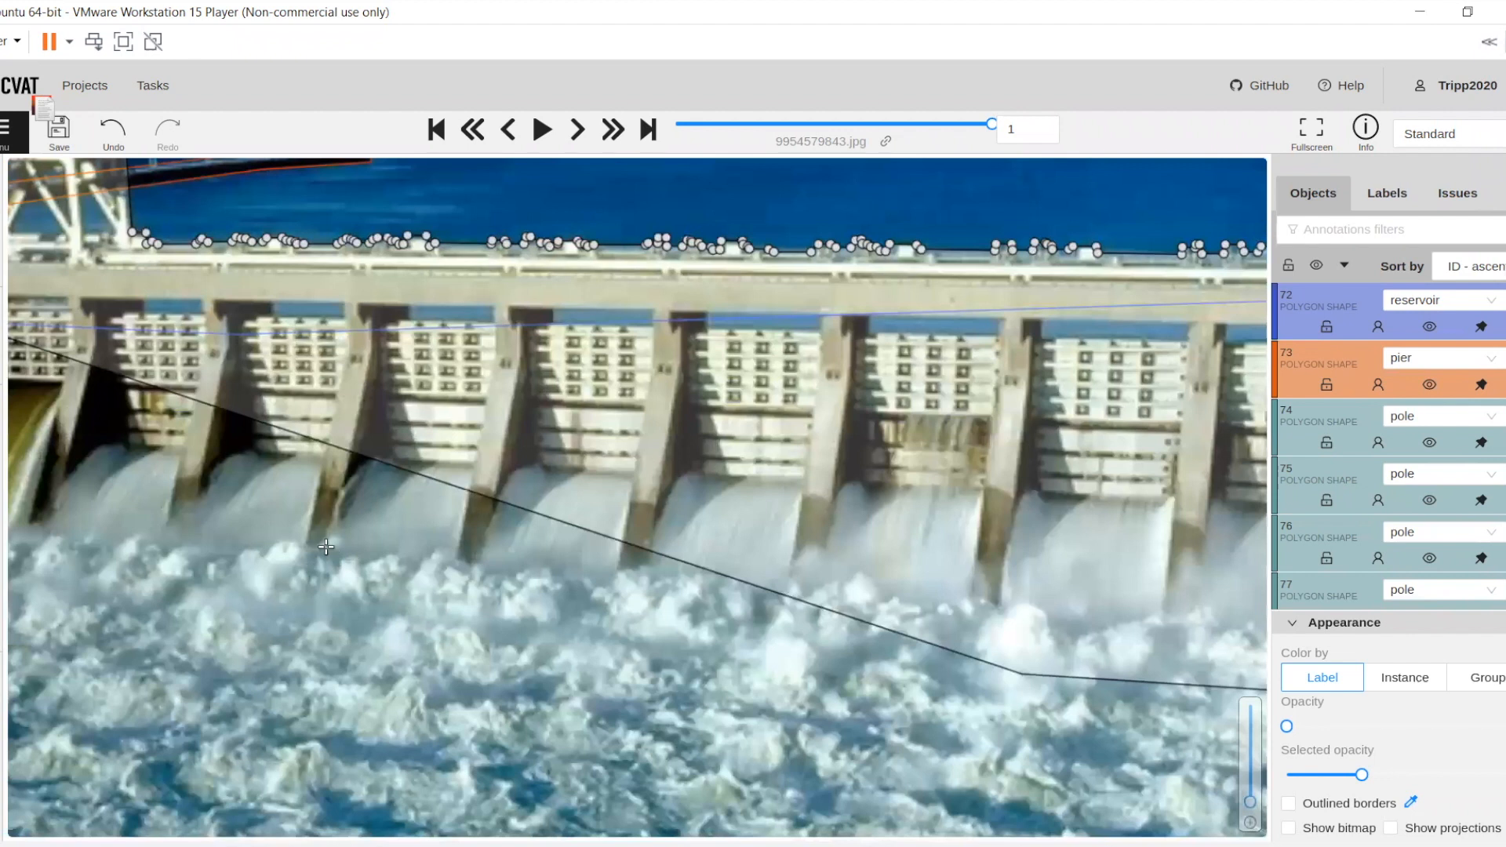
scroll(516, 519, up, 3)
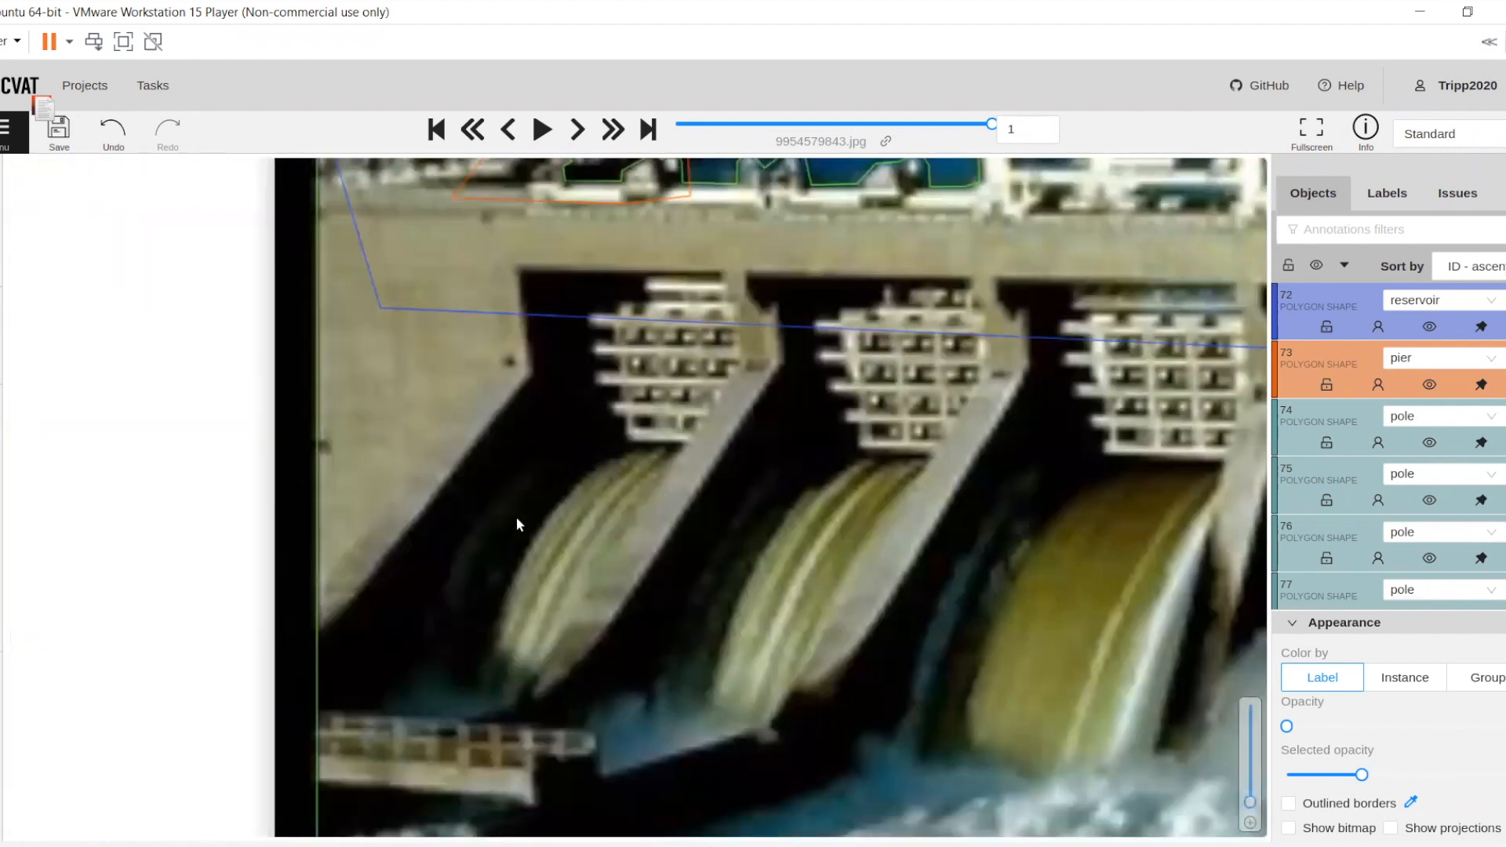
key(n)
key(ctrl+s)
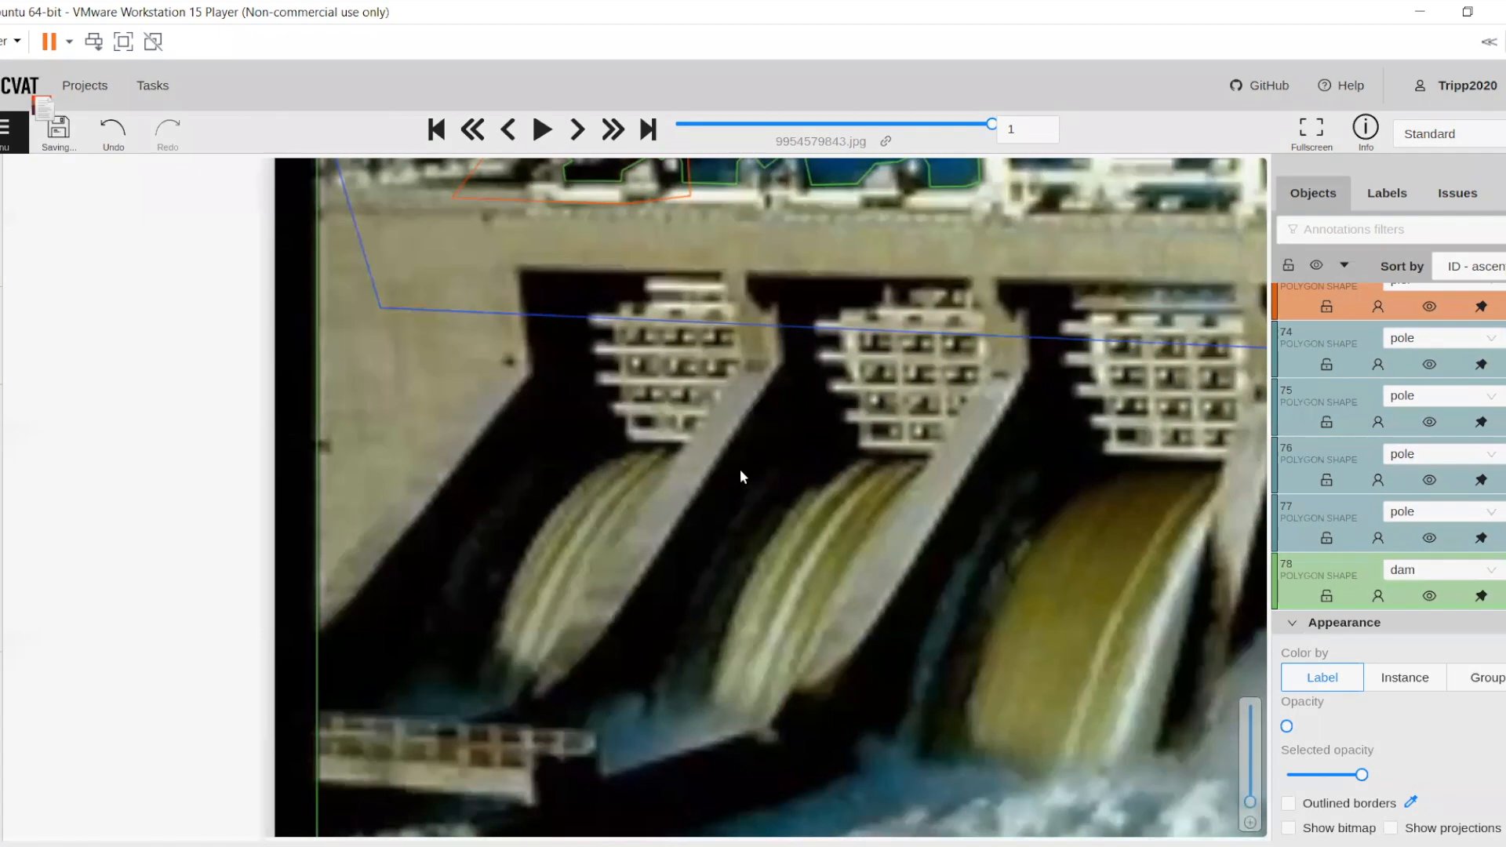
Examine the finished dam polygon's boundary from the leftmost spillways across to the photo's right edge
scroll(766, 463, down, 1)
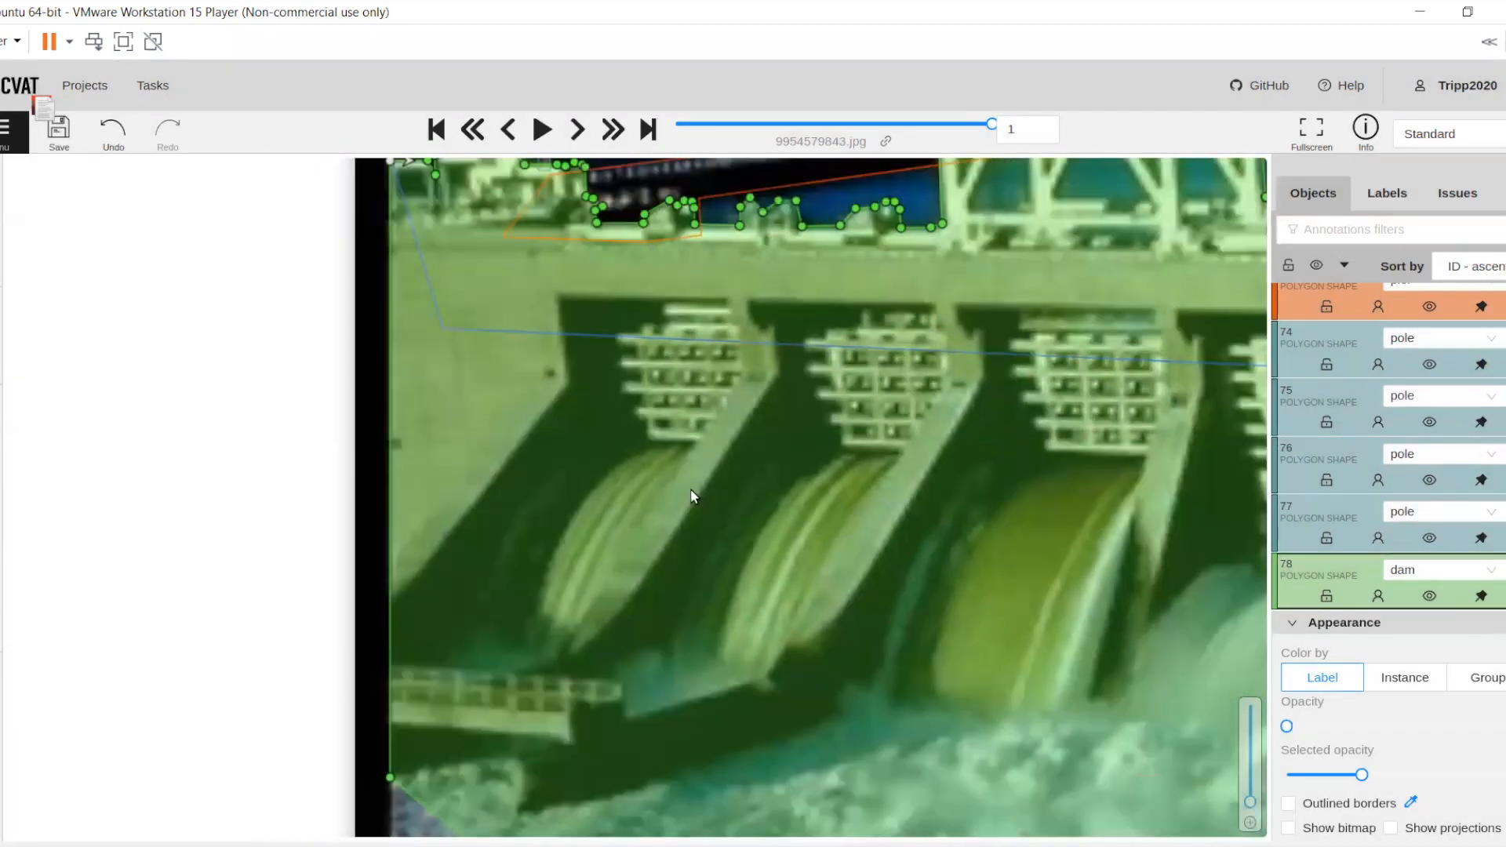
scroll(686, 518, down, 1)
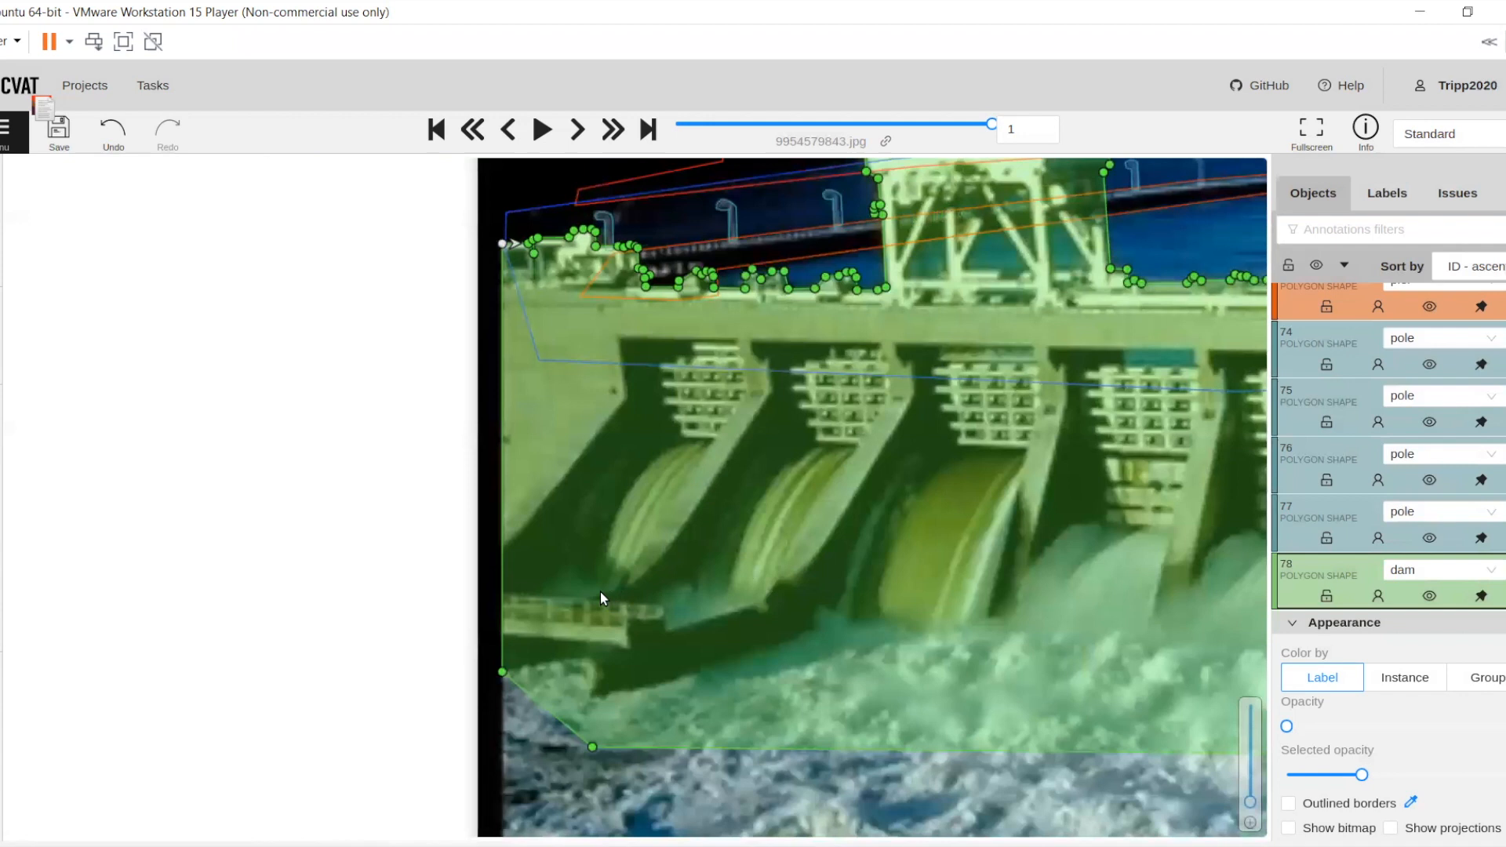
drag(721, 537, 594, 590)
drag(857, 593, 758, 605)
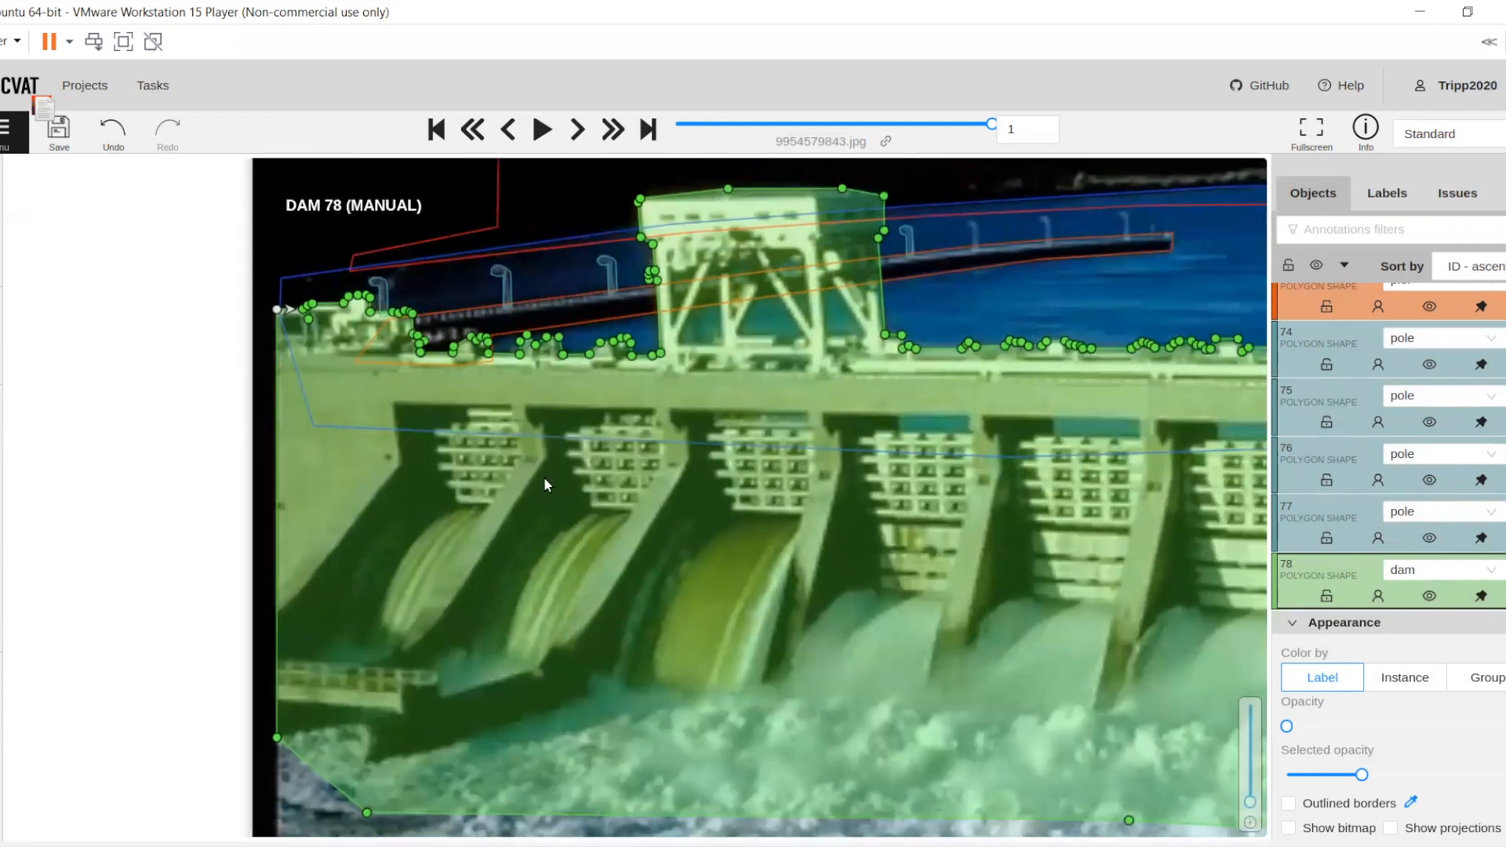
scroll(547, 485, down, 3)
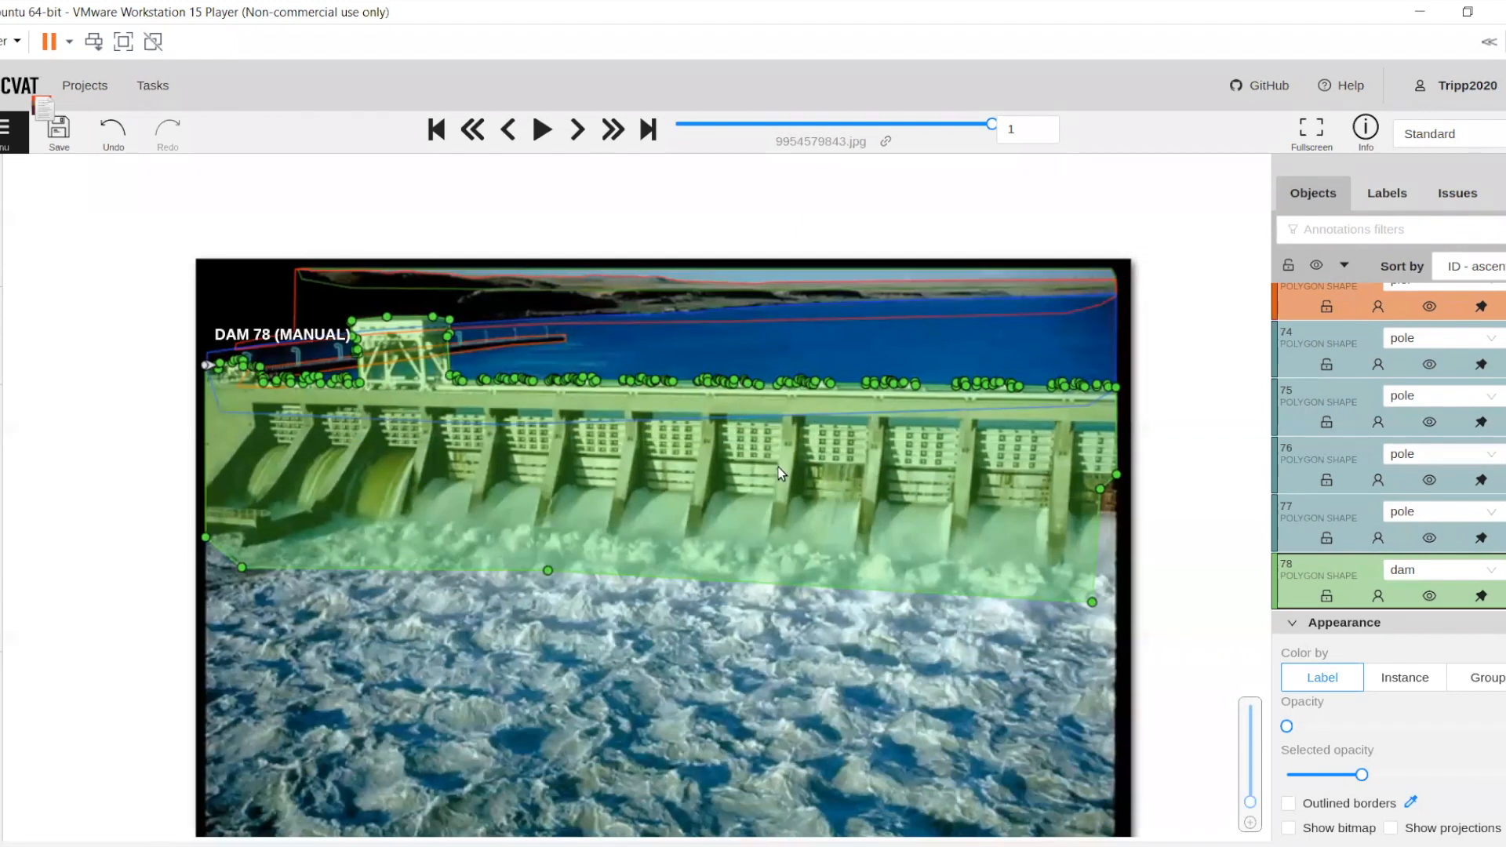
drag(777, 467, 713, 484)
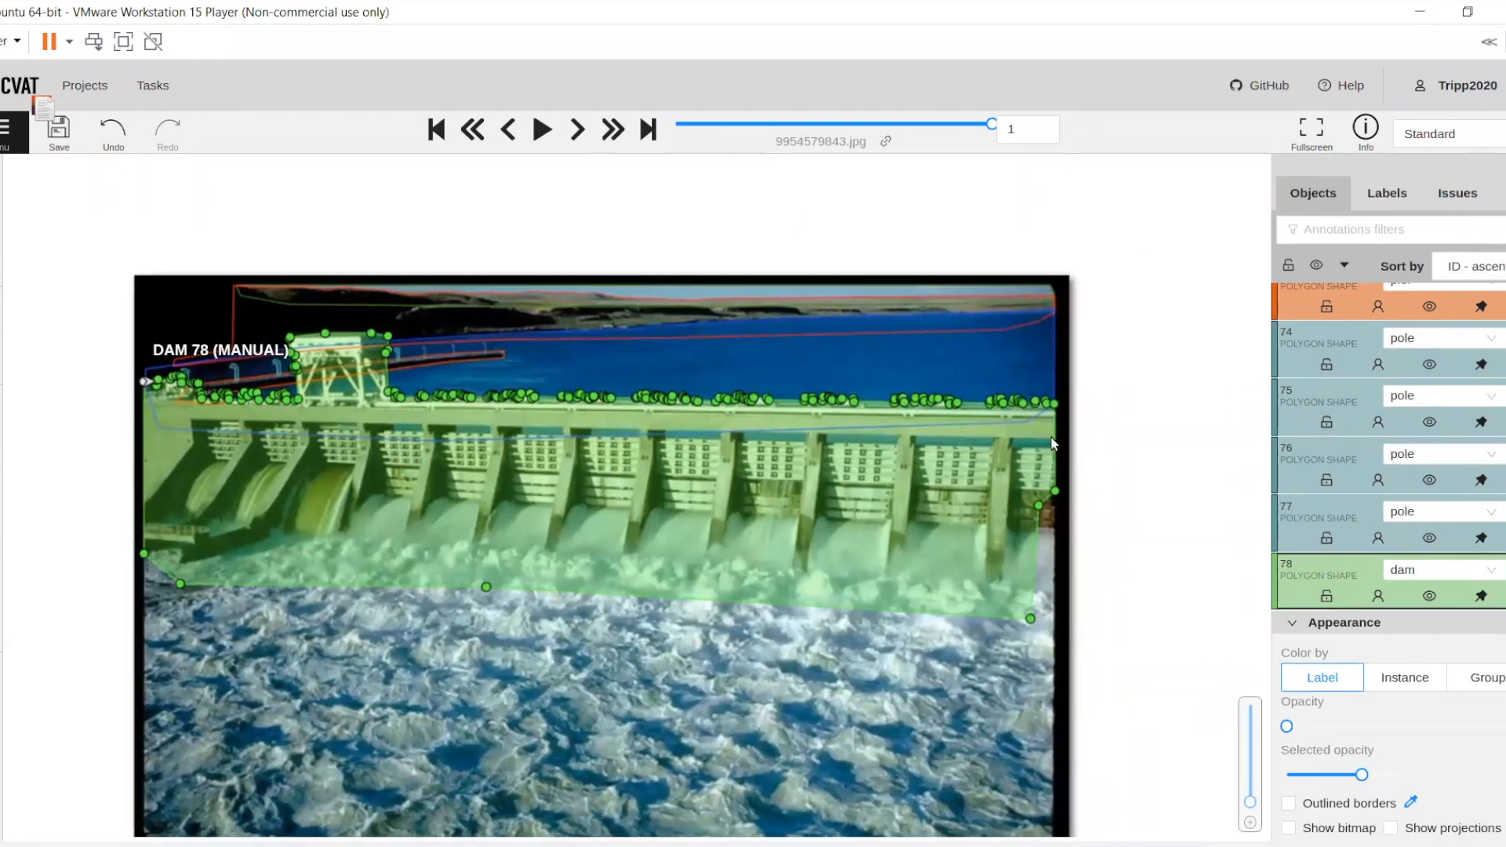
scroll(1048, 437, up, 1)
scroll(846, 216, up, 8)
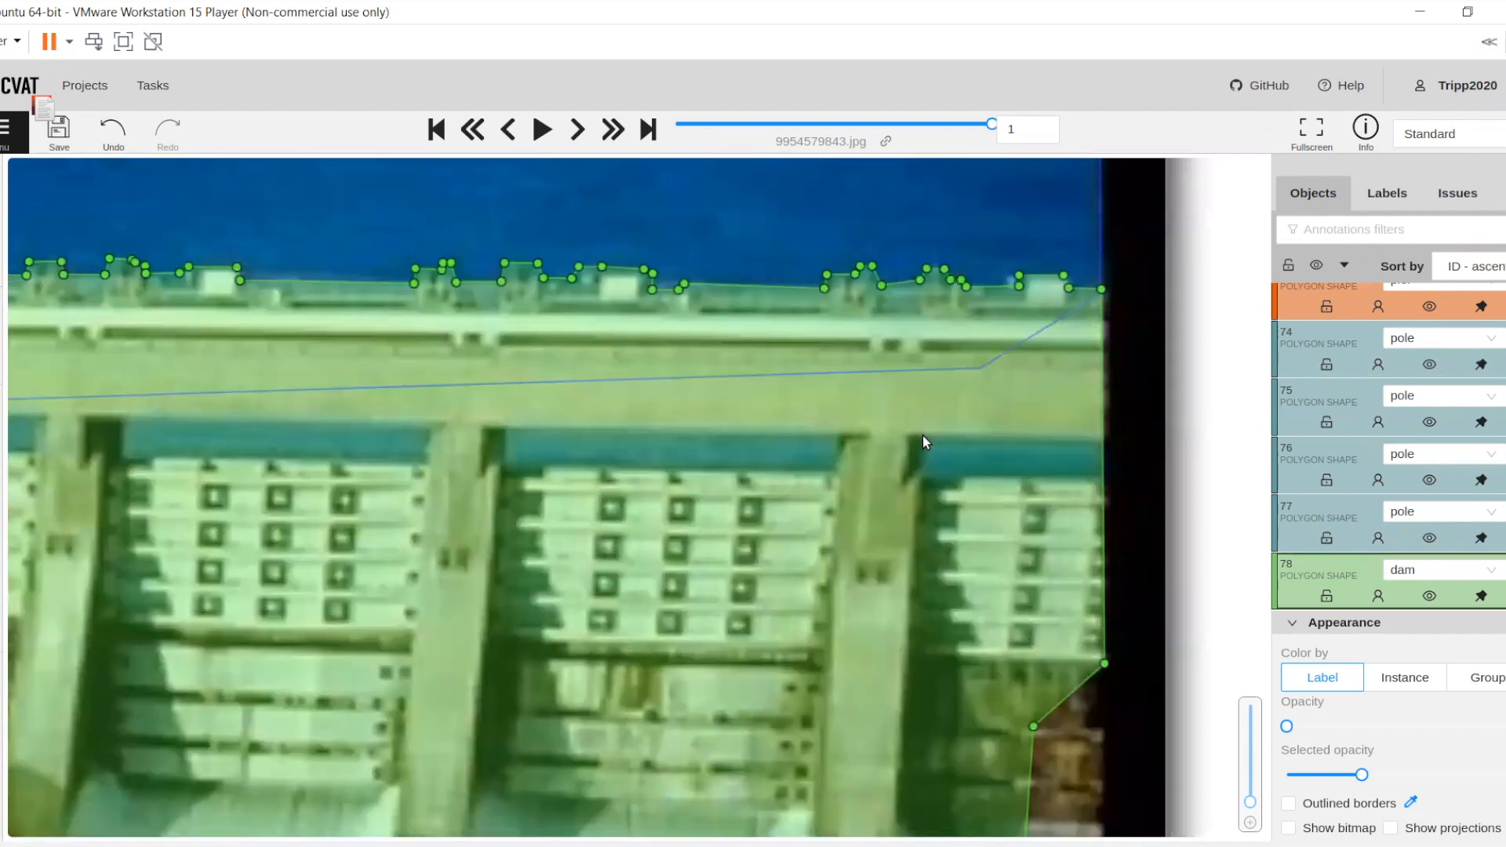
Move the dam polygon's vertex on the photo's right edge up to the underside of the deck
drag(996, 454, 977, 426)
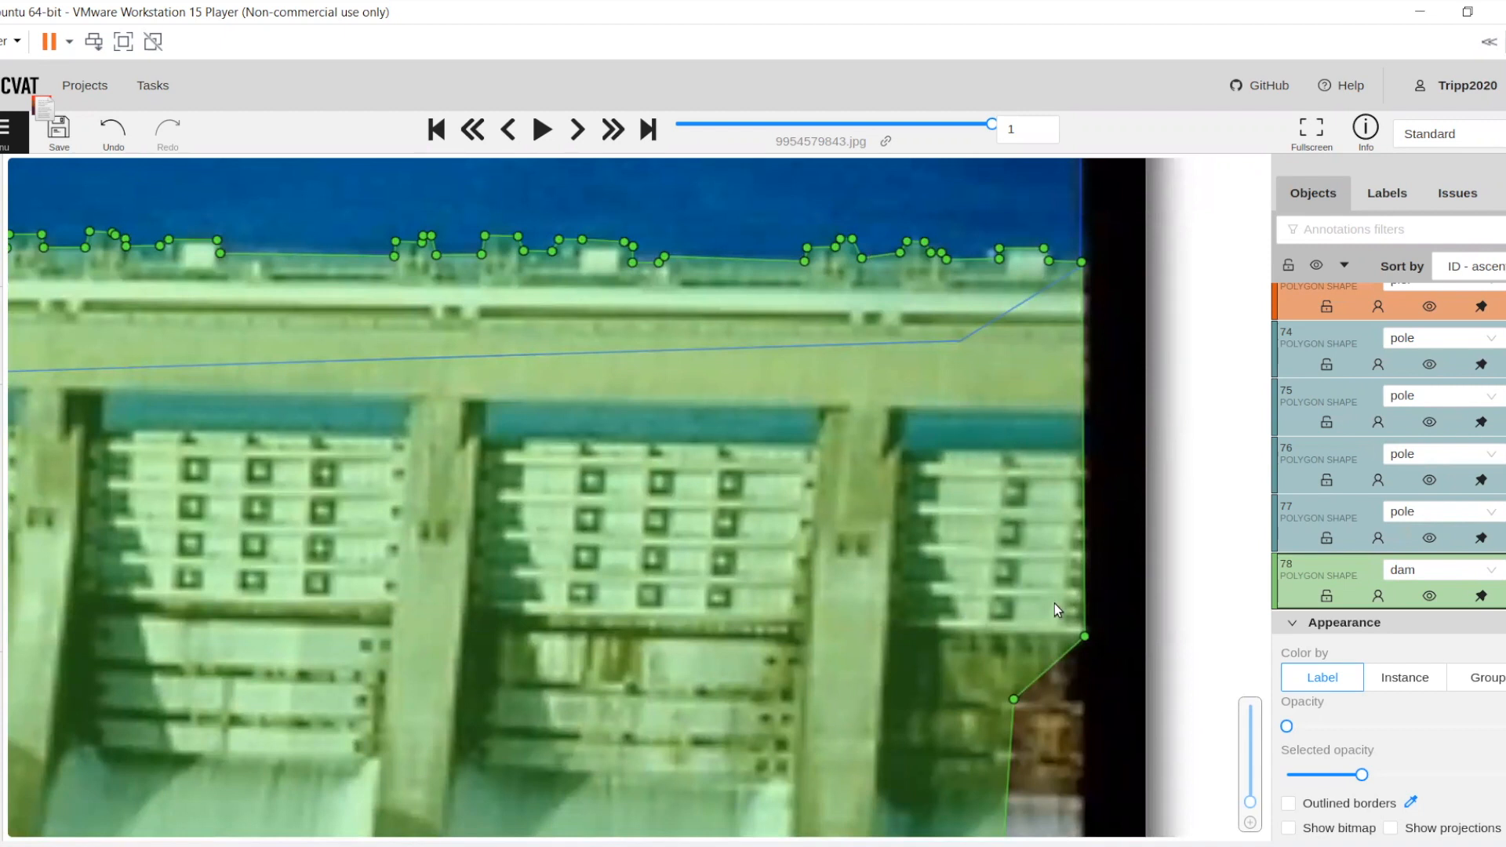
drag(1085, 635, 1068, 477)
drag(1084, 423, 1084, 416)
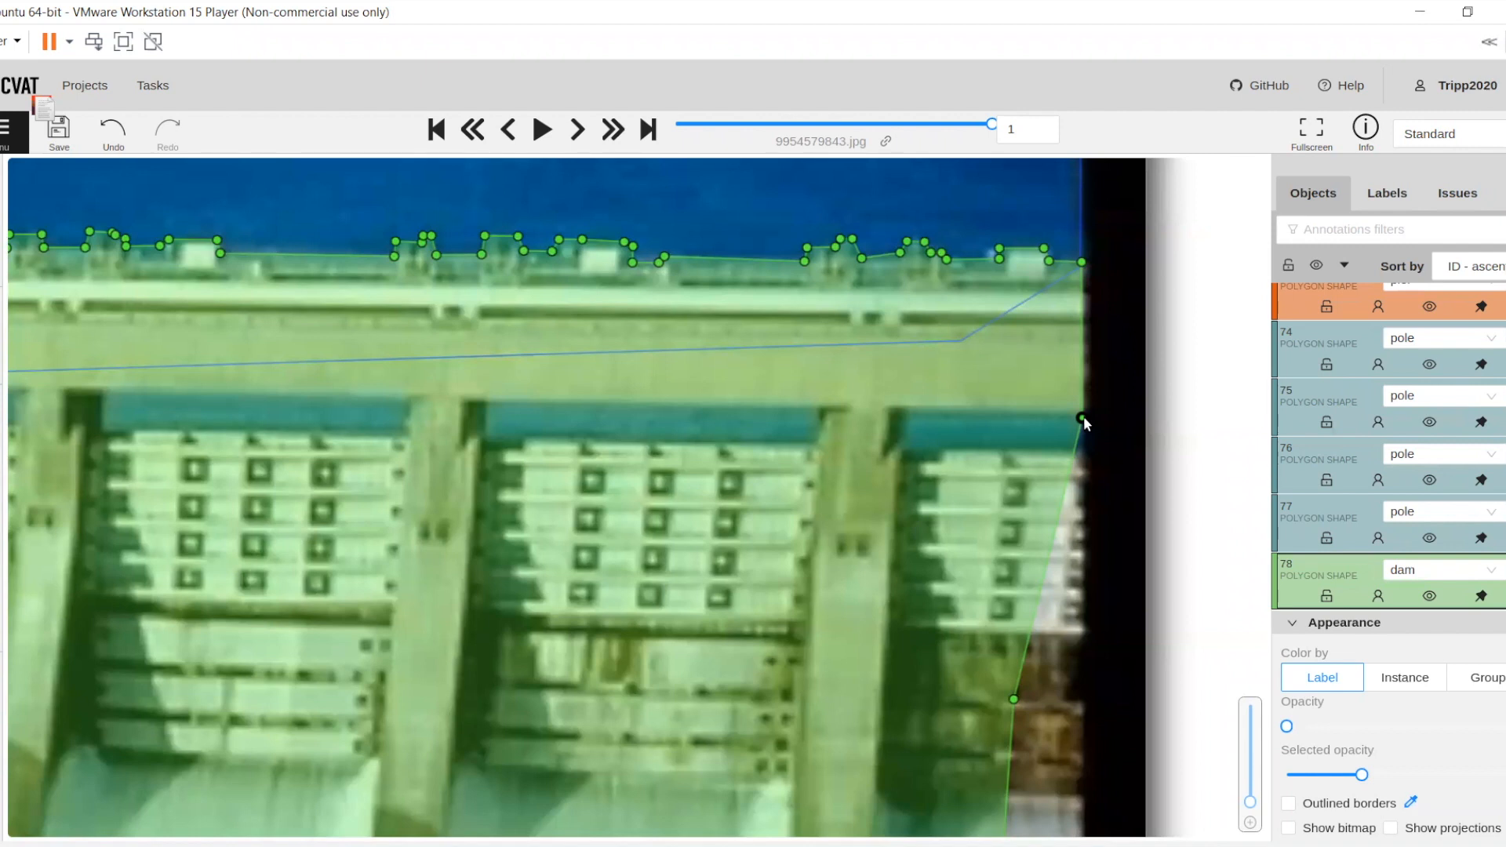
Try to redraw the dam boundary from the moved vertex around the blue strip above the rightmost gate
shift+click(1084, 417)
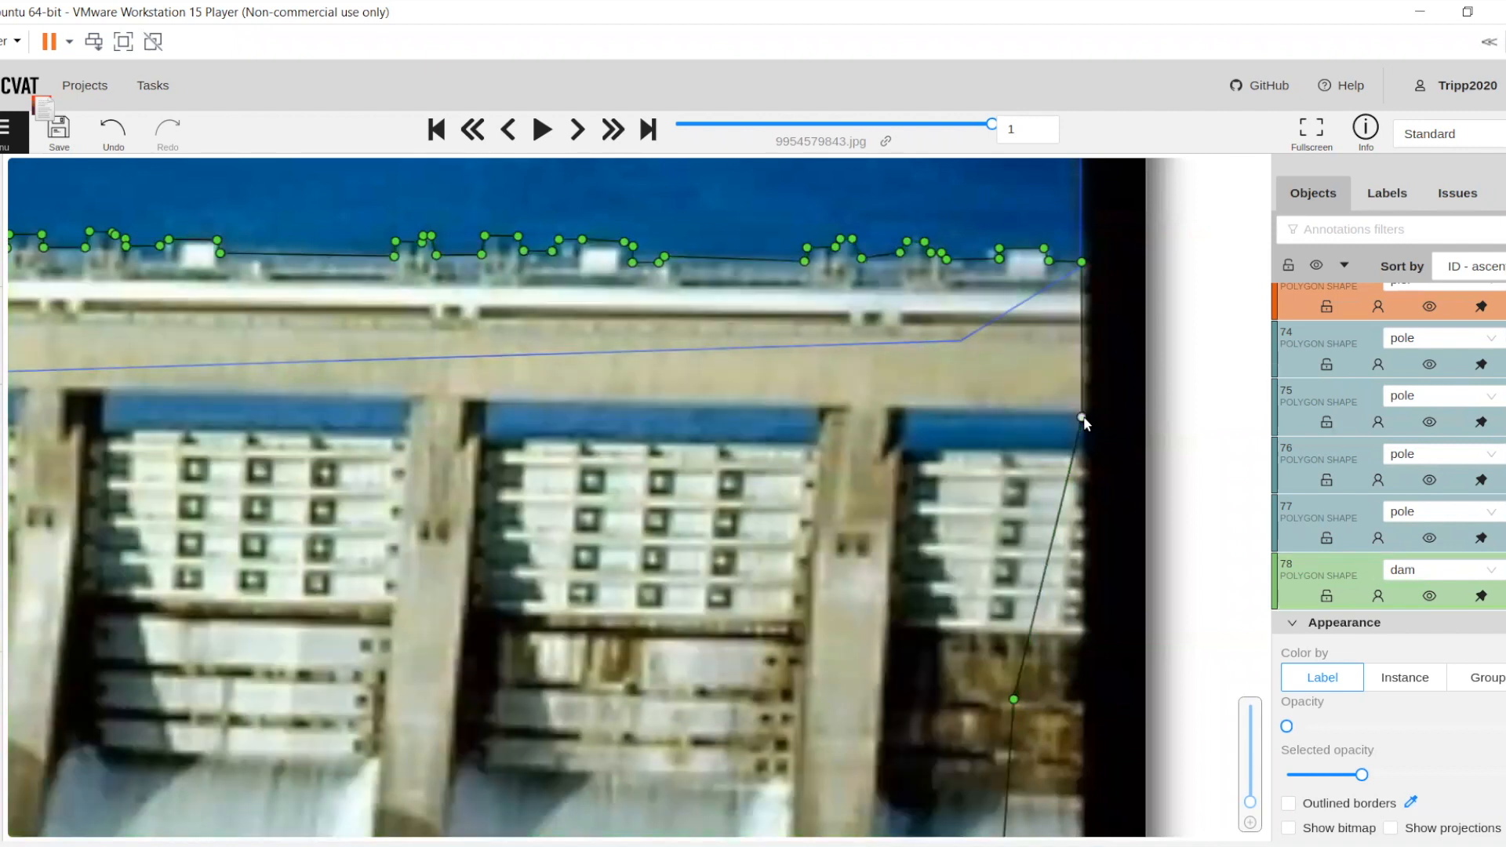
click(904, 412)
drag(901, 622, 924, 403)
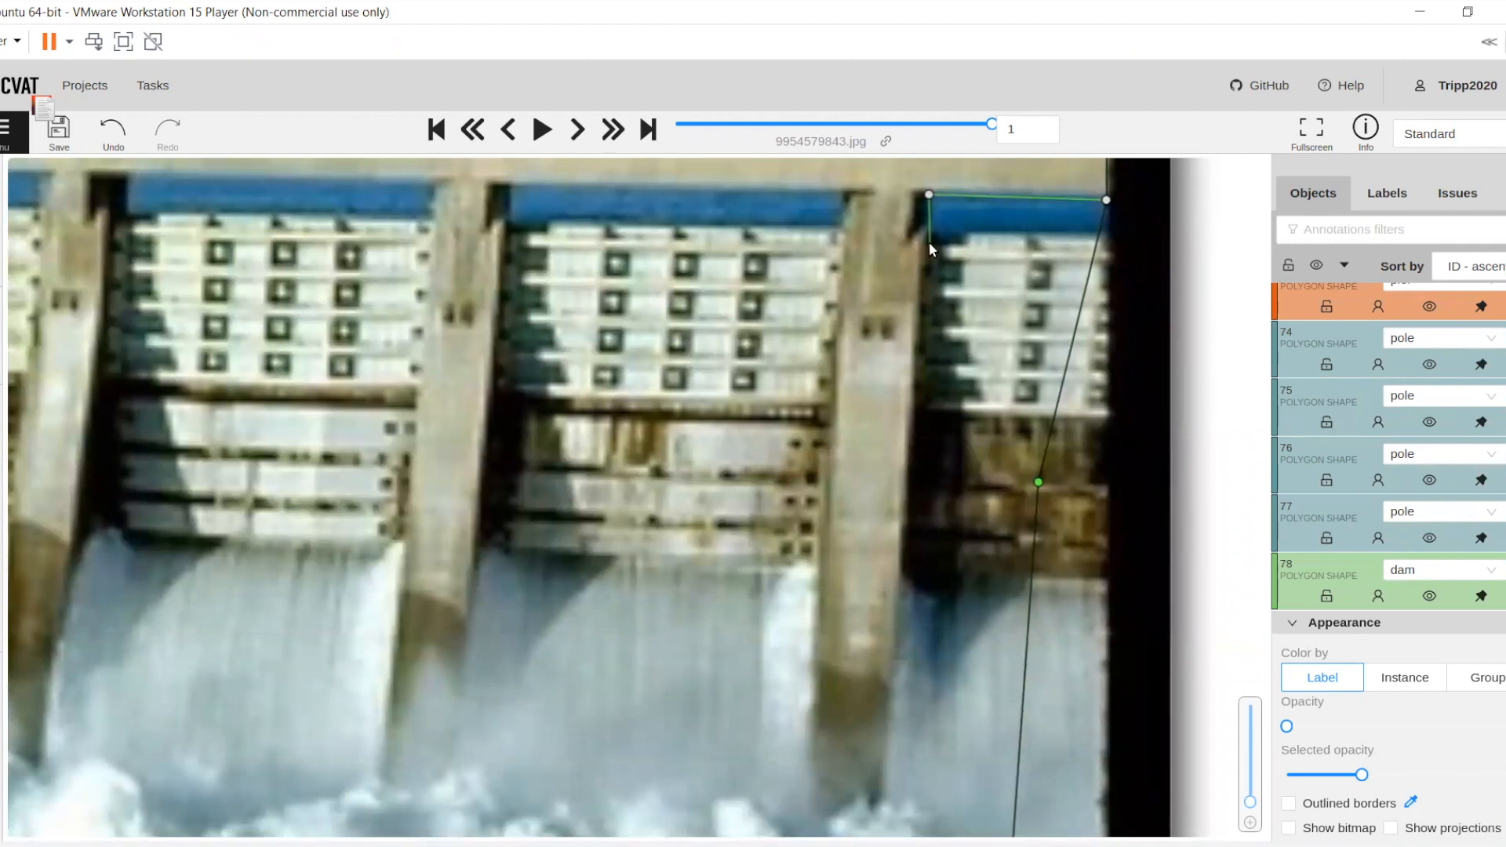
drag(925, 256, 906, 397)
scroll(906, 397, down, 2)
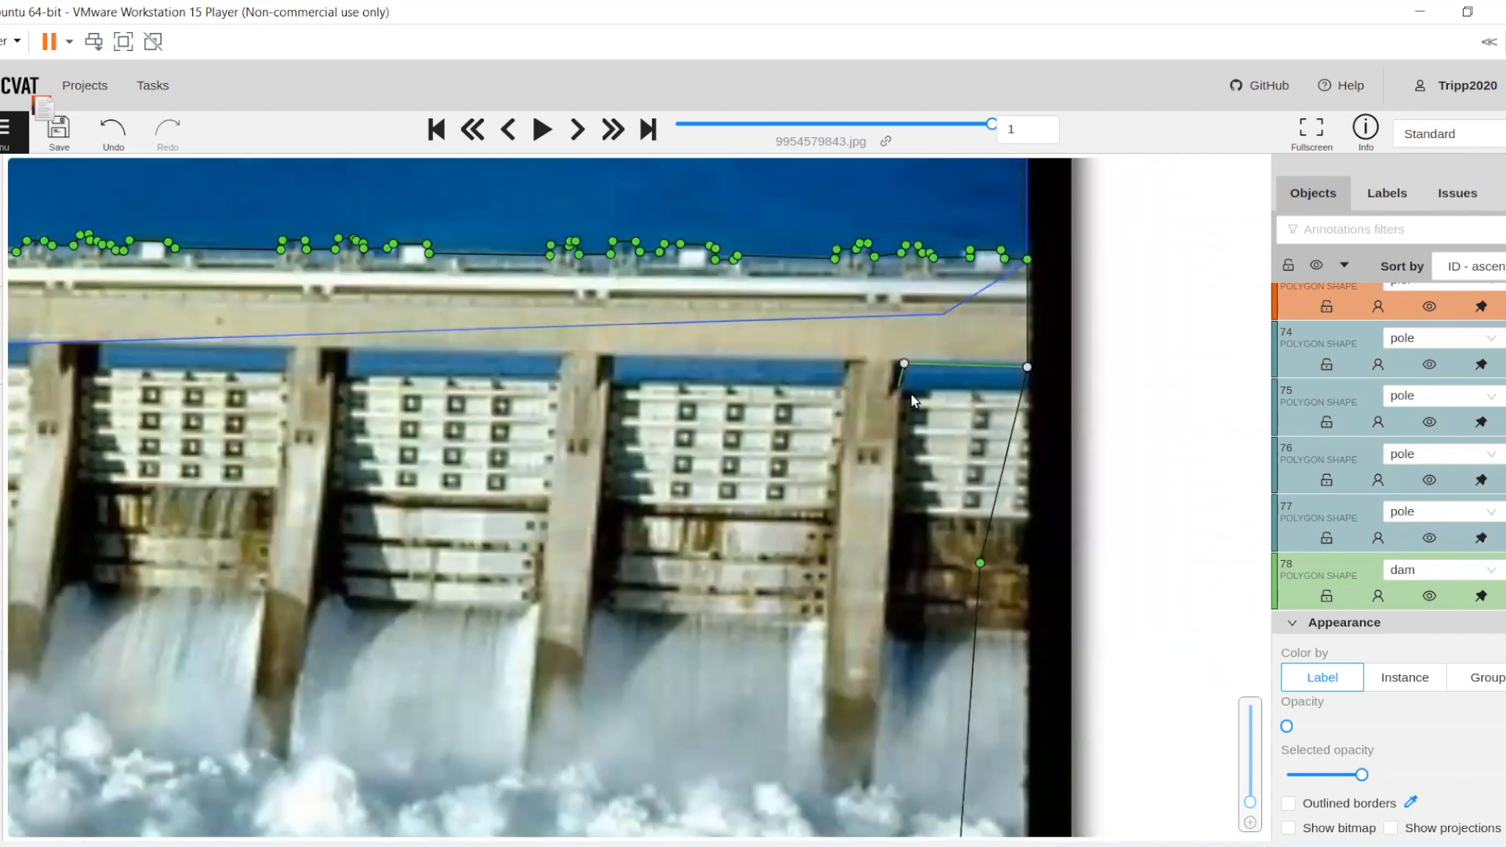
scroll(907, 393, up, 3)
scroll(907, 392, up, 1)
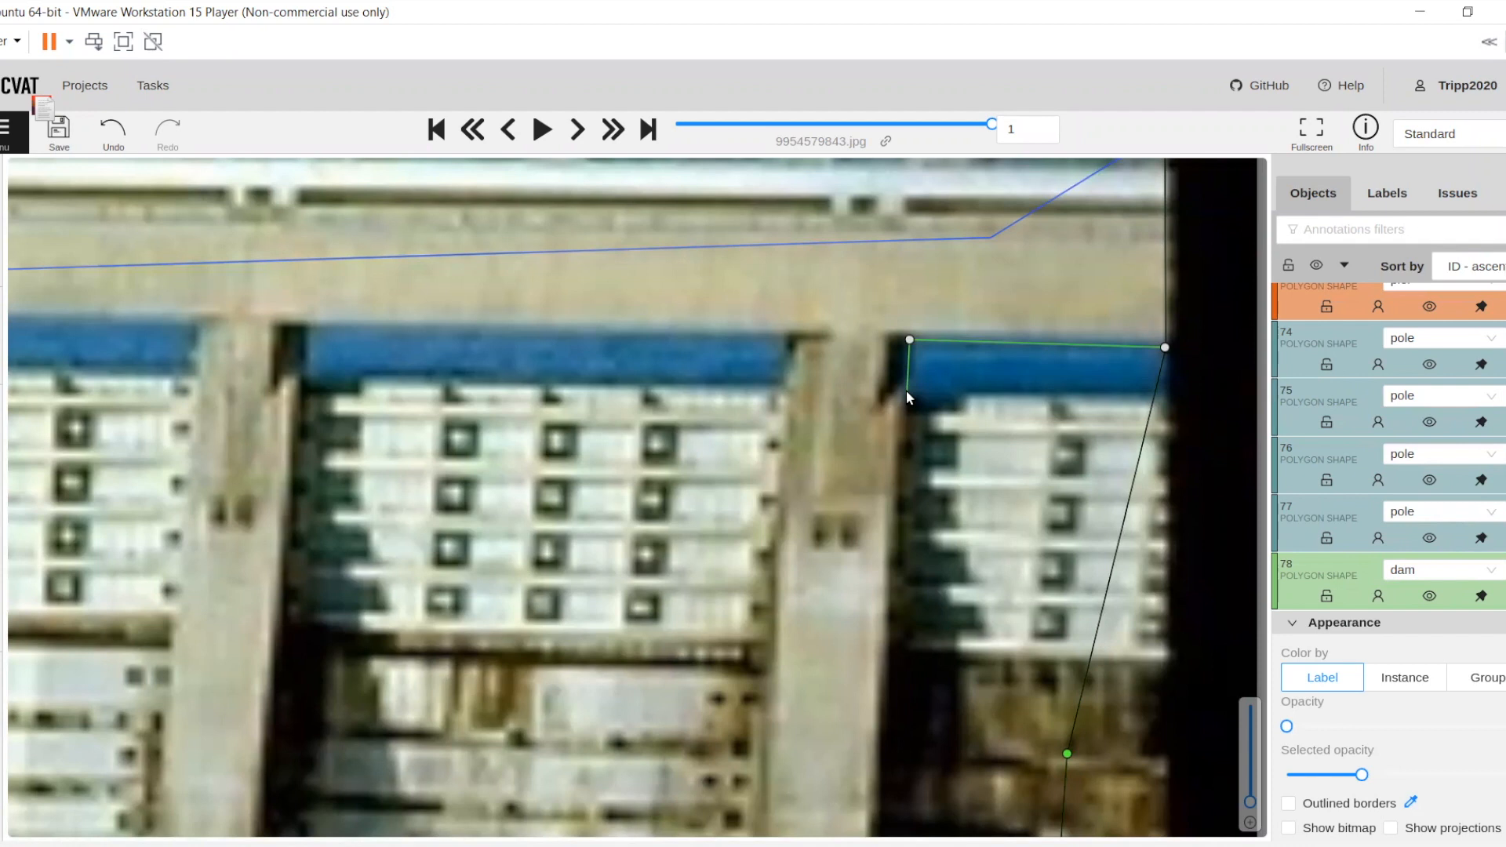
scroll(908, 389, down, 1)
scroll(921, 451, down, 1)
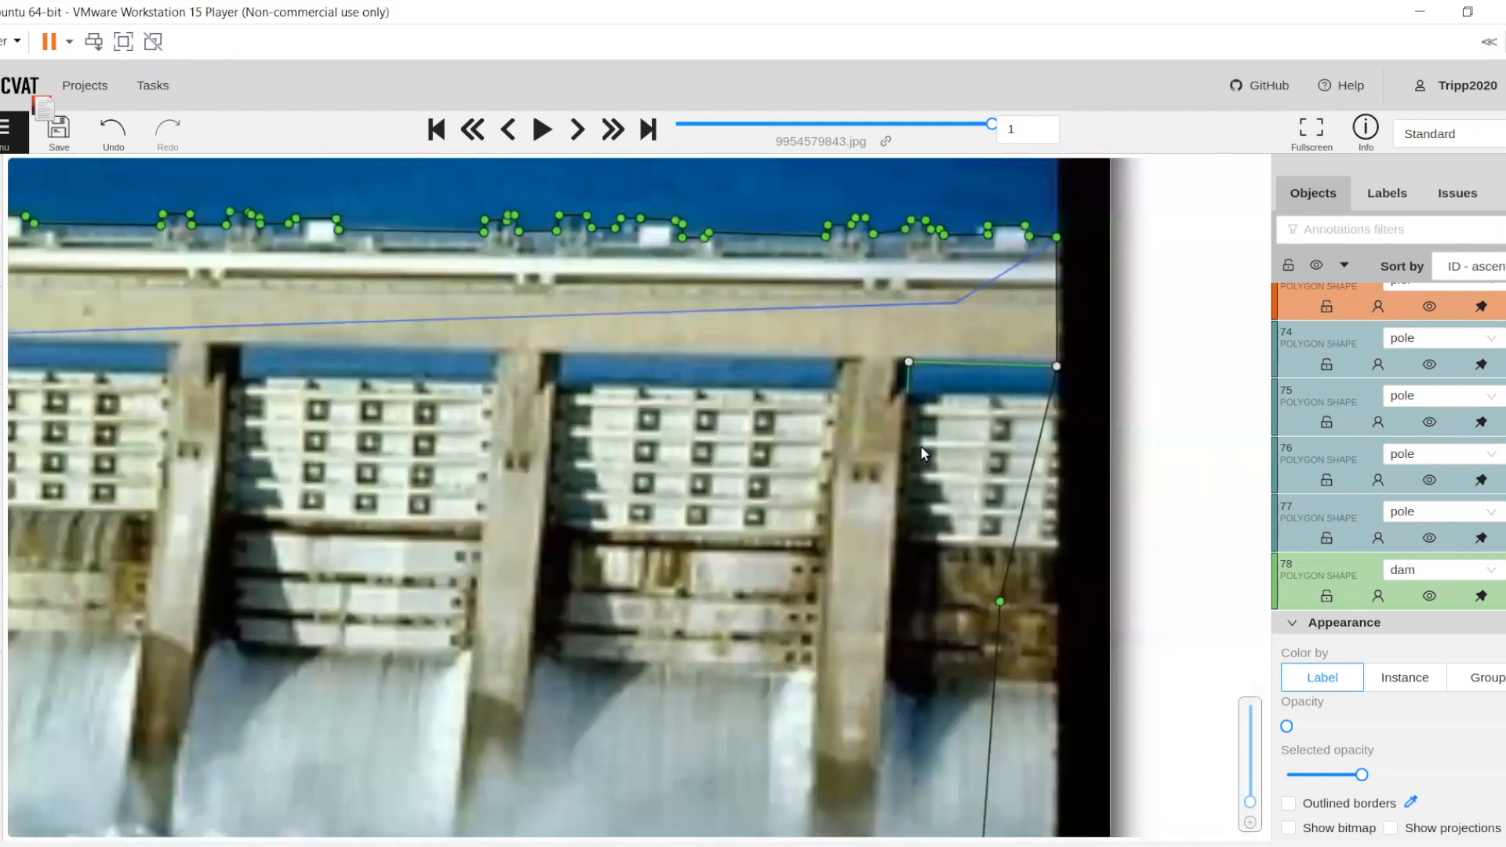
scroll(924, 449, up, 2)
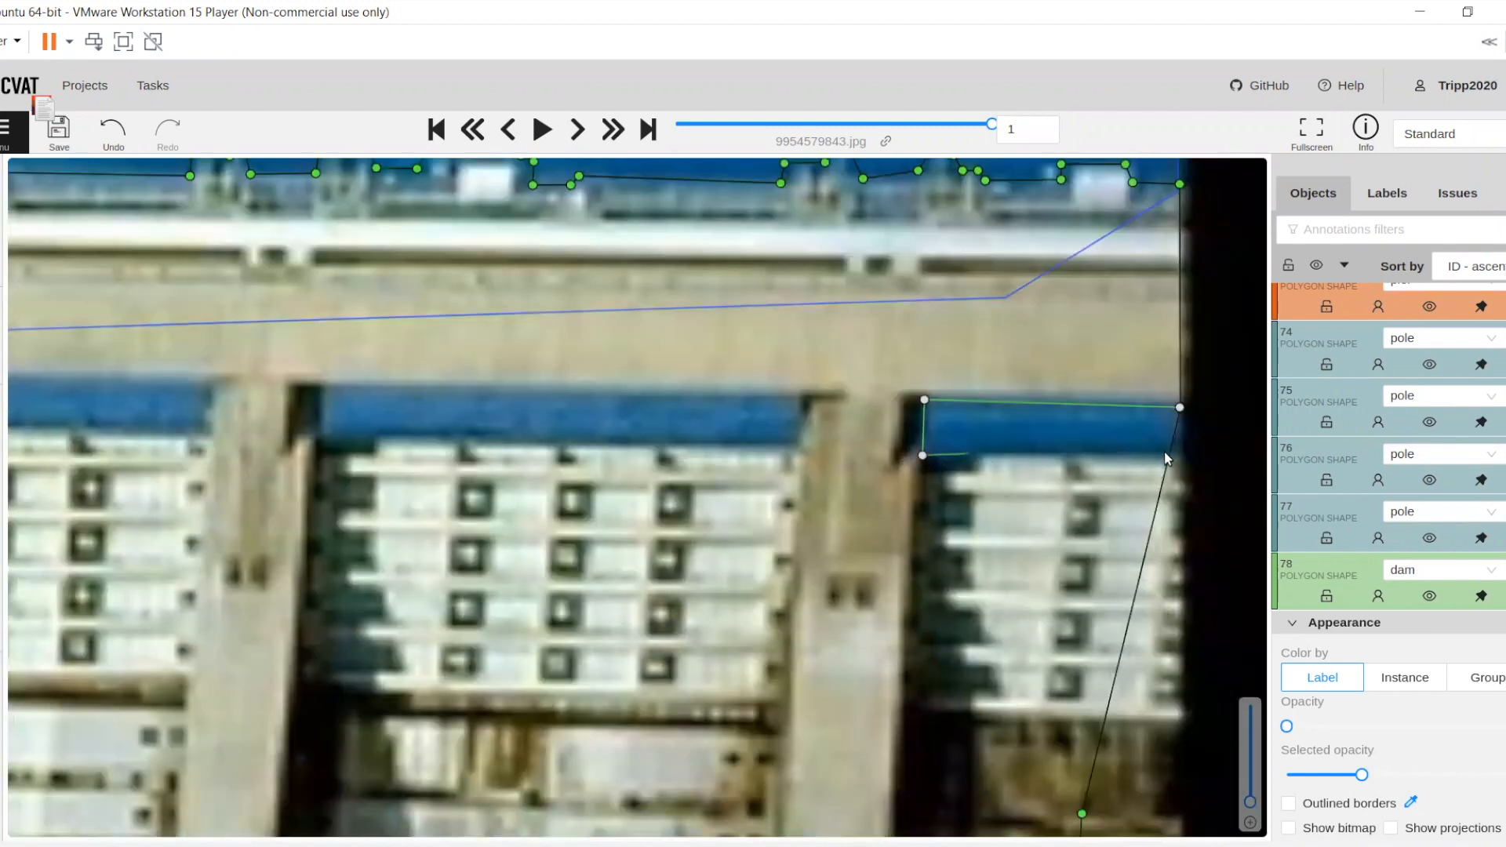
click(1187, 452)
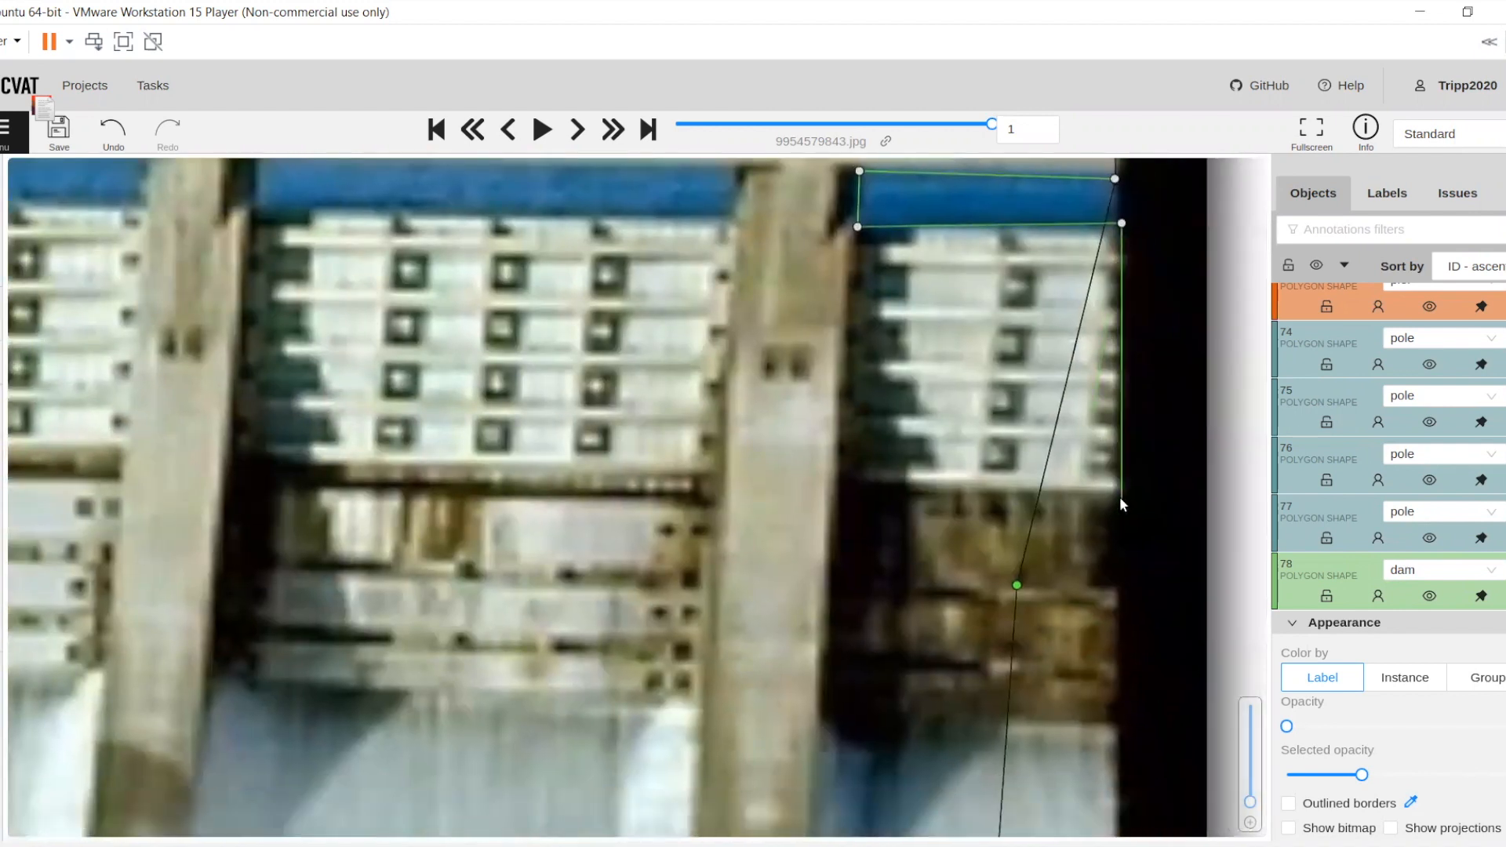
Try to continue the redrawn dam boundary around the rightmost gate and down the adjacent pier's right side
click(1119, 496)
scroll(849, 542, down, 2)
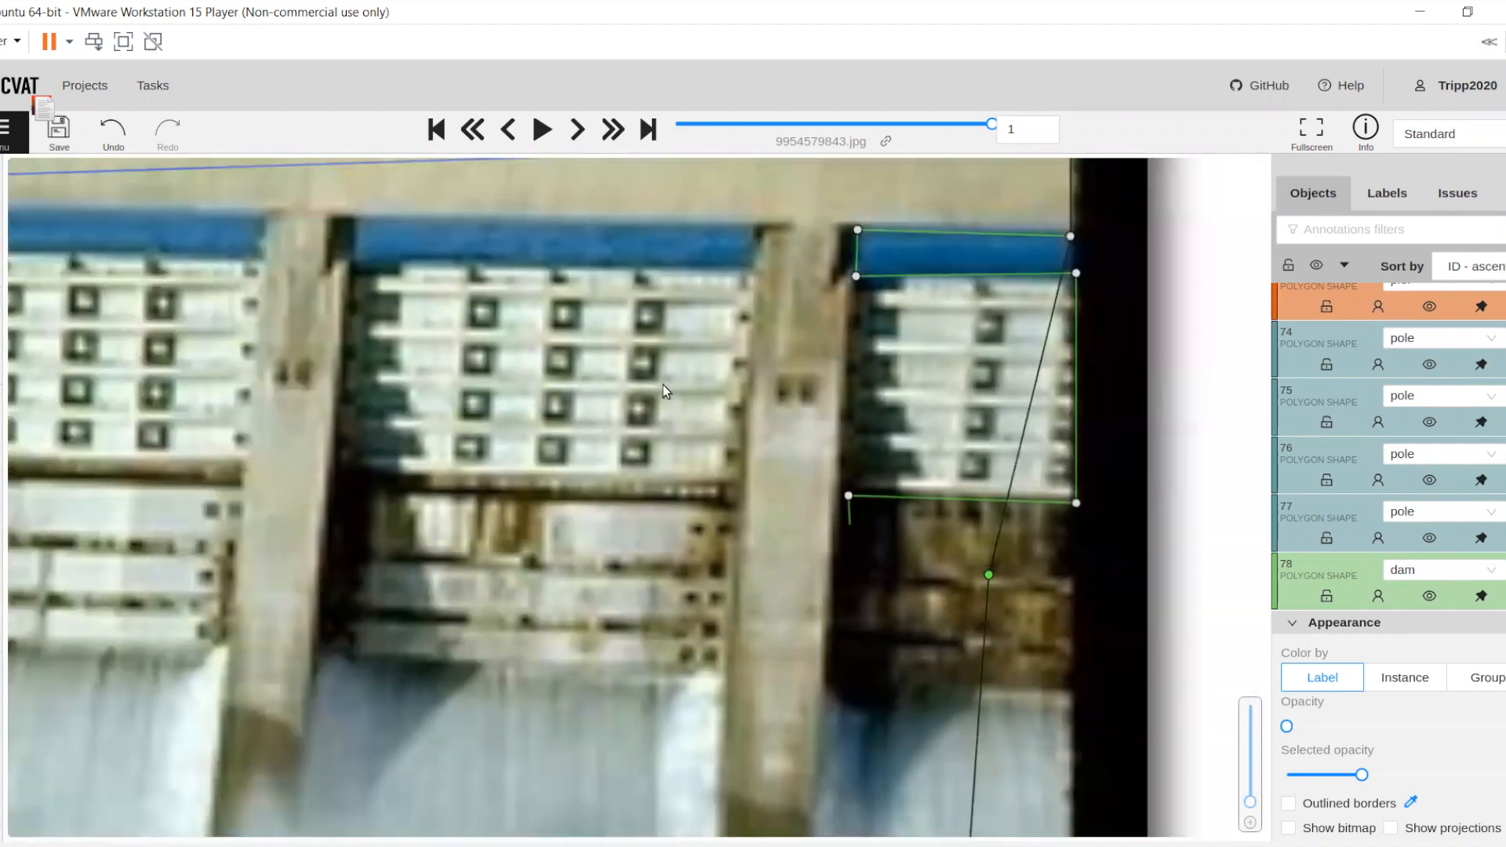
drag(600, 415, 638, 287)
scroll(669, 407, down, 2)
drag(687, 417, 753, 550)
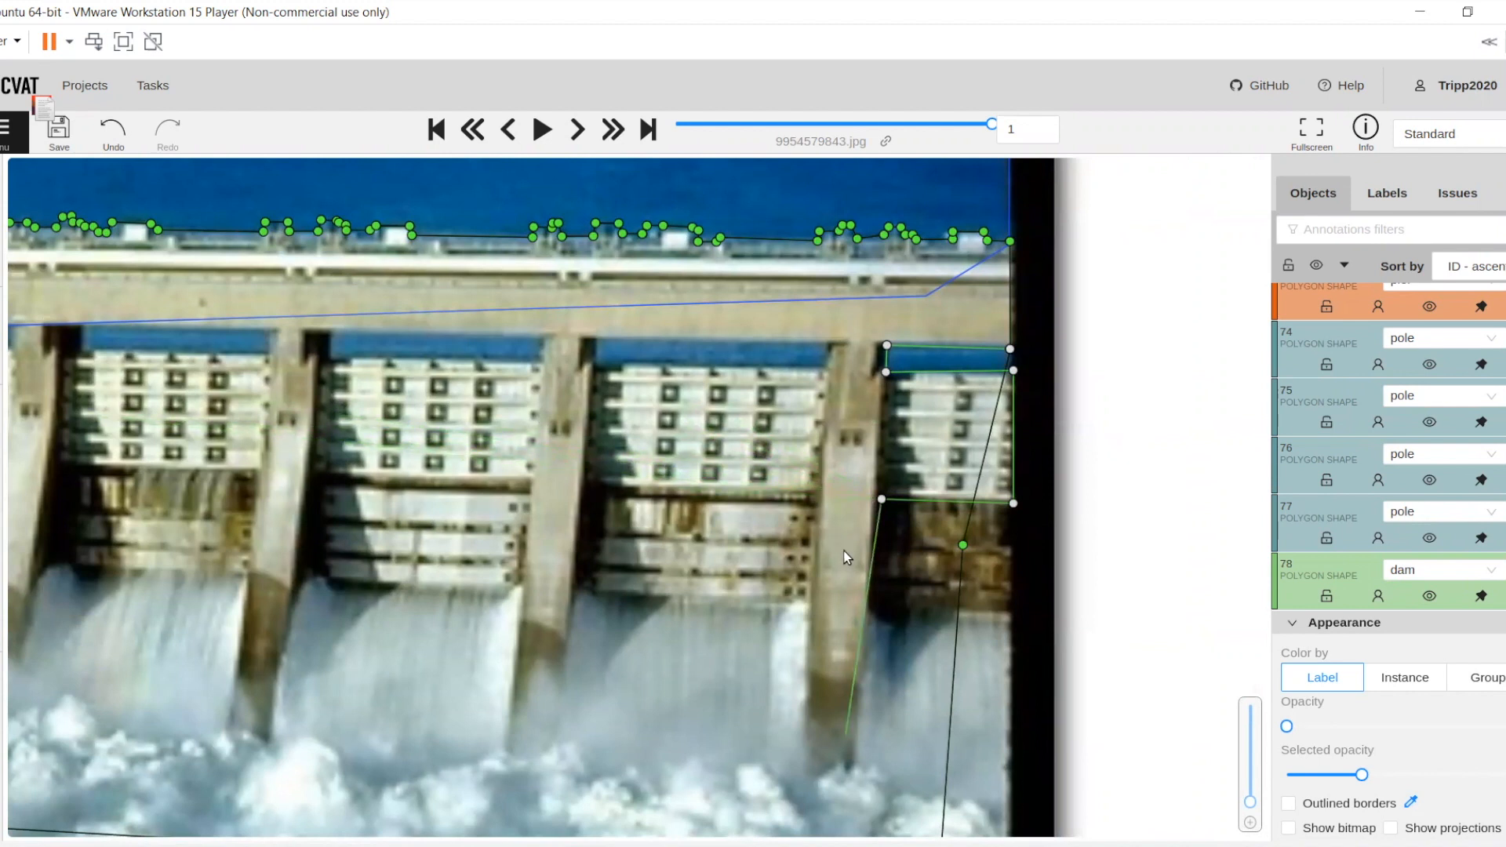
drag(843, 551, 837, 569)
scroll(822, 590, up, 4)
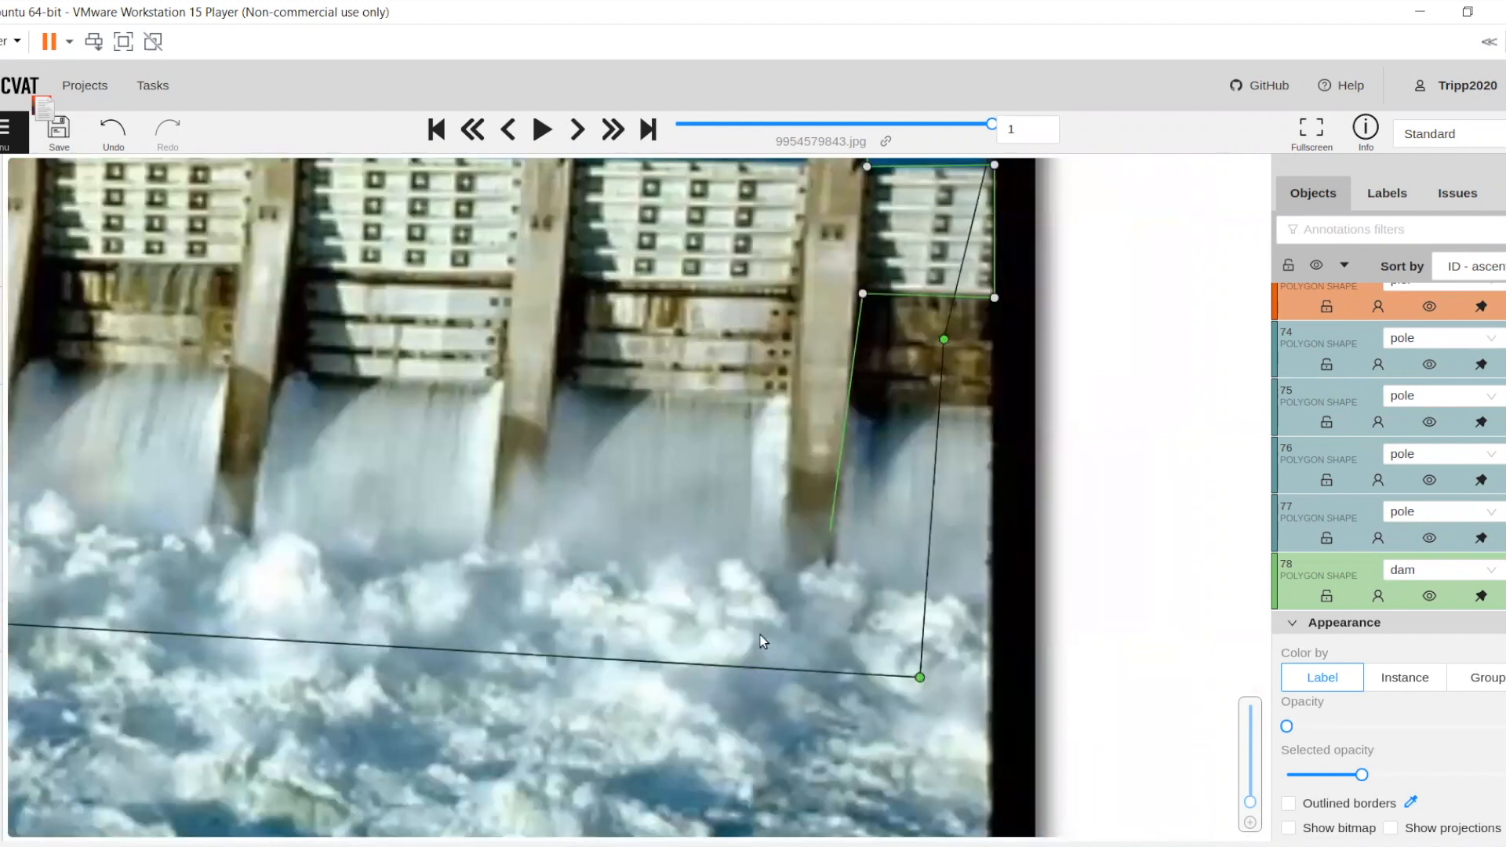
Try to carry the redrawn boundary around the foot of the rightmost pier and up its left side to the deck
click(770, 643)
click(743, 622)
click(738, 558)
drag(713, 443, 661, 839)
click(728, 233)
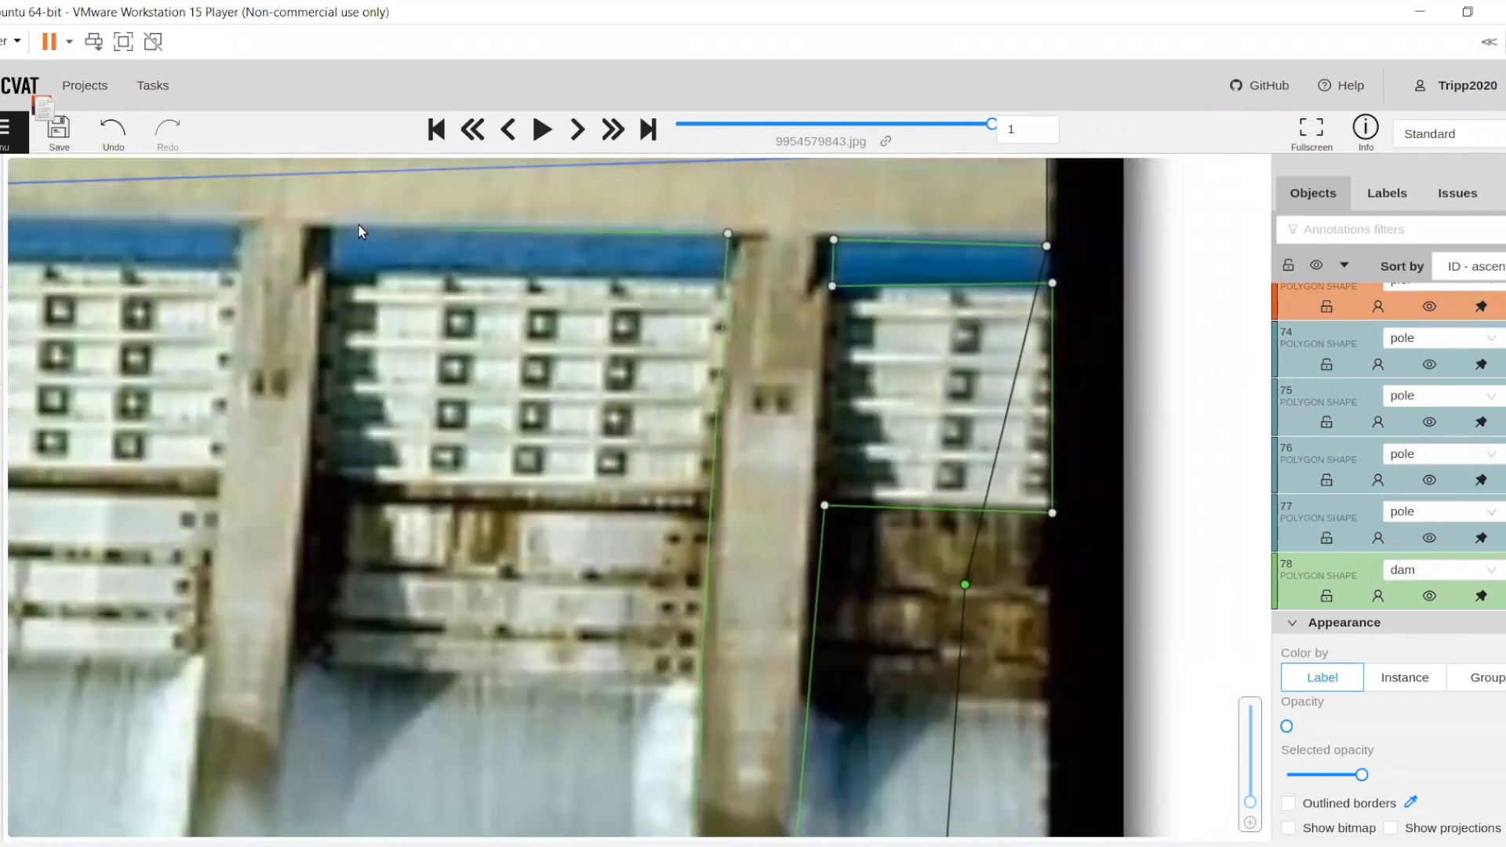
Try to trace the redrawn boundary around the blue strip above the second gate from the right and along that gate's lower edge
click(329, 230)
click(331, 274)
scroll(720, 281, up, 1)
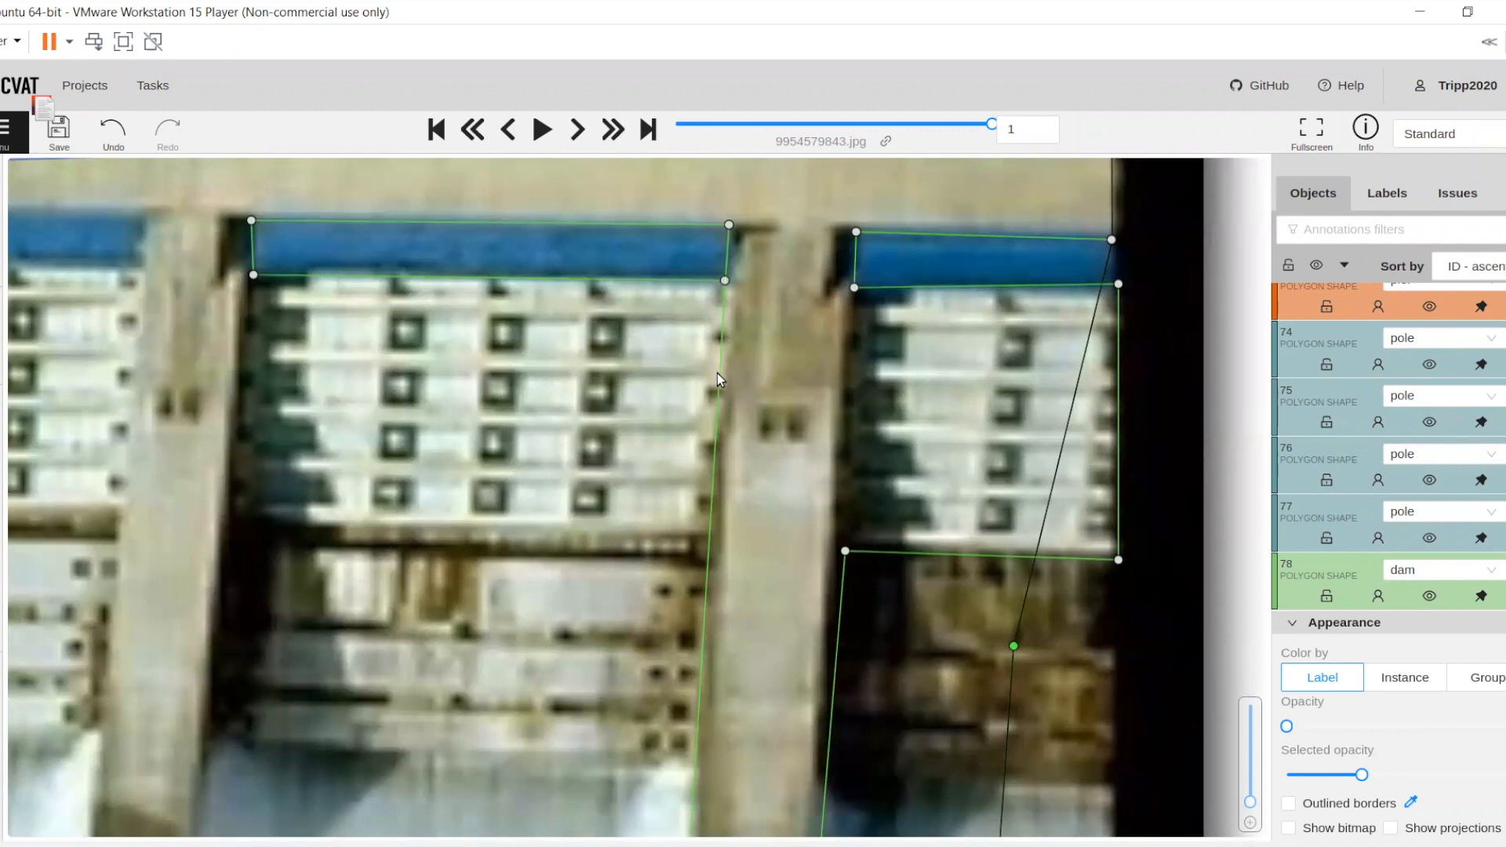
click(707, 558)
drag(284, 545, 689, 441)
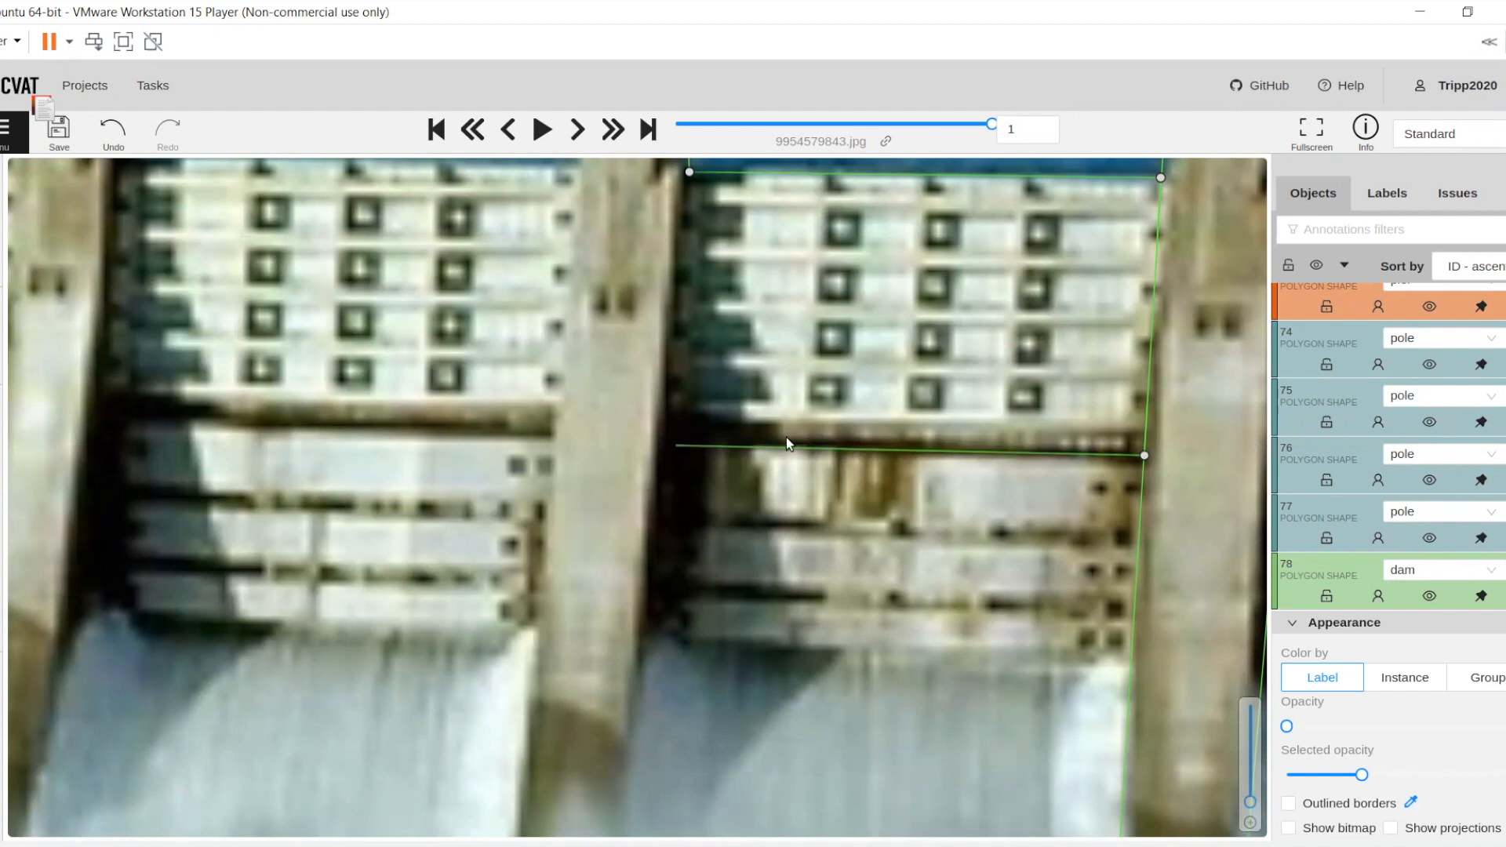
scroll(786, 445, down, 5)
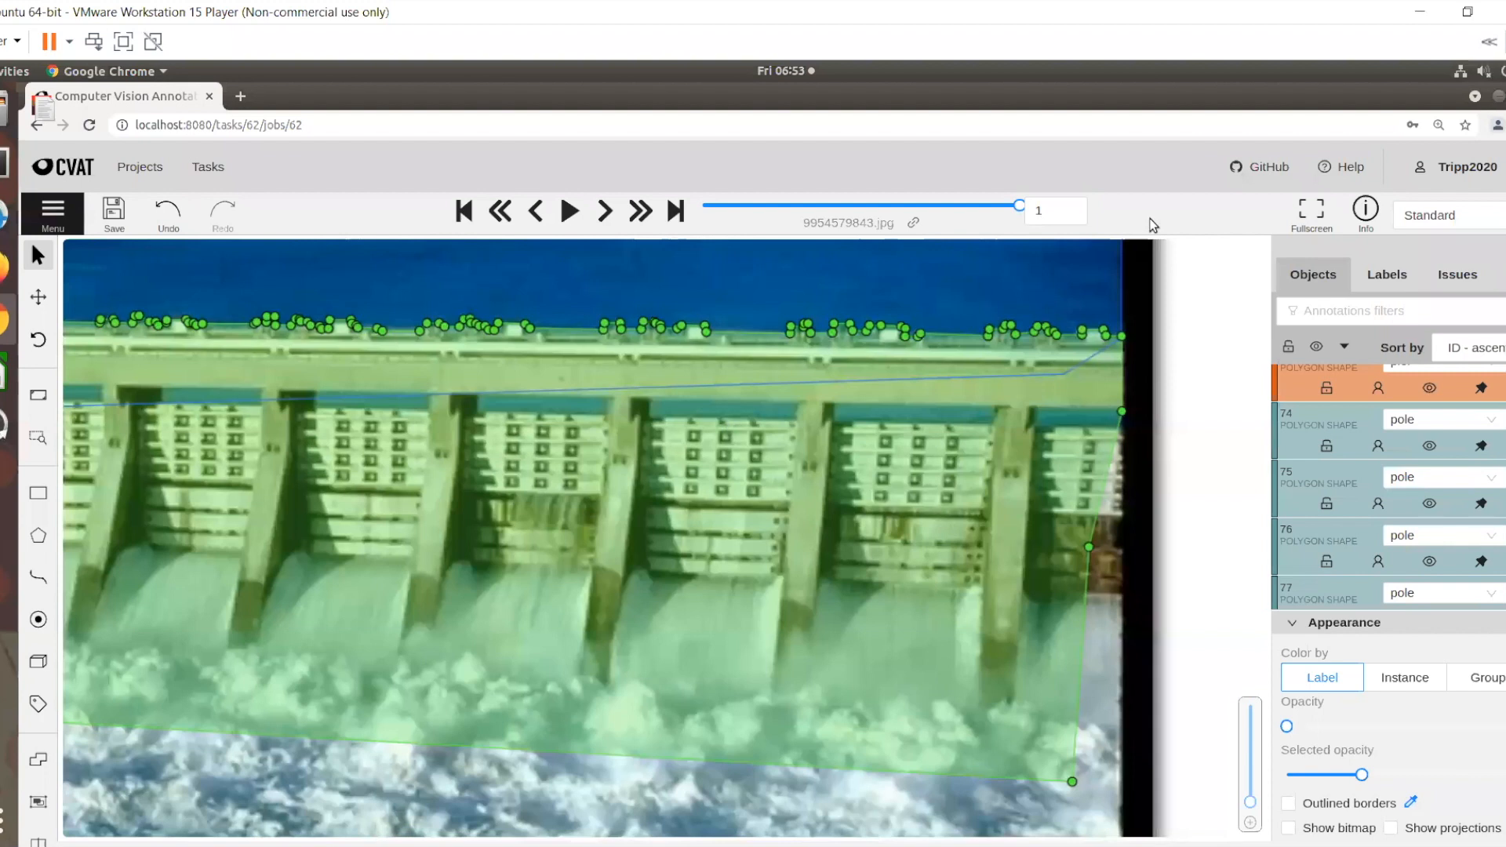
Show the page full screen and outline the blue water strip above the fourth gate from the left as a reservoir polygon
key(F11)
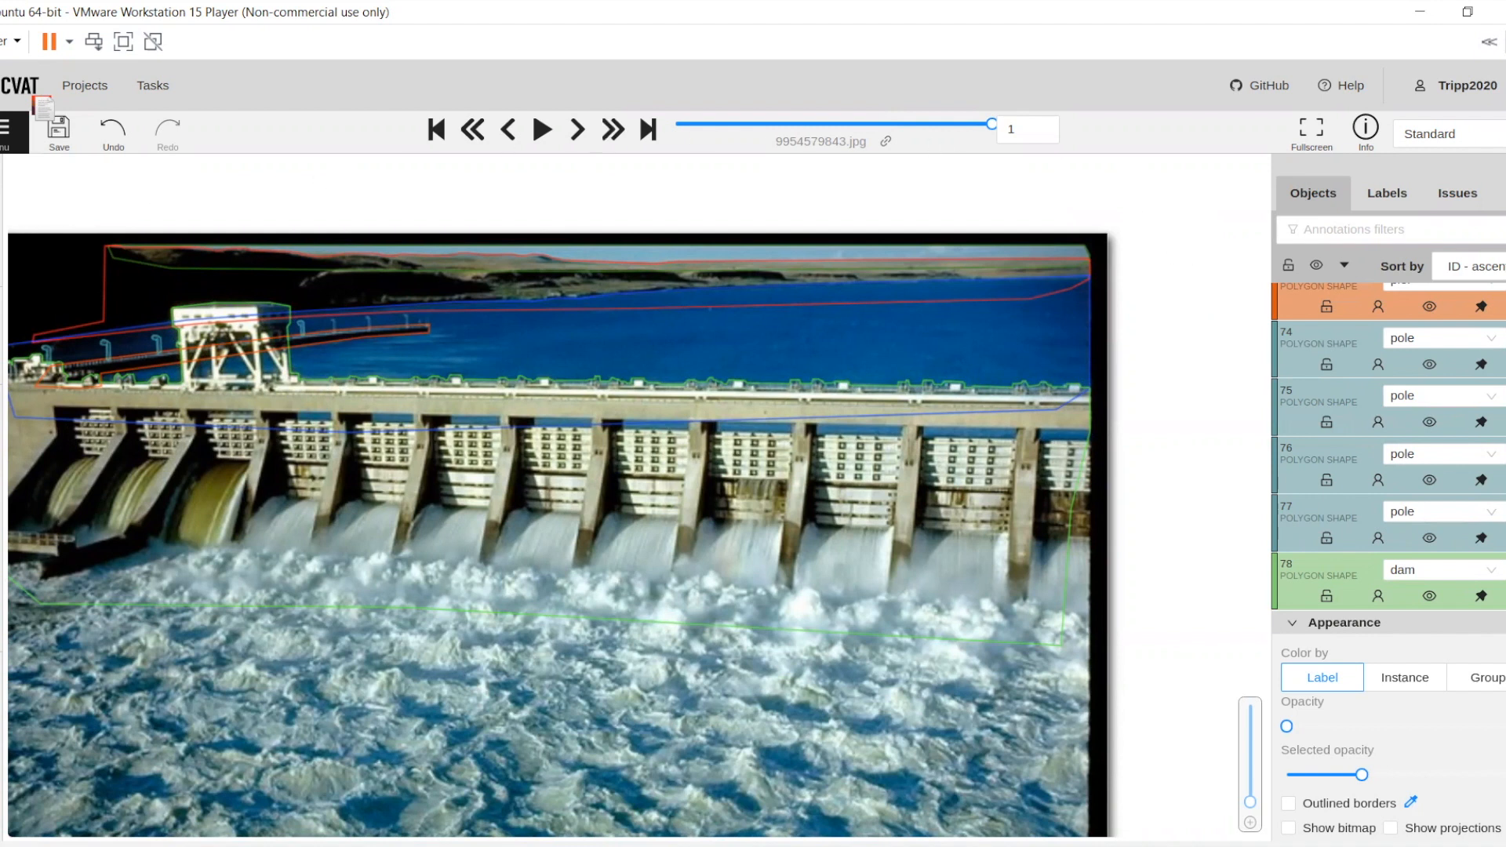
click(34, 443)
text(reser)
click(47, 484)
click(72, 511)
scroll(308, 385, up, 1)
scroll(313, 400, up, 3)
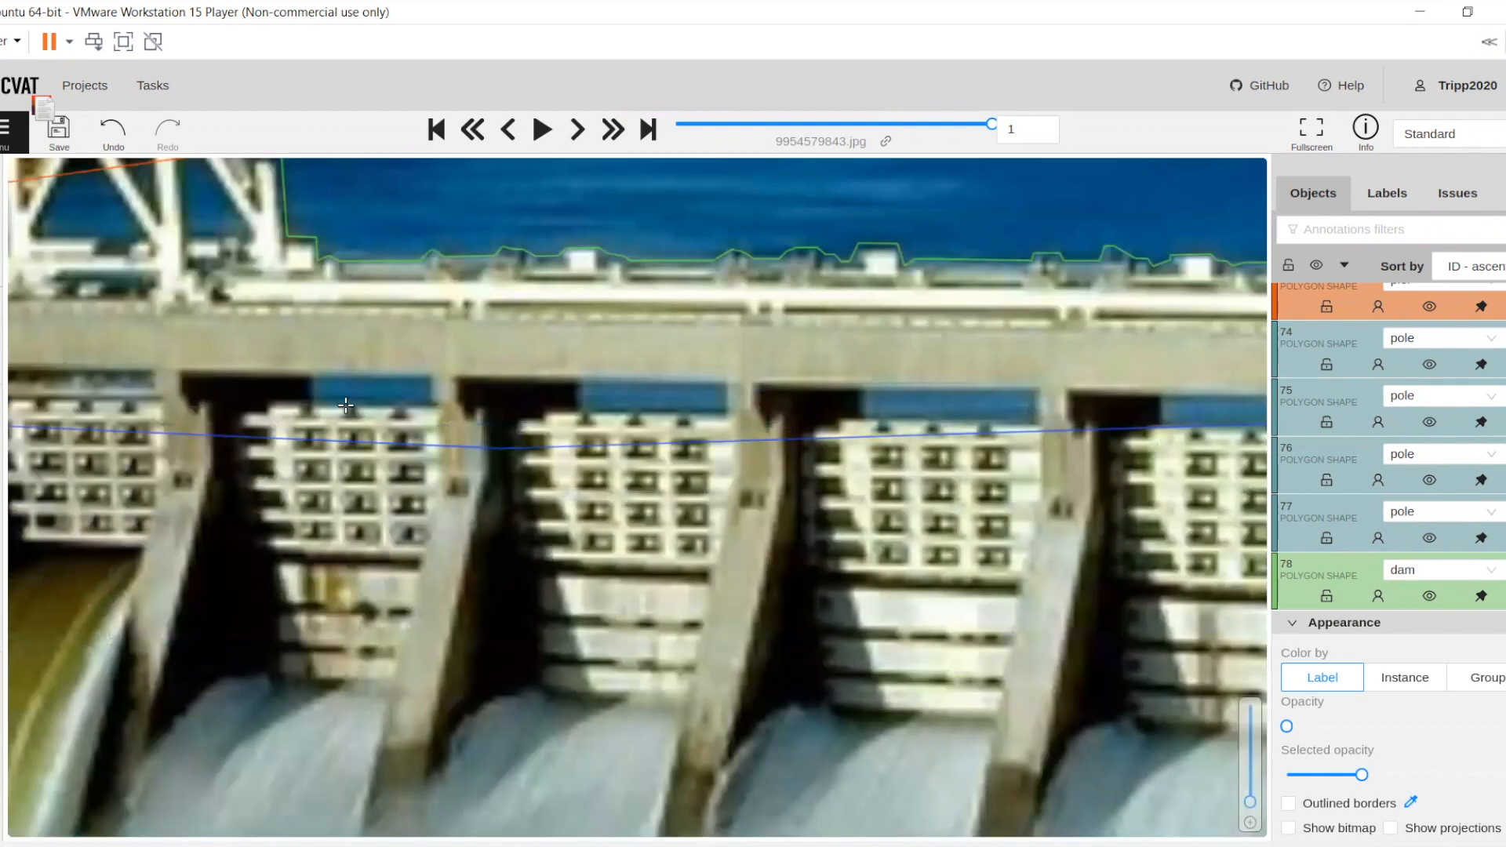
click(430, 405)
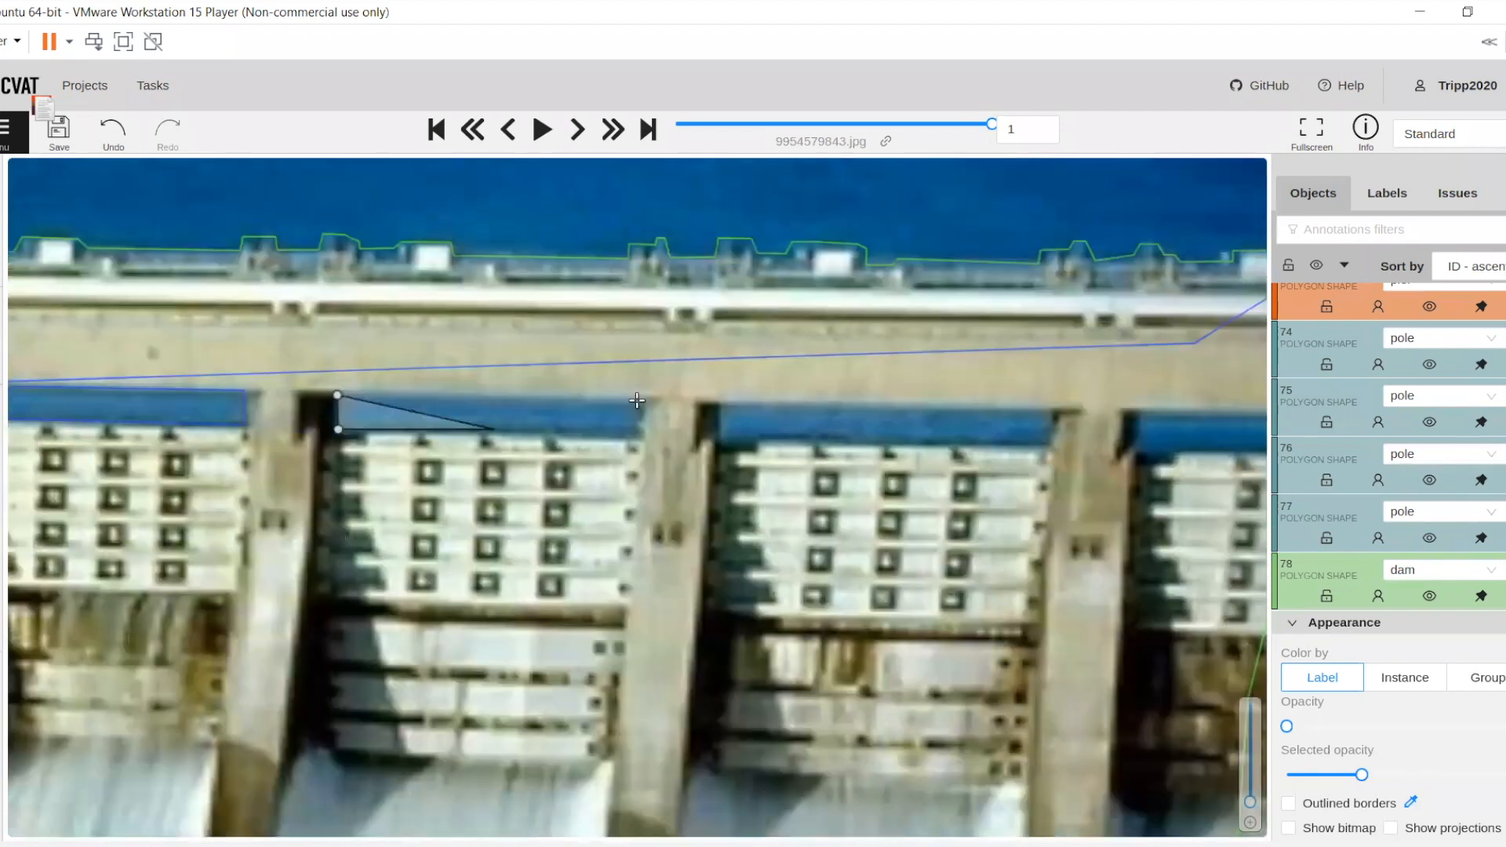
Outline the remaining blue water strips above the gates, out to the photo's right edge, as separate reservoir polygons
click(639, 400)
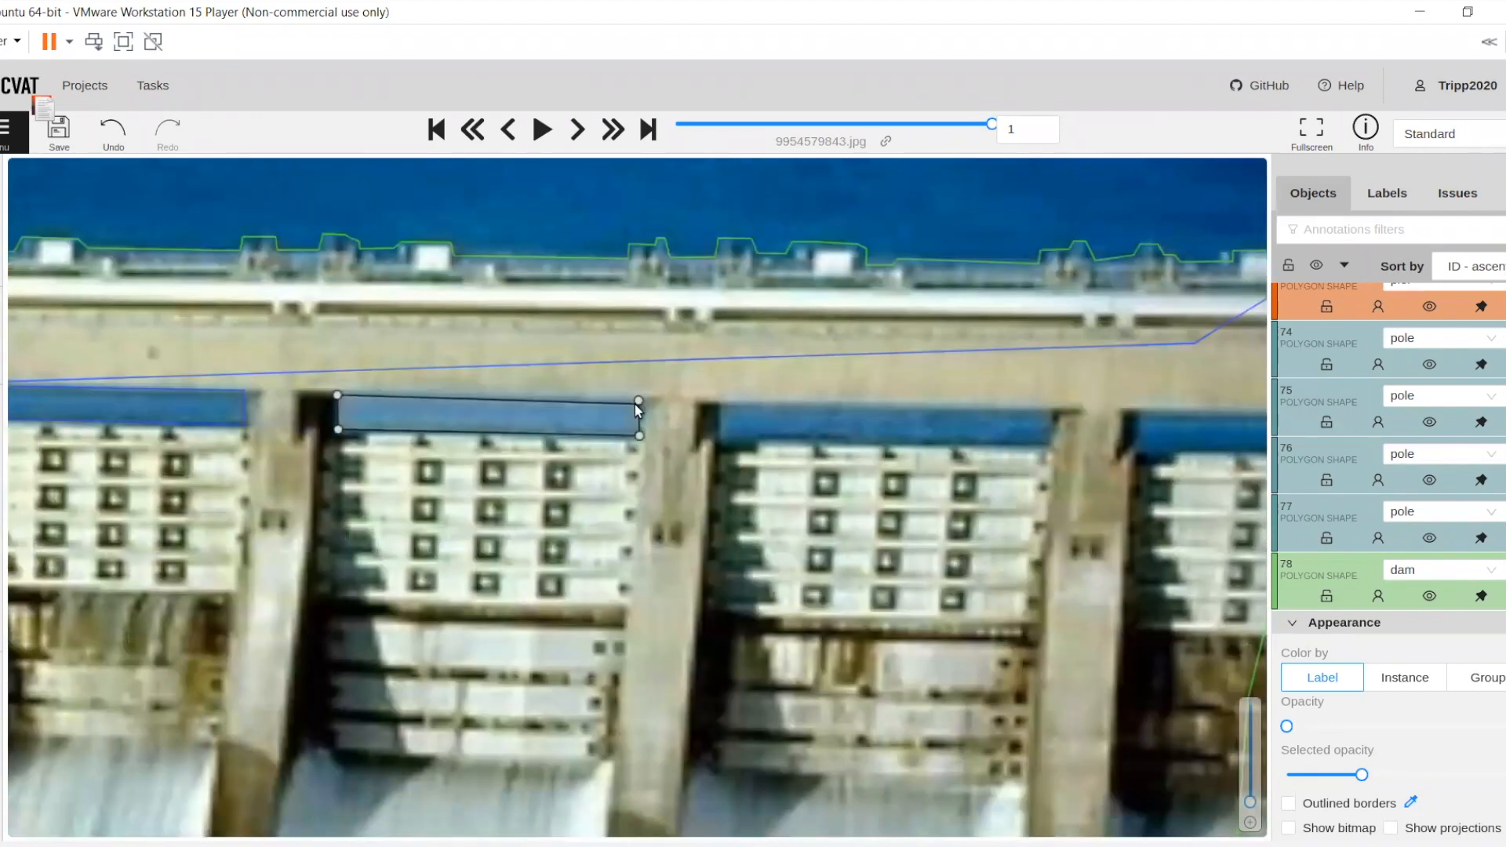
key(n)
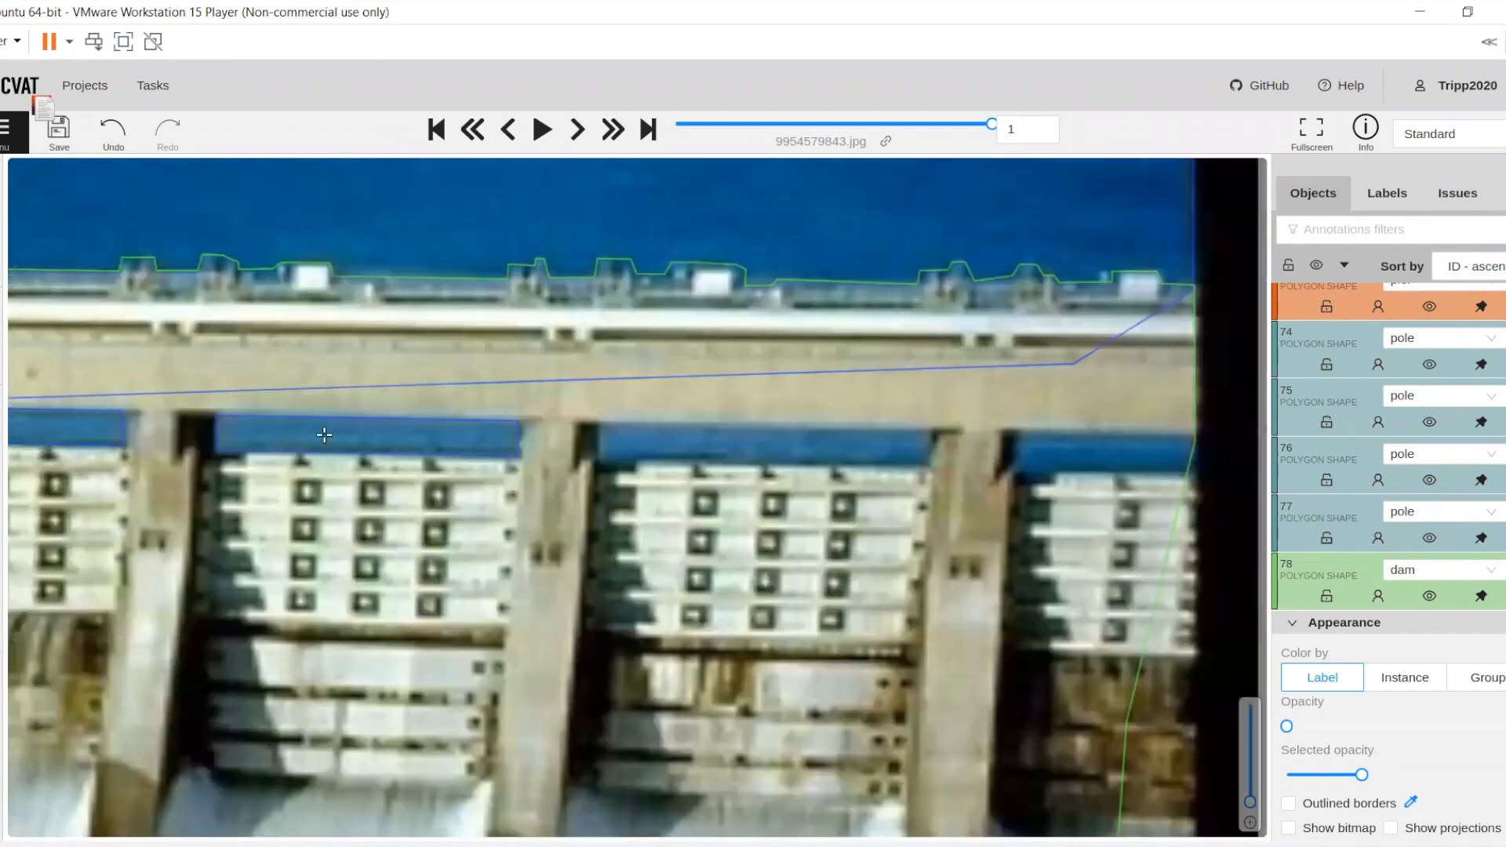
scroll(324, 434, down, 5)
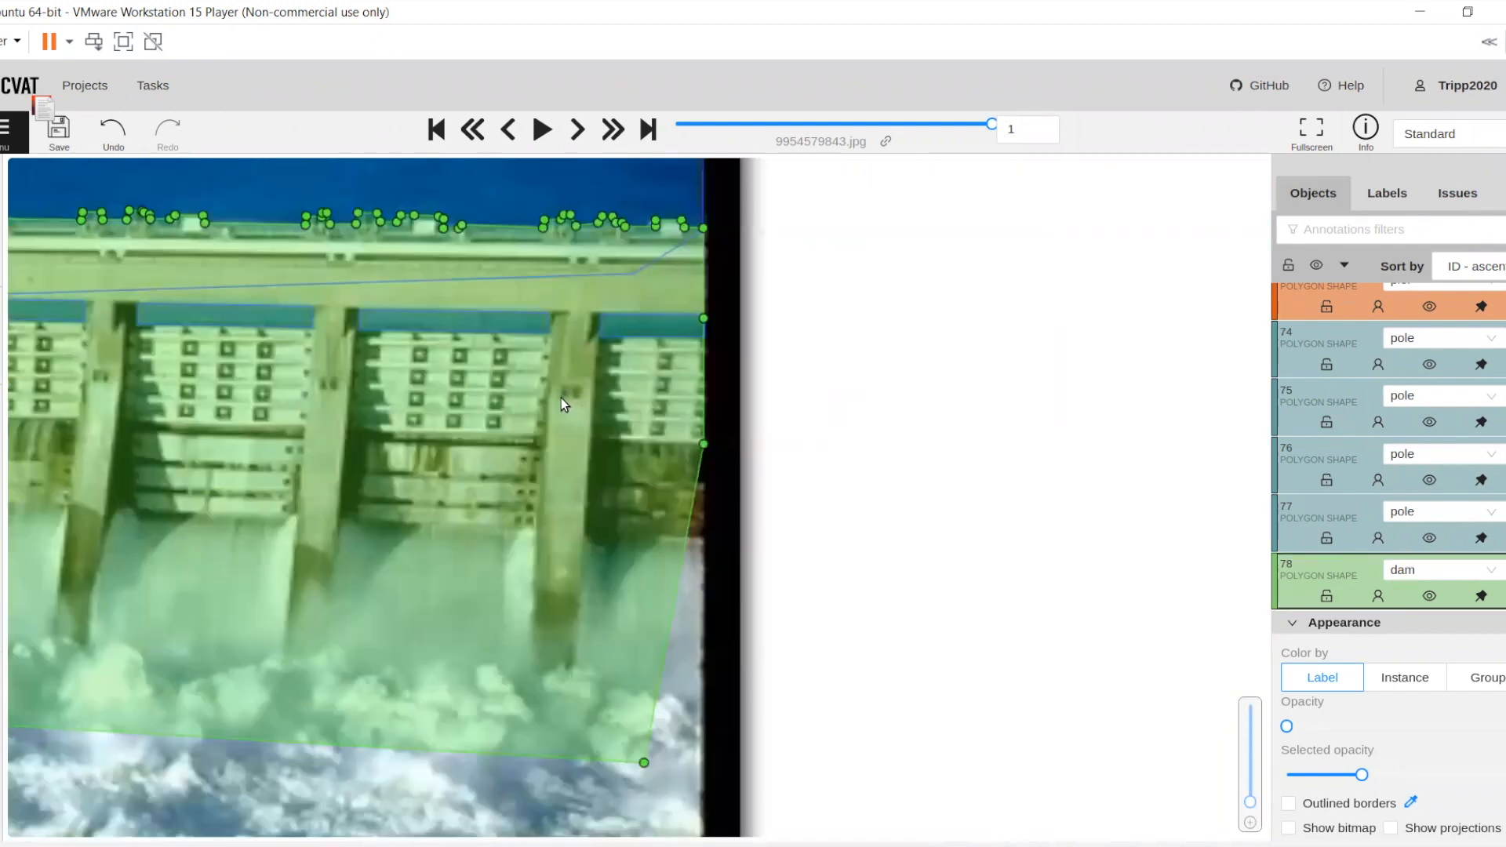
scroll(681, 404, down, 5)
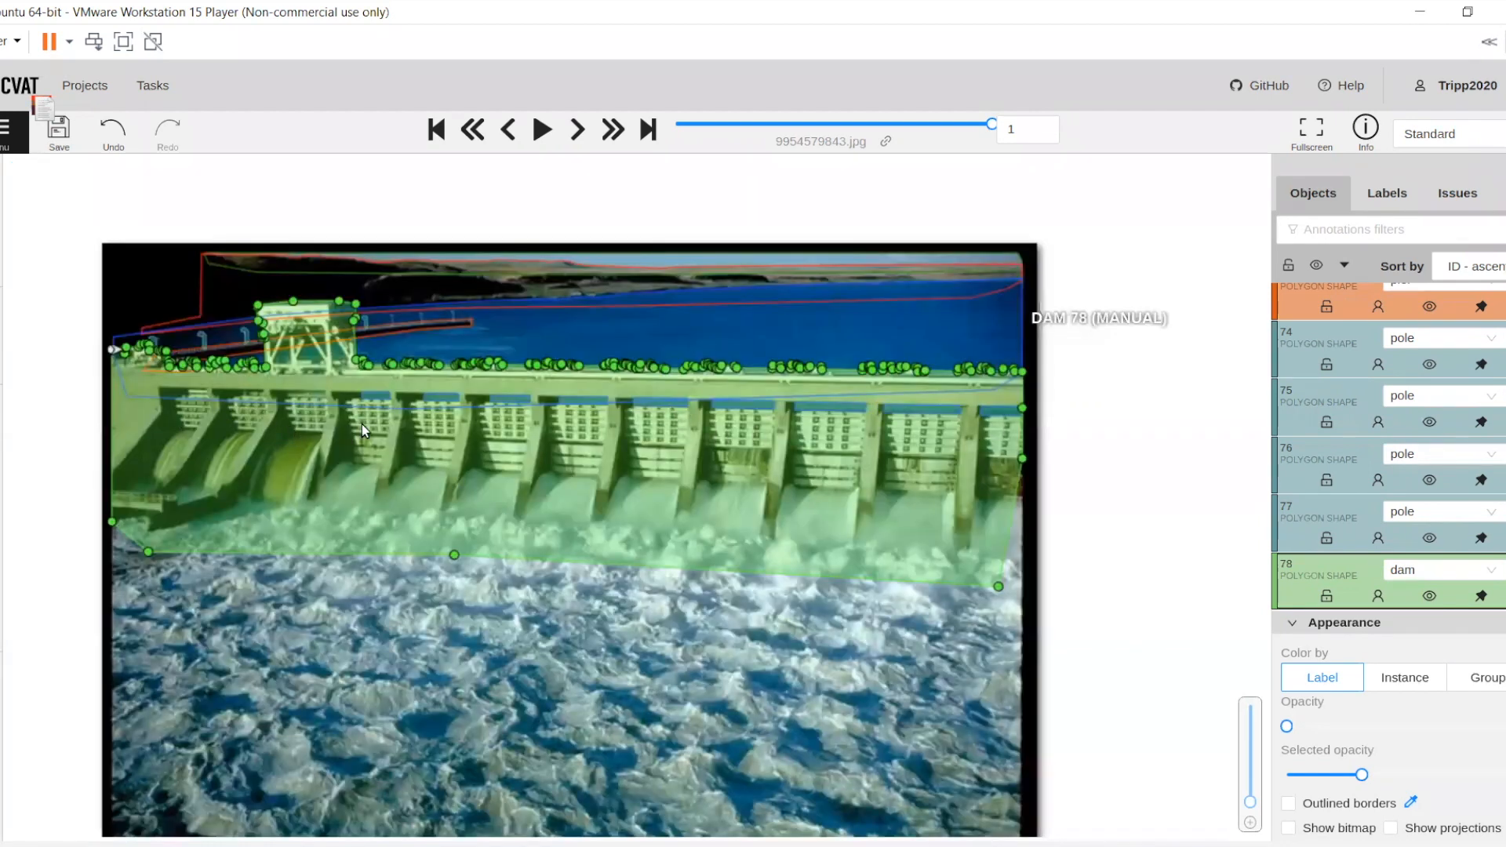
scroll(364, 424, up, 3)
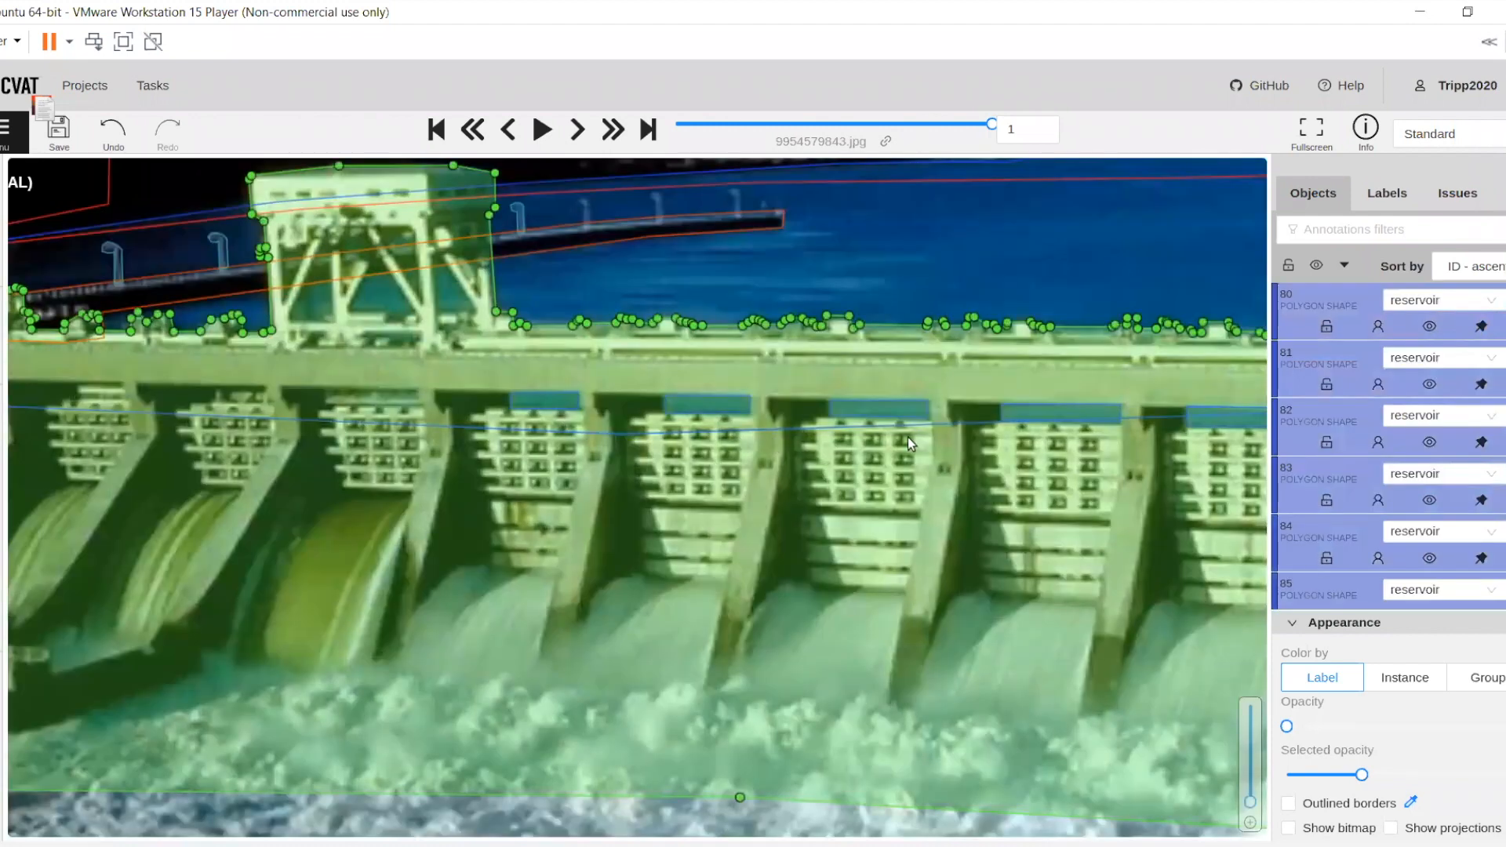
scroll(1025, 437, up, 2)
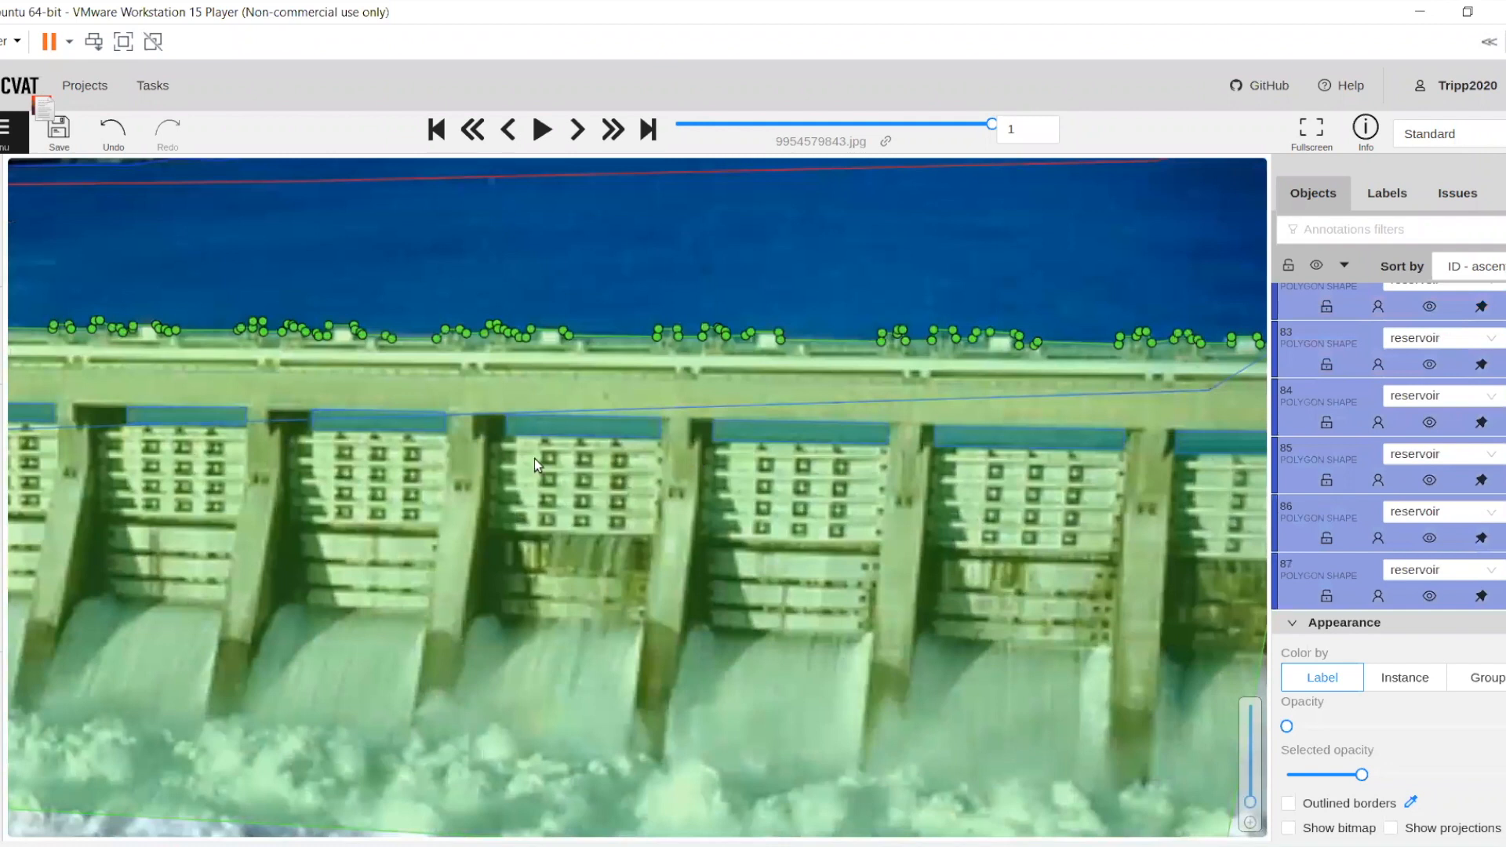
drag(798, 427, 398, 464)
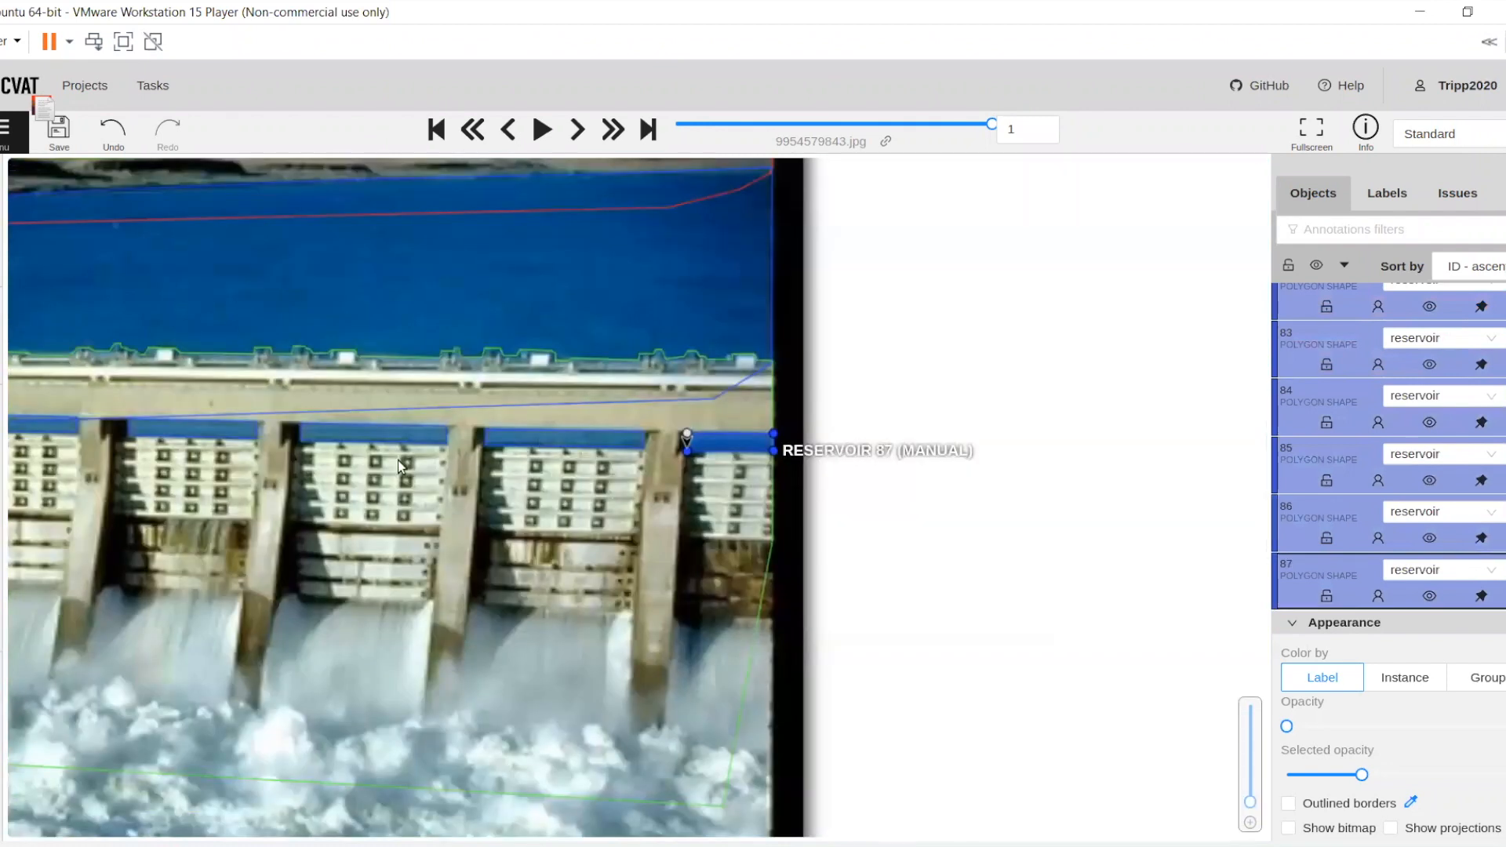
Start a spillway polygon along the top of the lower panels of the fourth gate from the right and down its right side to the foam
double_click(59, 455)
click(59, 456)
text(spill)
key(Return)
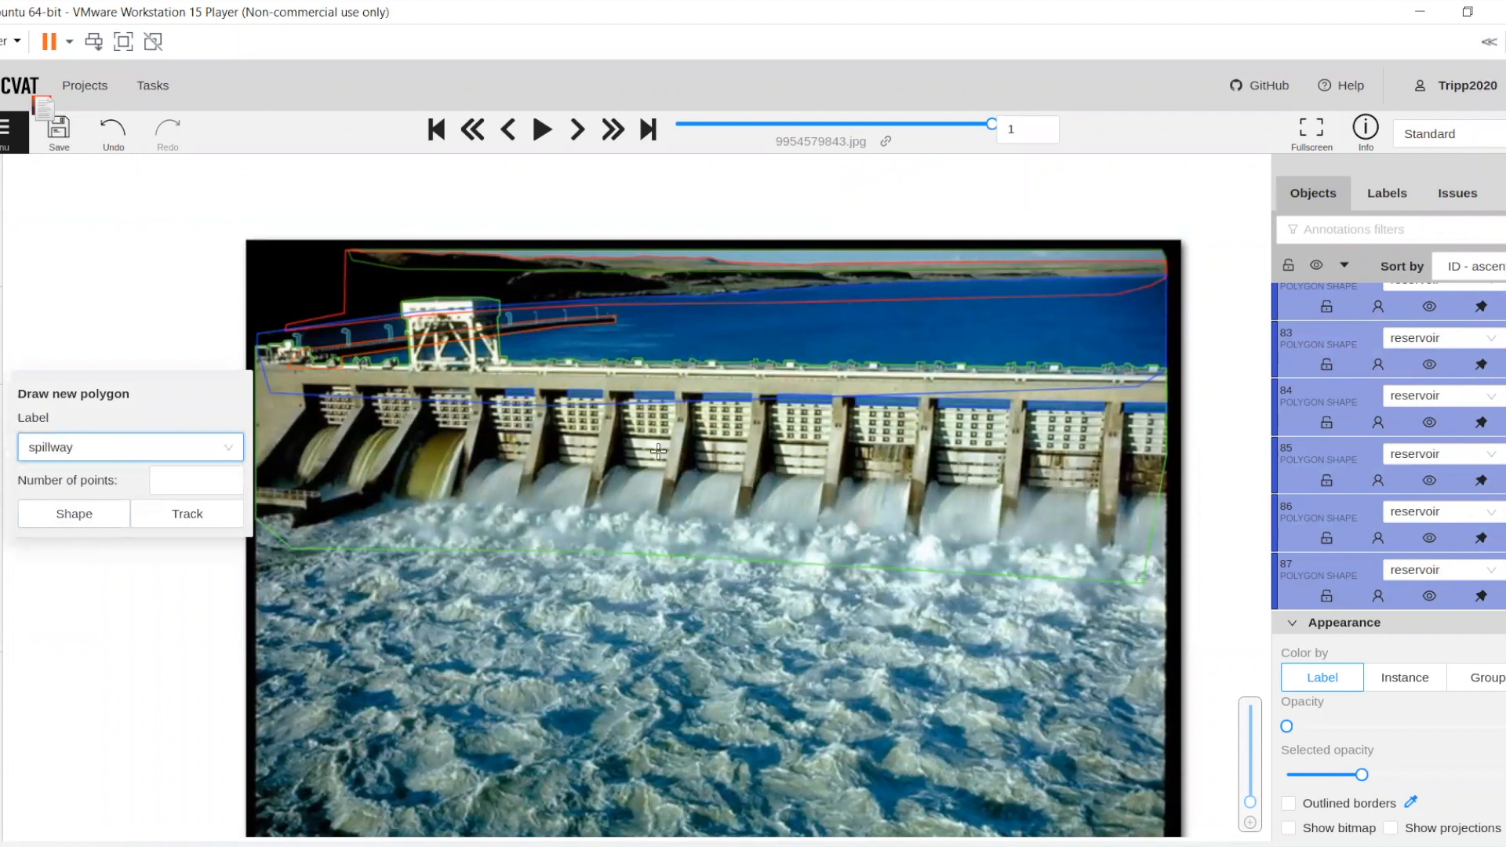
scroll(549, 455, up, 3)
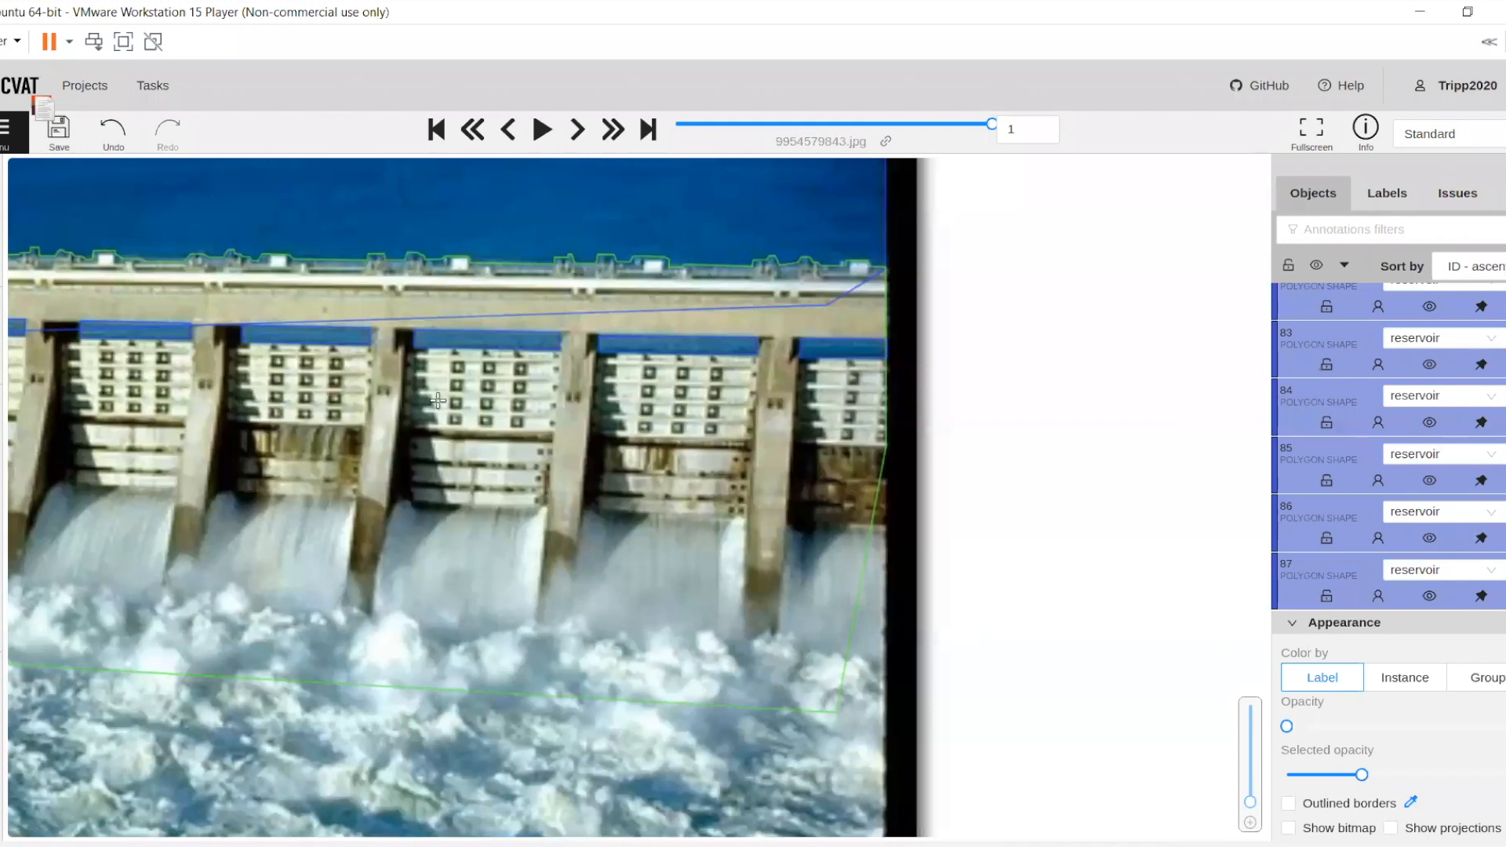
scroll(304, 366, up, 2)
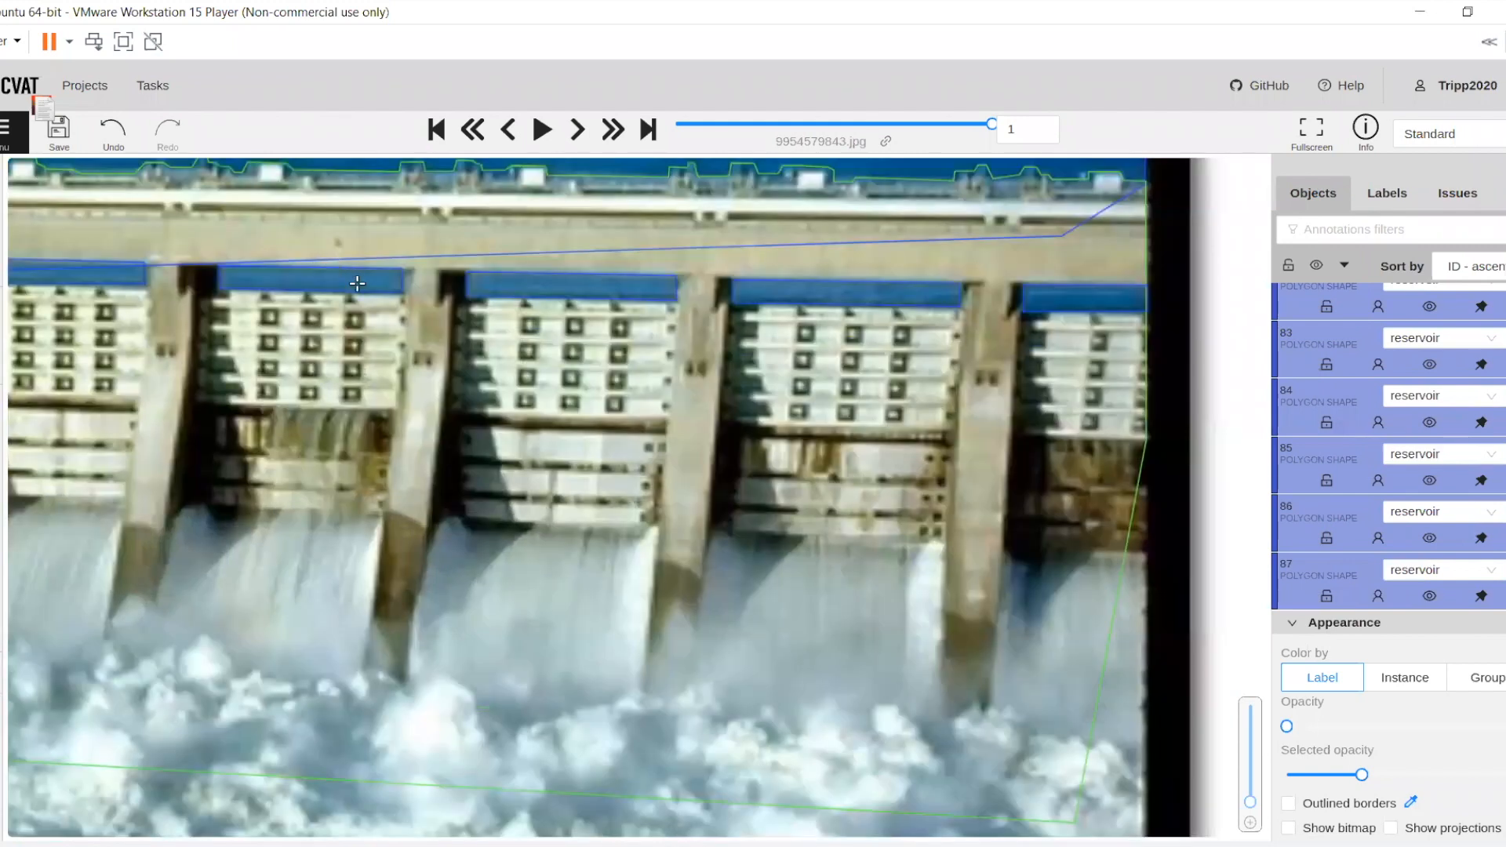
scroll(226, 298, up, 2)
scroll(424, 372, up, 1)
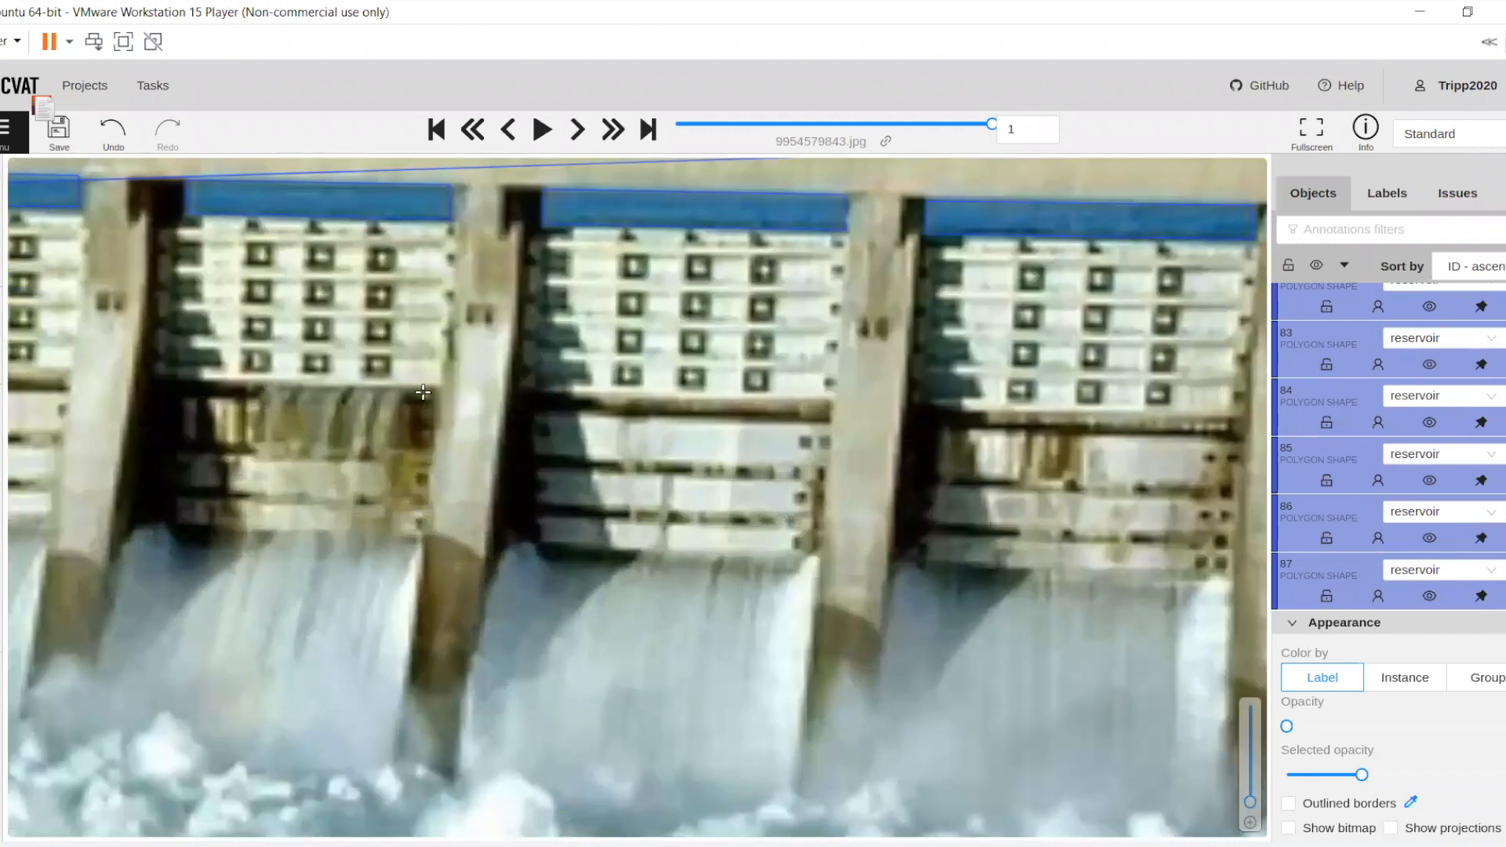
click(160, 380)
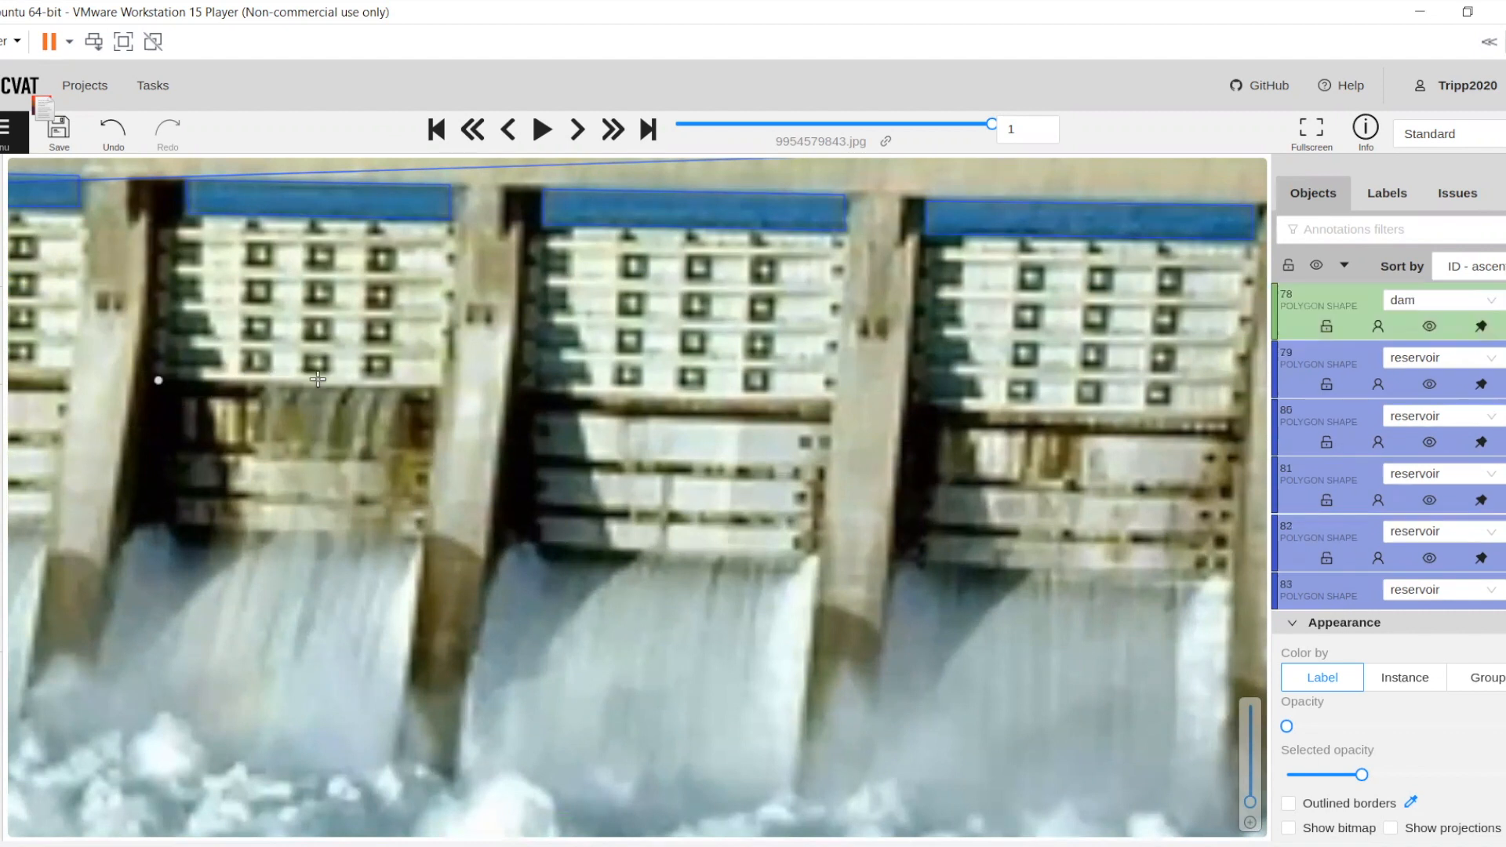
click(440, 384)
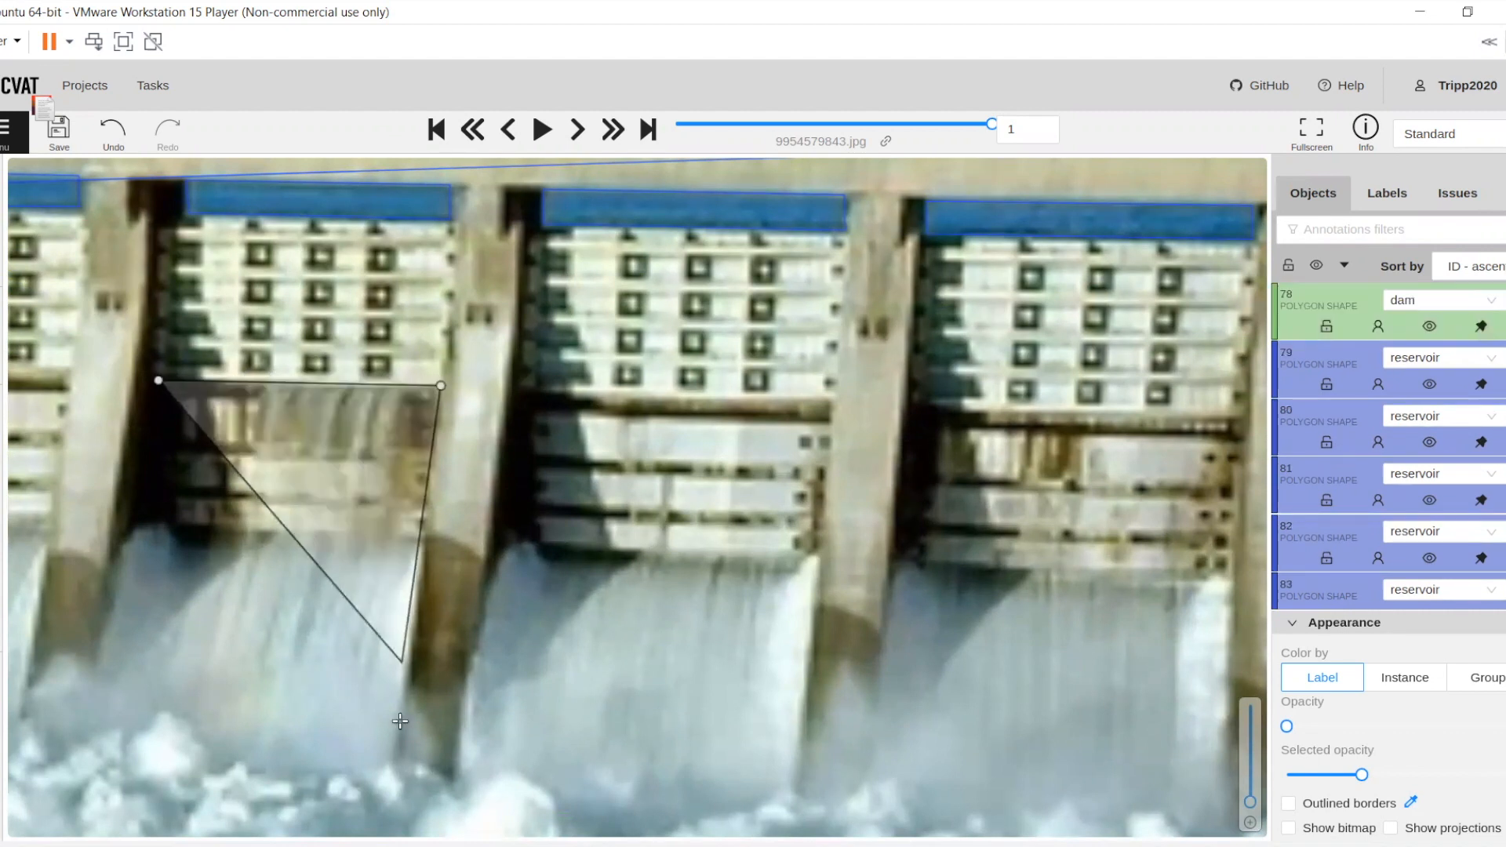
click(387, 794)
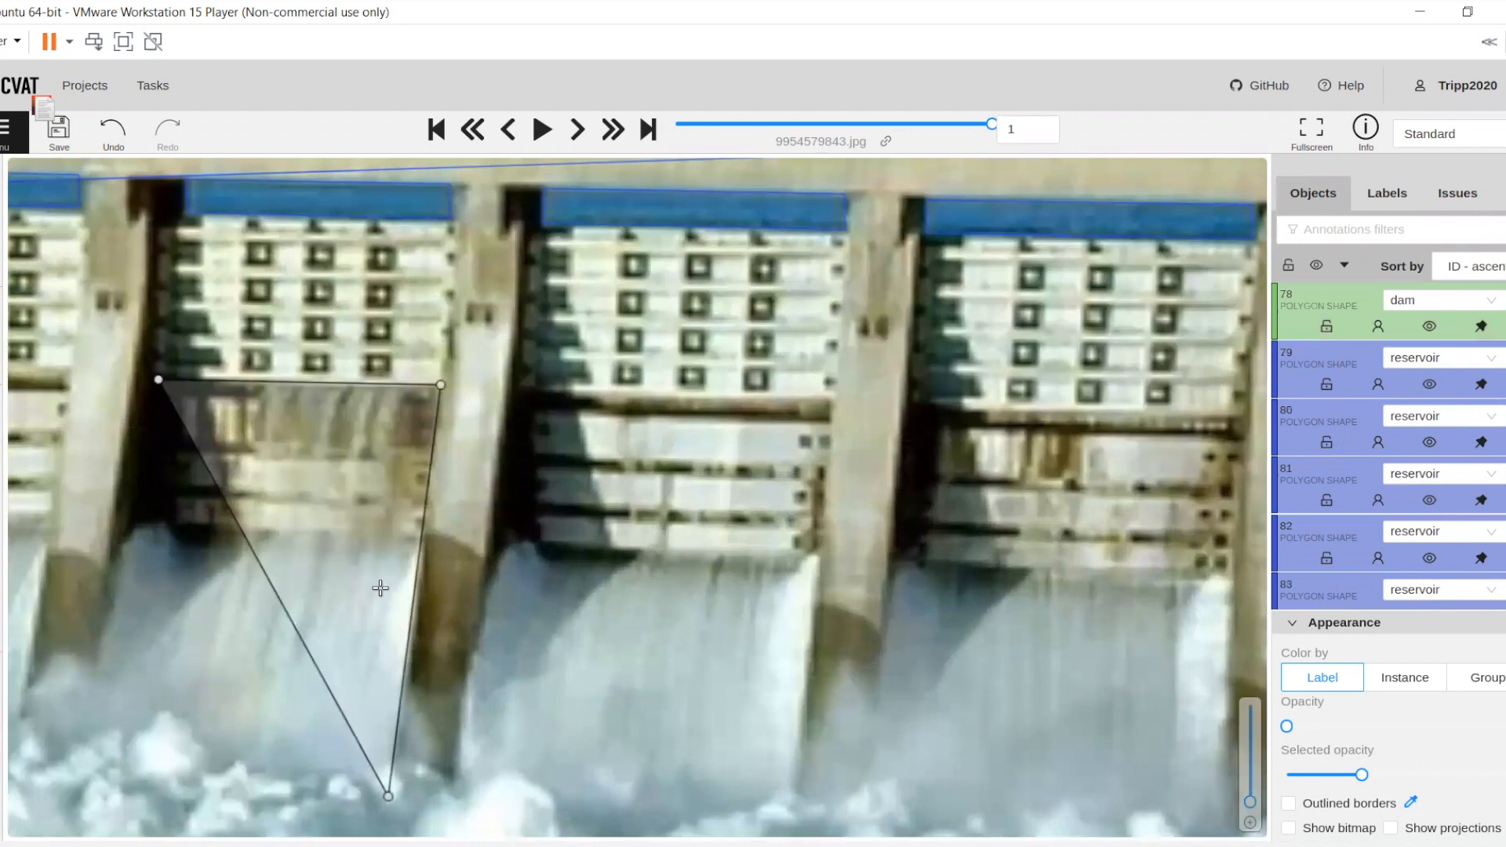
Carry the spillway outline around the adjacent pier's foot and up its right side to the top of the next gate's lower panels
drag(433, 608, 430, 578)
click(407, 648)
click(435, 581)
drag(483, 327, 408, 497)
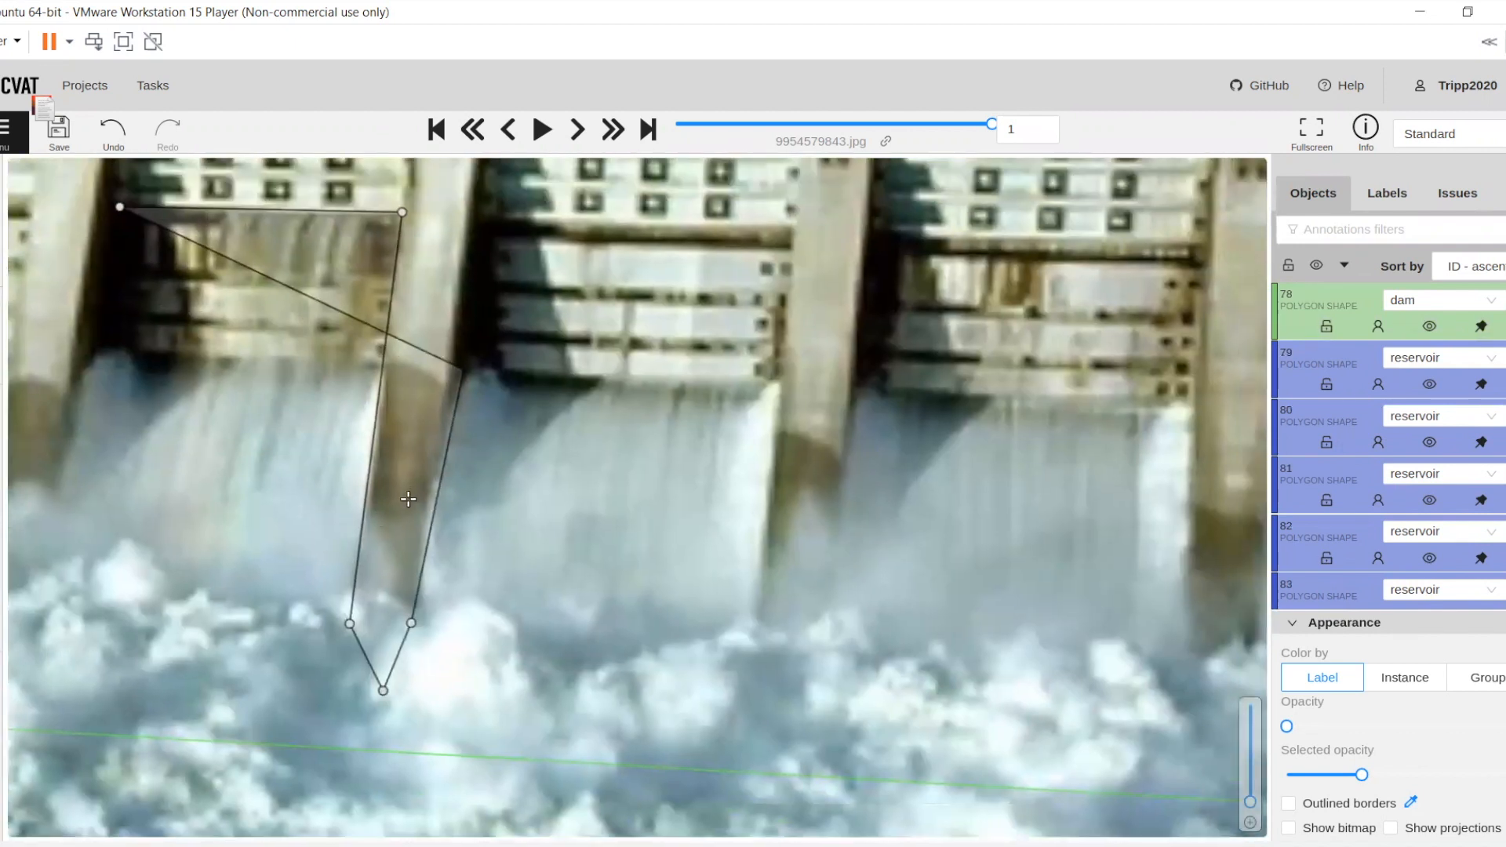
click(408, 501)
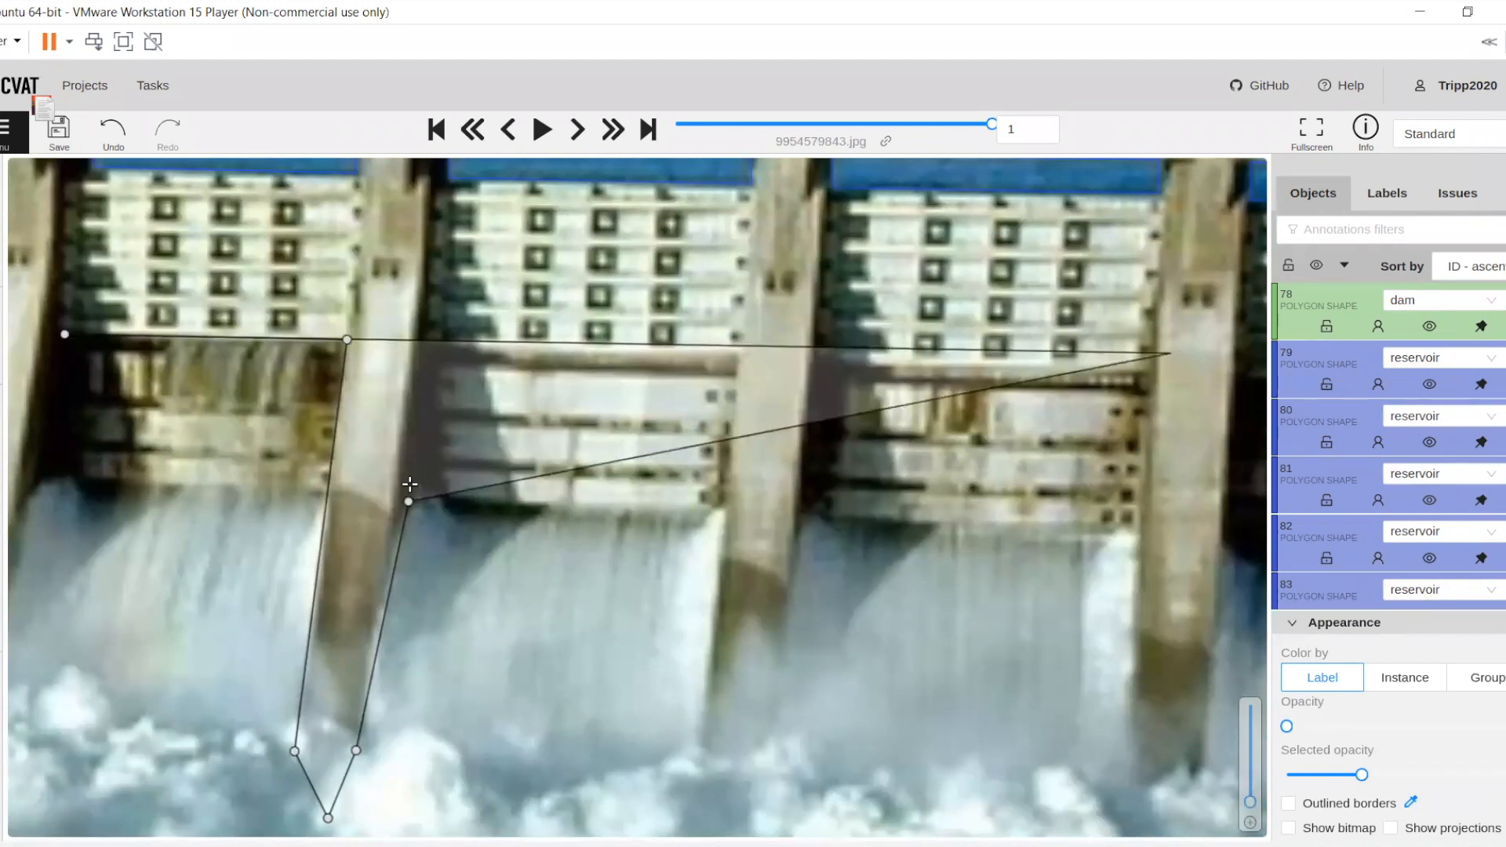
right_click(402, 515)
click(398, 521)
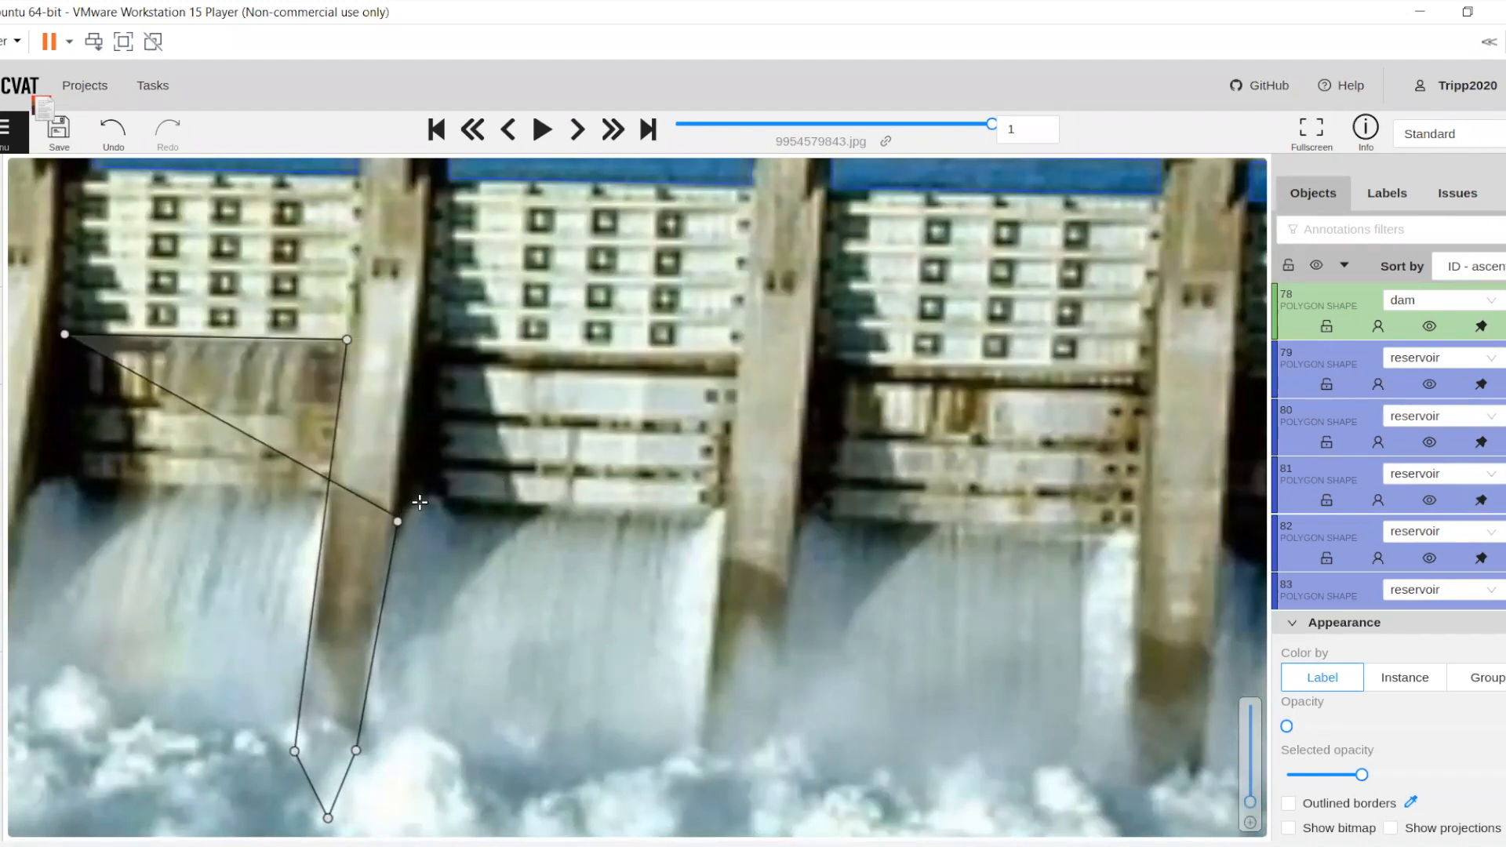
click(422, 496)
drag(763, 465, 556, 474)
drag(447, 437, 546, 435)
drag(359, 414, 581, 418)
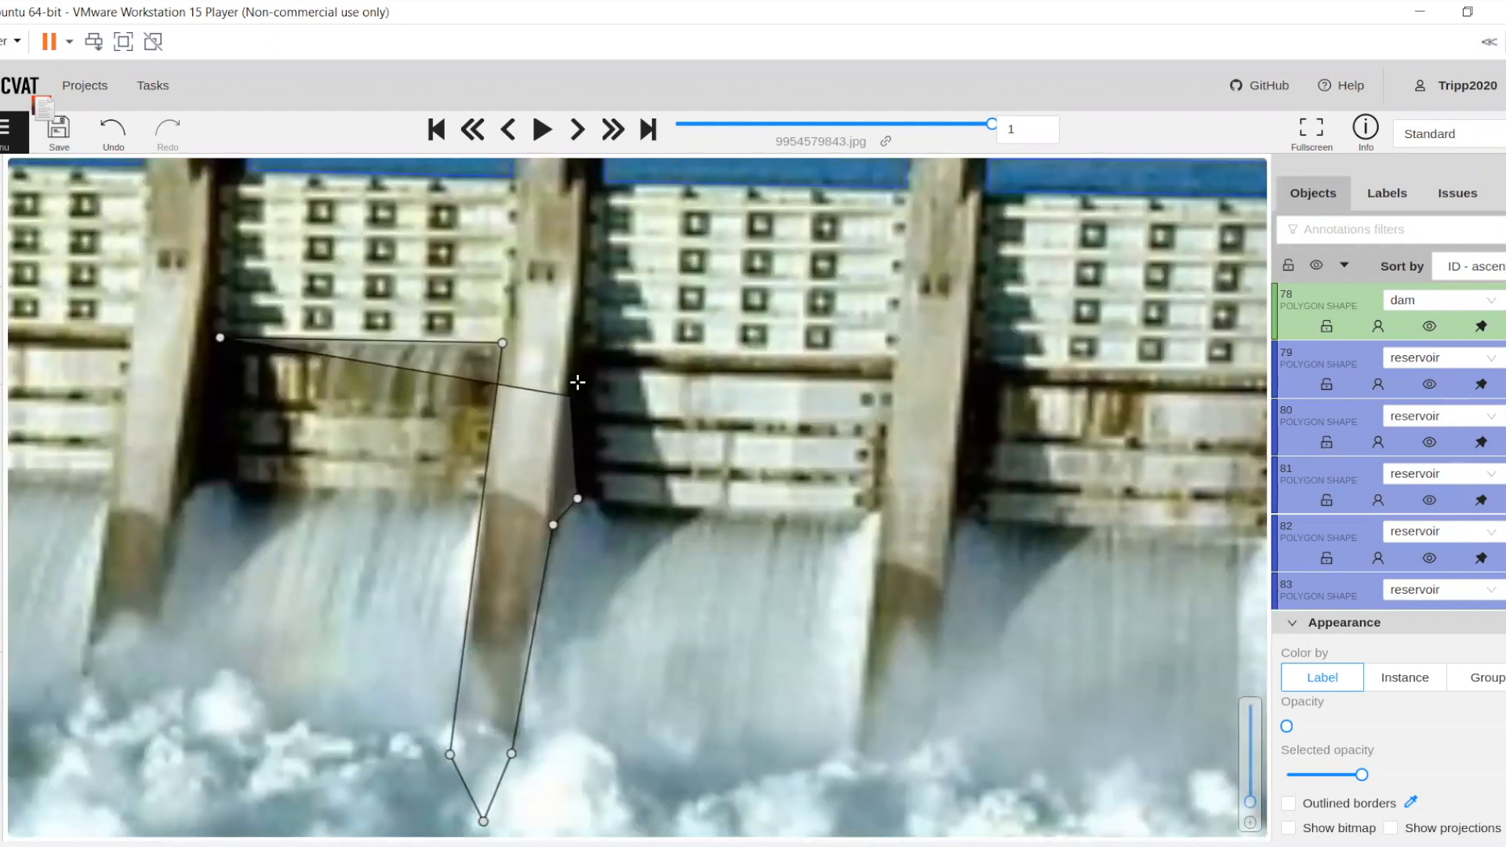
click(580, 345)
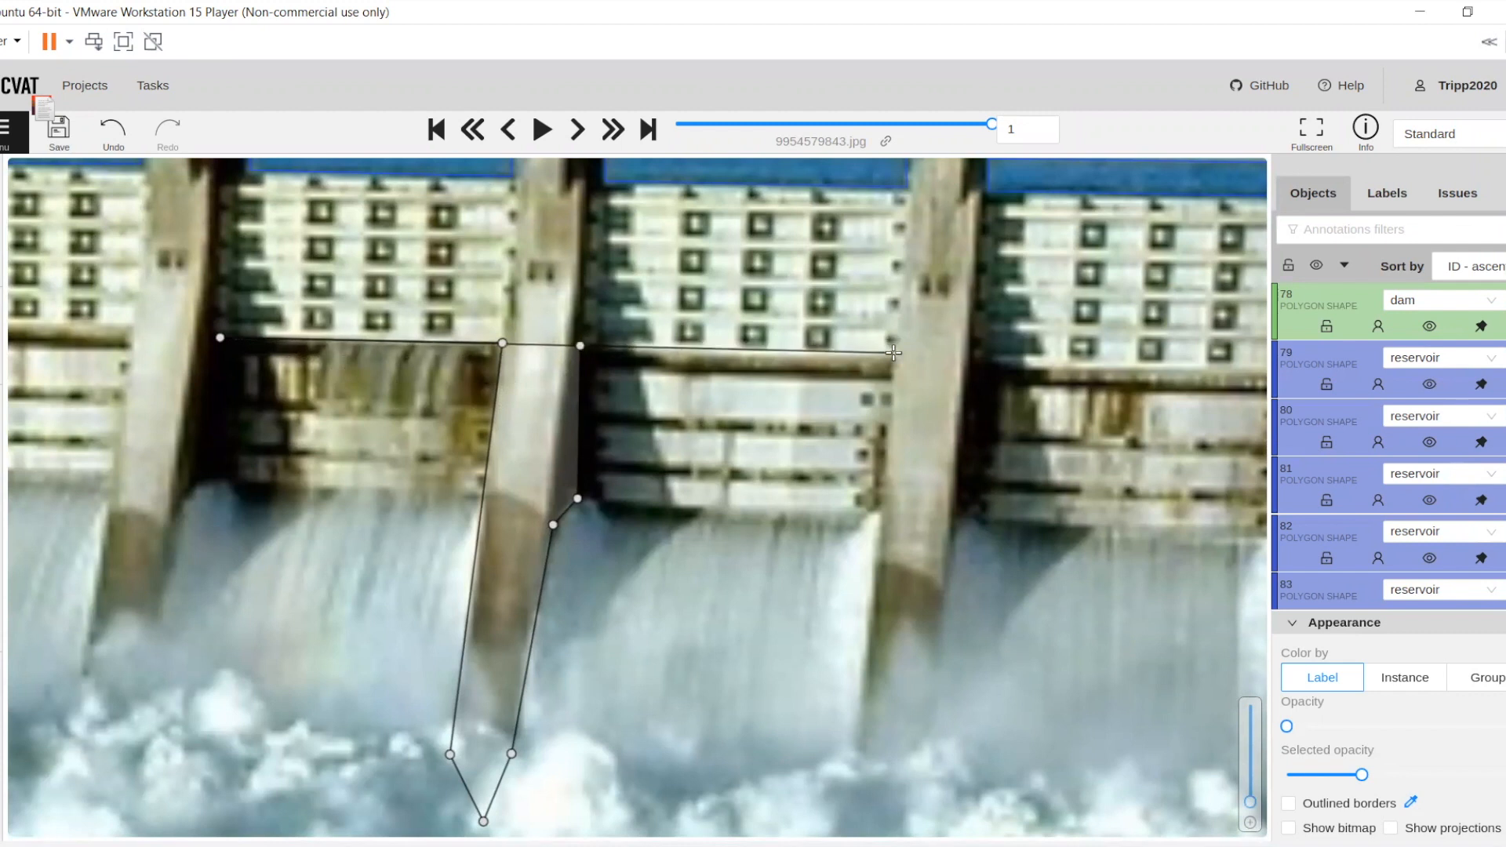
Continue the spillway outline across the last three gates' lower panels and around the piers between them to the photo's right edge
click(894, 353)
click(703, 640)
click(706, 689)
scroll(793, 612, down, 3)
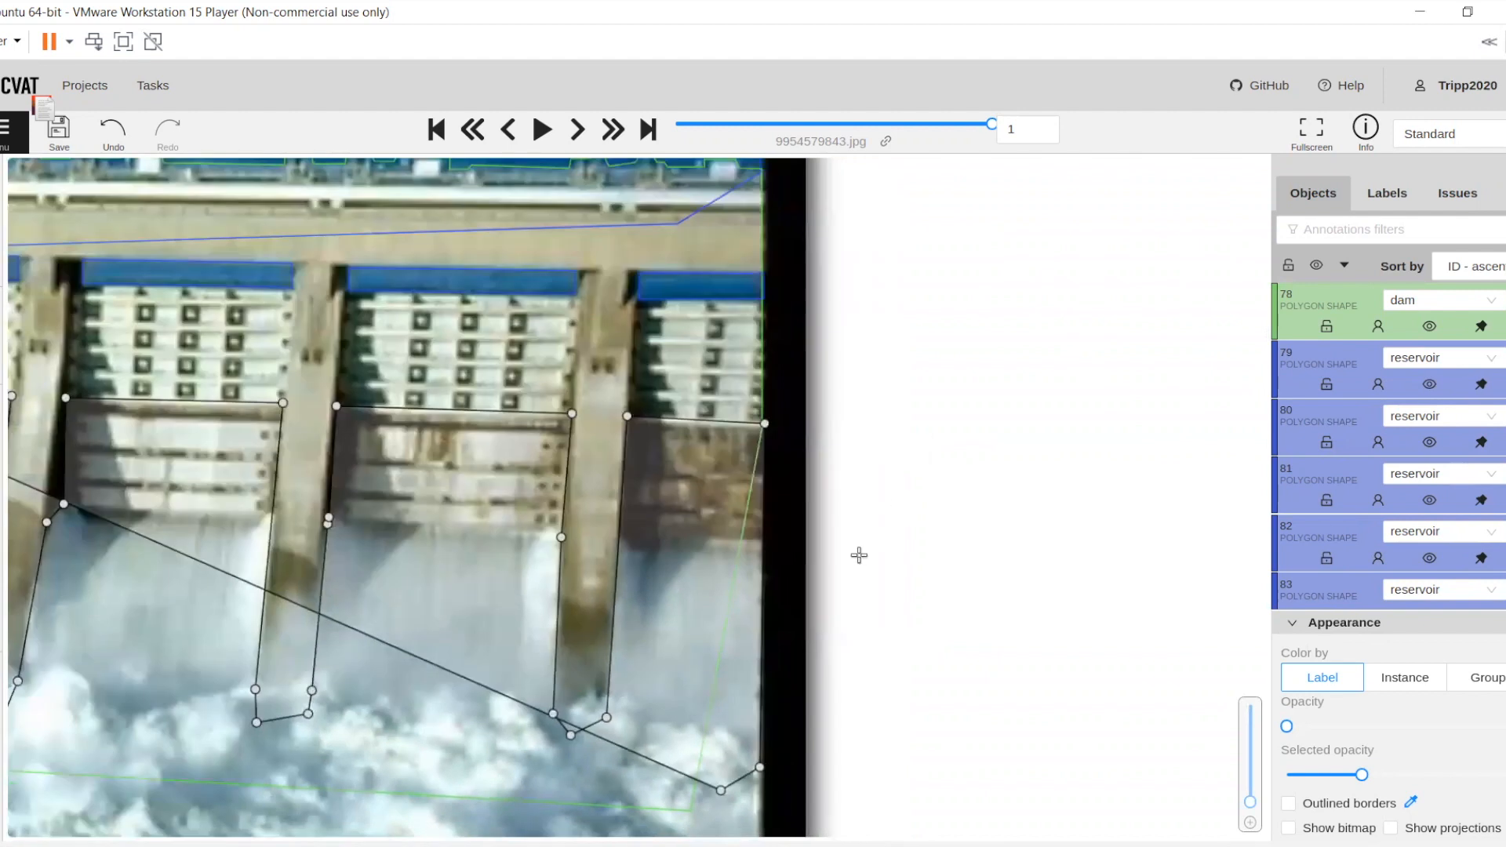
Run the spillway outline's lower edge leftward through the foaming water to below the third gate from the left
drag(592, 547, 937, 439)
click(835, 605)
drag(397, 545, 567, 548)
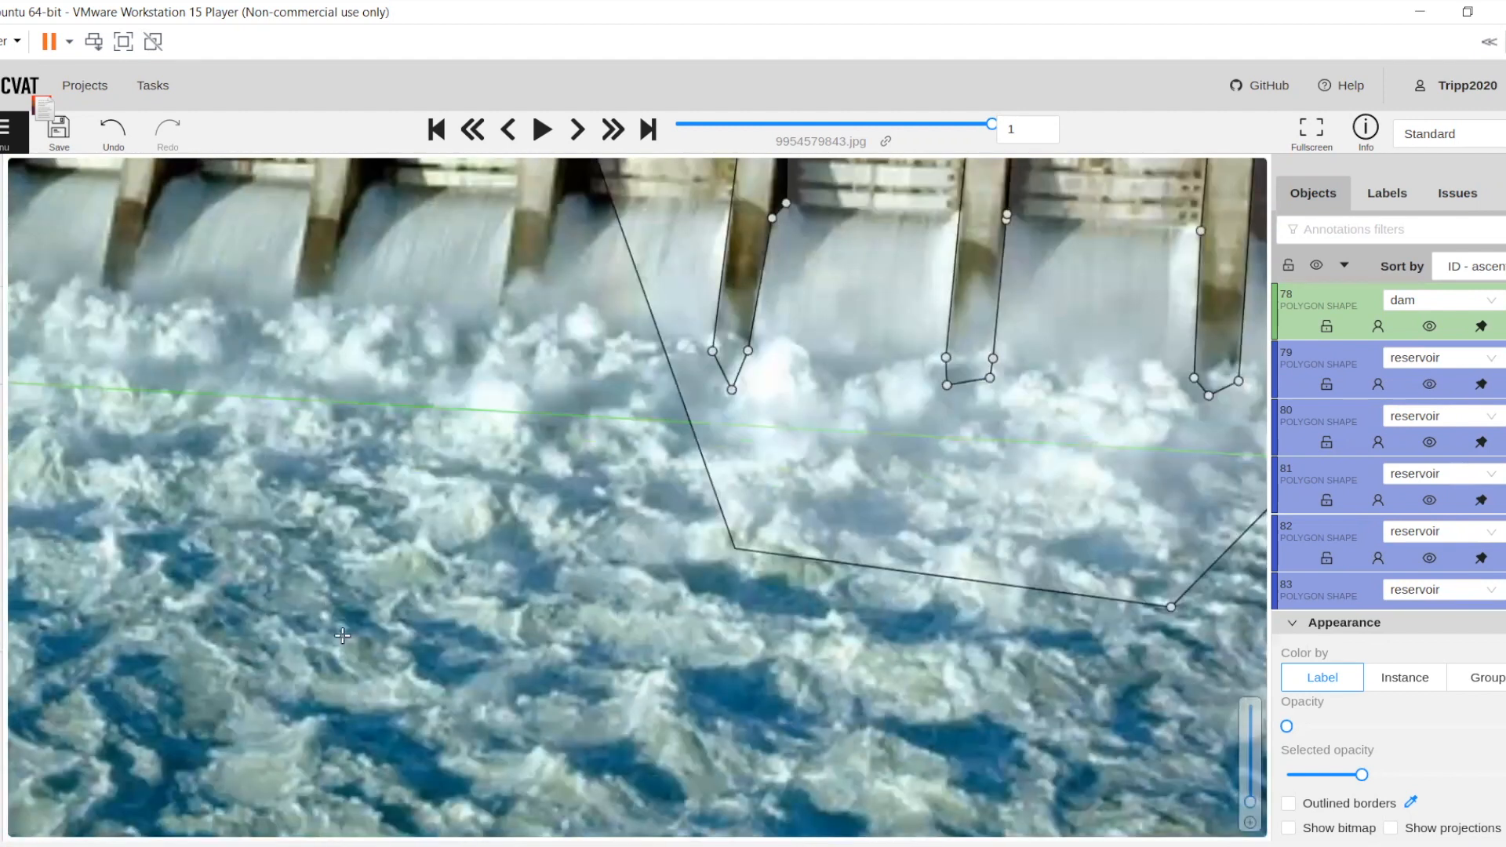
click(342, 635)
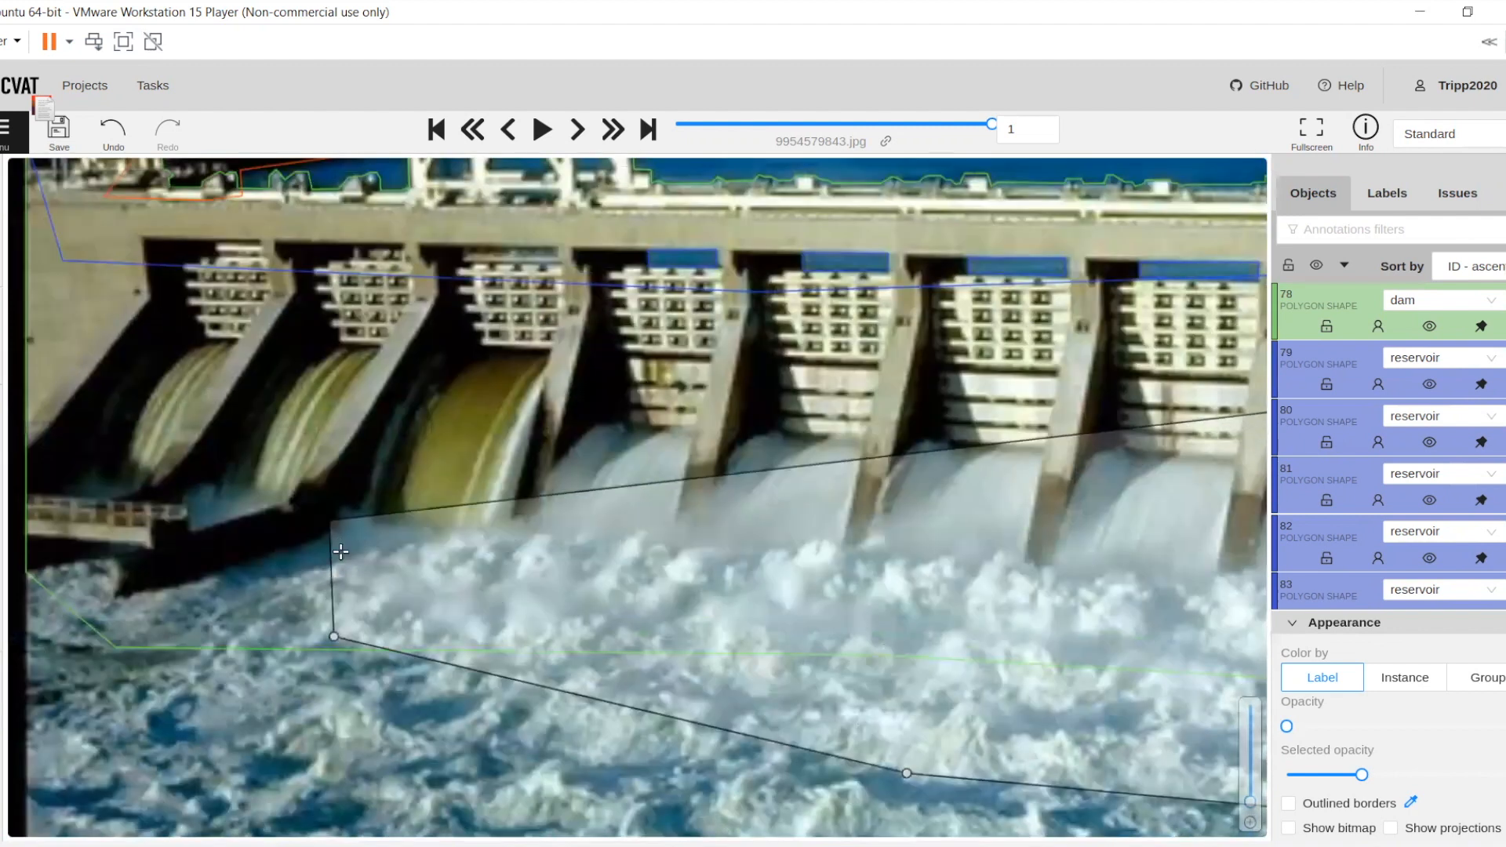
scroll(331, 521, up, 3)
Trace the spillway outline around the third gate's brown flow, past the next pier's foot and across the fourth gate's lower panels
click(342, 553)
click(379, 502)
click(444, 364)
click(491, 289)
drag(492, 288, 296, 527)
click(337, 485)
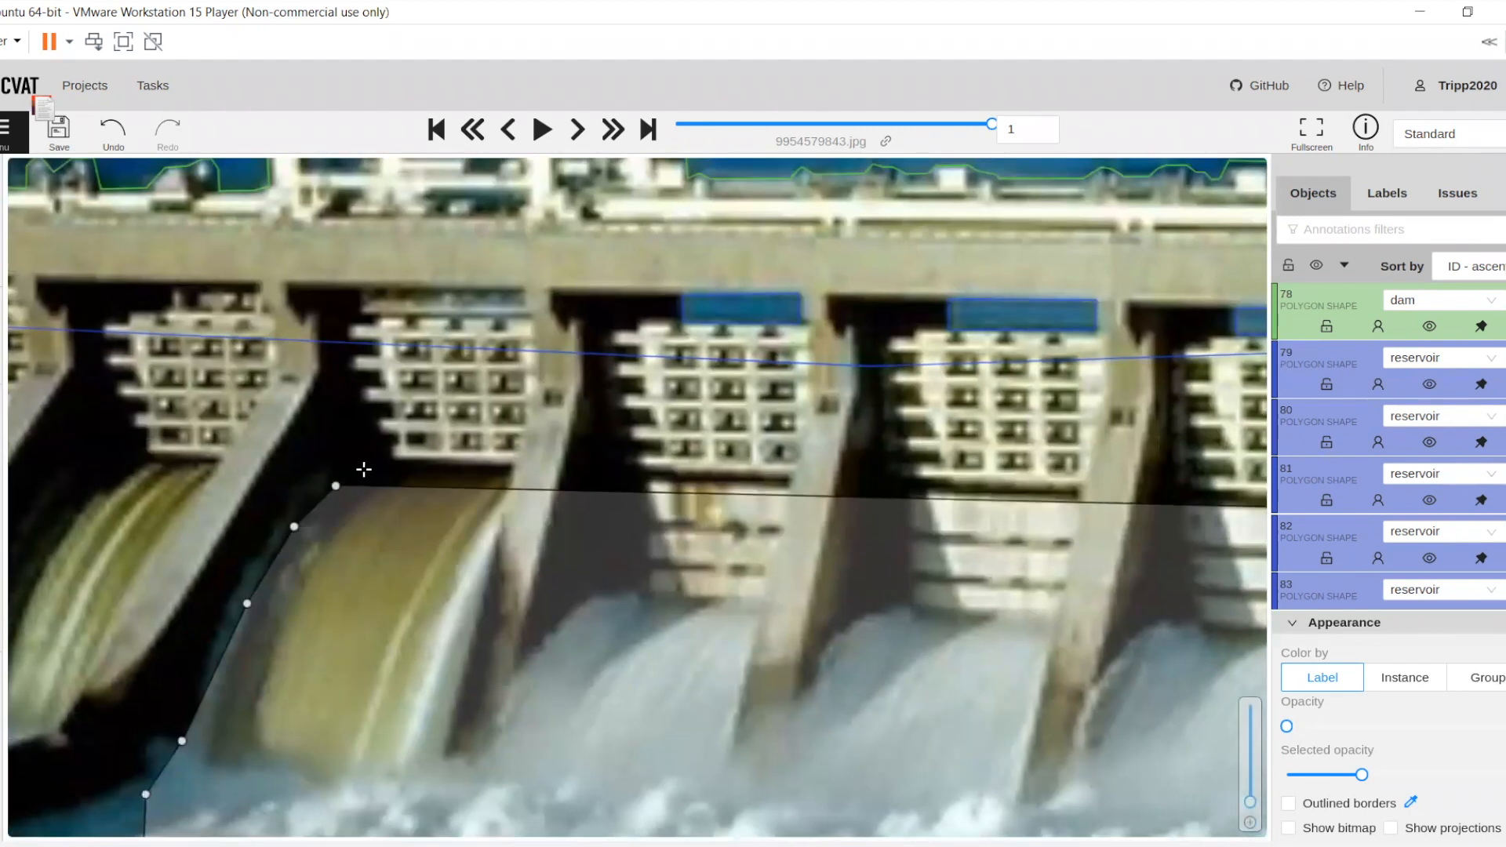
click(511, 466)
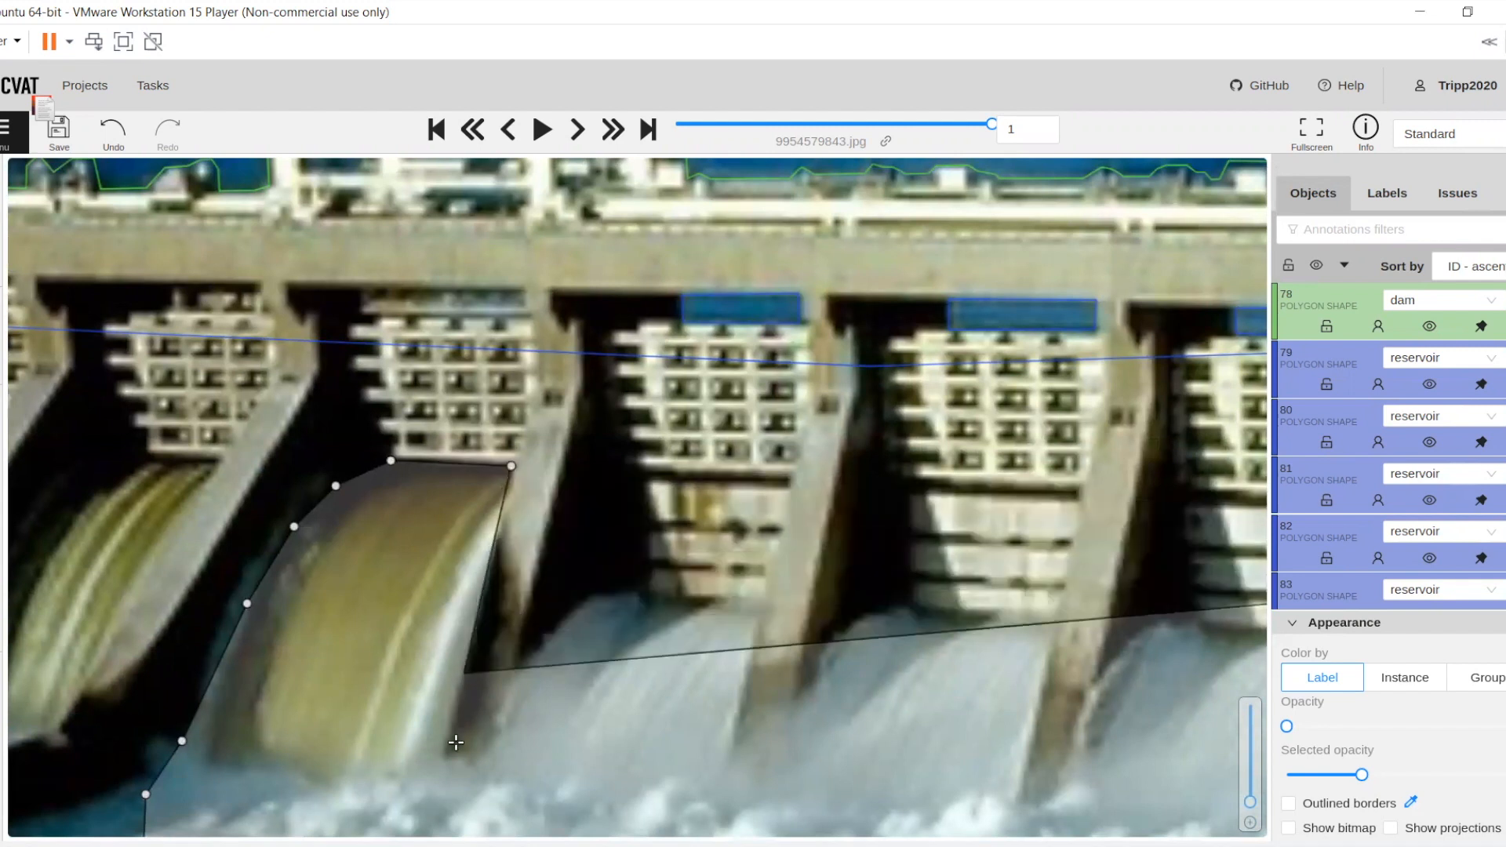
click(440, 767)
drag(738, 749, 629, 559)
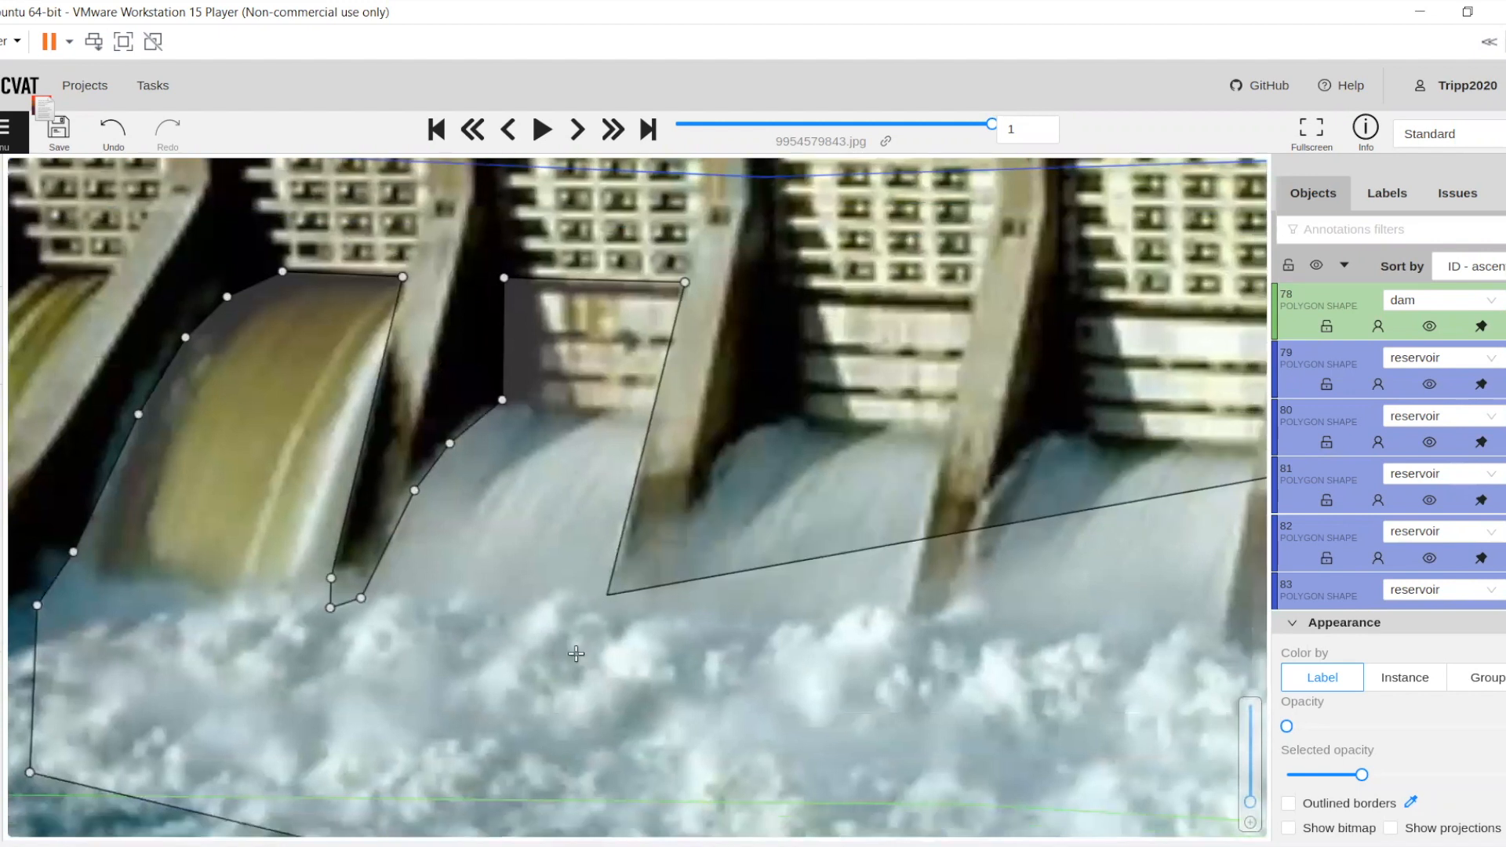
Carry the spillway outline around the pier foot after the fourth gate and up to the top of the fifth gate's lower panels
click(577, 657)
click(619, 657)
click(687, 584)
click(712, 506)
click(715, 491)
click(721, 477)
click(730, 463)
click(741, 447)
click(754, 434)
click(765, 423)
drag(782, 369, 732, 492)
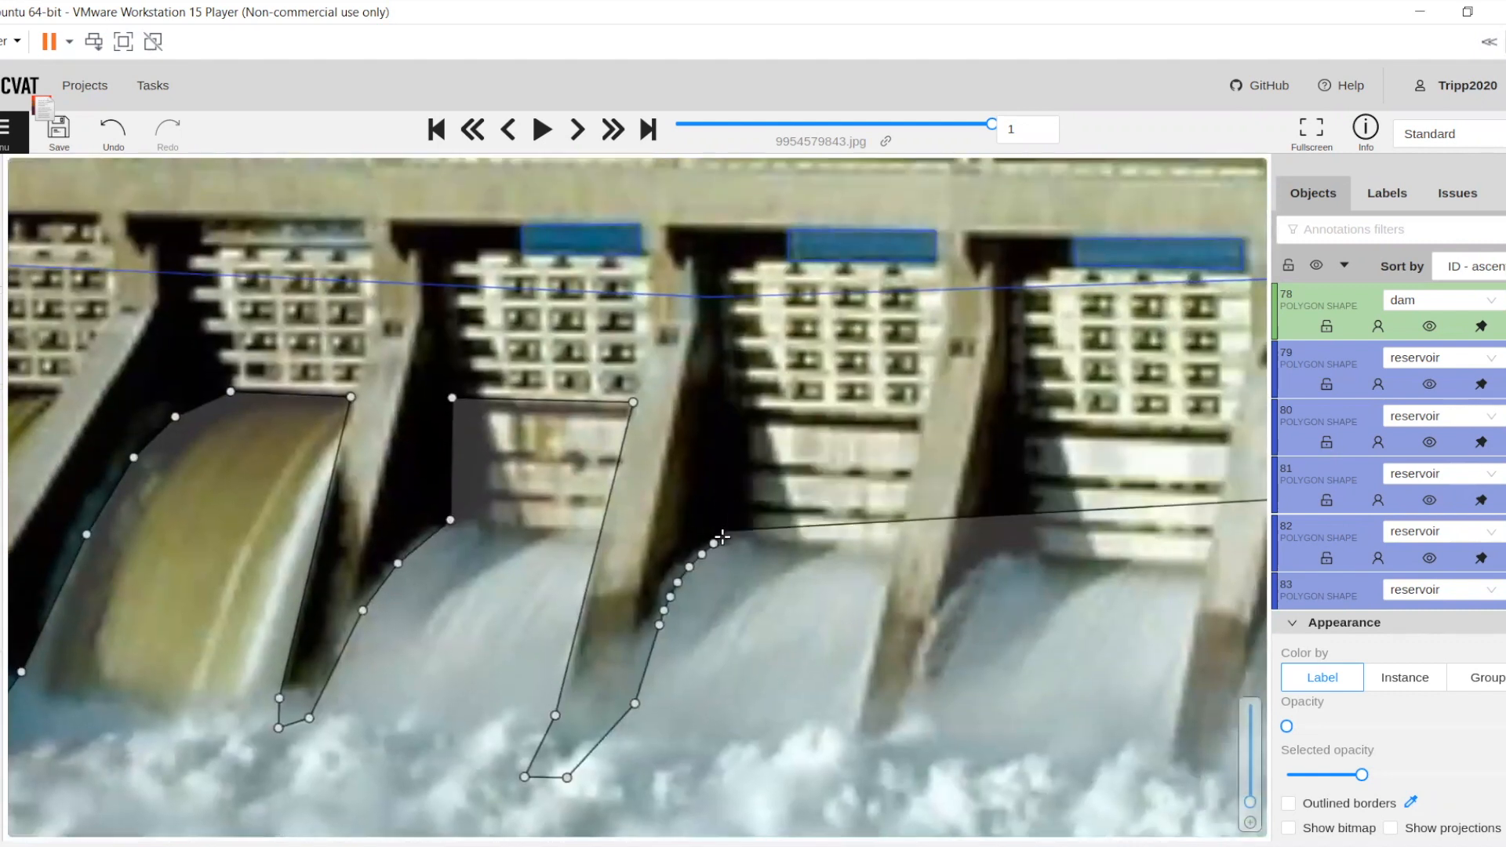
click(723, 541)
click(722, 409)
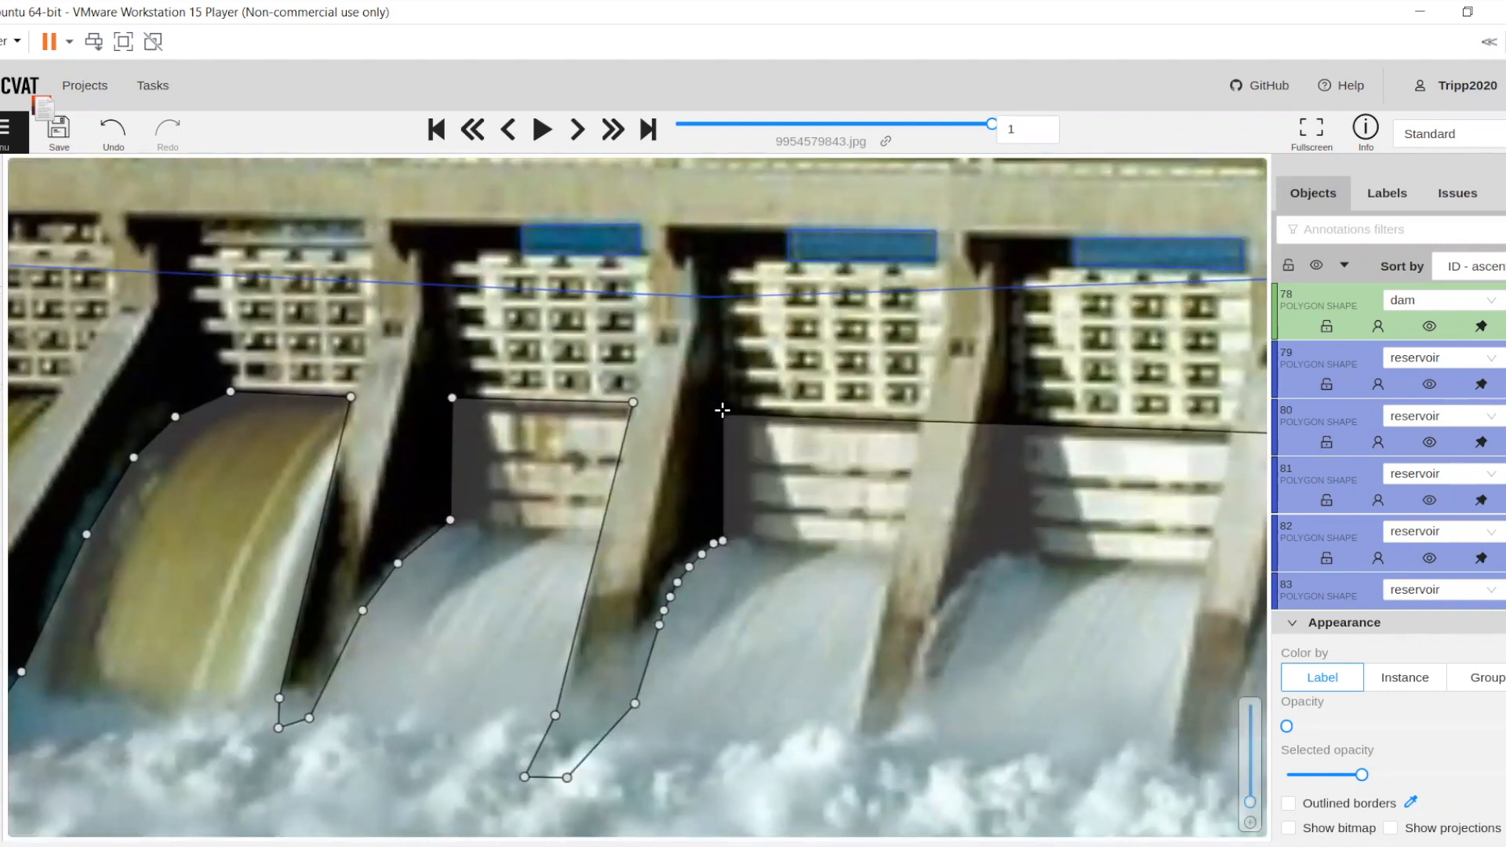
Trace the spillway outline across the fifth gate, around the next pier's foot, and over the sixth gate's panels down to the foam
click(922, 413)
click(852, 746)
click(861, 778)
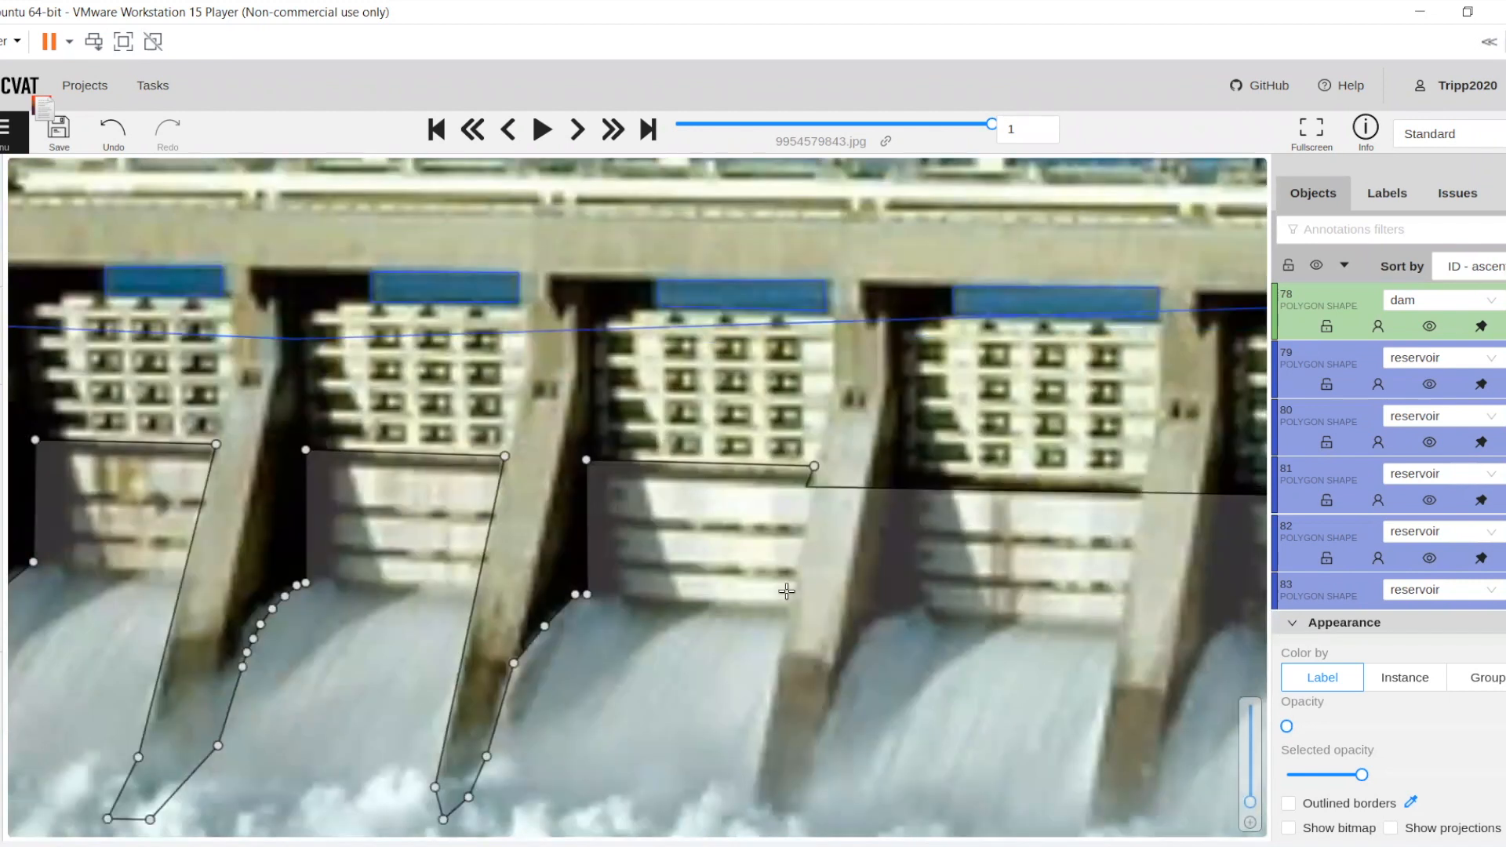
drag(807, 626, 735, 490)
click(682, 671)
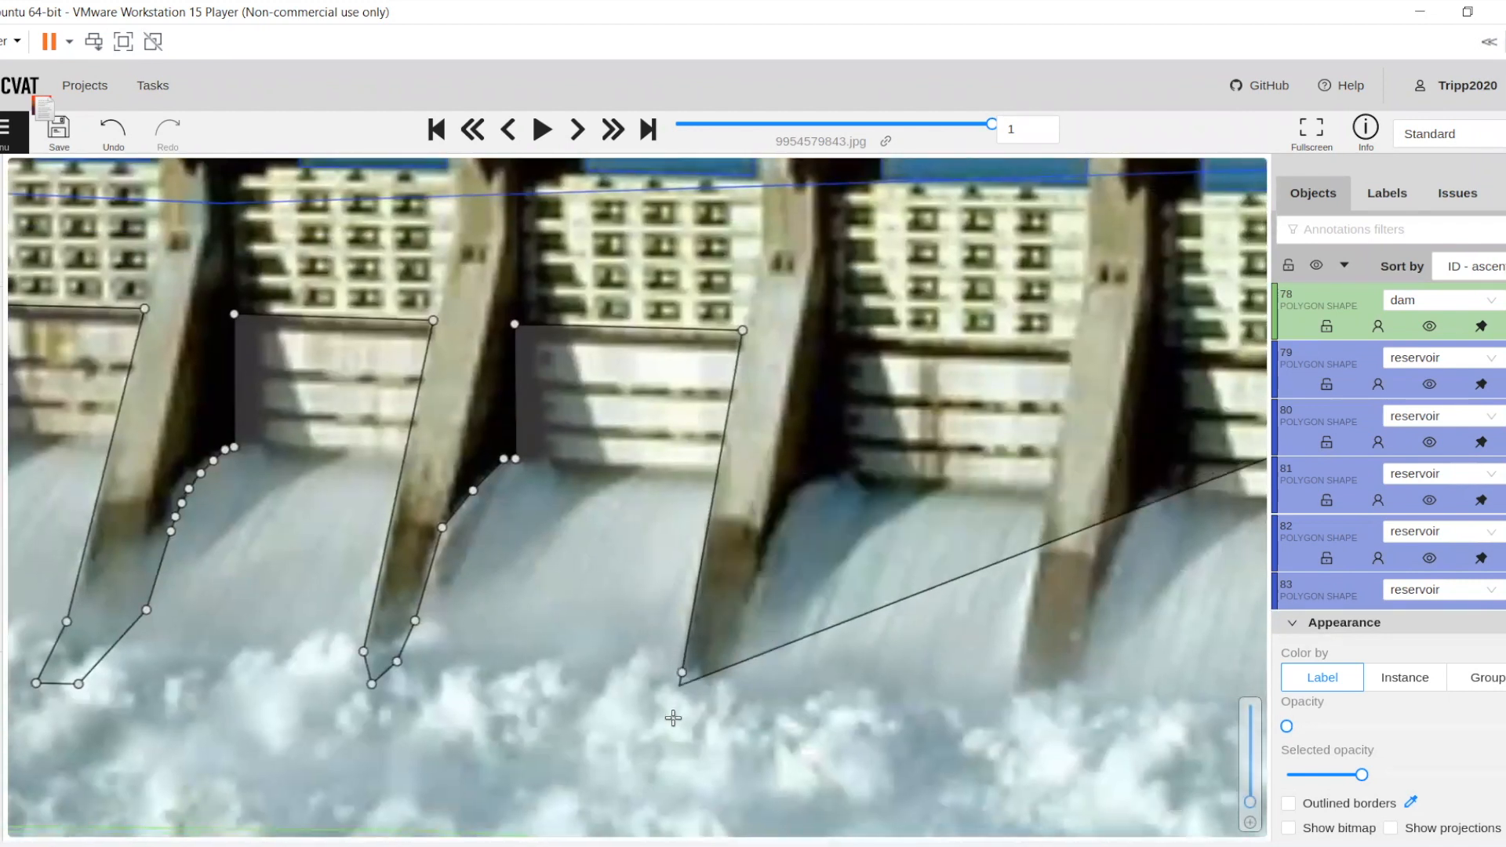
Carry the spillway outline around the pier foot after the sixth gate, up its right side and across the seventh gate's lower panels
click(674, 720)
click(723, 721)
click(738, 655)
click(774, 545)
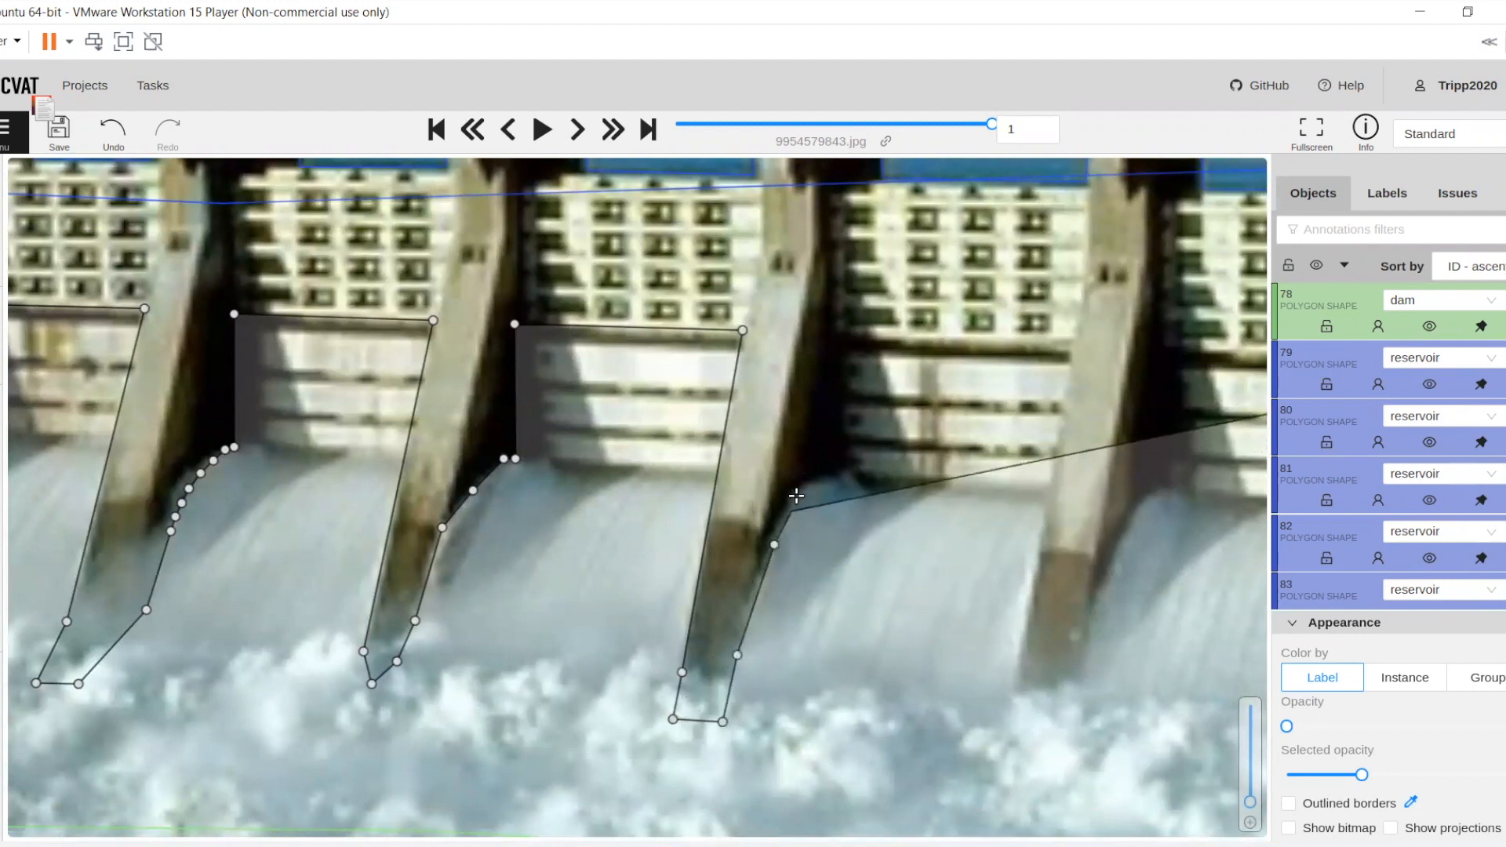
click(797, 495)
drag(829, 329, 628, 472)
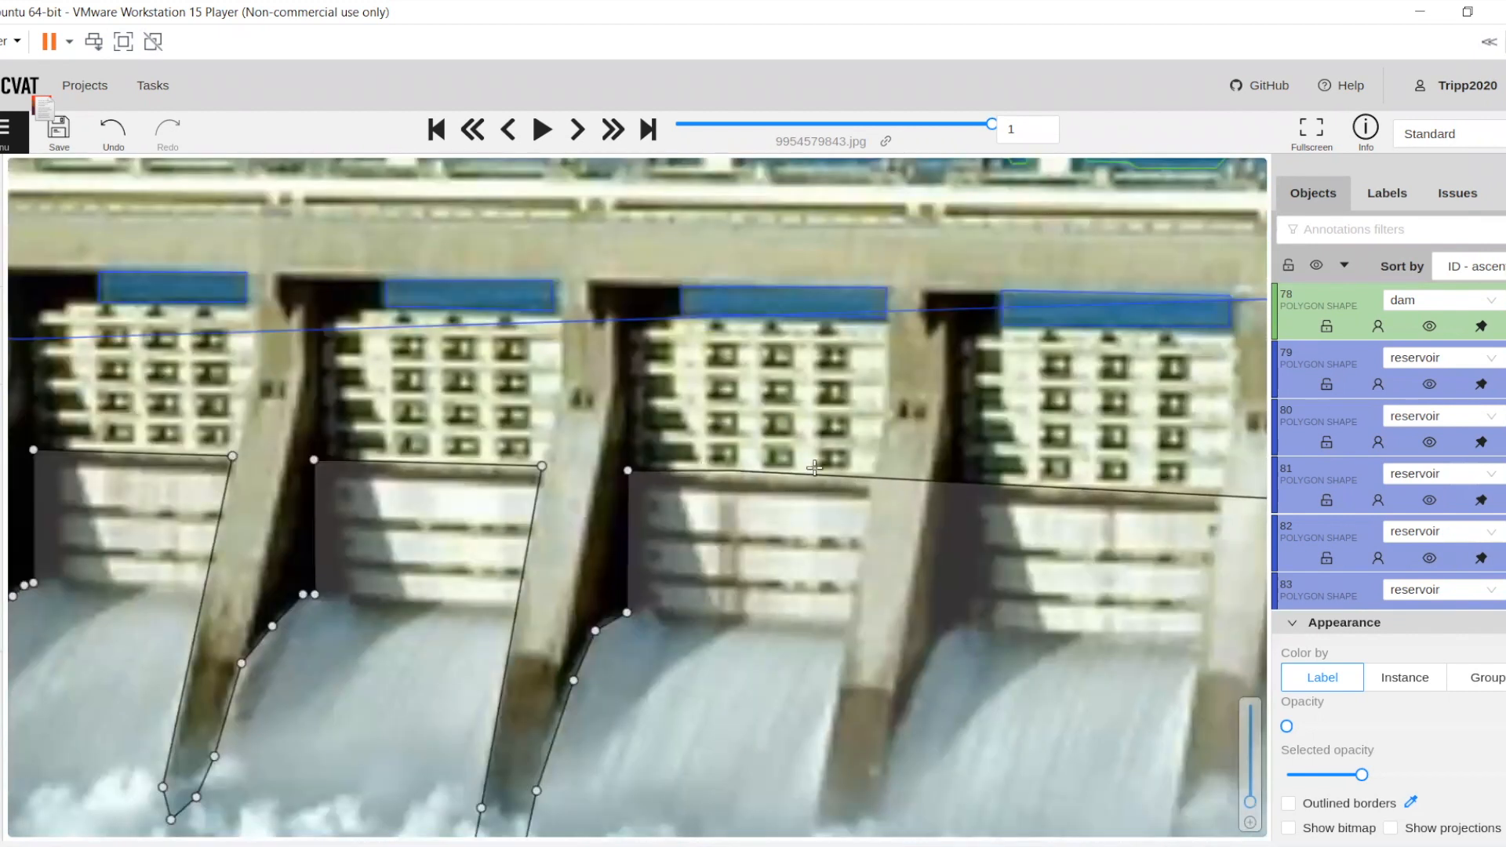
click(868, 478)
drag(857, 637, 622, 478)
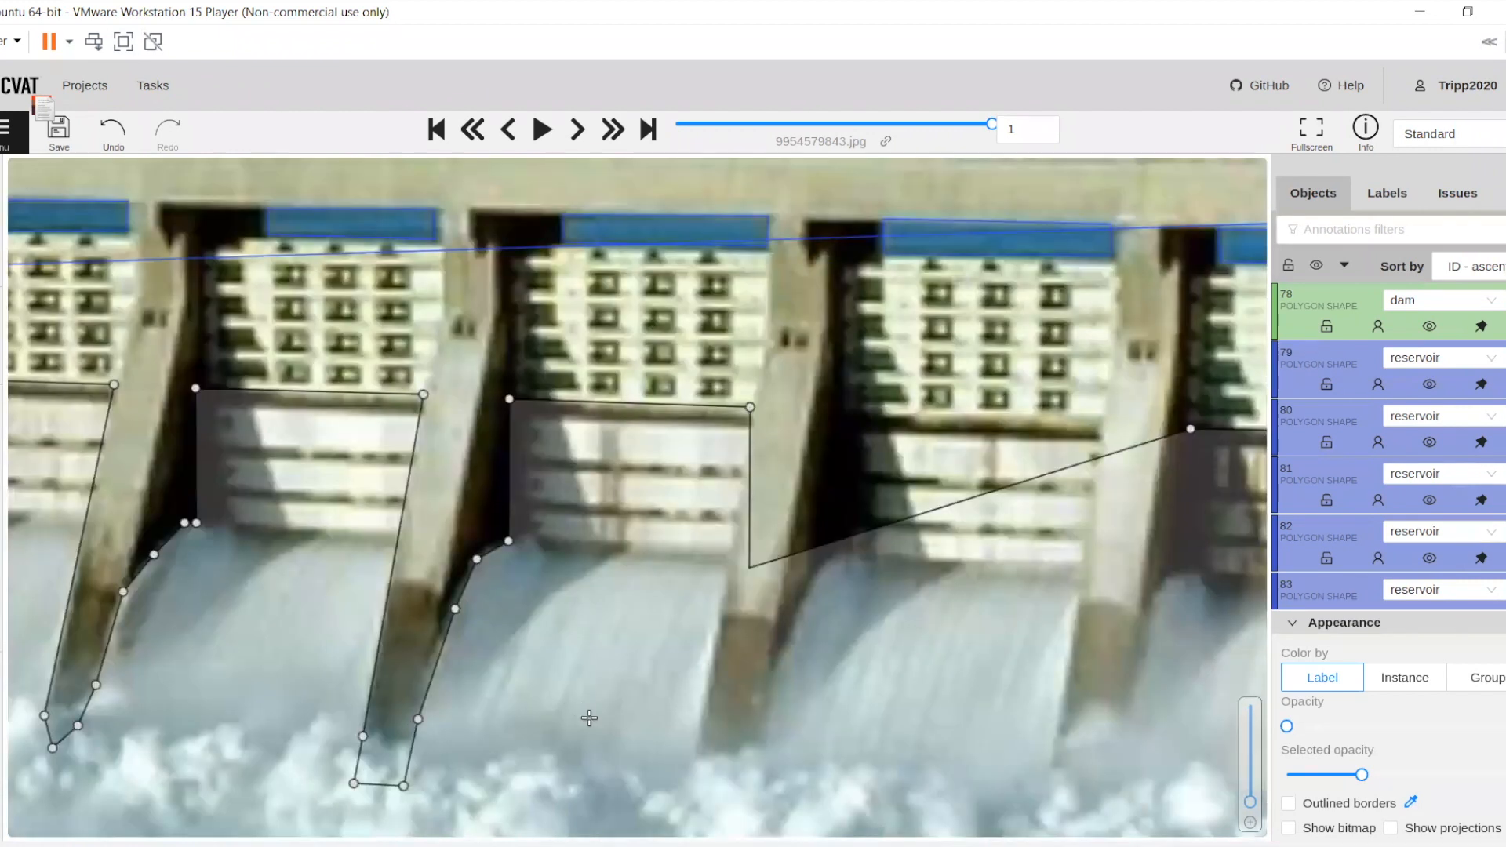
Carry the spillway outline around the pier foot after the seventh gate, up its right side and across the eighth gate's lower panels
click(567, 696)
click(590, 722)
click(630, 708)
click(634, 669)
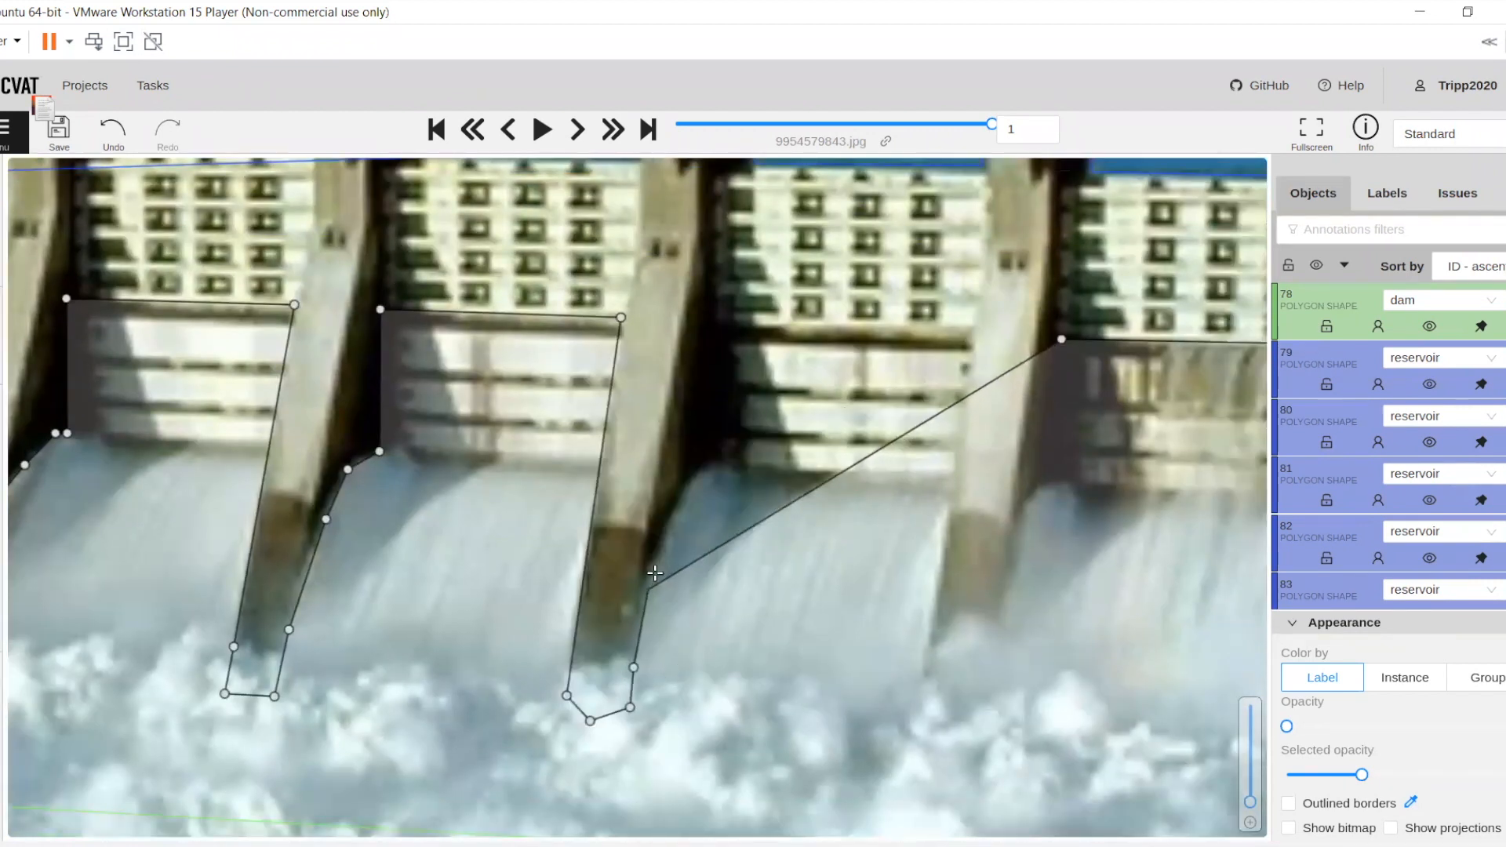
click(658, 567)
click(679, 505)
click(698, 477)
click(709, 469)
click(711, 322)
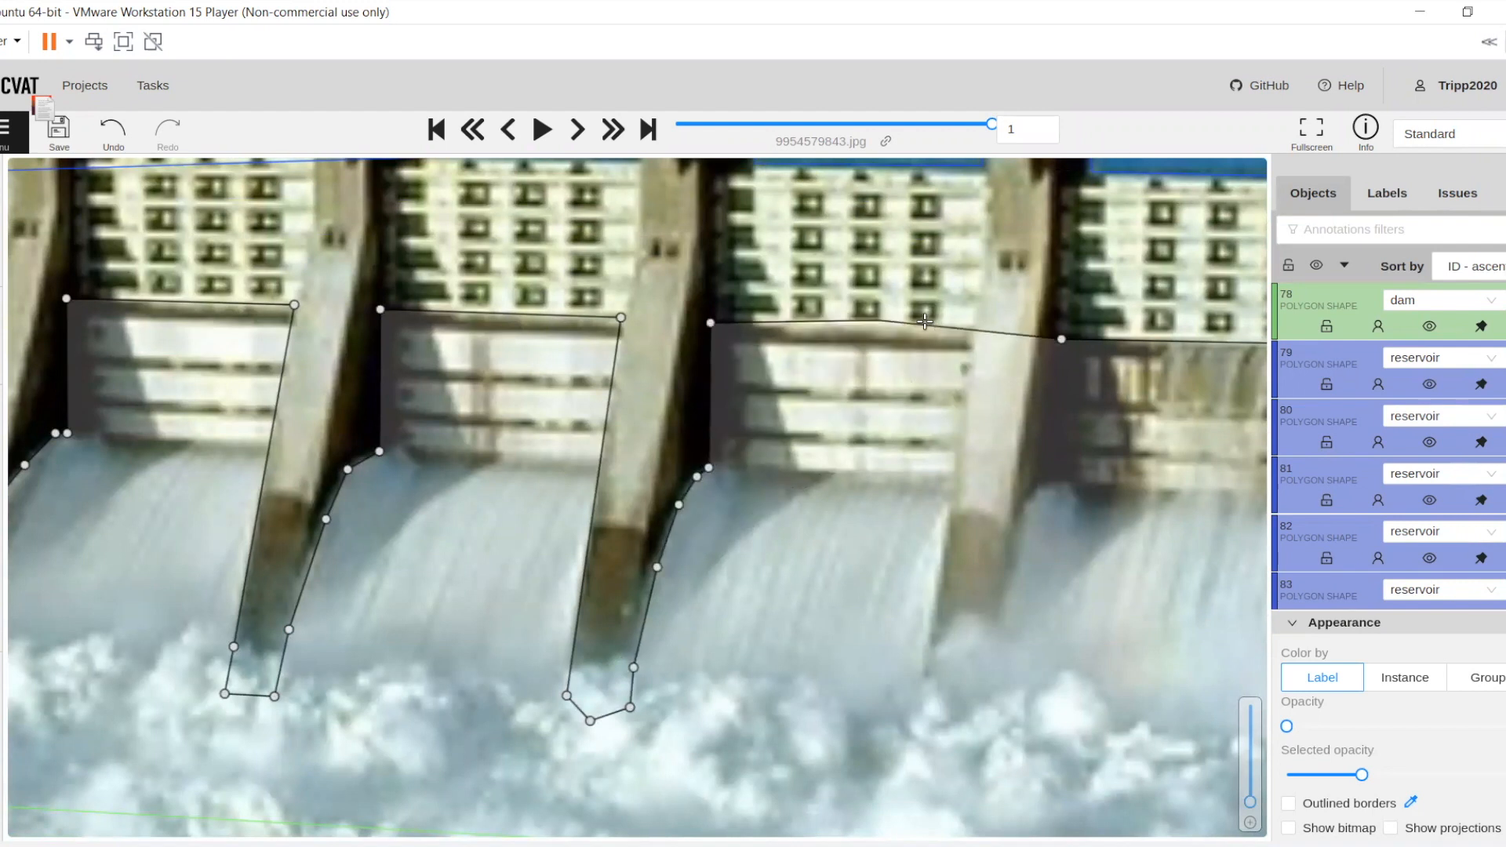
click(971, 328)
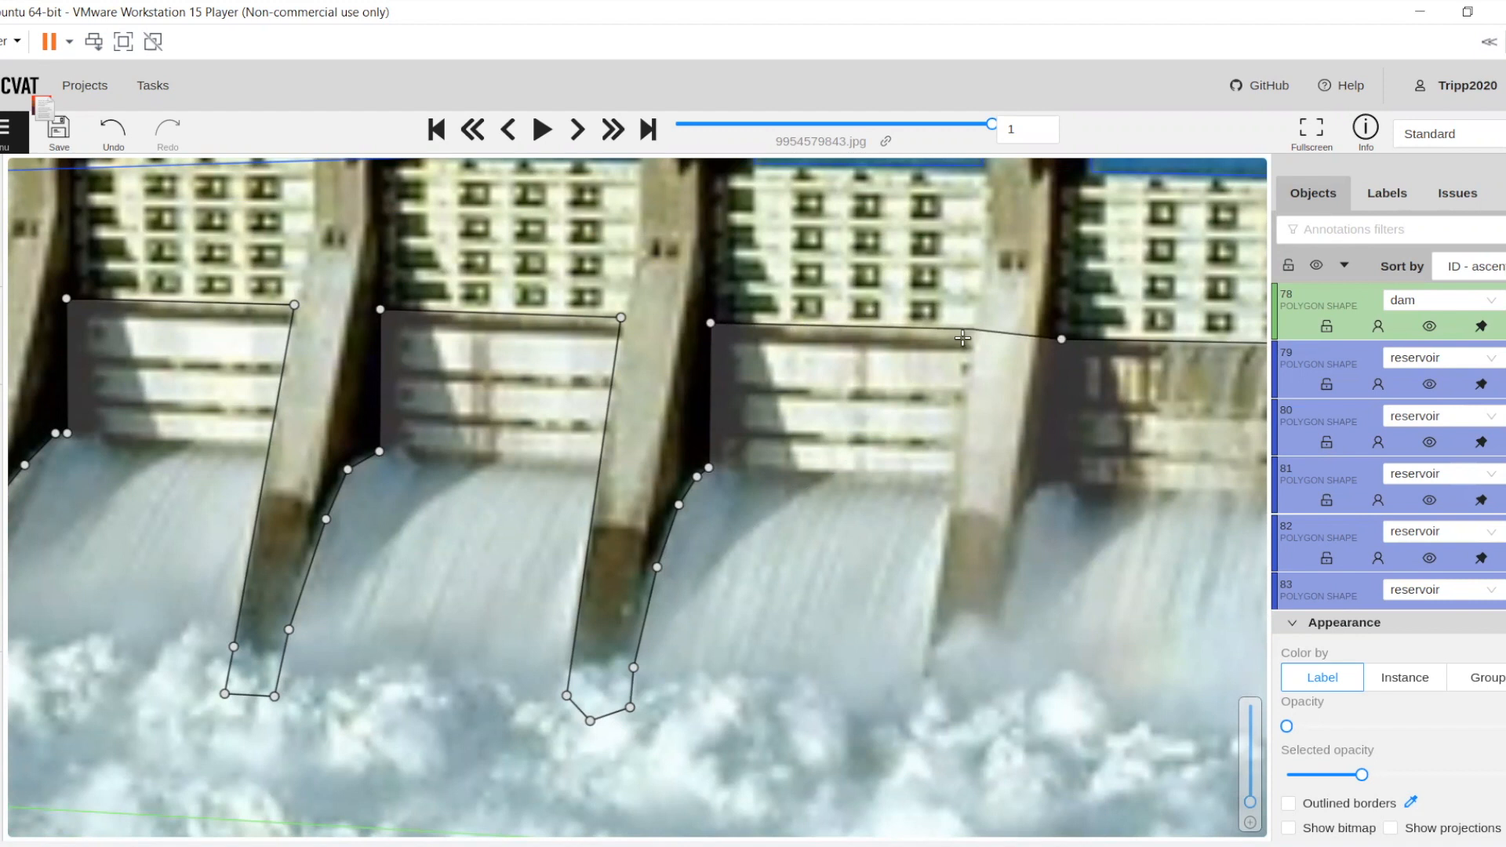
Trace the spillway outline around the pier foot after the eighth gate, up its right side, and complete the polygon at the ninth gate
click(919, 735)
click(977, 745)
click(991, 717)
click(1002, 632)
drag(1025, 573, 712, 696)
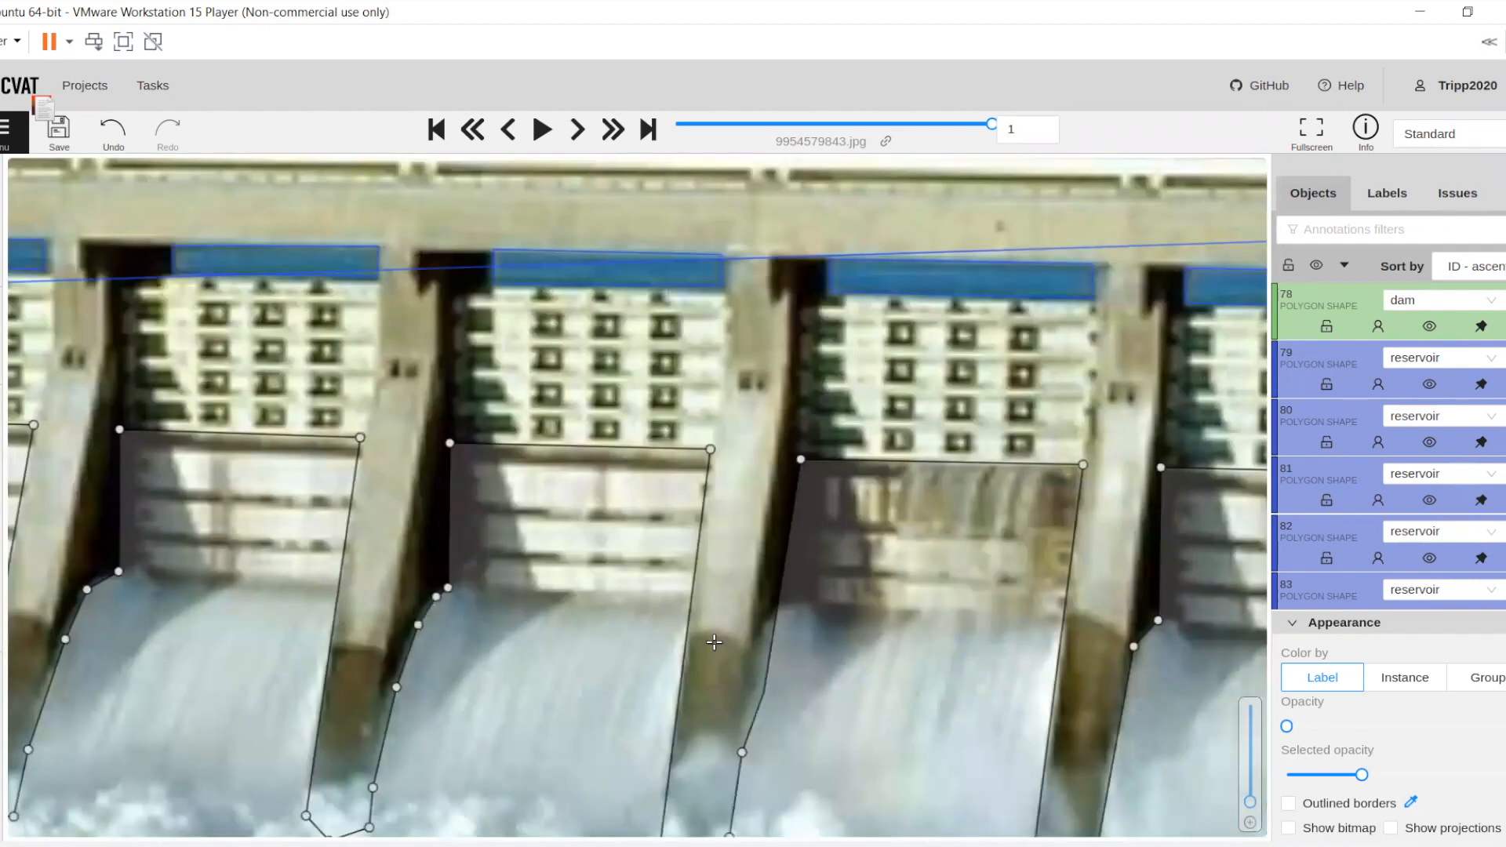
click(713, 638)
click(728, 613)
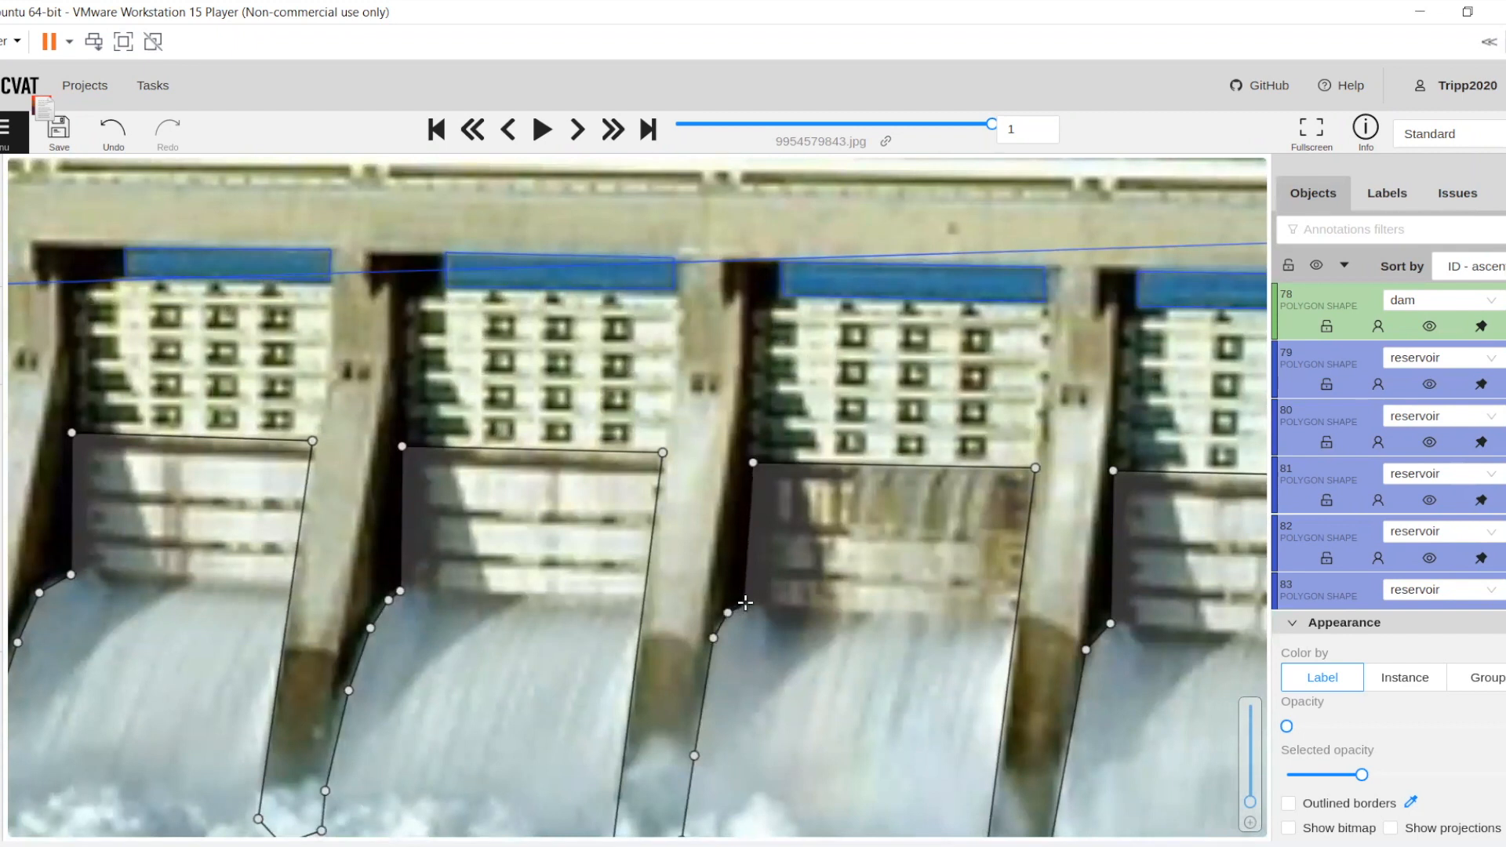
scroll(745, 603, down, 1)
scroll(744, 602, down, 1)
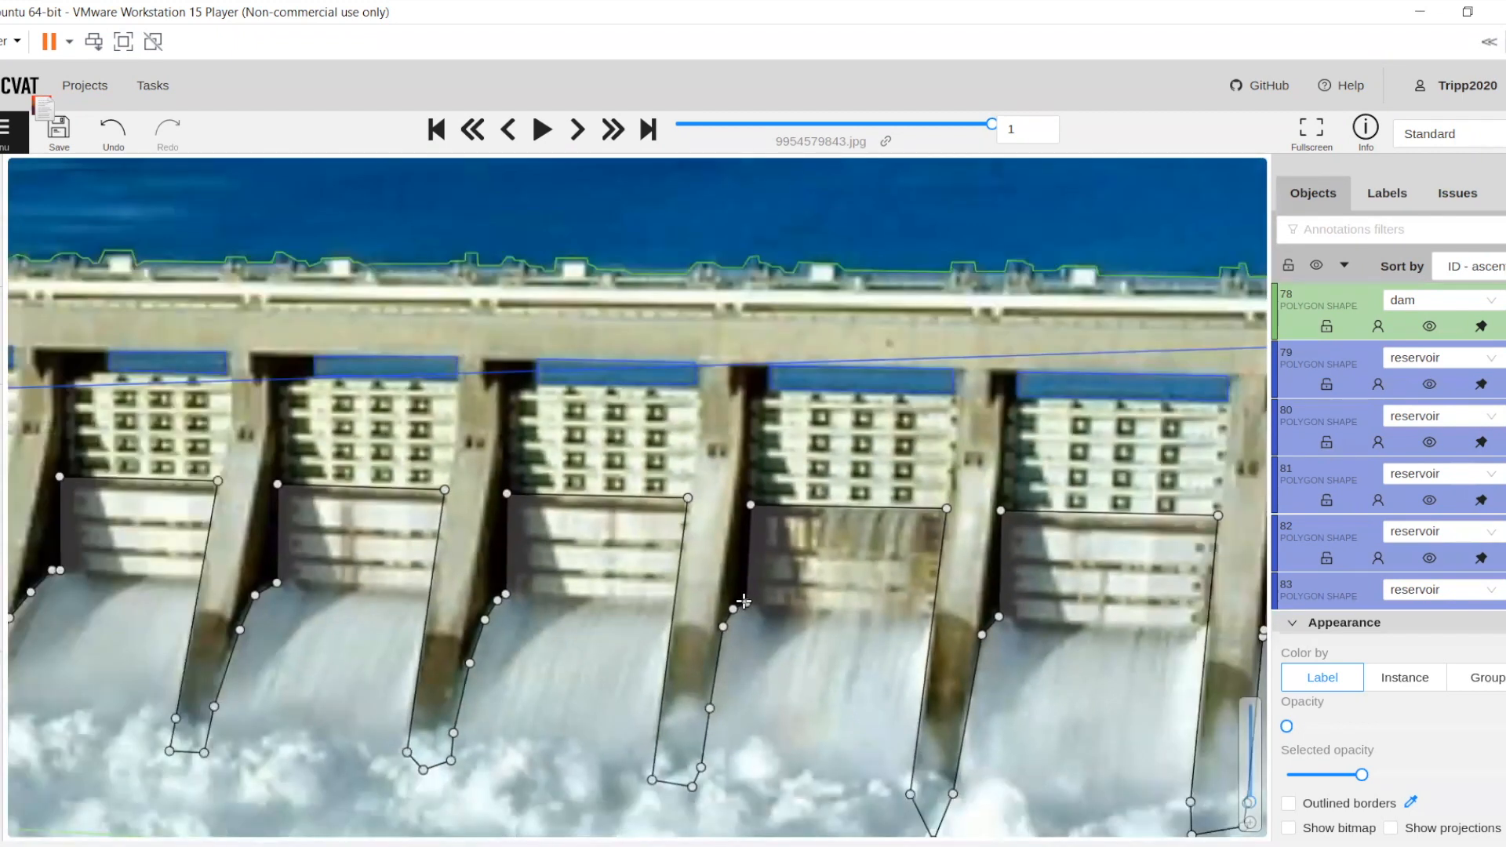
scroll(744, 602, down, 1)
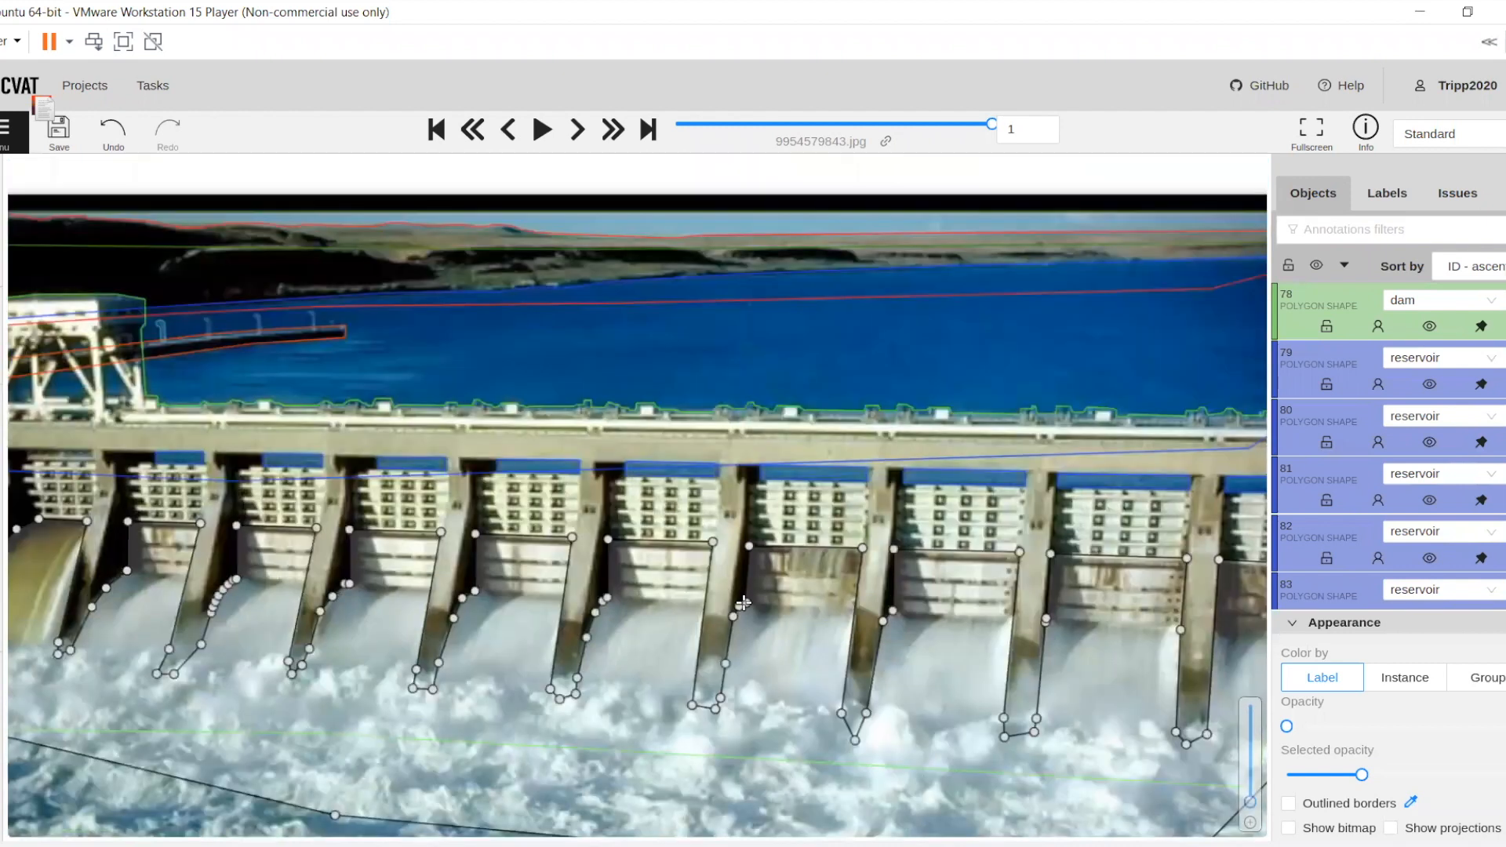
key(n)
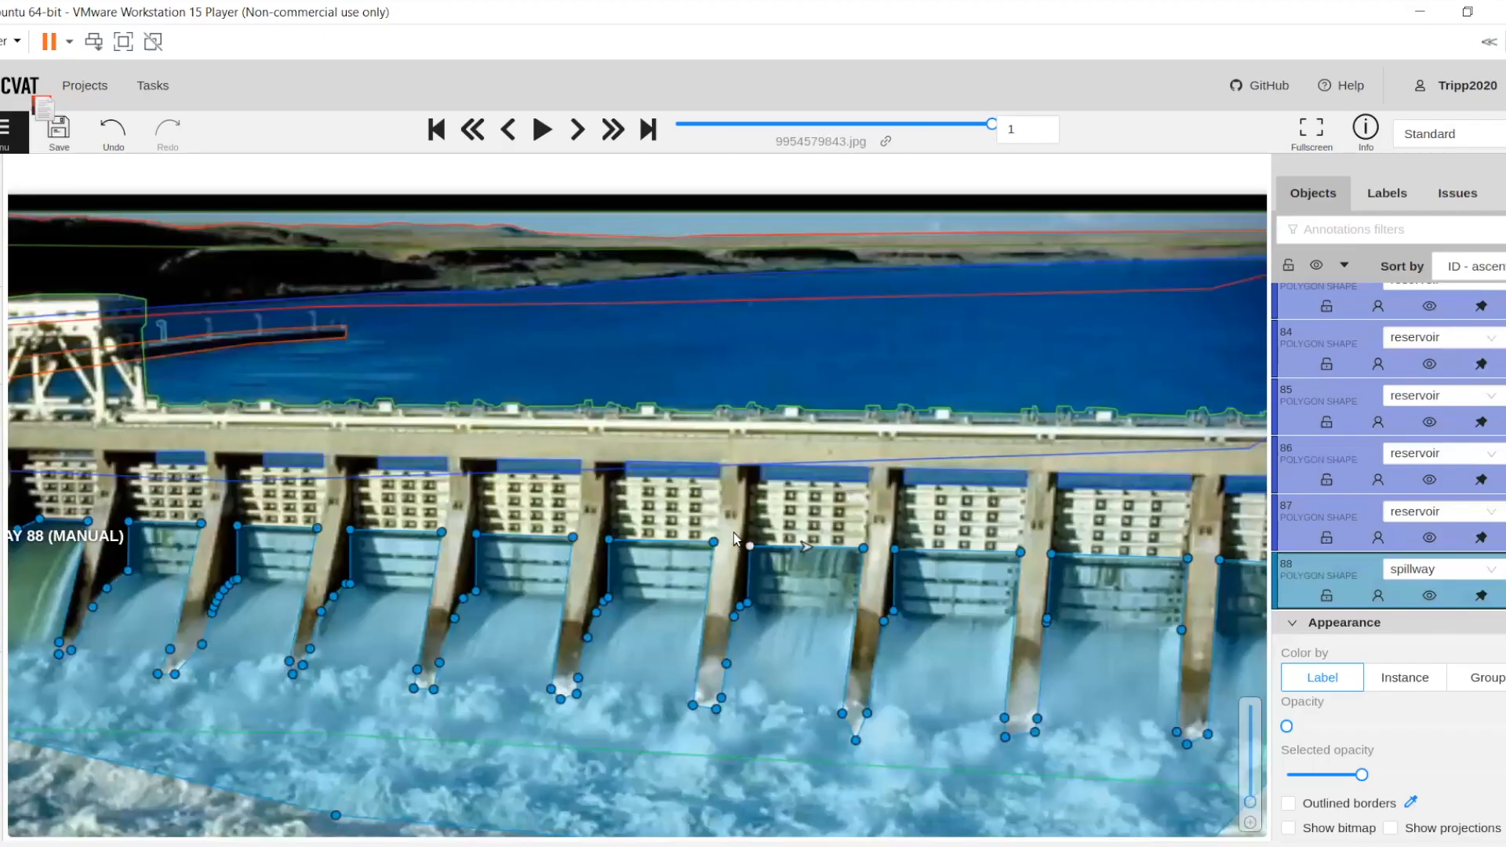
Outline the water flows of the first and second gates as two separate spillway polygons
drag(721, 513, 720, 510)
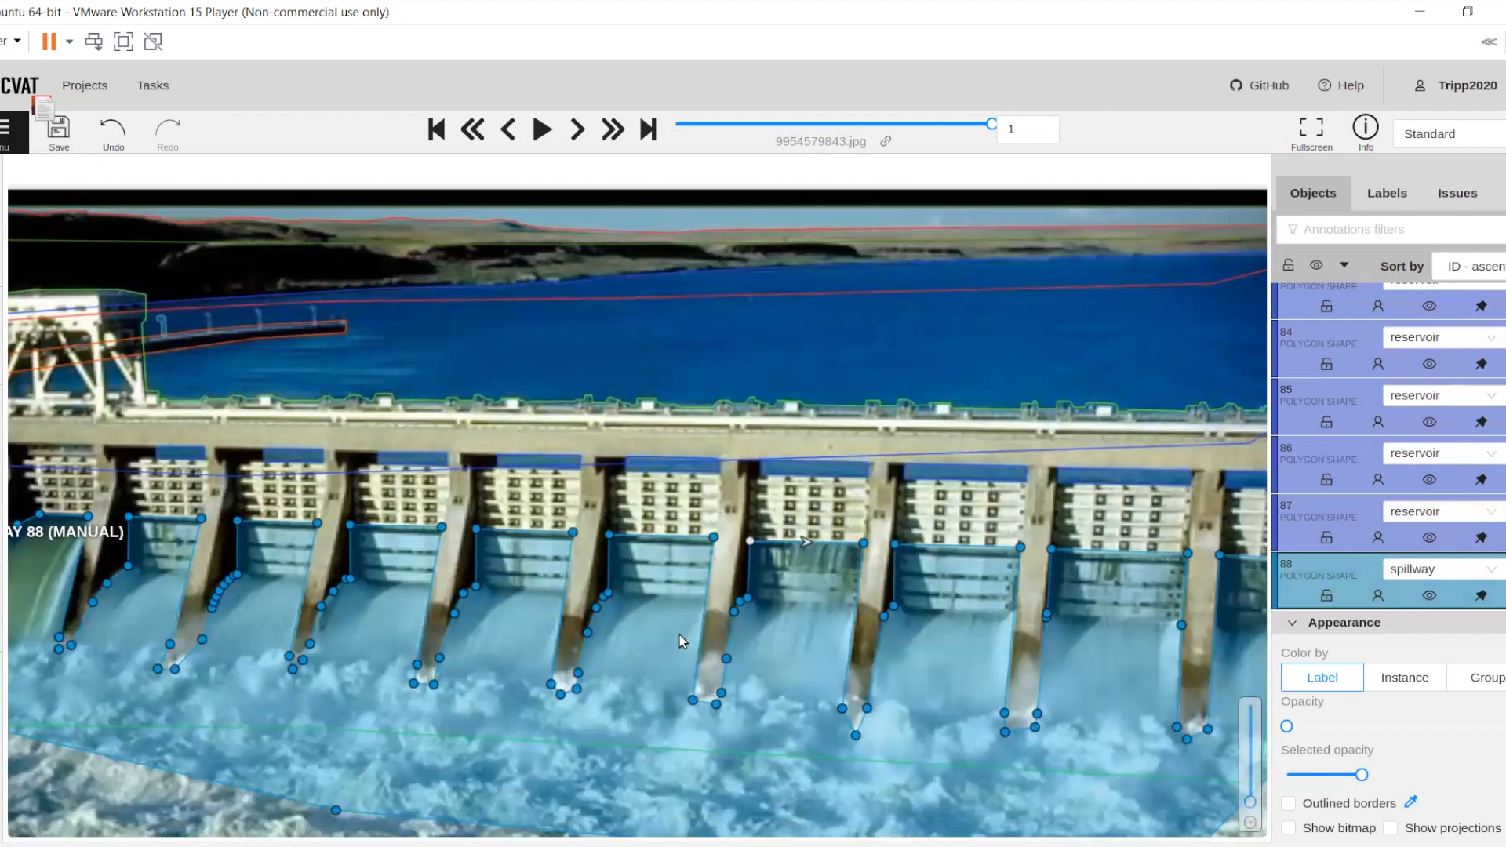
drag(650, 656, 637, 656)
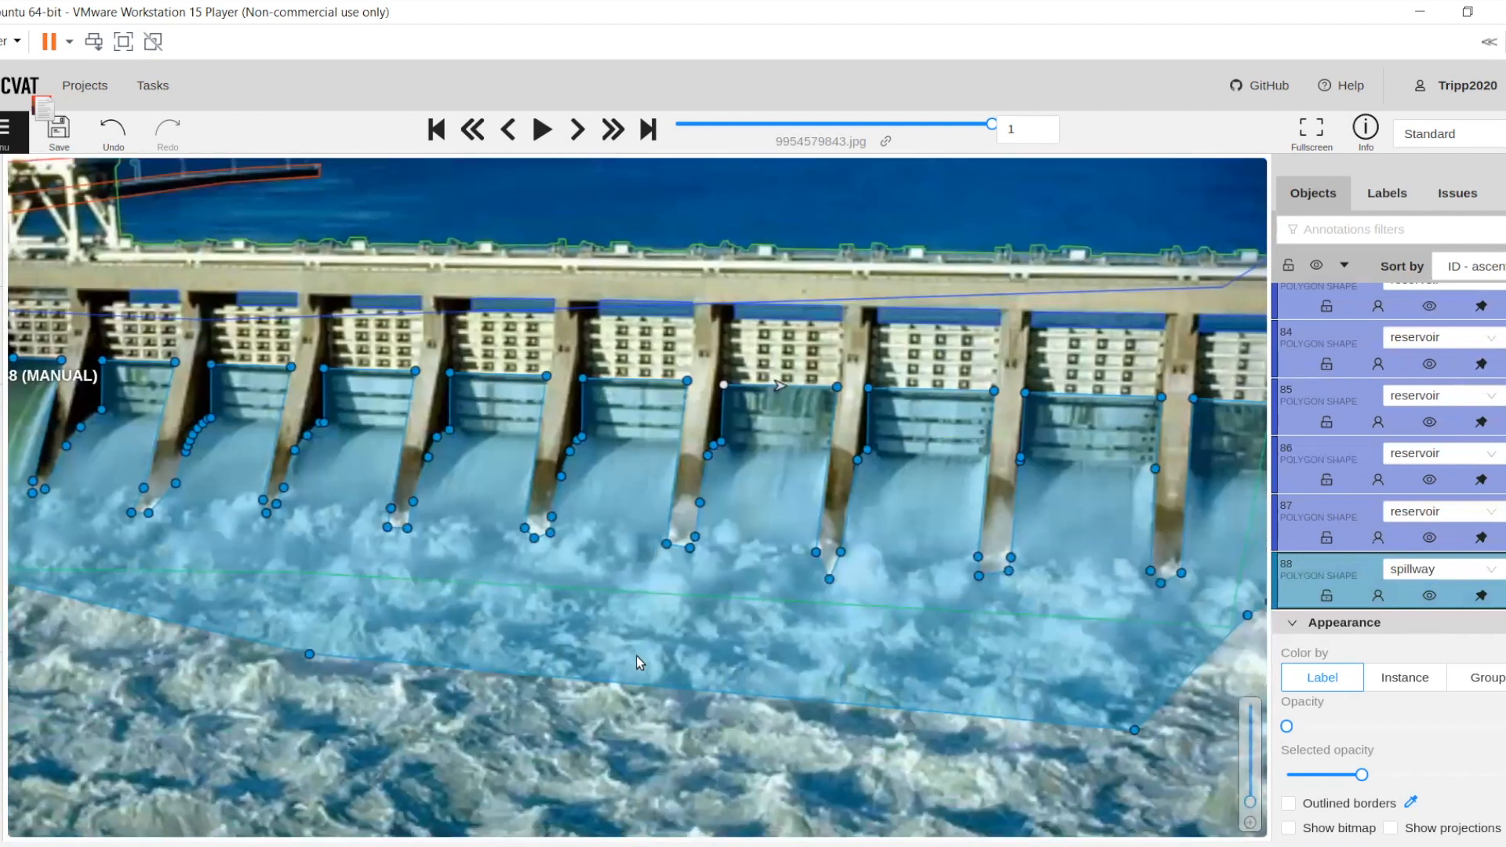
scroll(637, 656, down, 4)
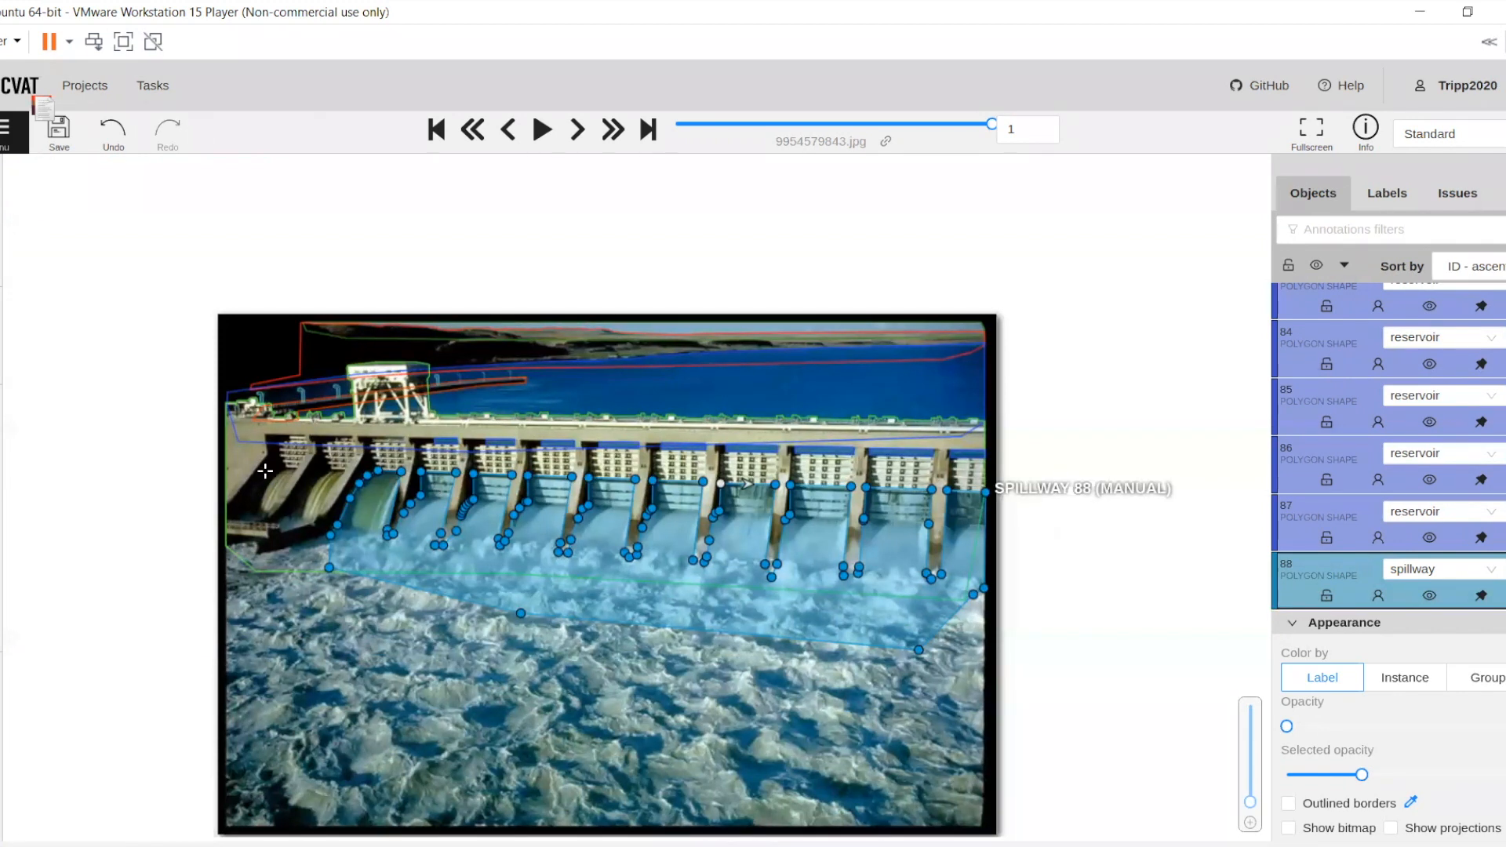
scroll(265, 470, up, 4)
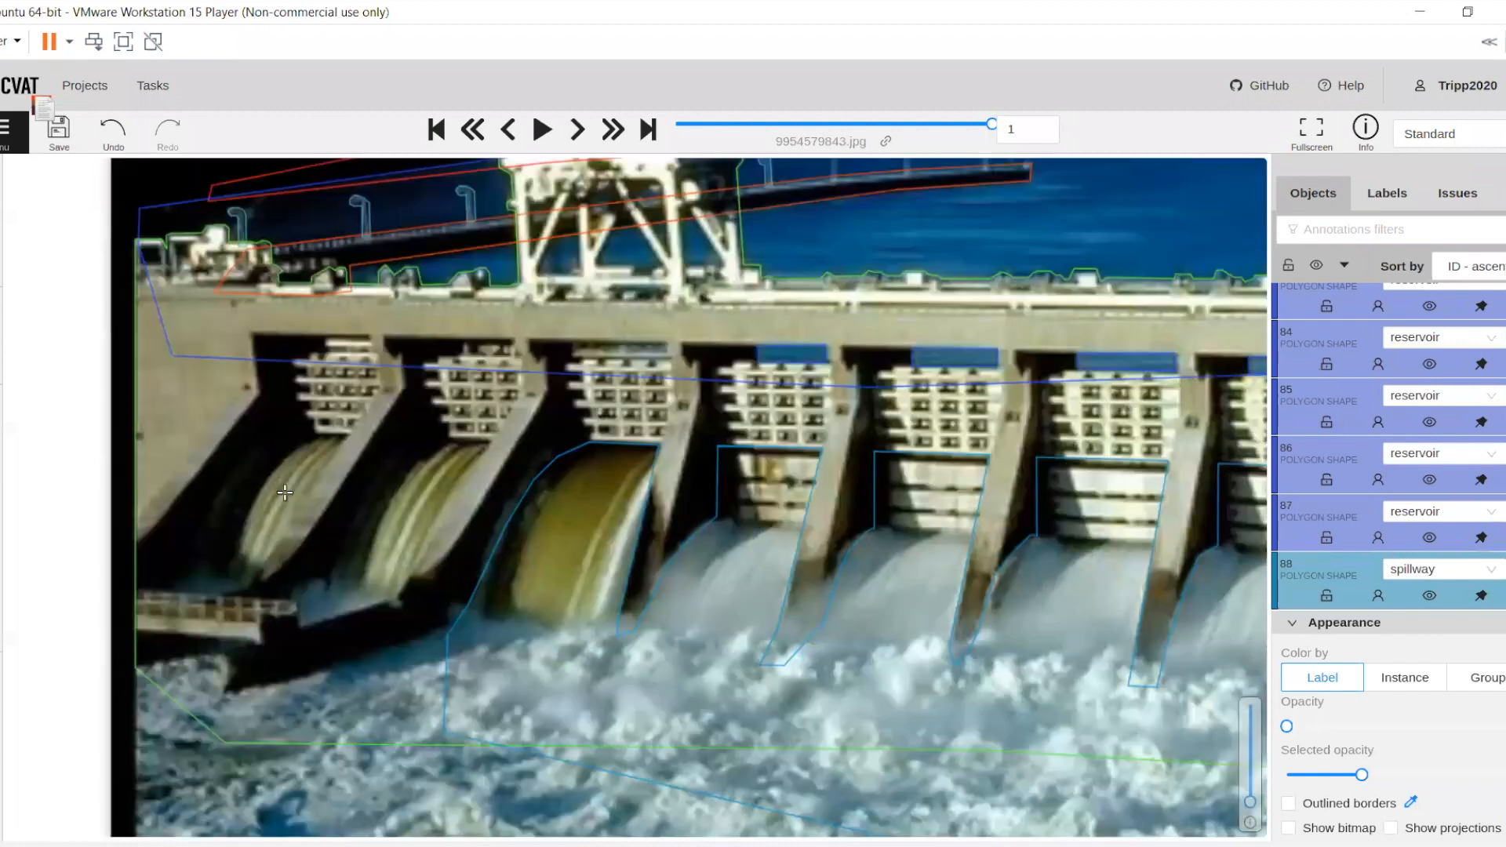
scroll(359, 482, up, 3)
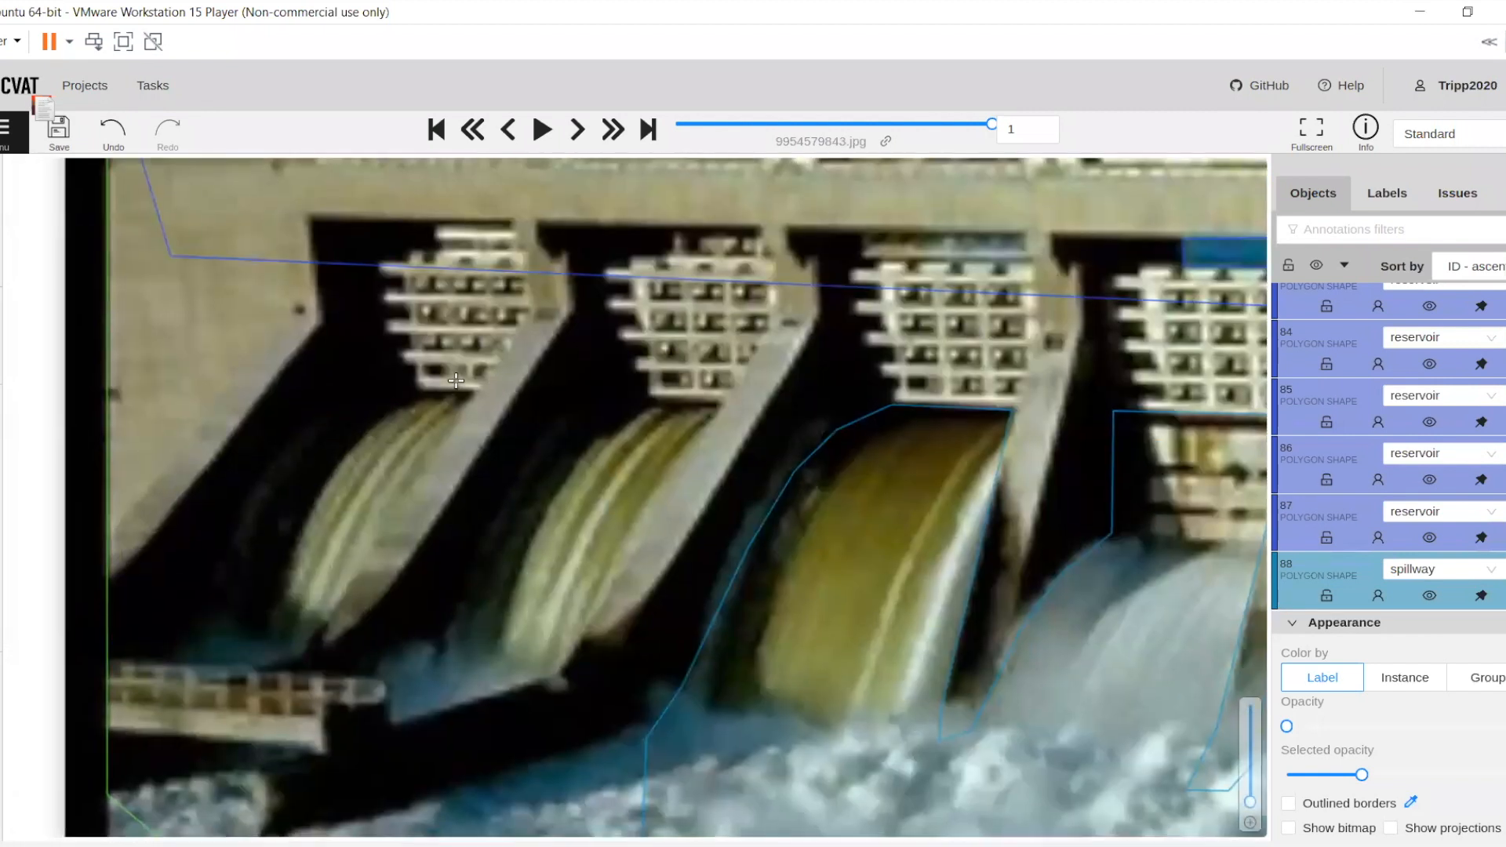
click(456, 378)
click(579, 378)
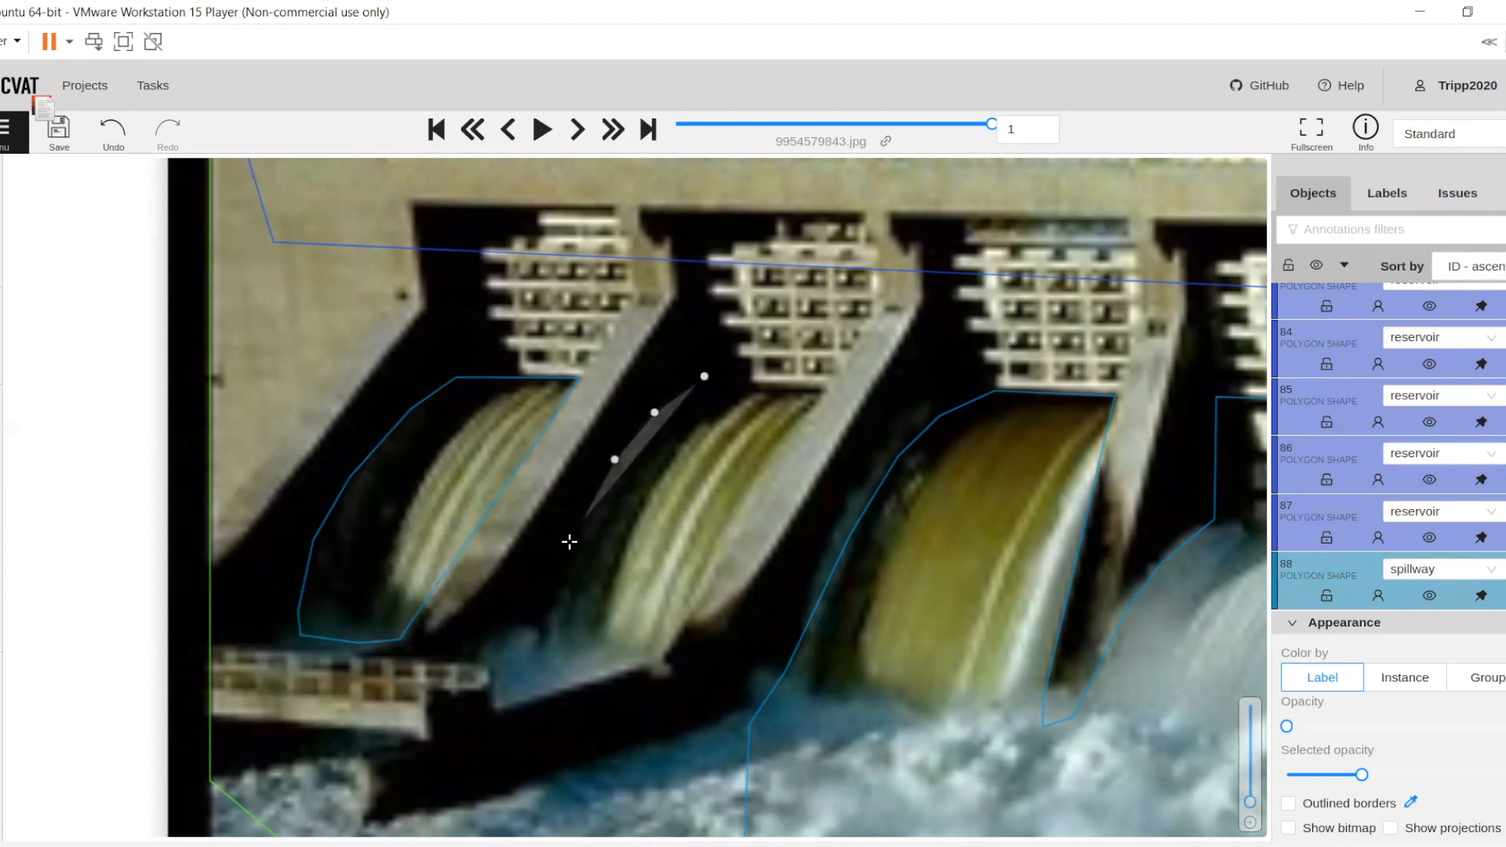
click(568, 544)
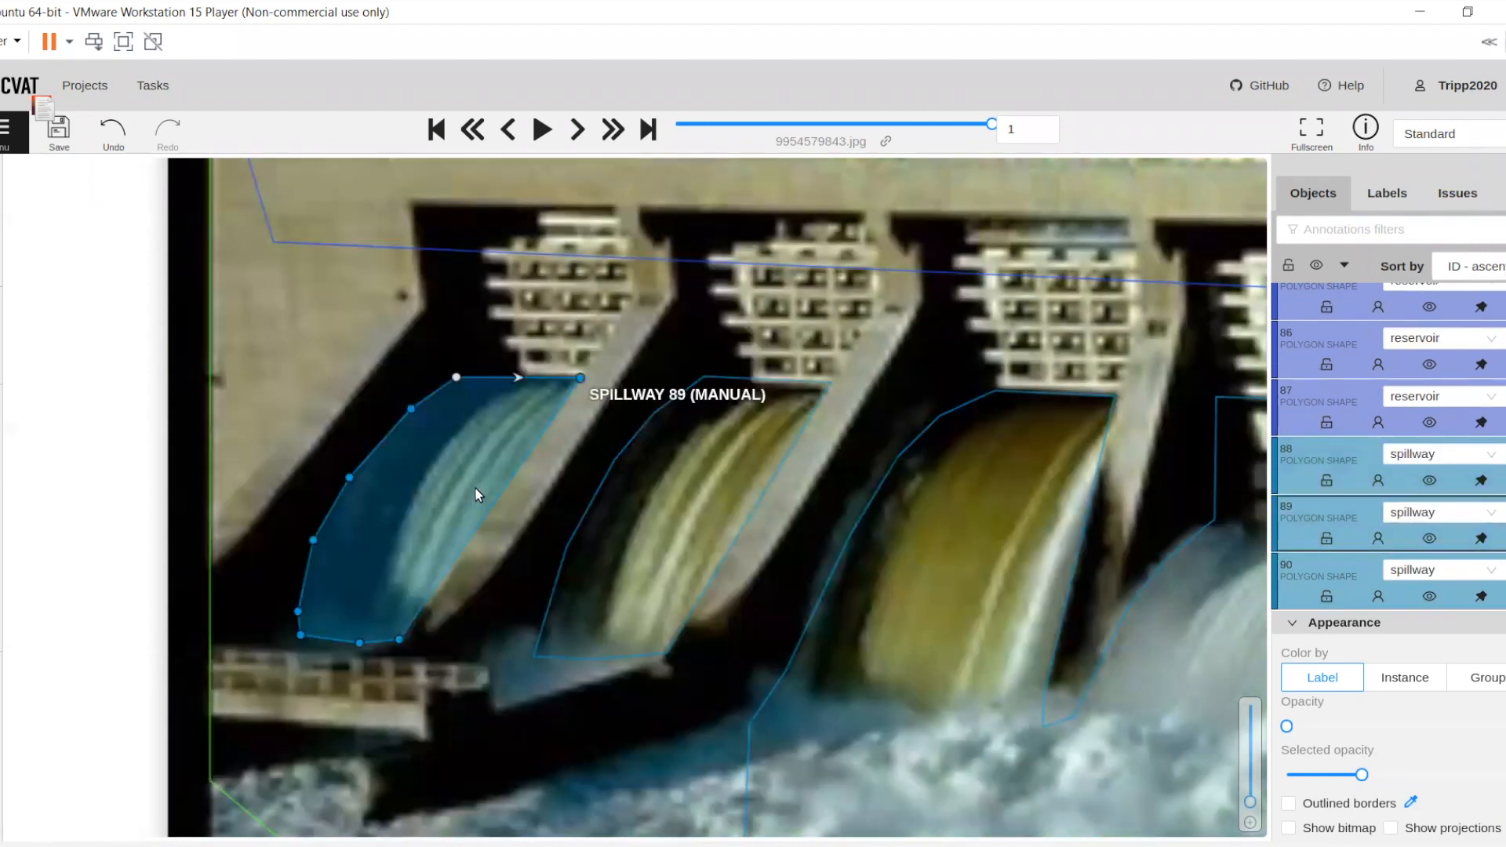
Set up a new polygon shape with the label rapids
scroll(475, 488, down, 3)
scroll(544, 479, down, 6)
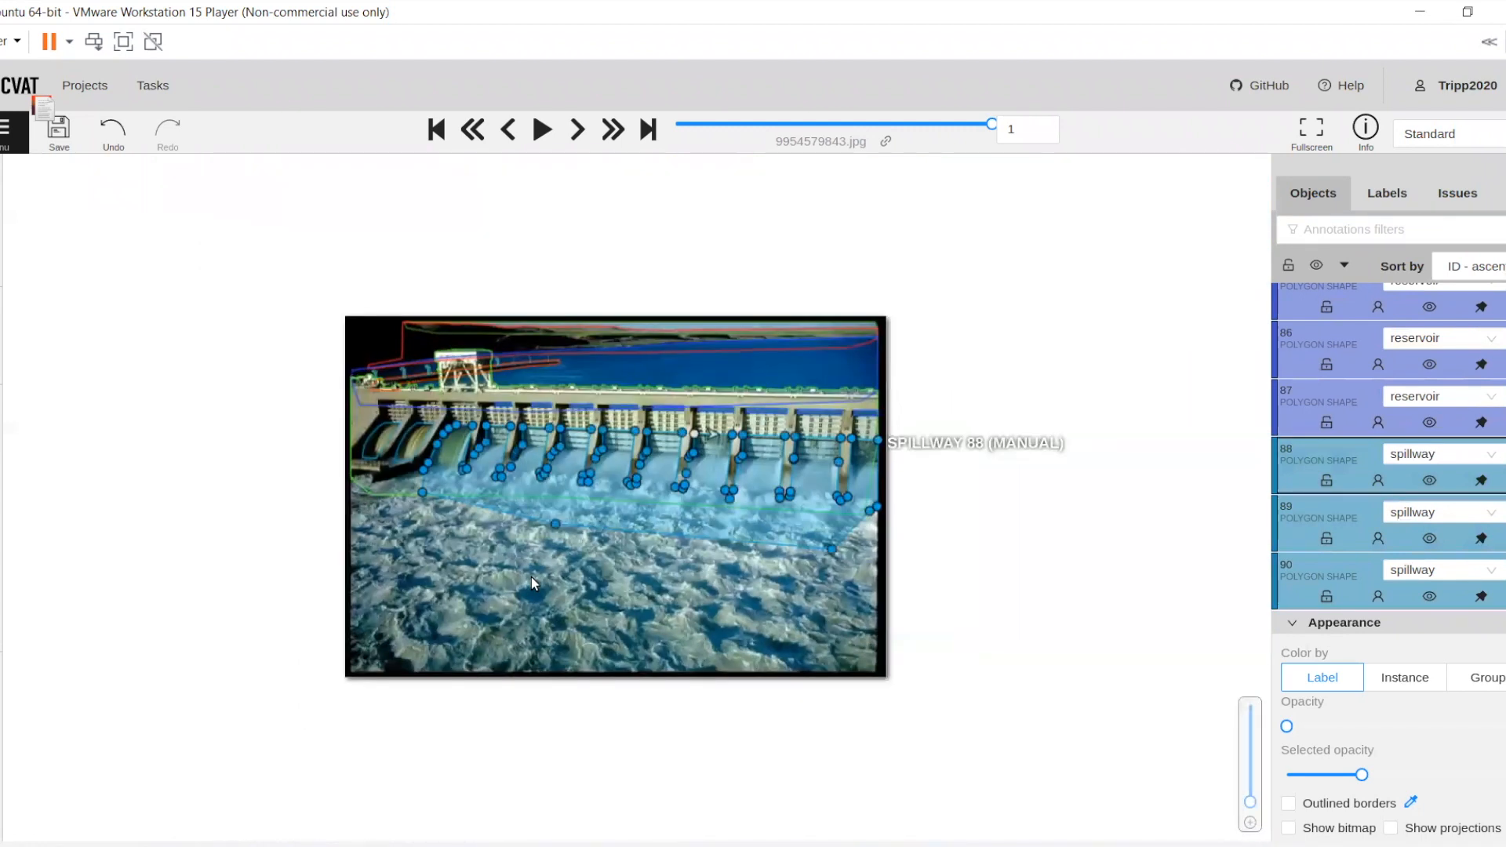
scroll(530, 578, up, 2)
mouse_move(2, 471)
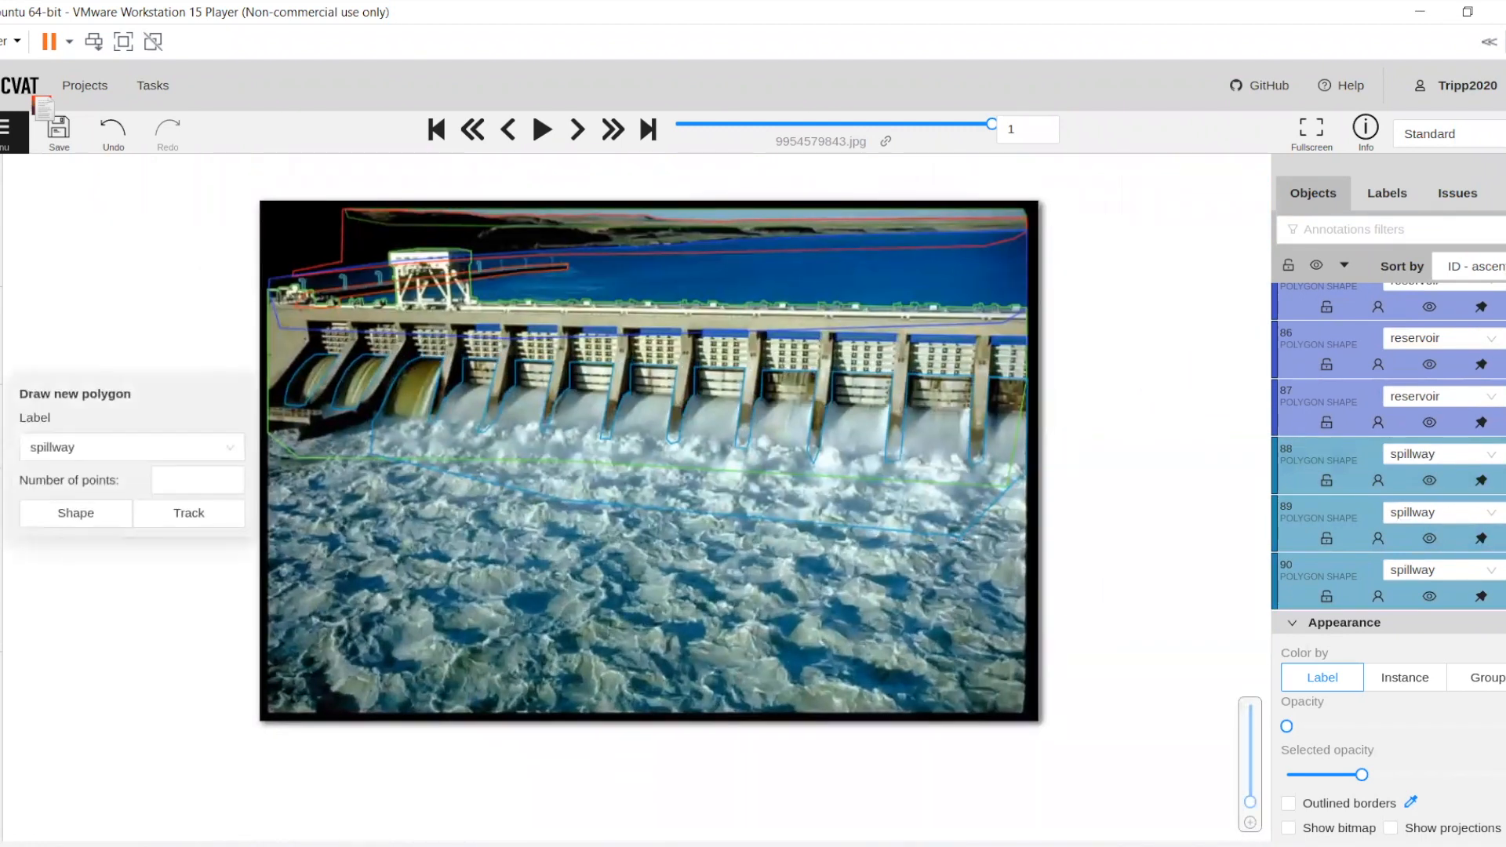
click(68, 447)
text(rapids)
click(47, 484)
click(74, 514)
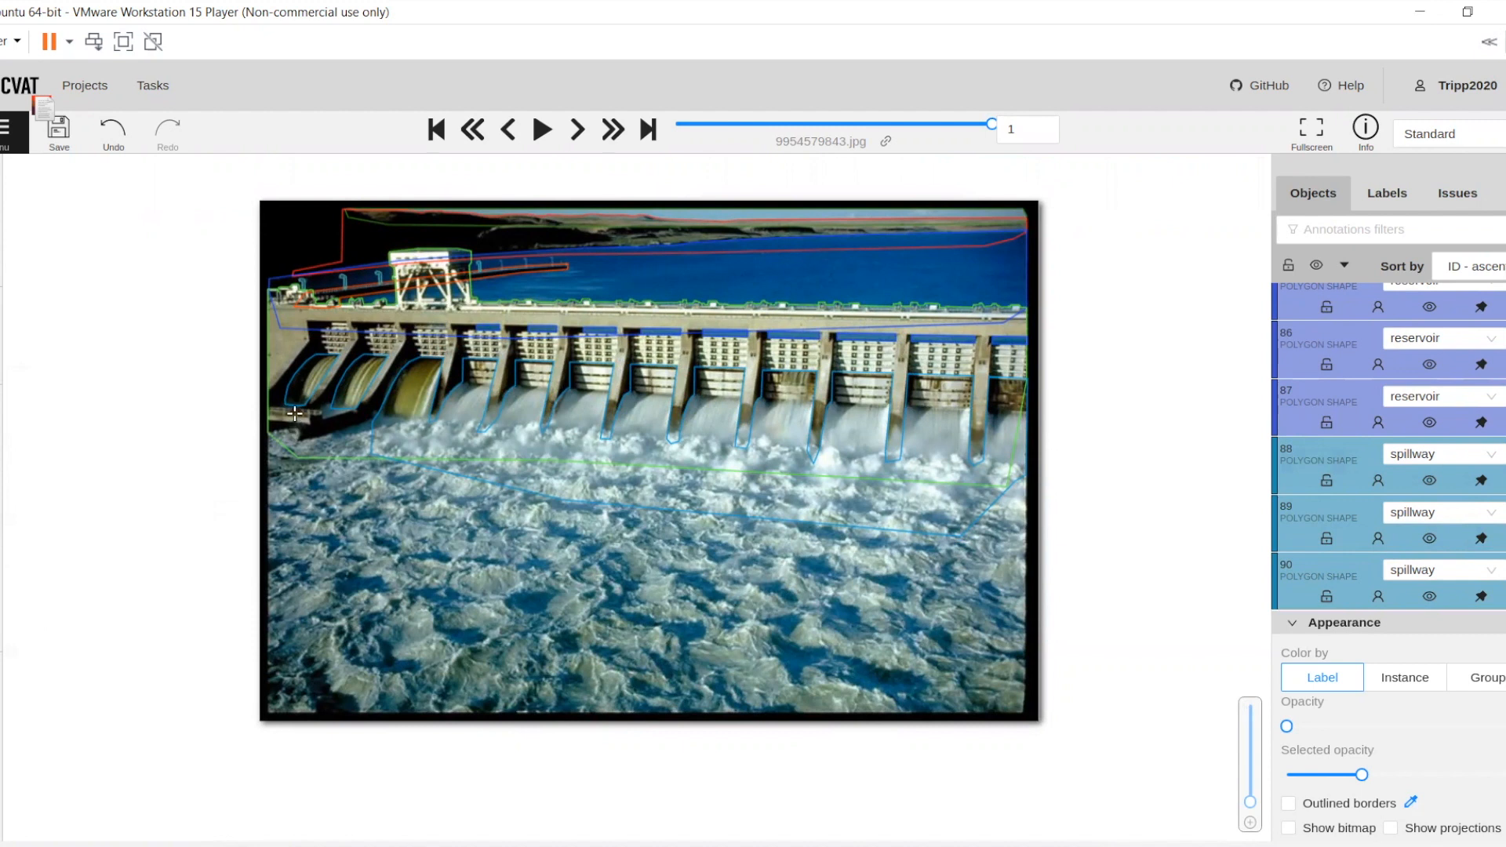
Outline the small water patch at the foot of the first gate, above the walkway, as a rapids polygon
scroll(294, 413, up, 5)
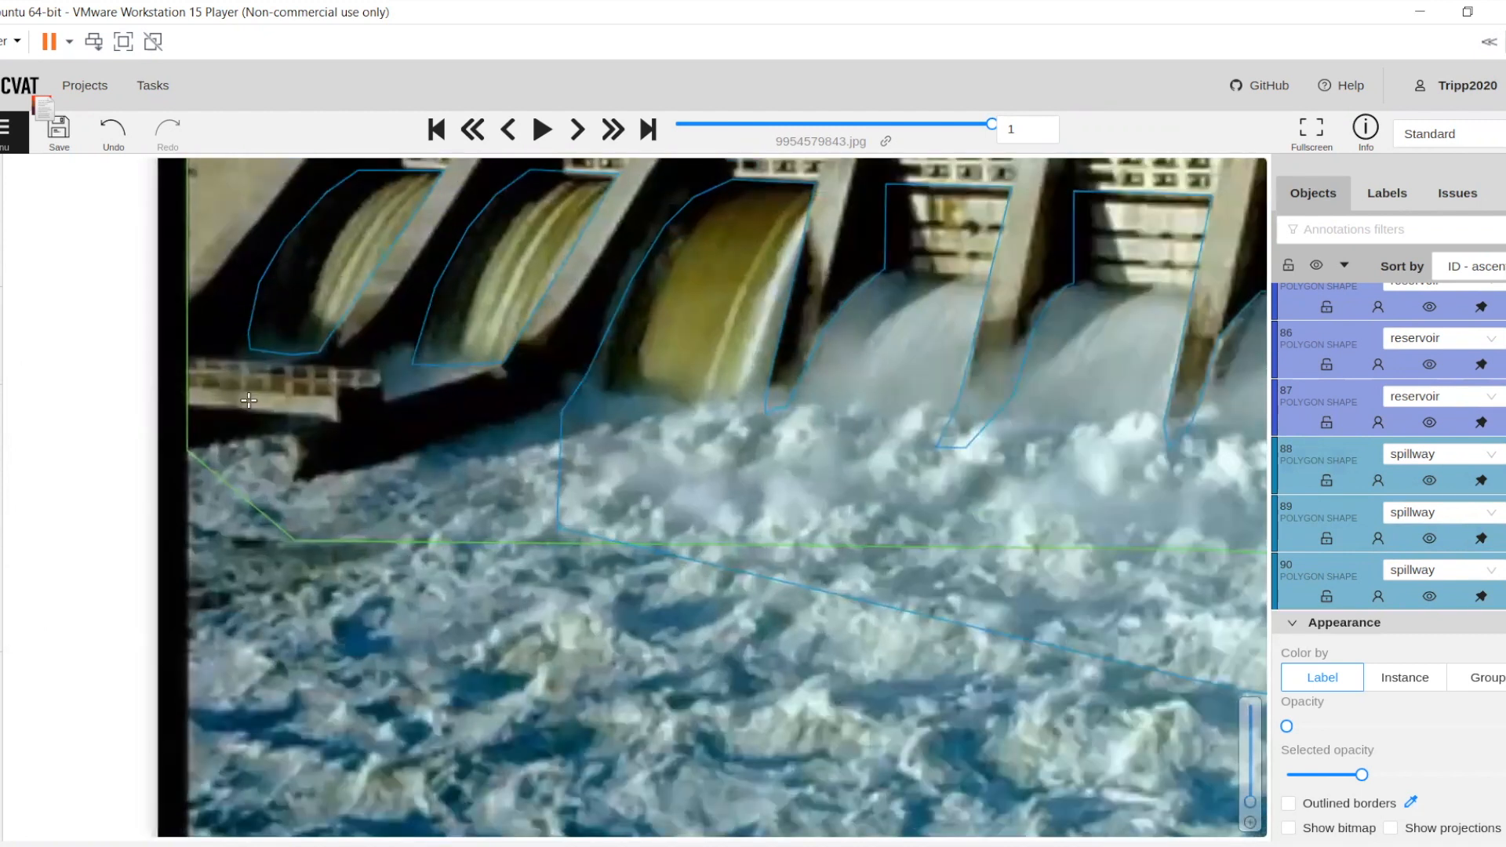
scroll(247, 401, up, 2)
click(244, 388)
click(260, 381)
click(275, 375)
click(286, 366)
click(297, 351)
click(308, 342)
click(320, 335)
click(335, 341)
click(348, 358)
click(373, 368)
click(386, 363)
click(402, 356)
click(416, 354)
click(430, 353)
click(442, 352)
click(453, 353)
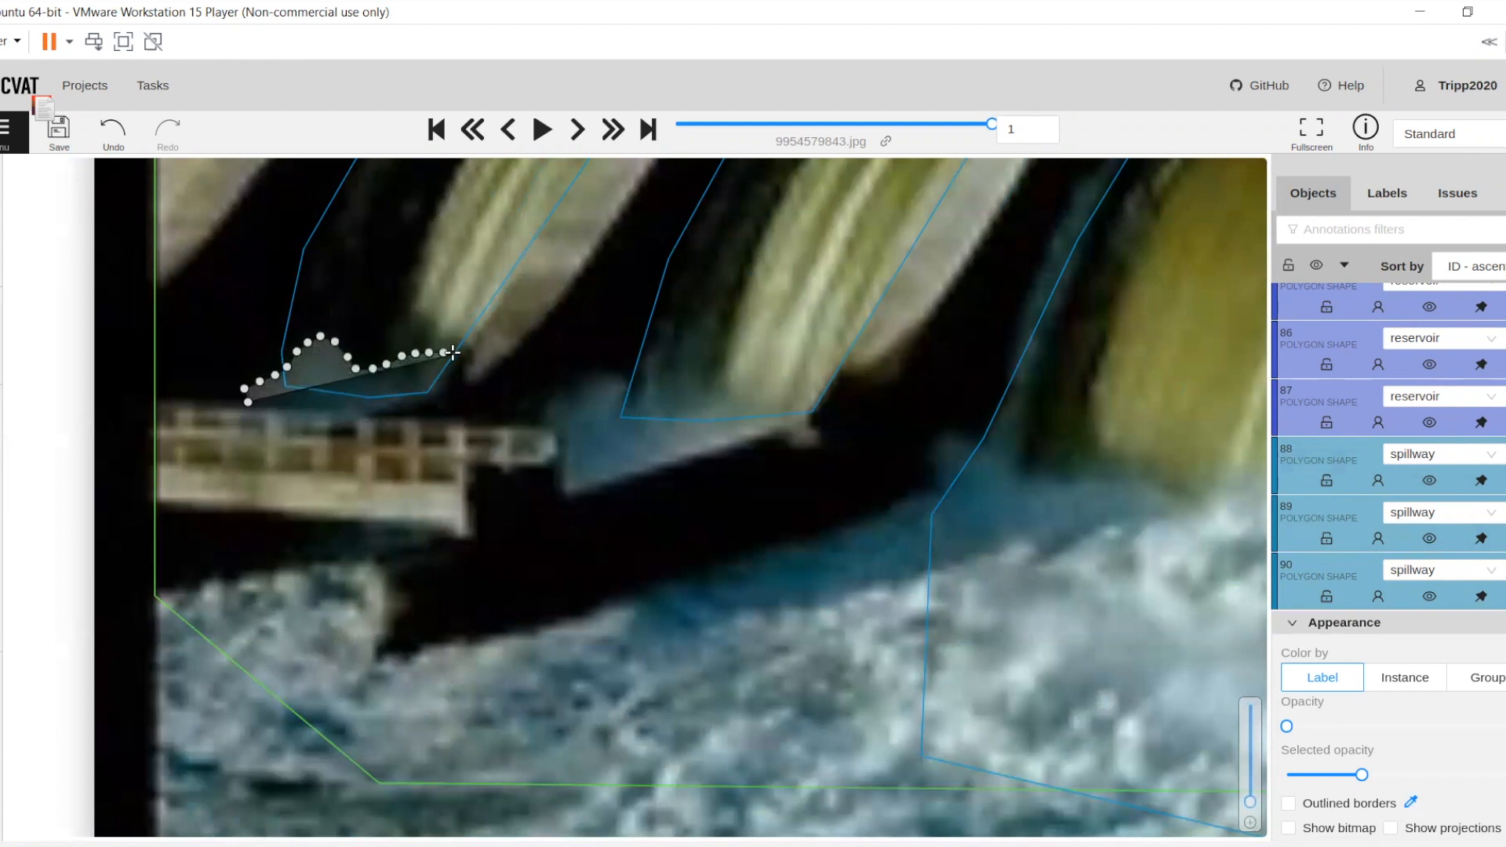
click(424, 396)
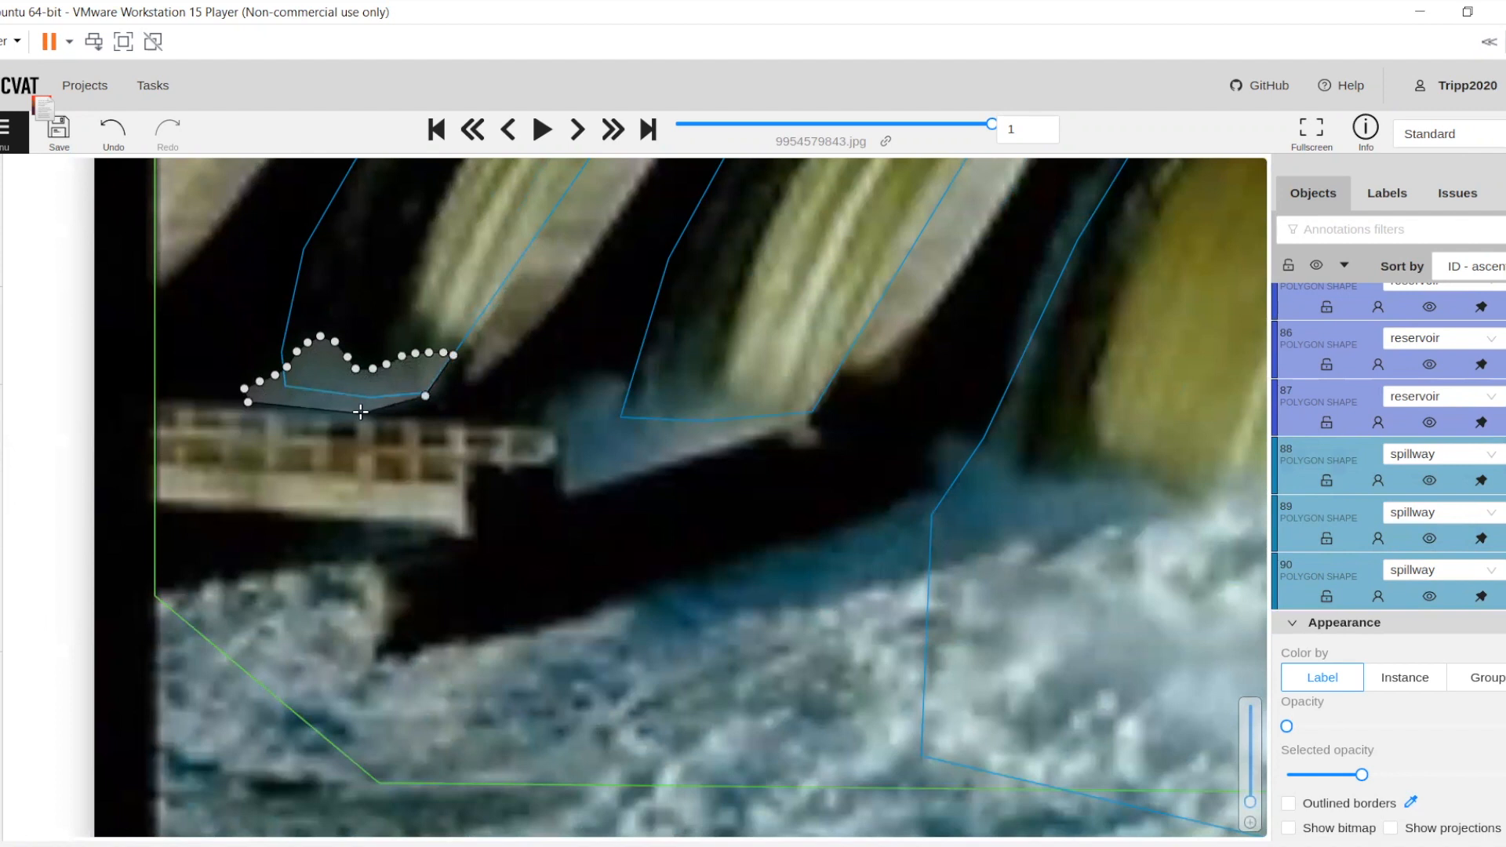
click(357, 412)
key(n)
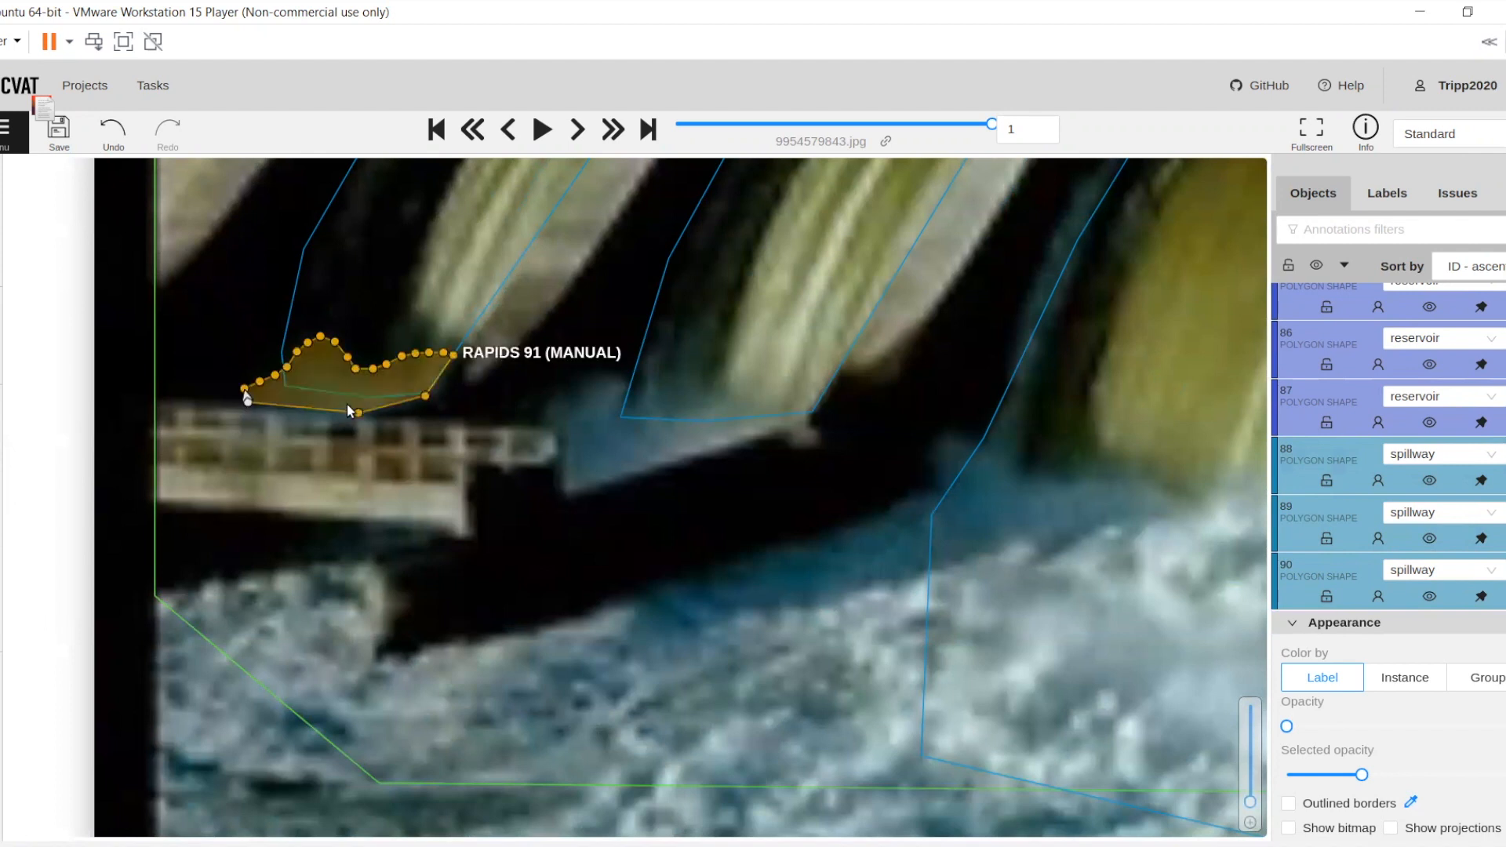
Outline the blue water patch at the foot of the second gate as another rapids polygon
click(660, 330)
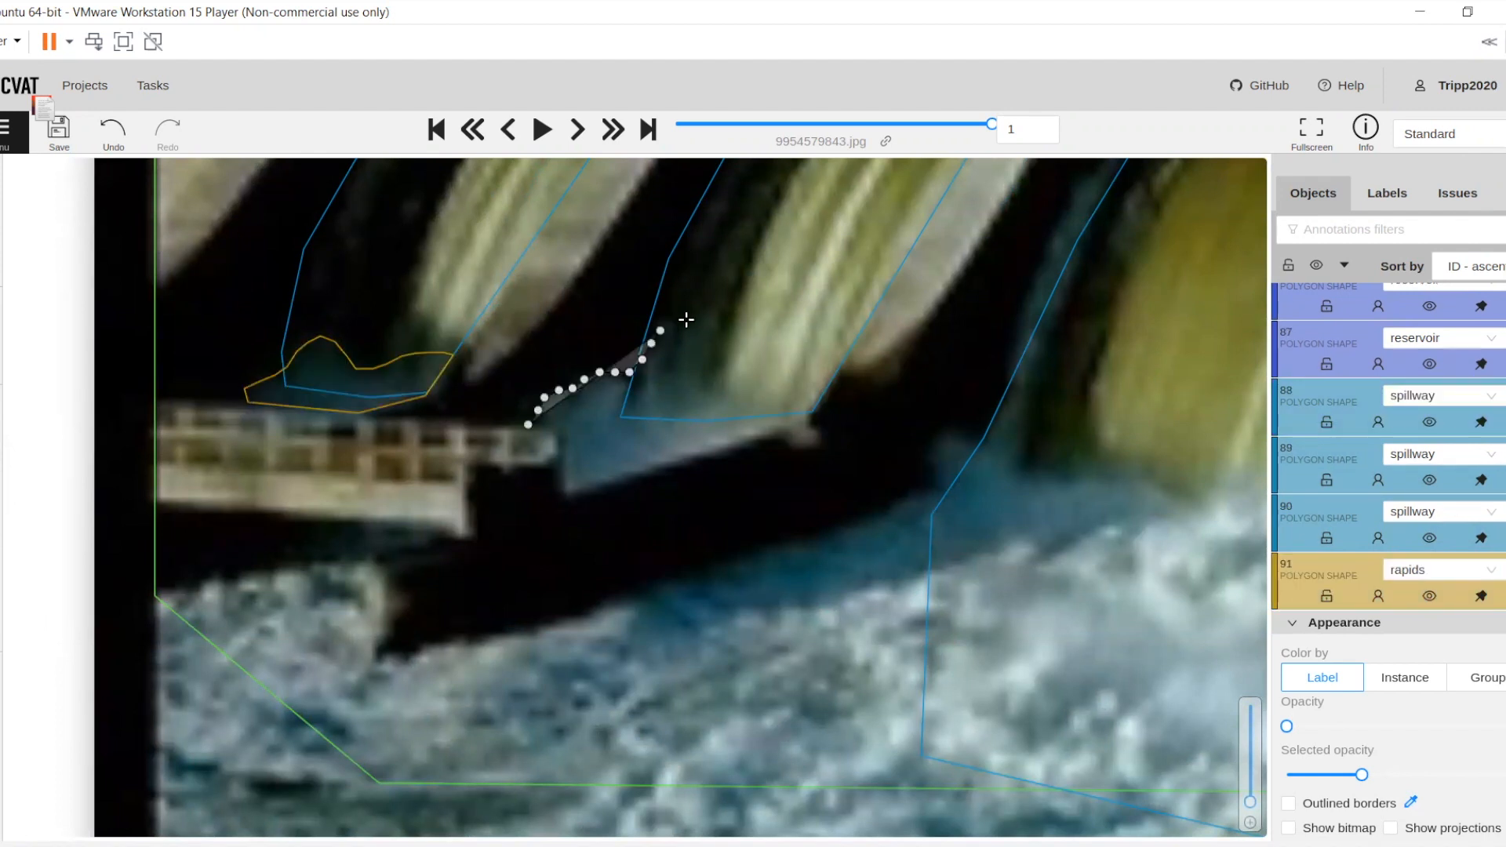
click(674, 323)
click(687, 319)
click(702, 317)
mouse_move(709, 336)
mouse_down()
mouse_move(709, 380)
mouse_move(807, 412)
mouse_up()
click(808, 413)
click(775, 426)
click(571, 494)
click(569, 430)
key(n)
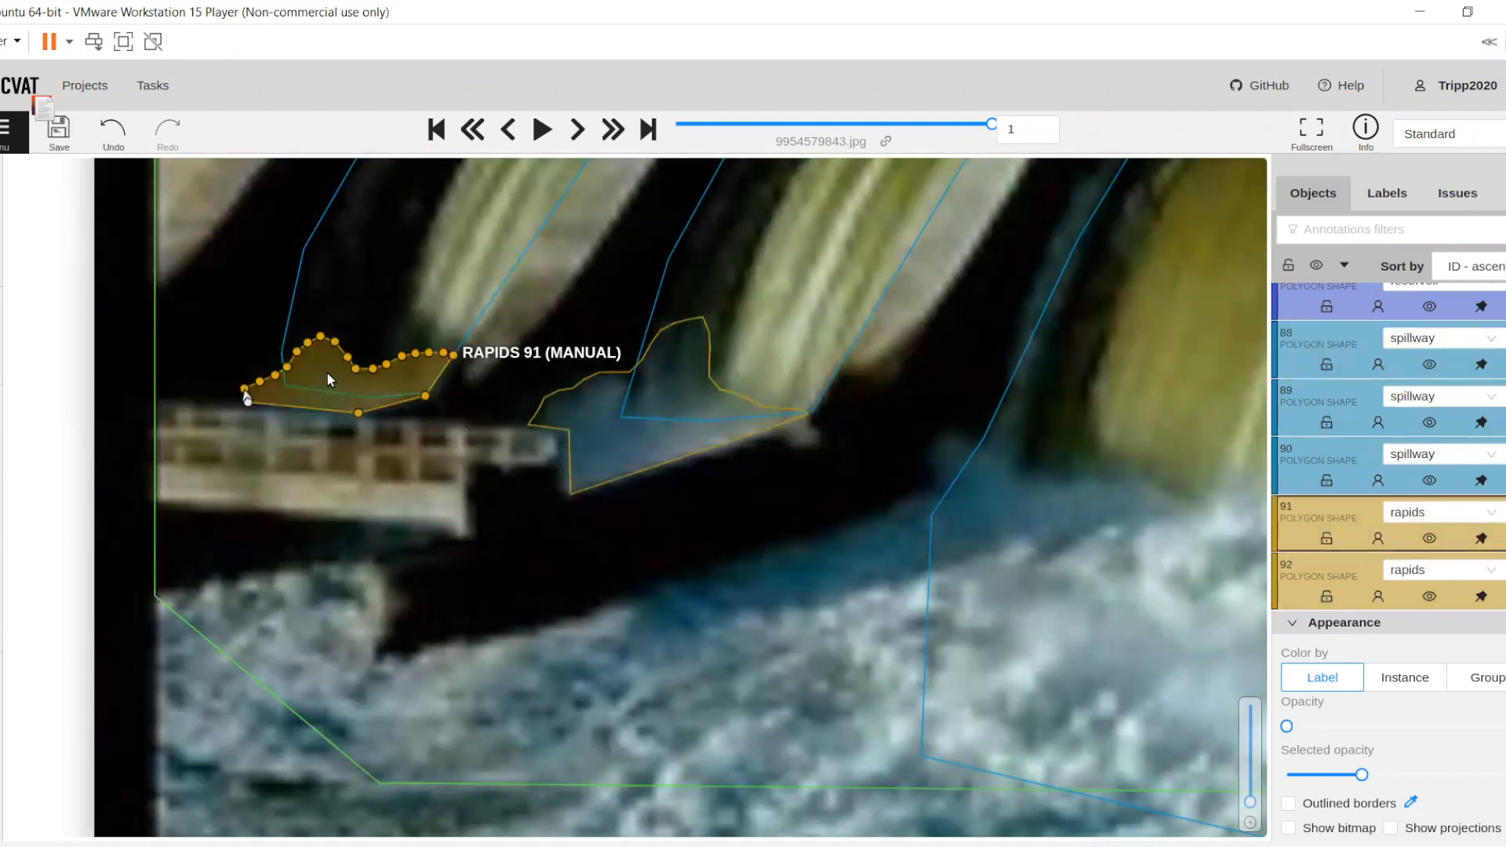
Trace the main rapids polygon from the photo's left edge around the dark wall and along the foam line to the pier after the seventh gate
drag(193, 589, 135, 501)
click(98, 508)
click(284, 471)
click(307, 470)
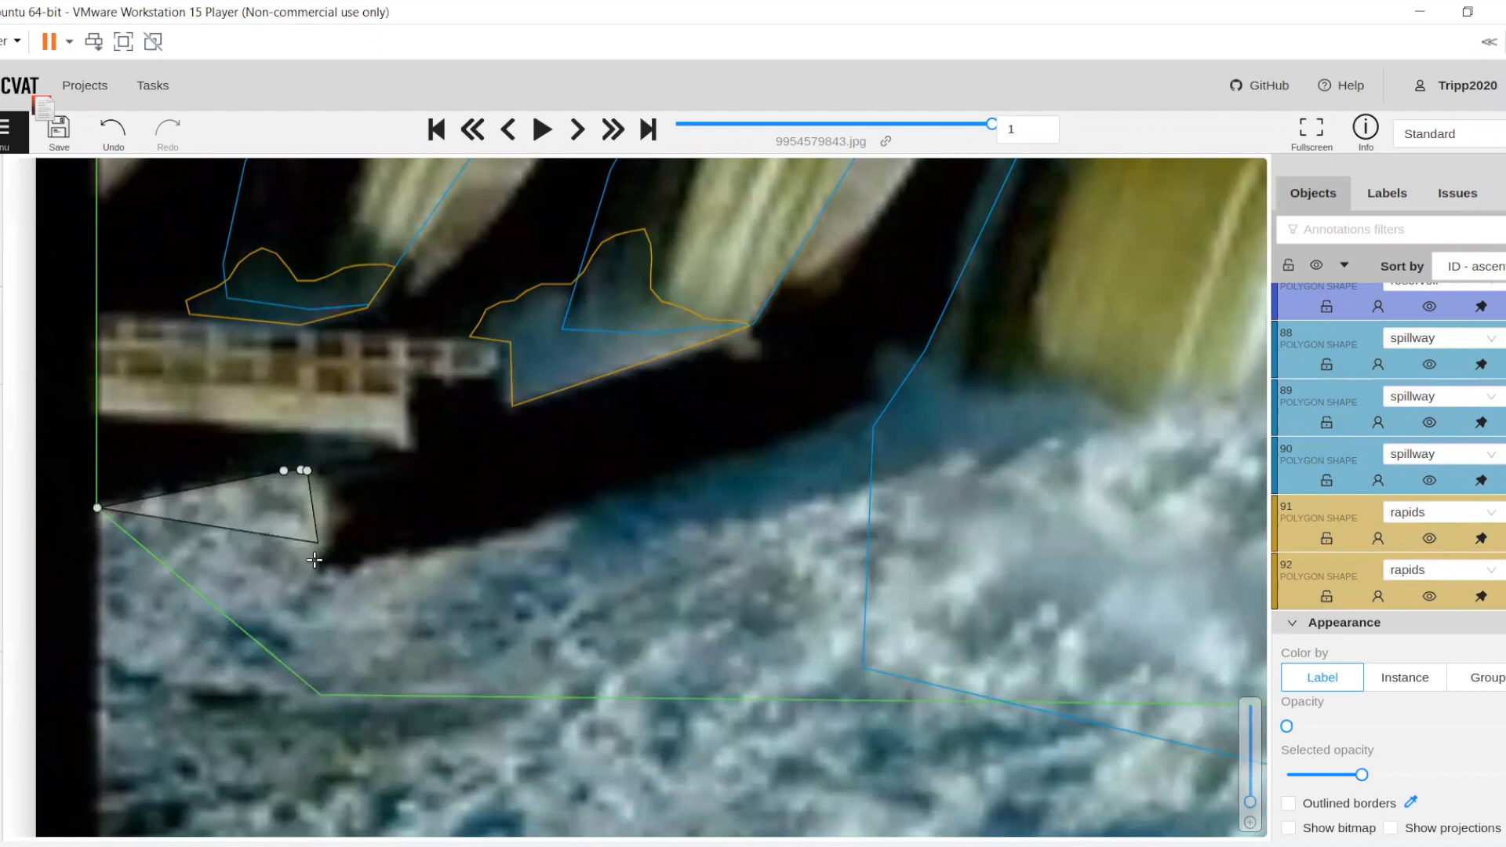
mouse_move(311, 581)
mouse_down()
mouse_move(811, 427)
mouse_move(907, 349)
mouse_move(997, 387)
mouse_up()
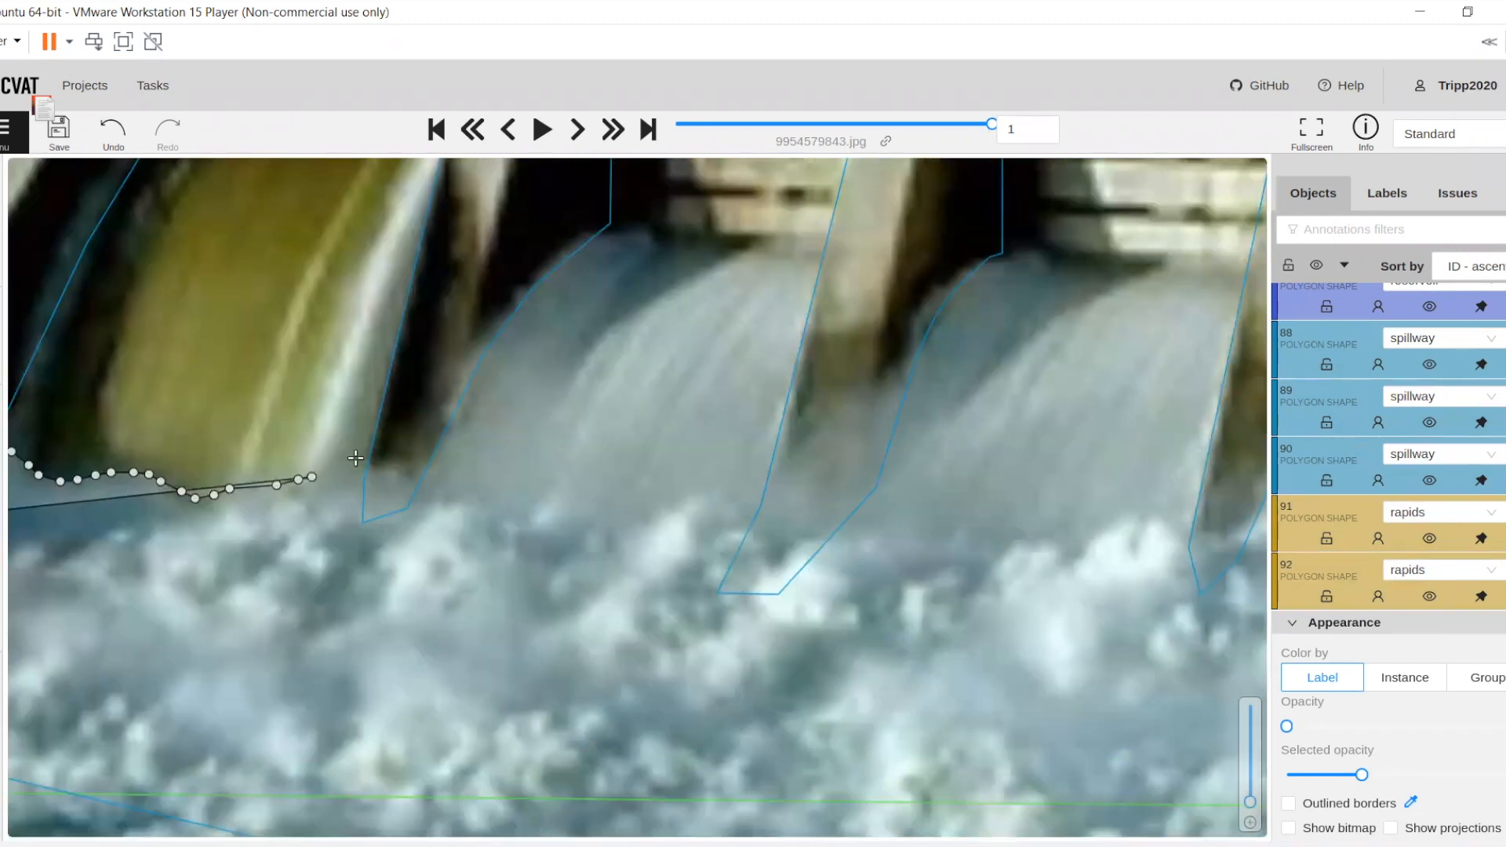
mouse_move(360, 461)
mouse_down()
mouse_move(723, 491)
mouse_move(826, 532)
mouse_move(1079, 539)
mouse_up()
mouse_move(1079, 539)
mouse_down()
mouse_move(579, 595)
mouse_move(782, 551)
mouse_move(831, 580)
mouse_move(840, 617)
mouse_move(994, 620)
mouse_move(706, 546)
mouse_move(751, 563)
mouse_move(887, 532)
mouse_move(995, 562)
mouse_move(1054, 599)
mouse_move(1117, 549)
mouse_move(1167, 543)
mouse_up()
drag(599, 477, 528, 463)
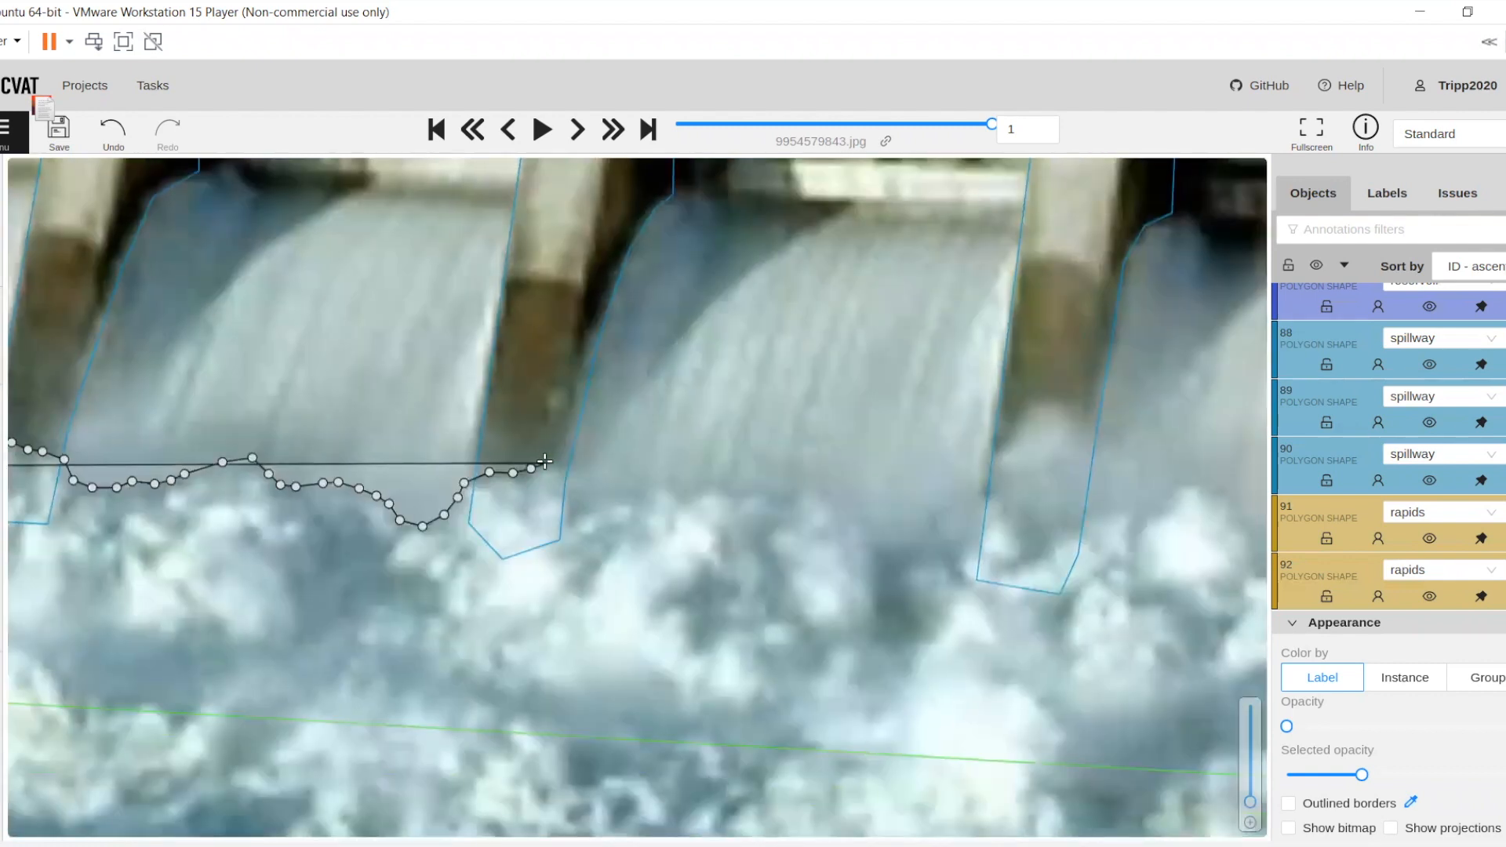
key(n)
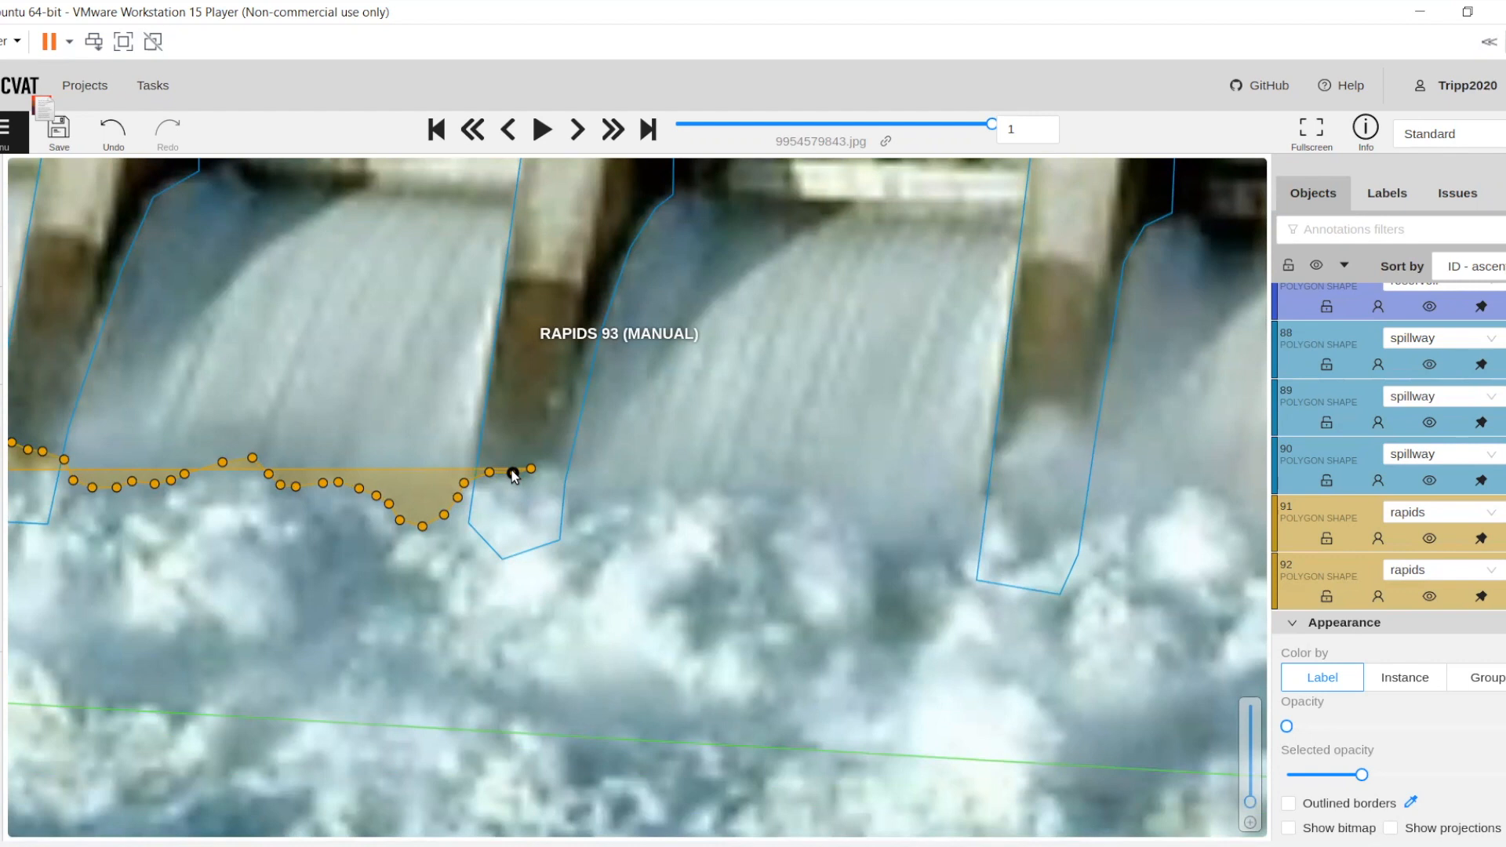
Reopen the main rapids polygon's outline and extend its upper edge along the foam below the eighth and ninth gates
shift+click(513, 473)
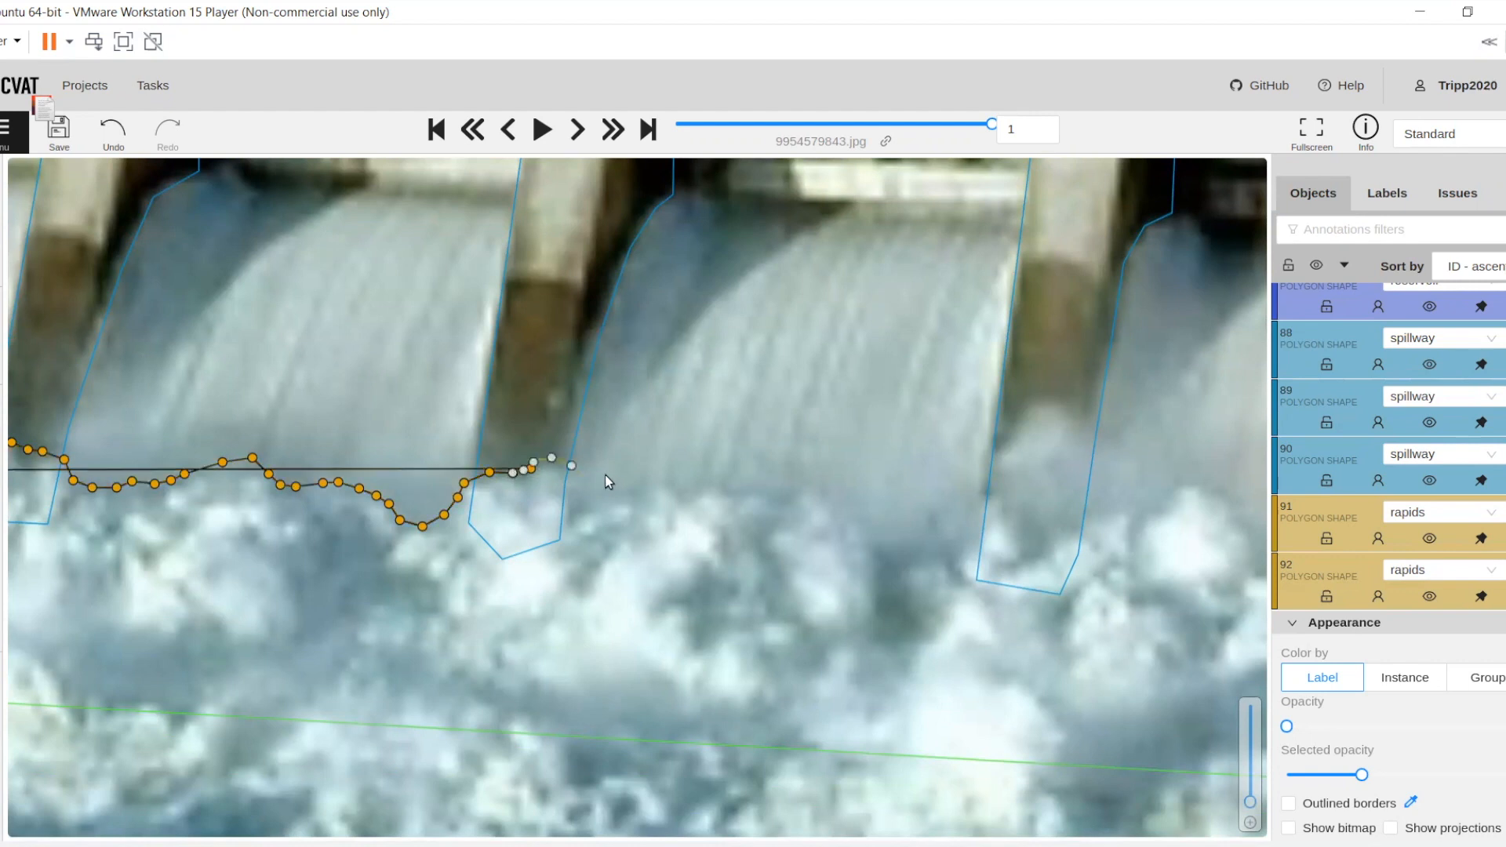
mouse_move(816, 478)
mouse_down()
mouse_move(860, 512)
mouse_move(968, 486)
mouse_up()
drag(443, 523, 455, 518)
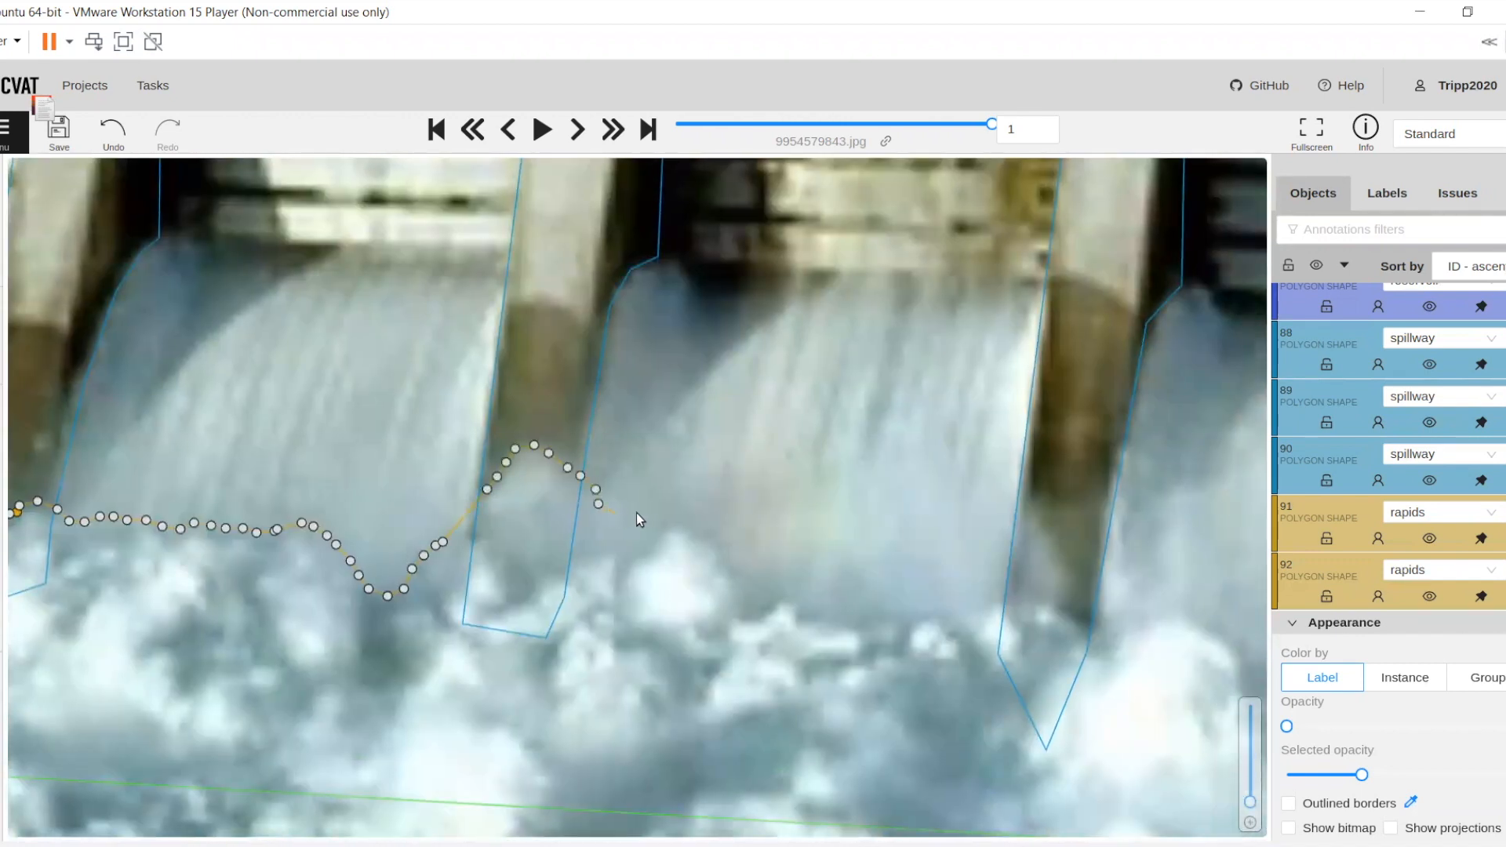
drag(694, 534, 735, 565)
drag(875, 614, 1185, 618)
mouse_move(770, 548)
mouse_down()
mouse_move(550, 478)
mouse_move(617, 519)
mouse_up()
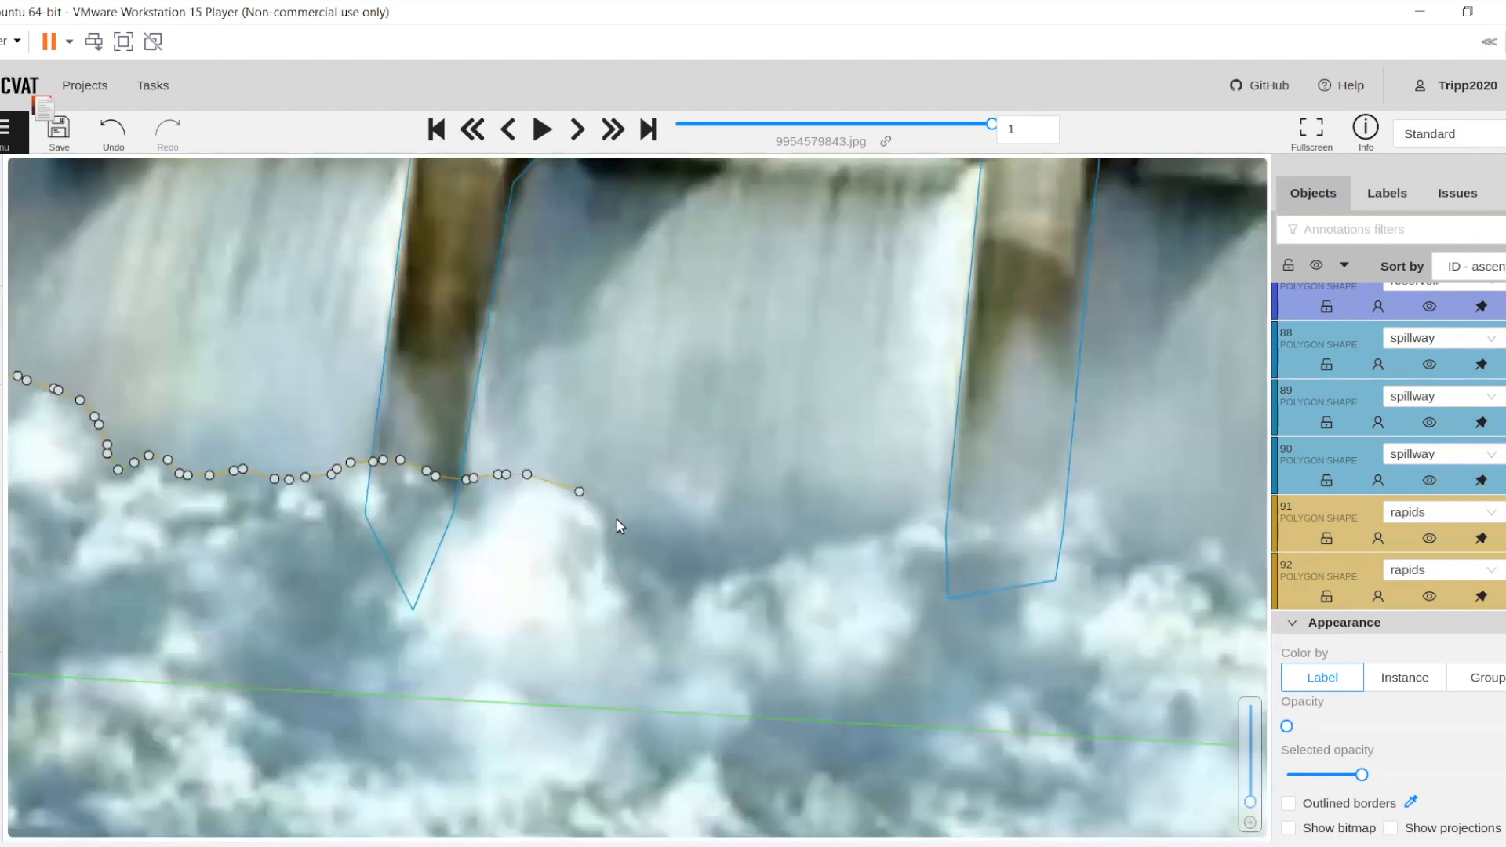
Extend the rapids polygon's upper edge along the foam line below the last gates to the photo's right edge
drag(708, 582, 745, 562)
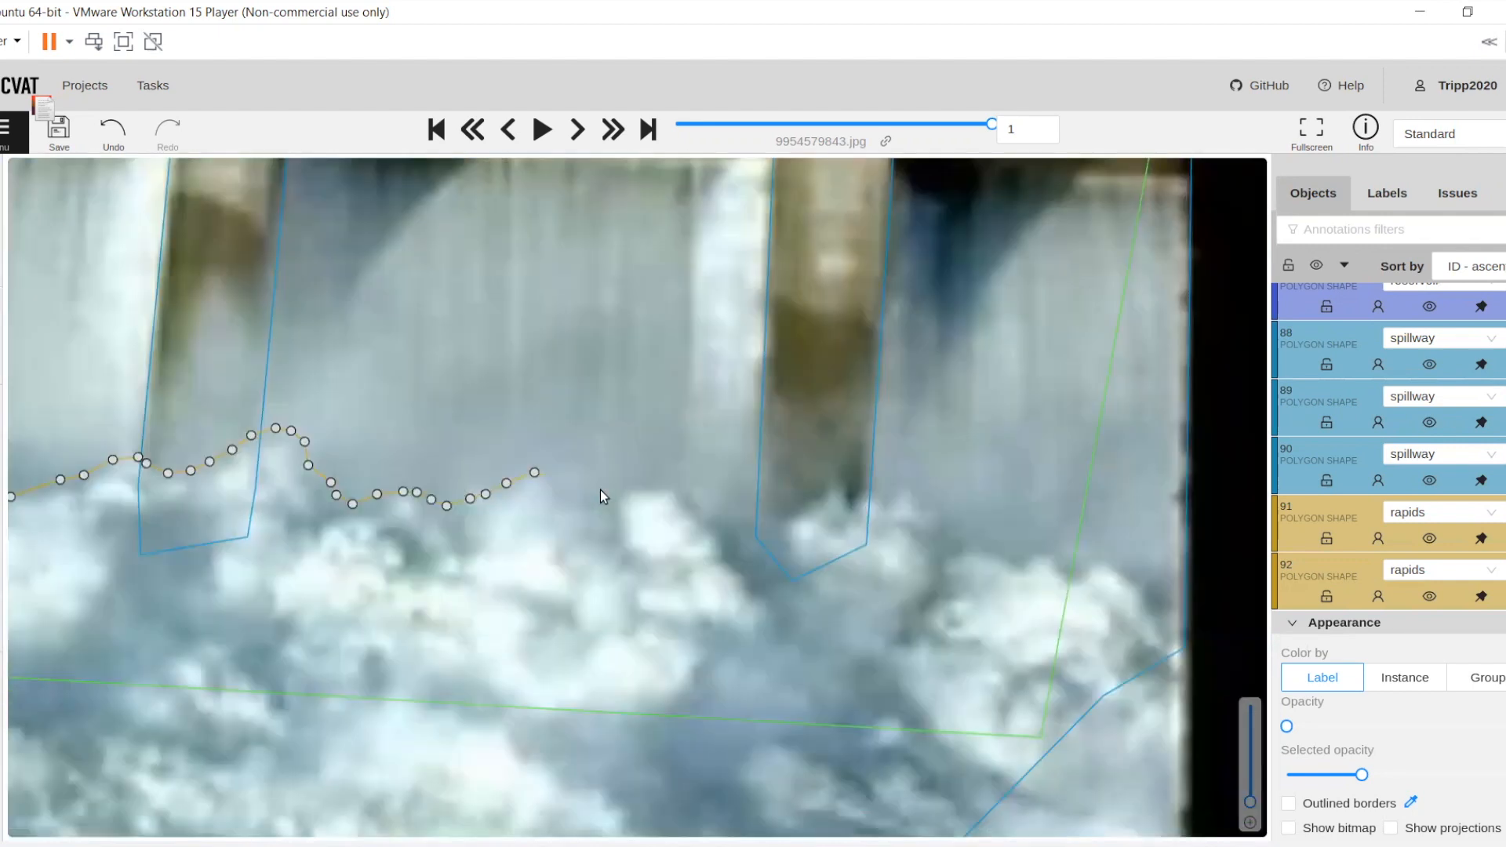
mouse_move(600, 489)
mouse_down()
mouse_move(660, 485)
mouse_move(694, 503)
mouse_up()
mouse_move(821, 496)
mouse_down()
mouse_move(1119, 563)
mouse_move(622, 521)
mouse_move(672, 553)
mouse_up()
click(685, 557)
Continue the rapids outline down the photo's right edge to its lower right corner, inside the black border
scroll(494, 697, down, 2)
drag(496, 698, 493, 388)
scroll(499, 402, down, 2)
scroll(644, 506, up, 2)
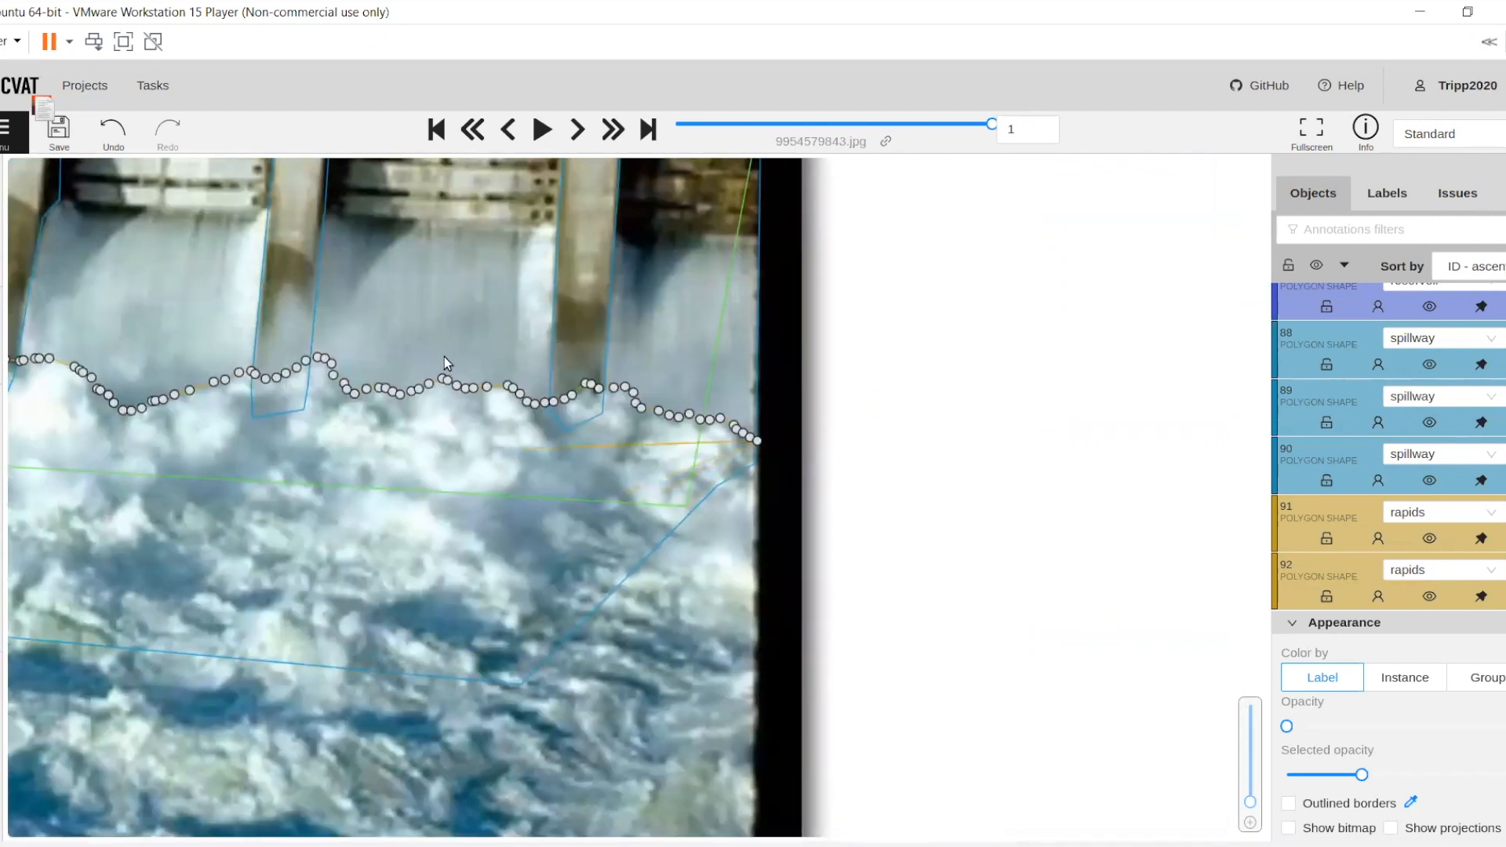
drag(497, 347, 547, 424)
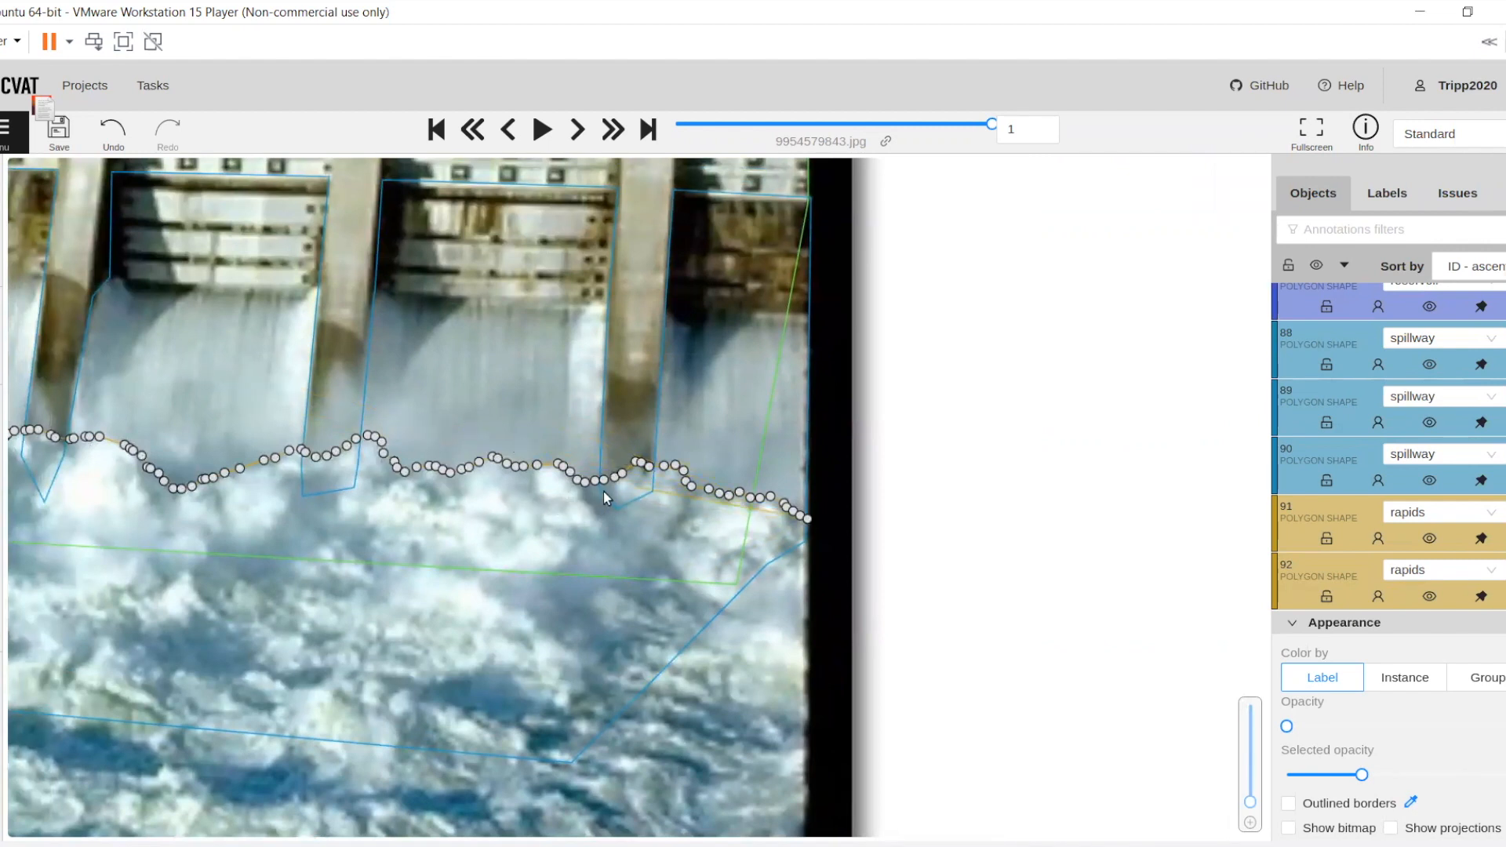
scroll(710, 634, down, 1)
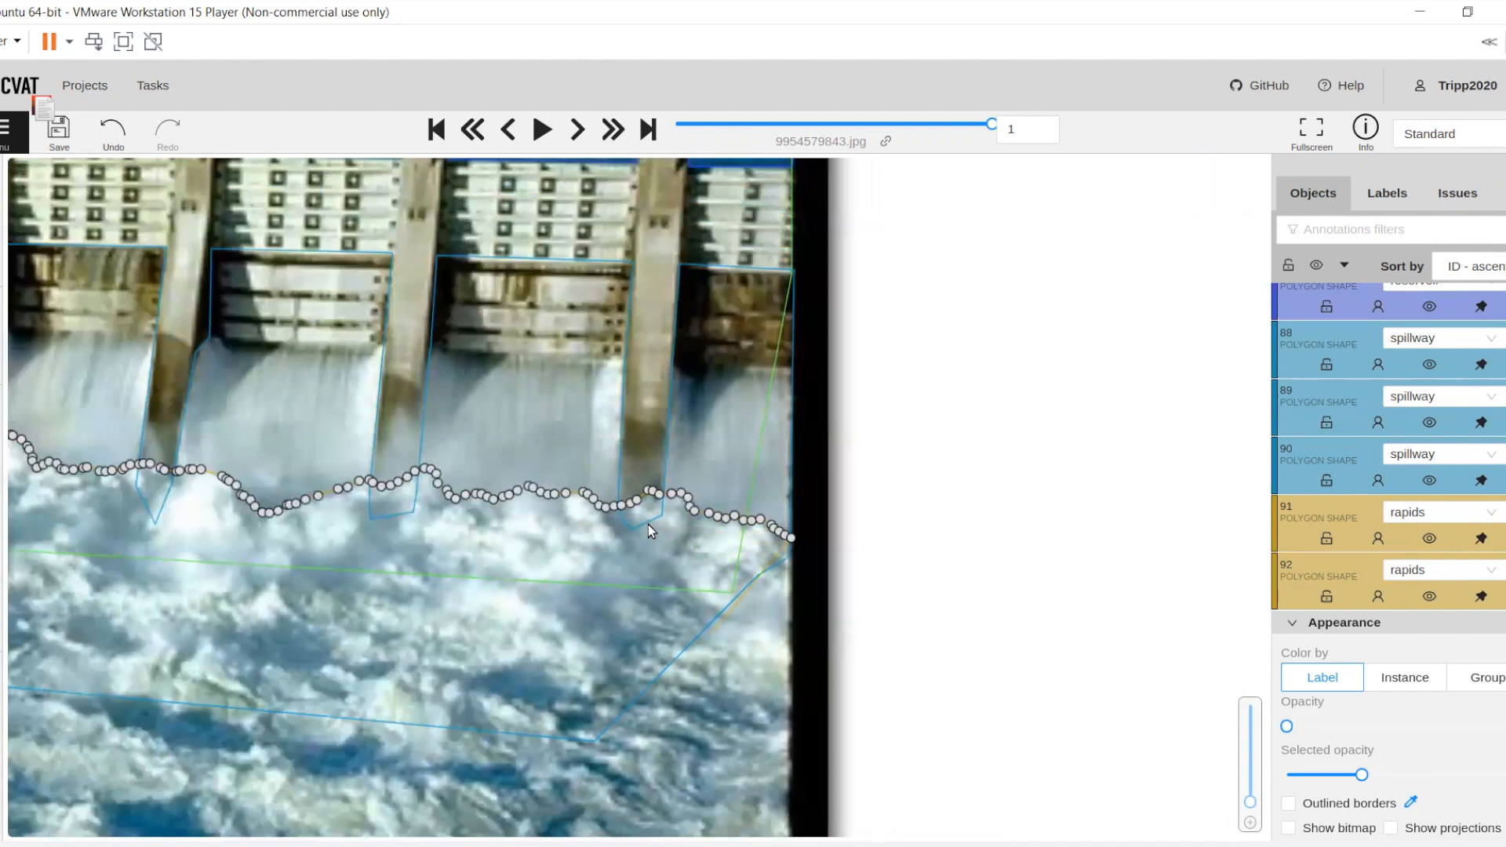
scroll(624, 578, down, 2)
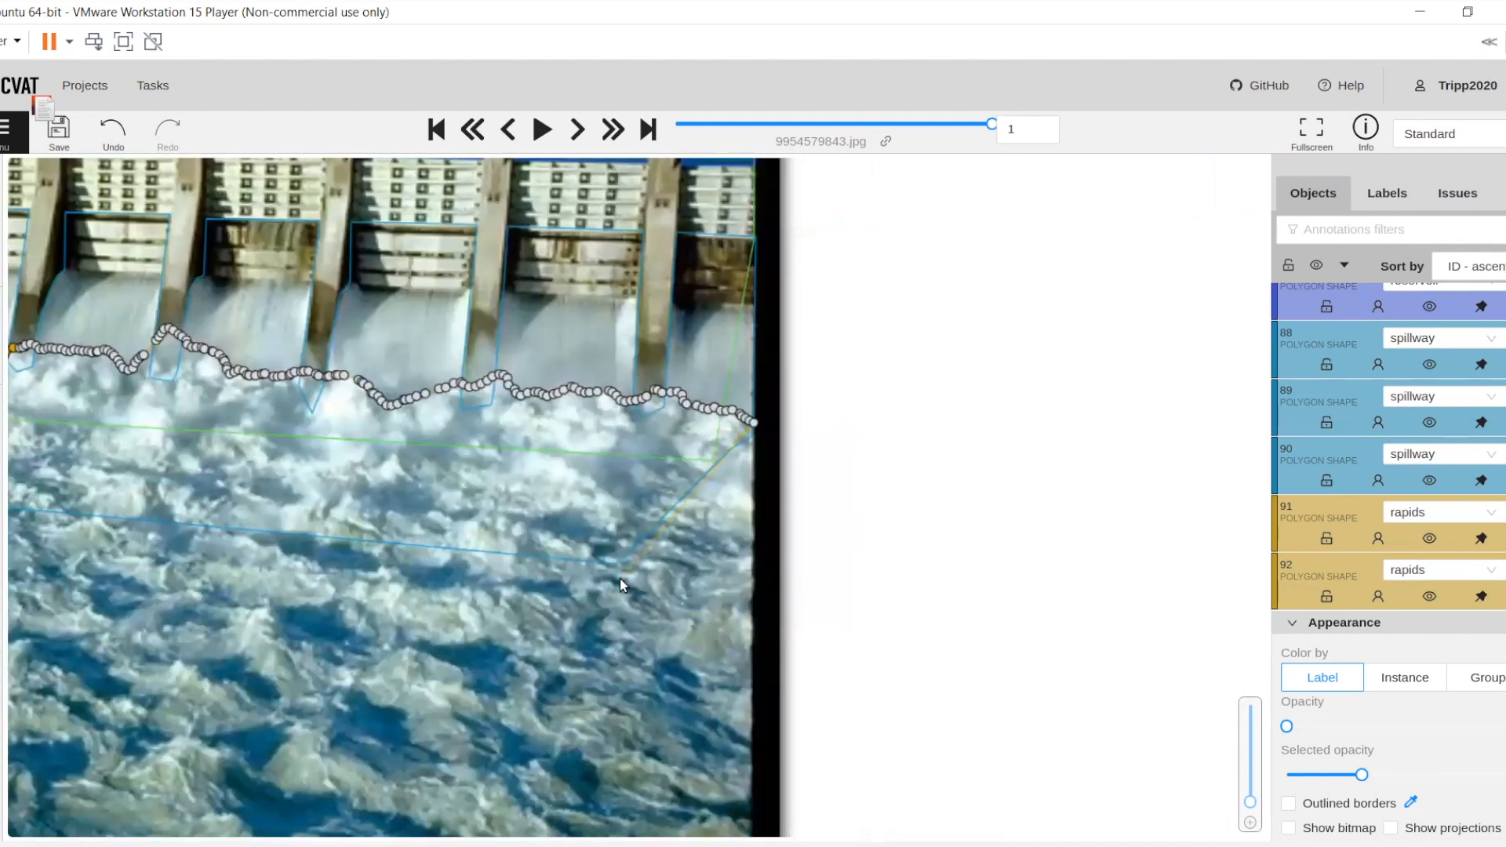
drag(553, 494, 541, 485)
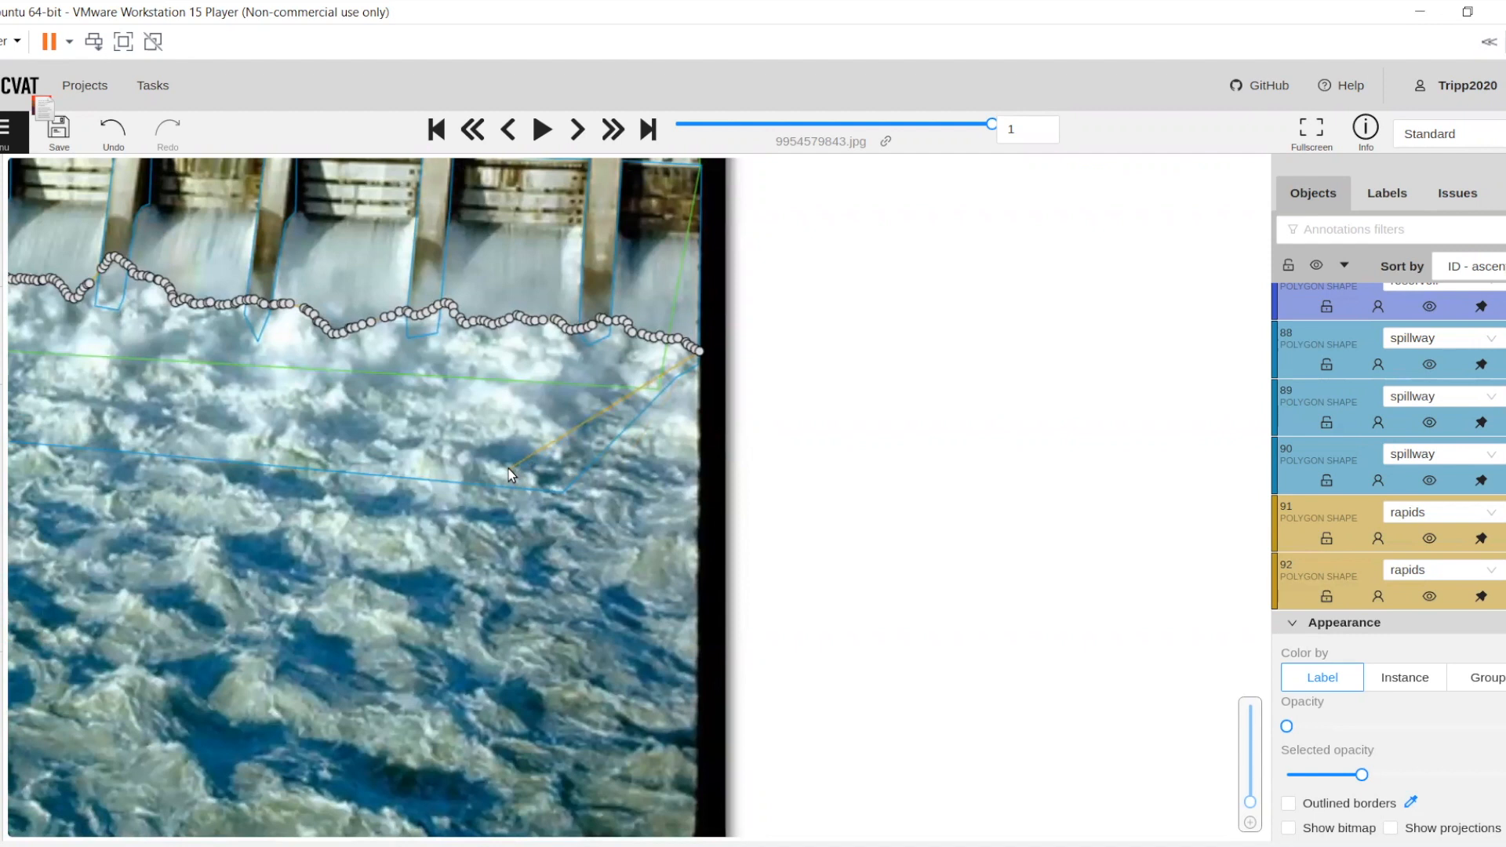
drag(508, 478, 689, 552)
scroll(554, 515, down, 1)
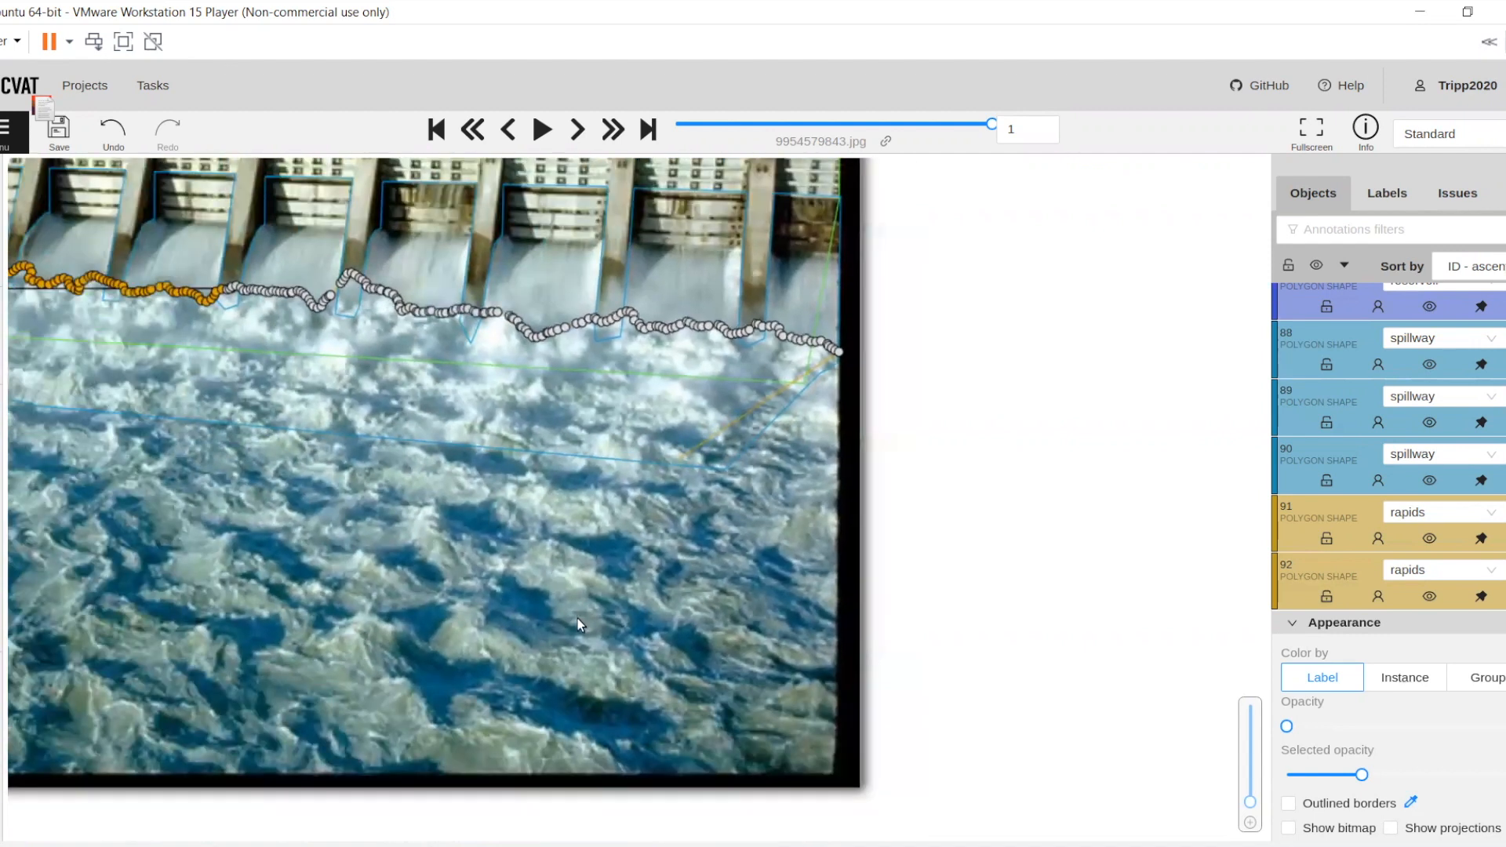
scroll(581, 627, down, 1)
drag(587, 617, 582, 599)
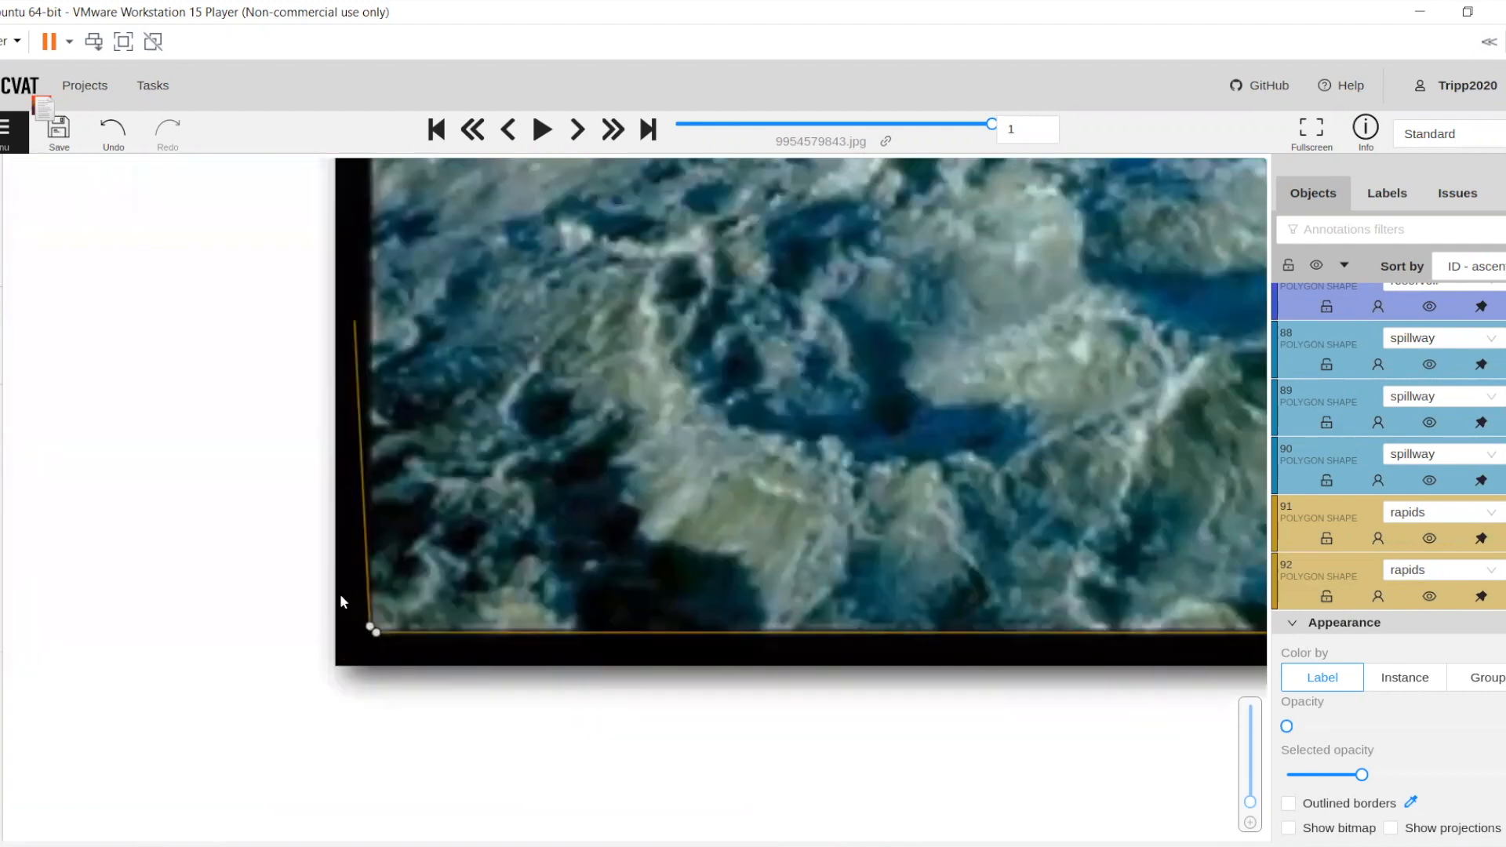
Close the rapids polygon along the photo's bottom and left edges back to its starting point, and save the annotations
drag(340, 596, 356, 552)
drag(445, 506, 458, 568)
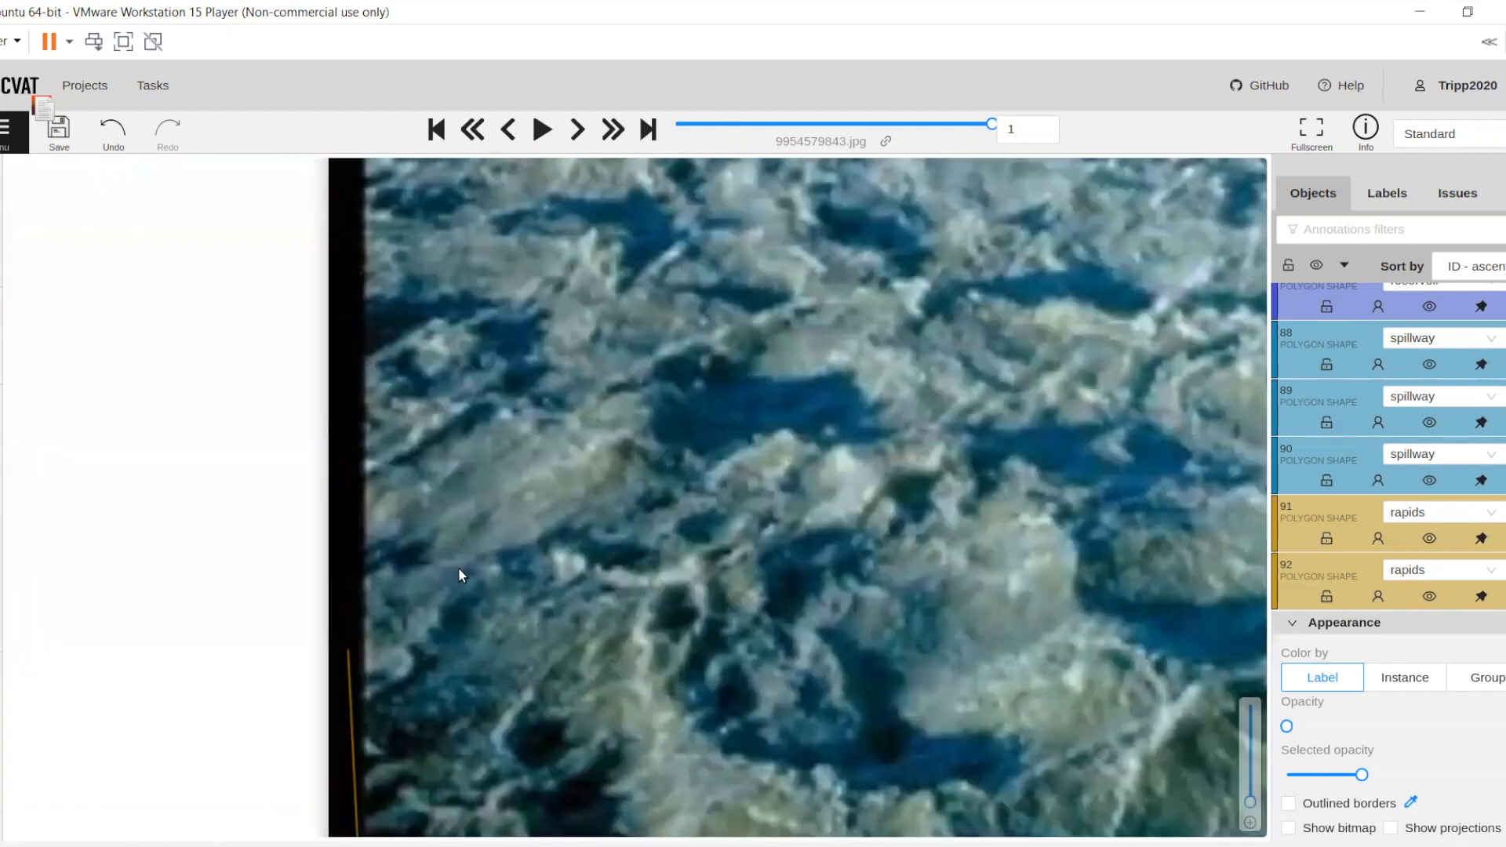
scroll(391, 352, down, 2)
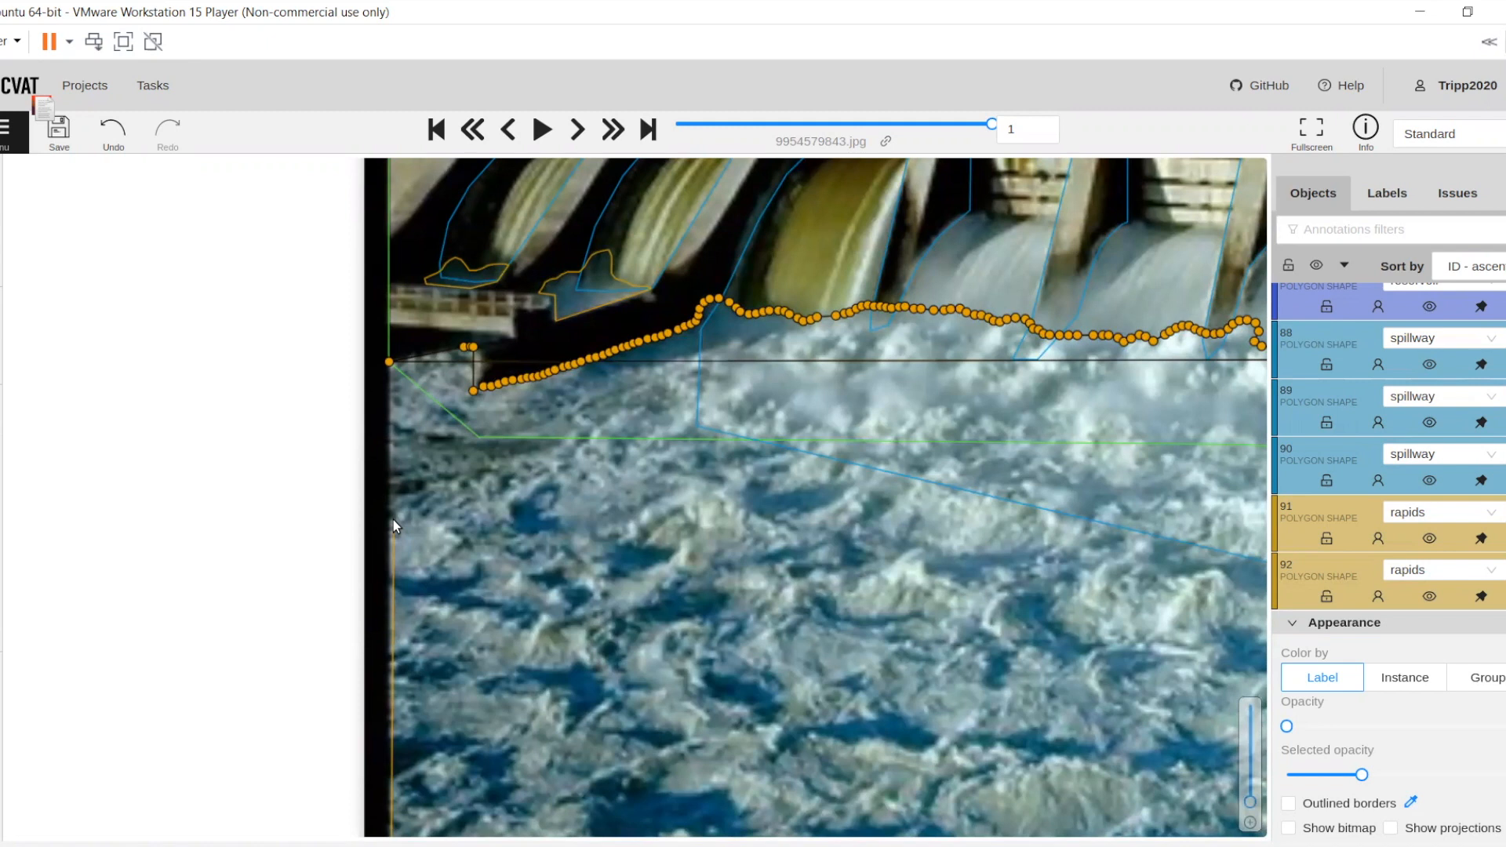
click(389, 369)
scroll(511, 556, down, 6)
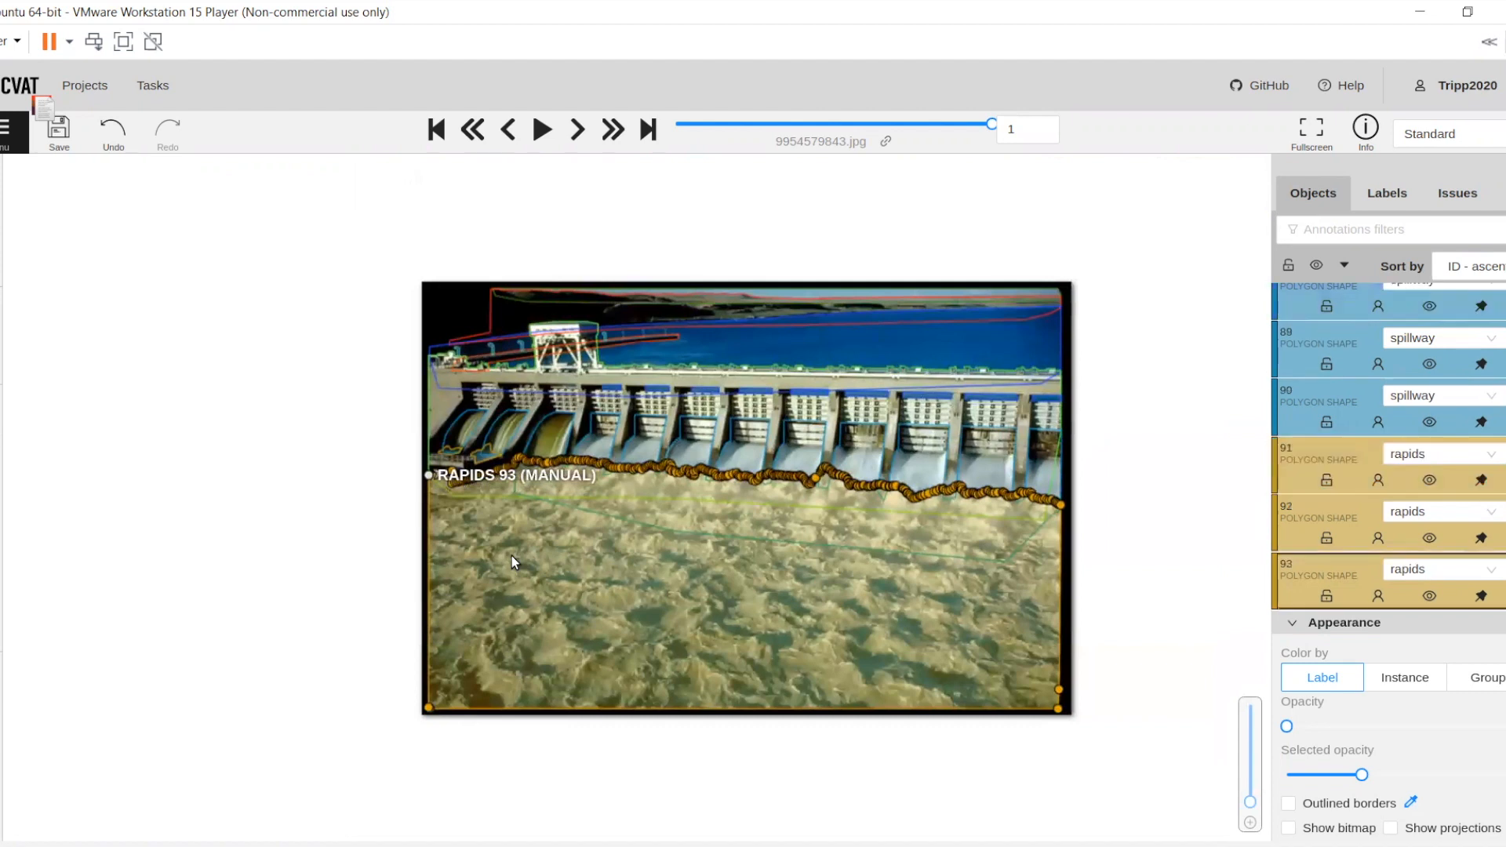
click(339, 567)
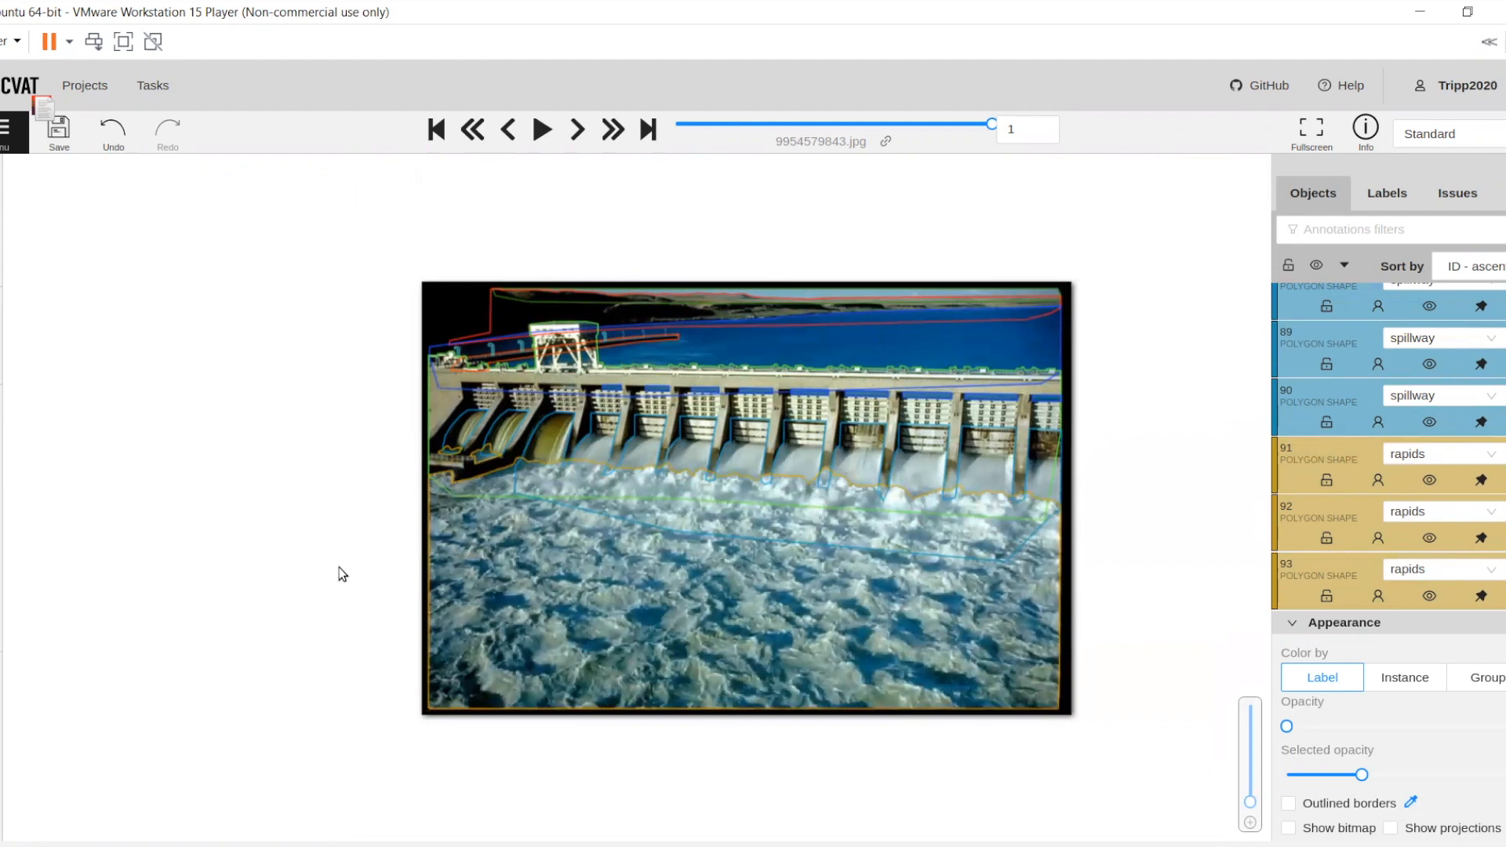
key(ctrl+s)
Raise the shapes' opacity to the maximum and inspect the filled regions of the dam photo for gaps and overlaps
mouse_move(1287, 730)
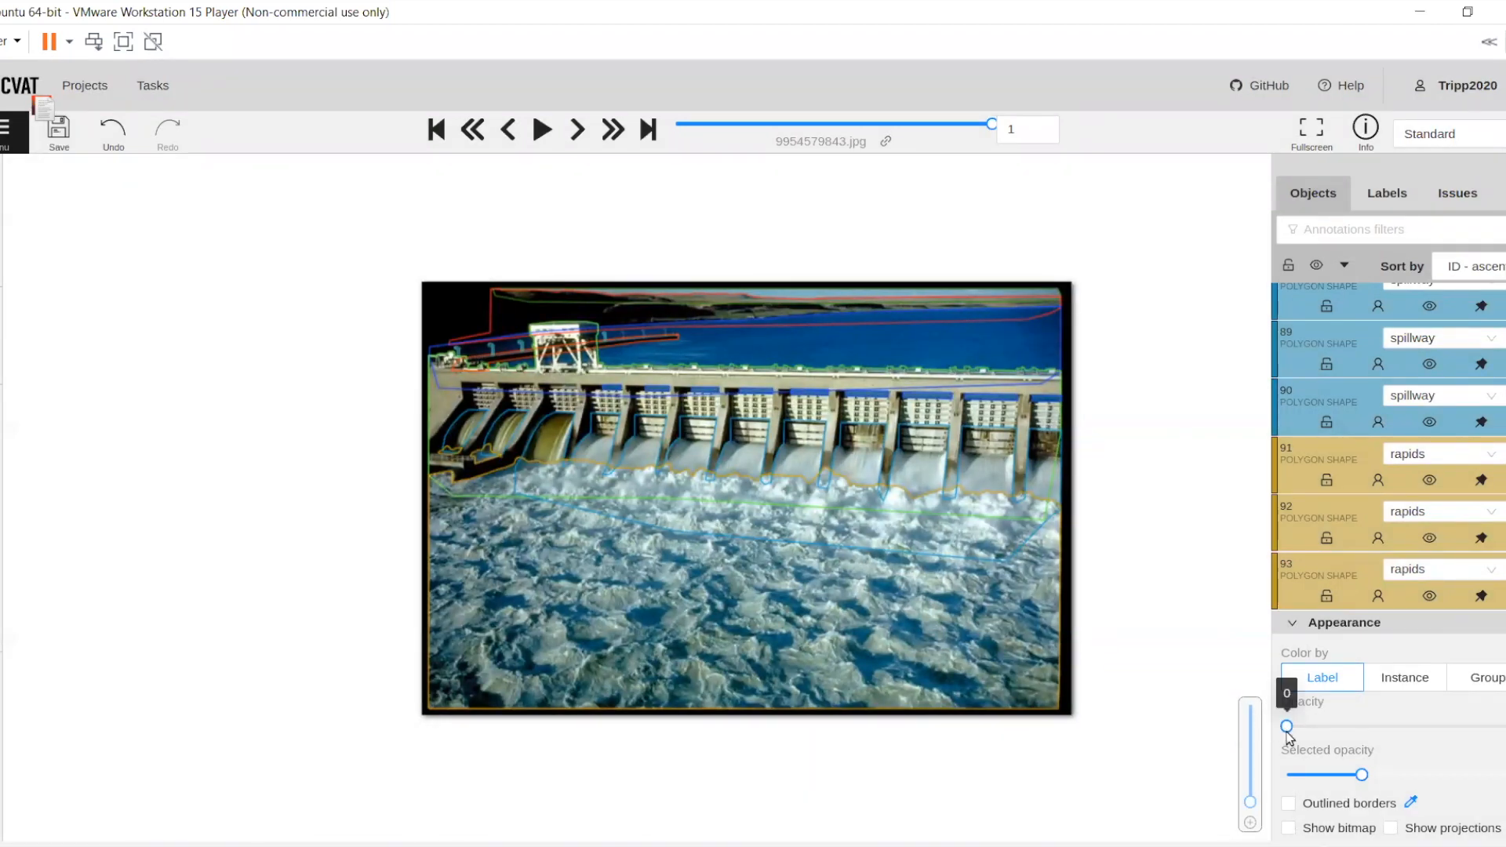
drag(1288, 730, 1324, 727)
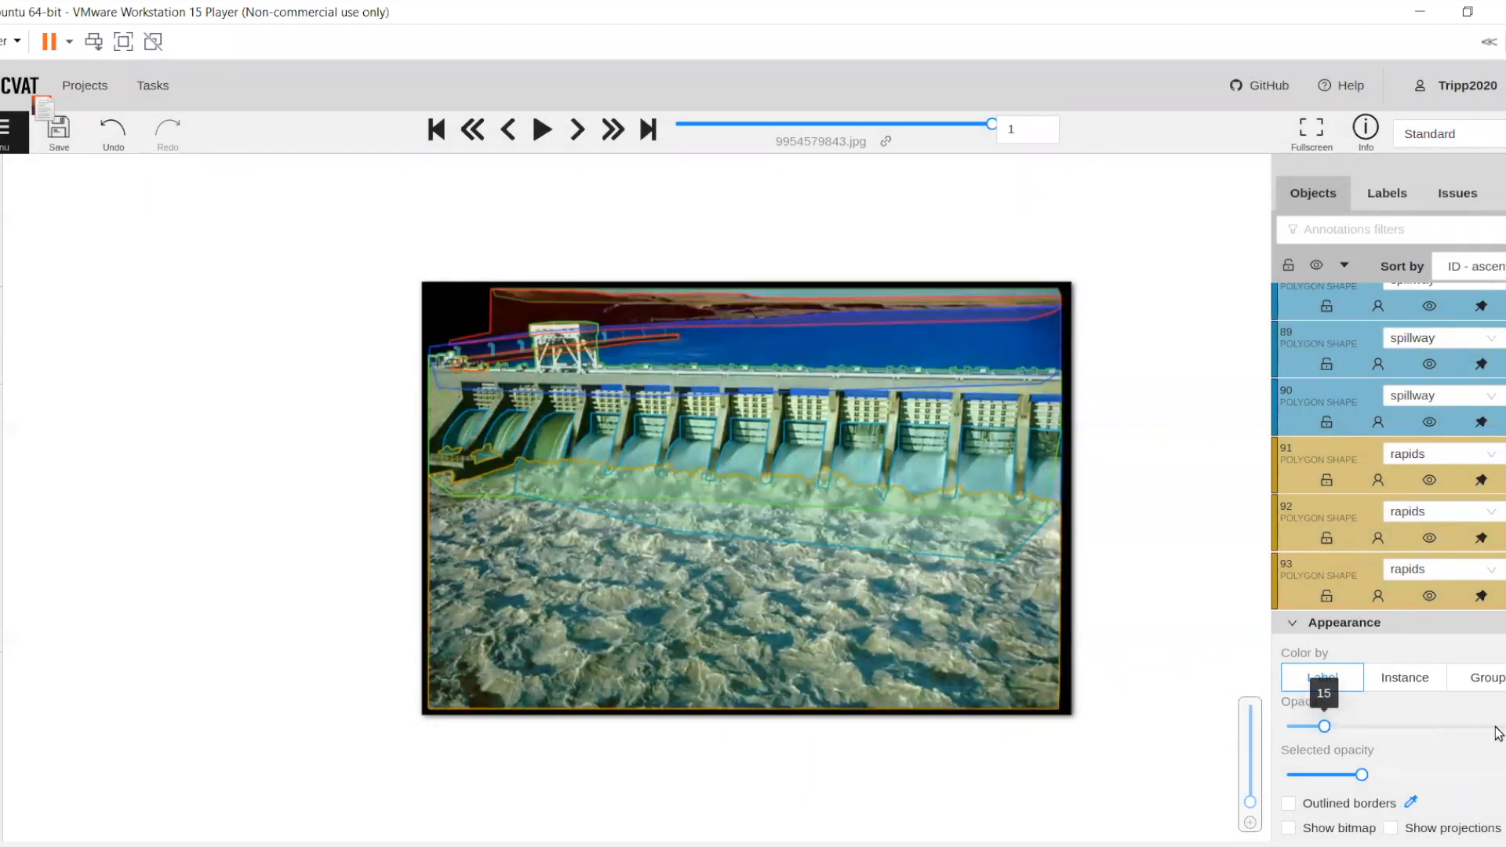
click(1496, 727)
click(1406, 726)
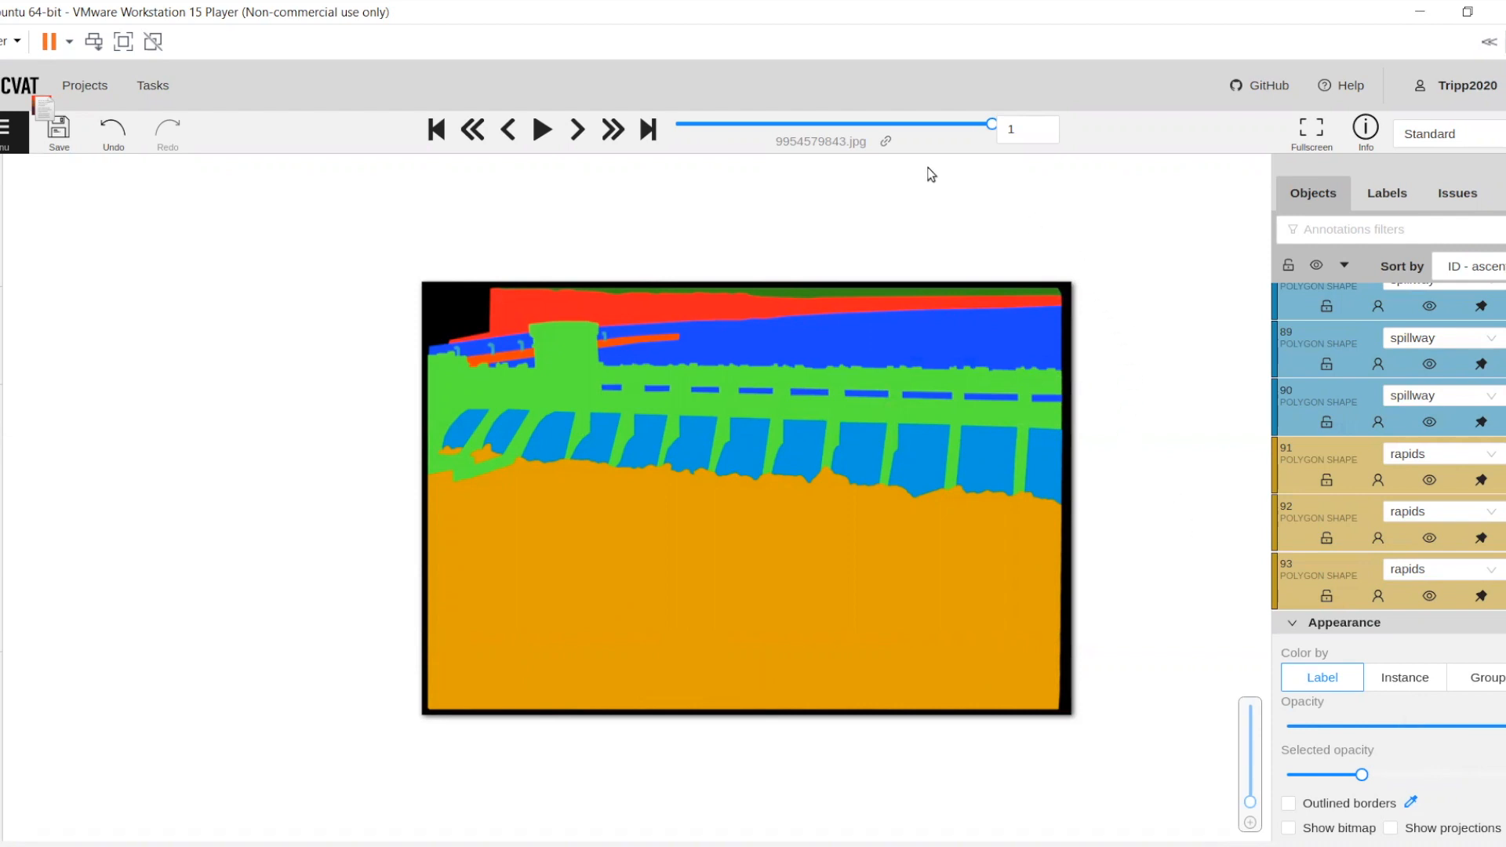
scroll(685, 201, up, 2)
scroll(685, 201, up, 1)
scroll(685, 201, down, 2)
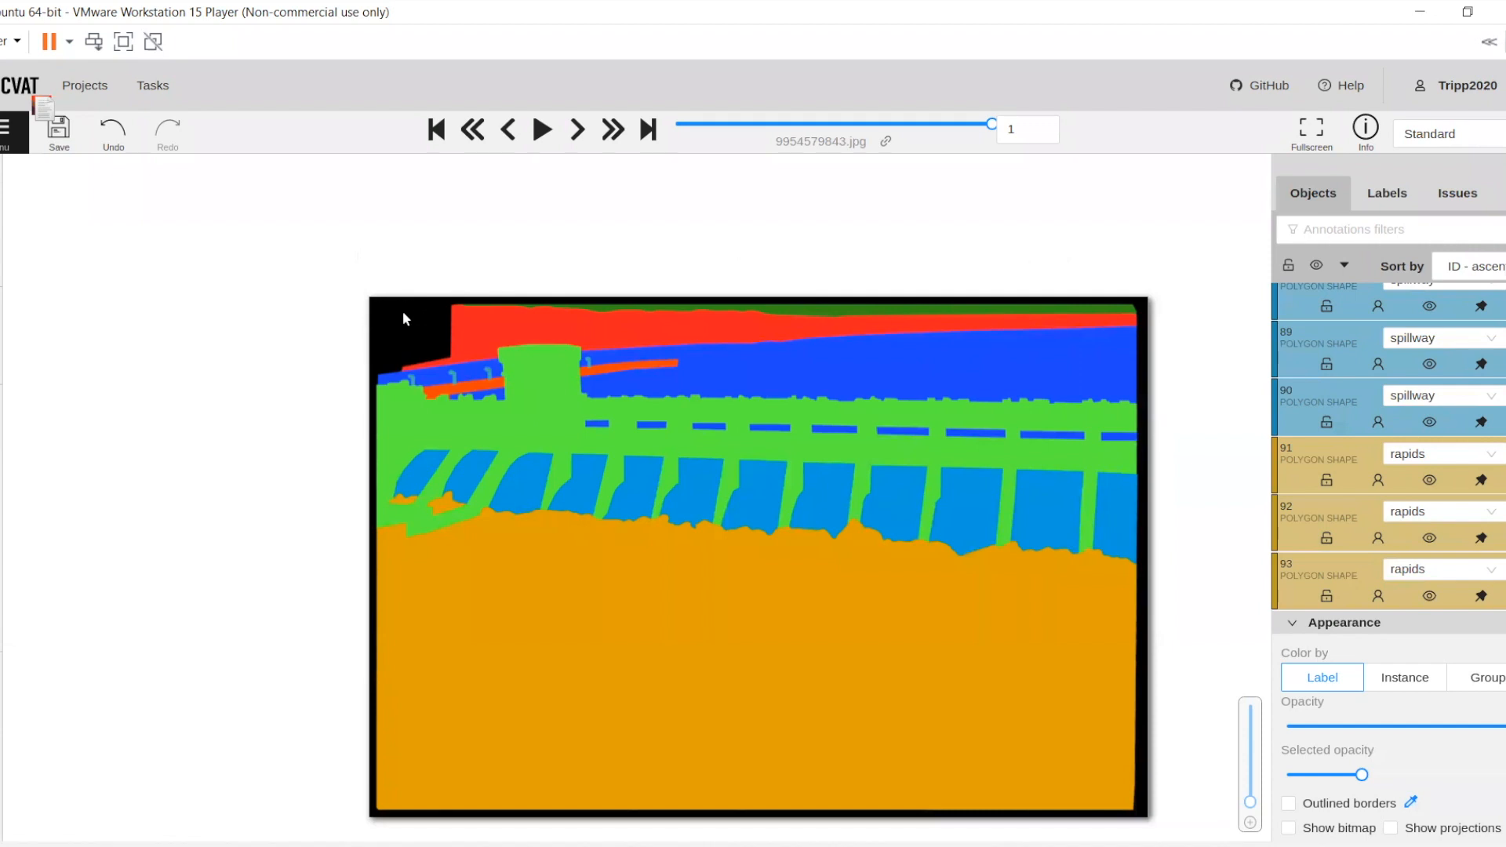
Set the shapes' opacity back to 0, check the outlines over the photo, and save the annotations
mouse_move(500, 320)
click(1410, 726)
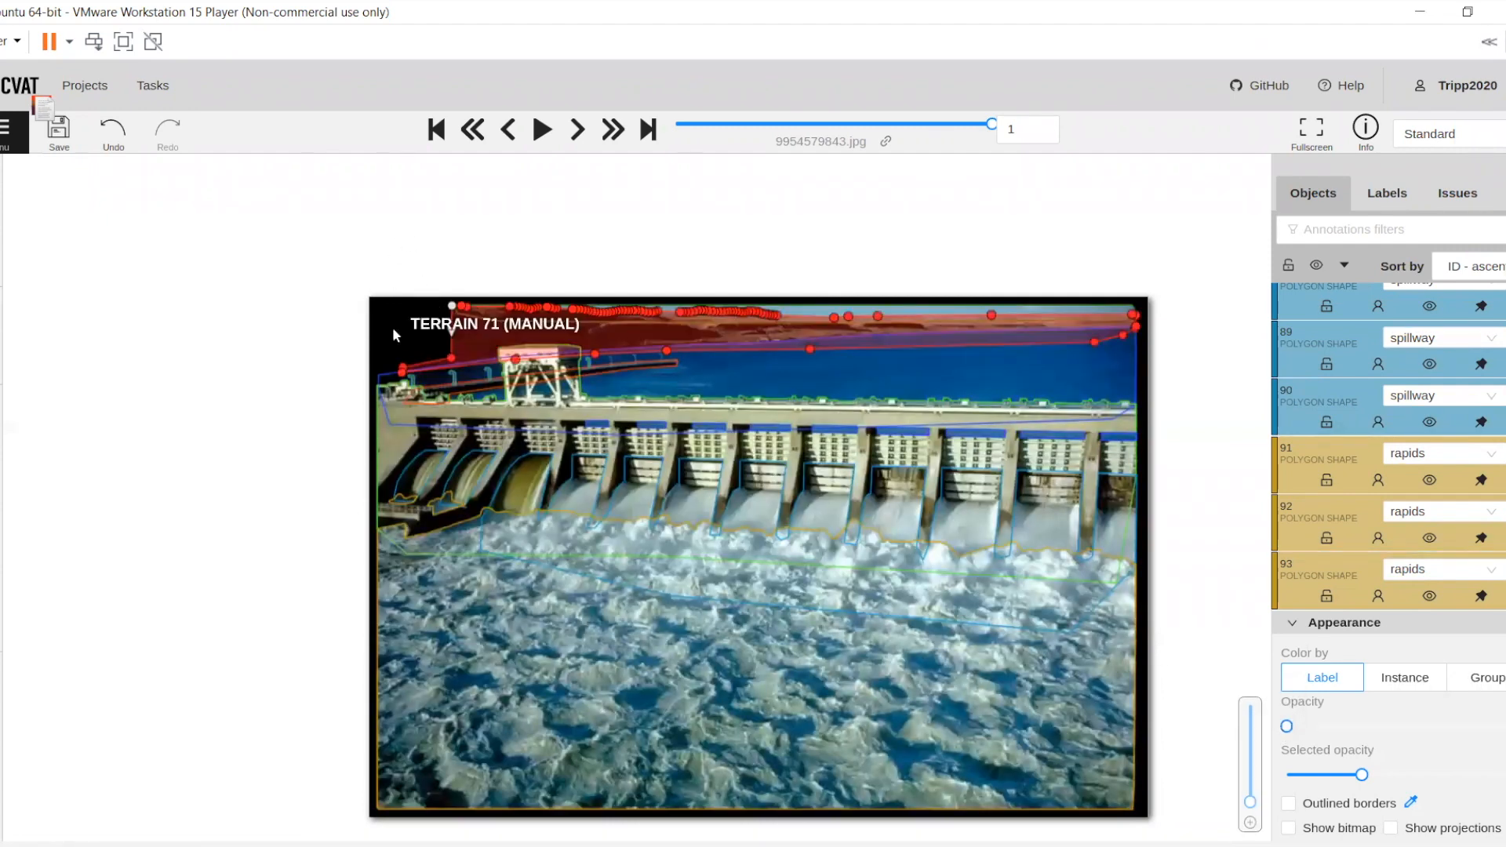
scroll(392, 327, up, 1)
scroll(379, 323, up, 4)
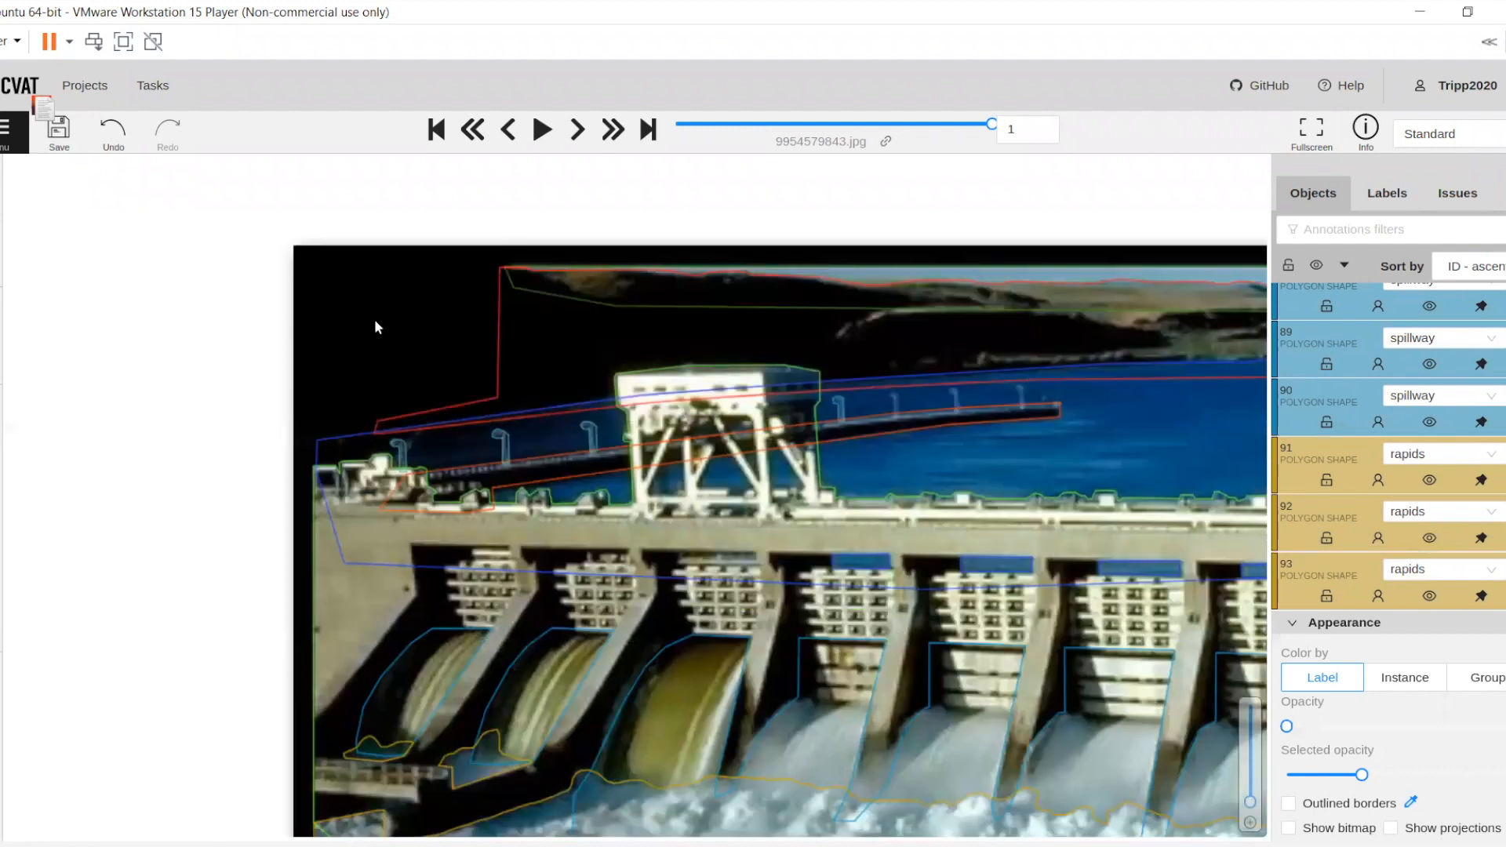
scroll(539, 455, down, 4)
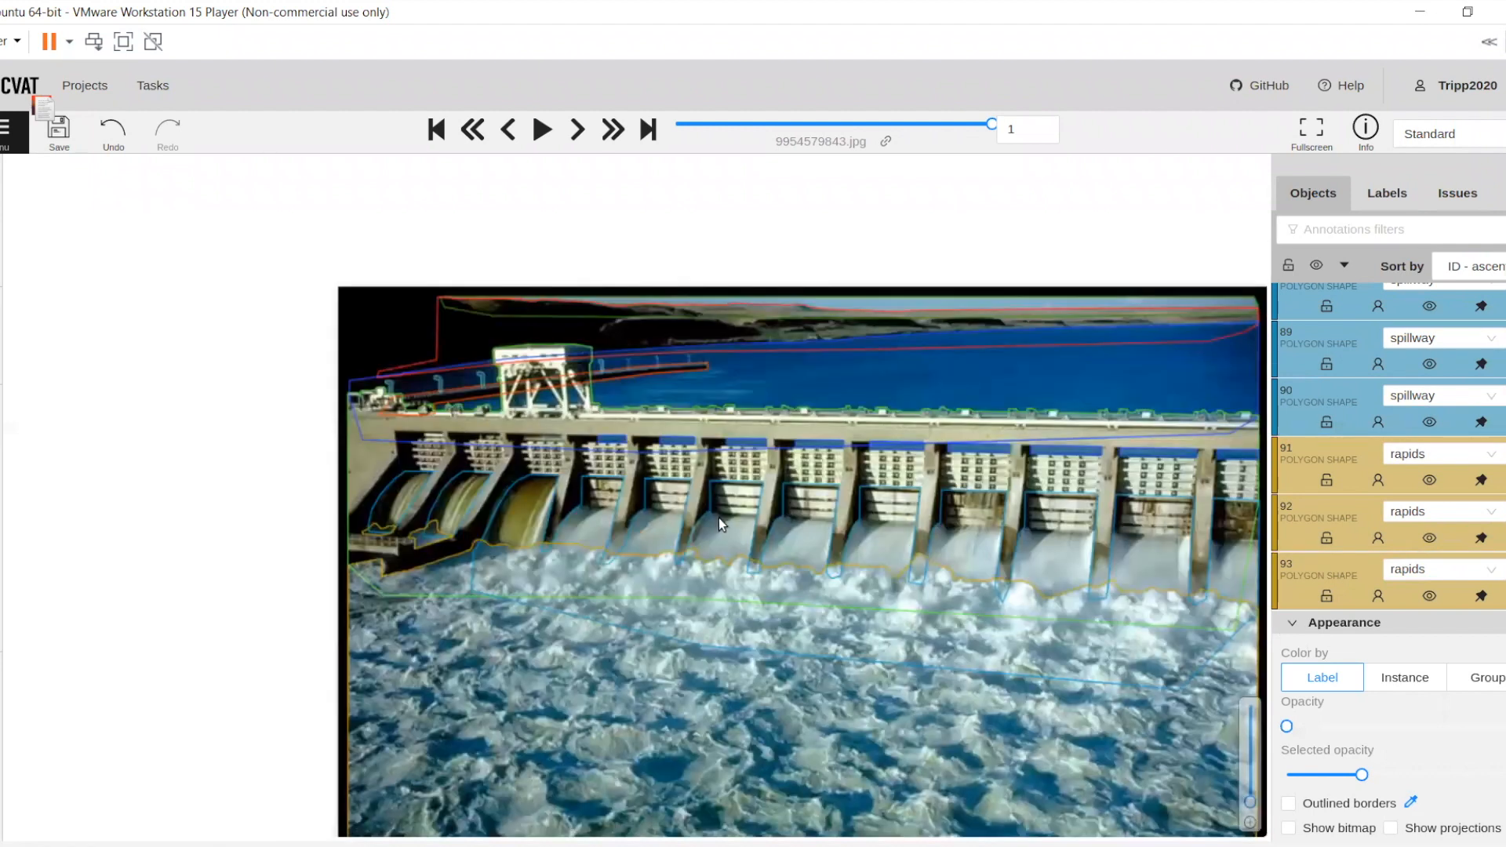
scroll(1020, 547, down, 1)
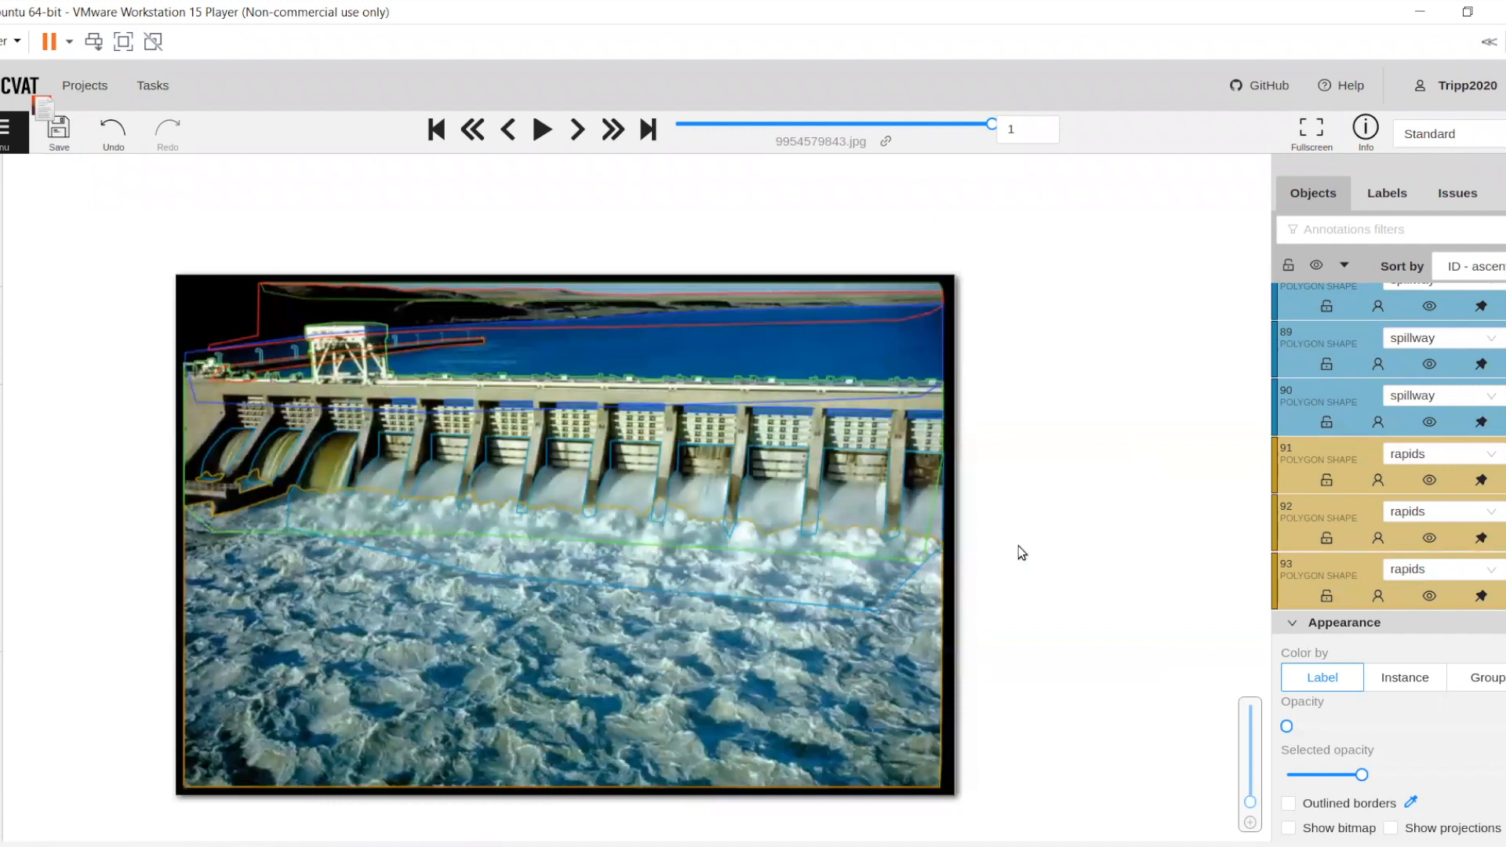
key(ctrl+s)
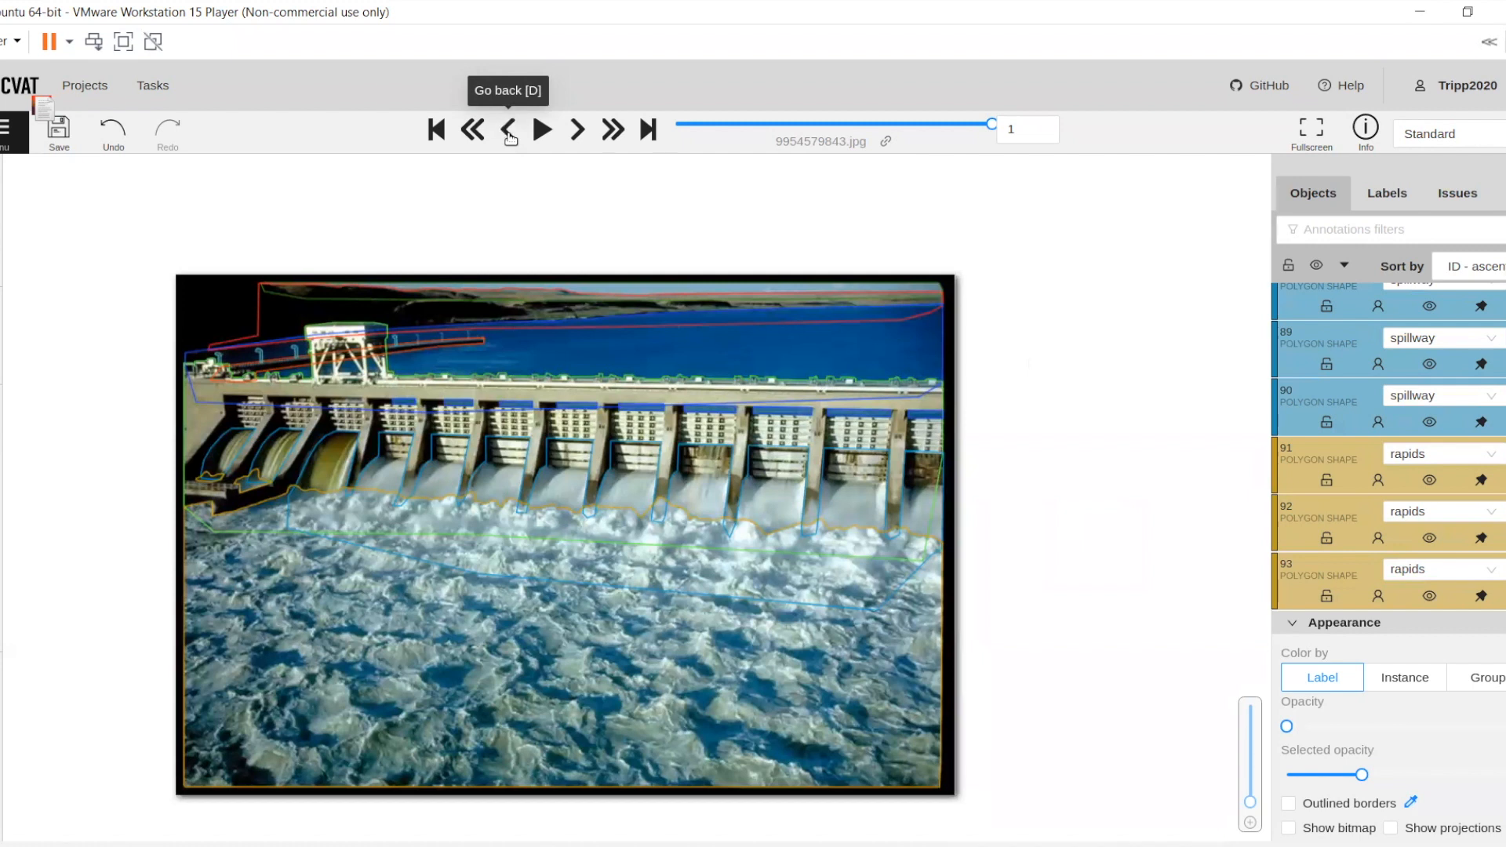
Go back to frame 0, 46882608915.jpg, and view the whole annotated photo
key(d)
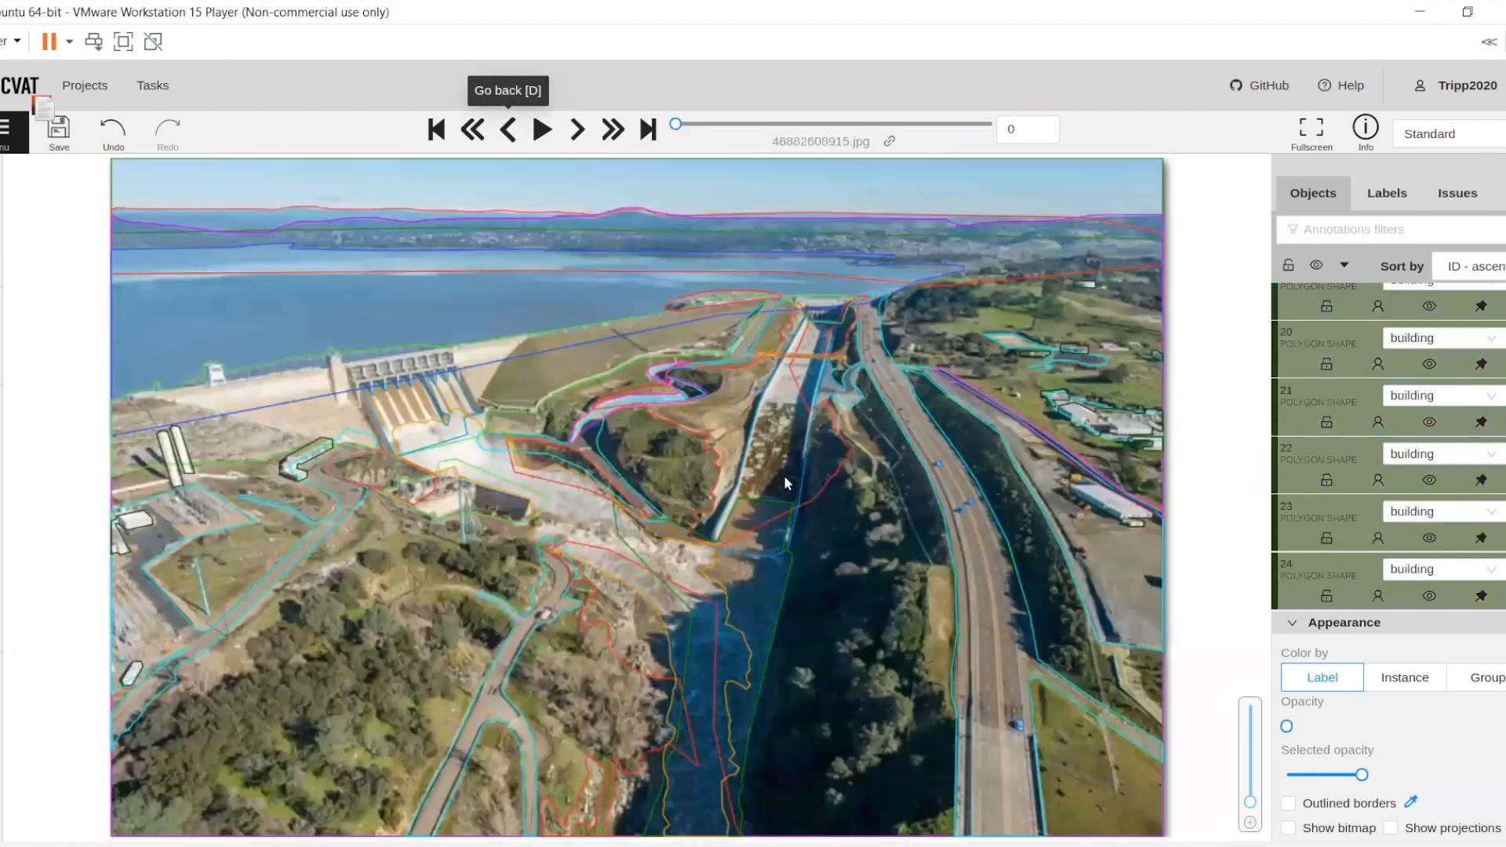
scroll(986, 496, down, 1)
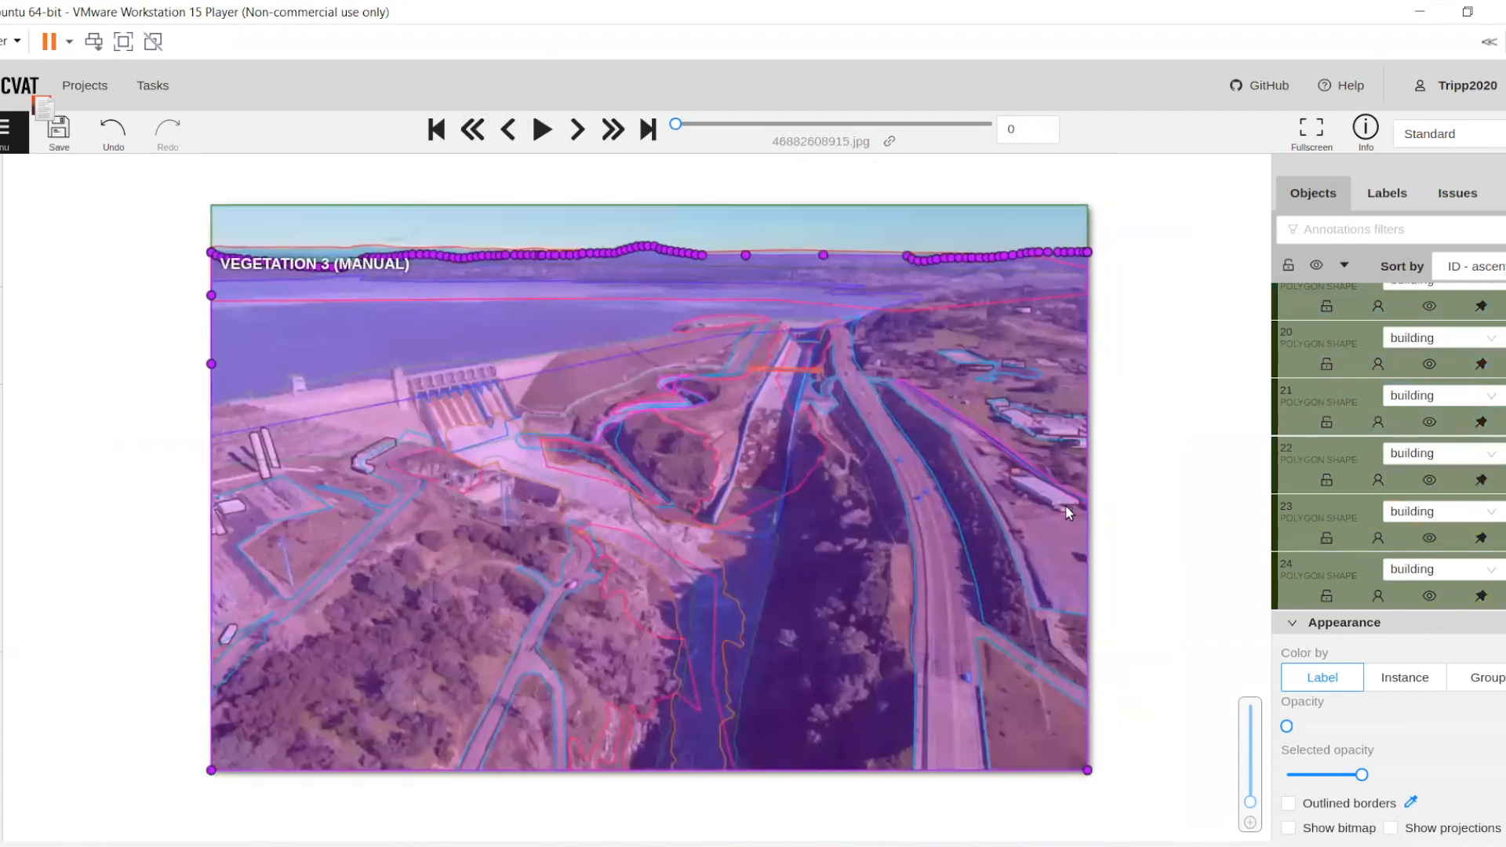
scroll(1152, 586, down, 1)
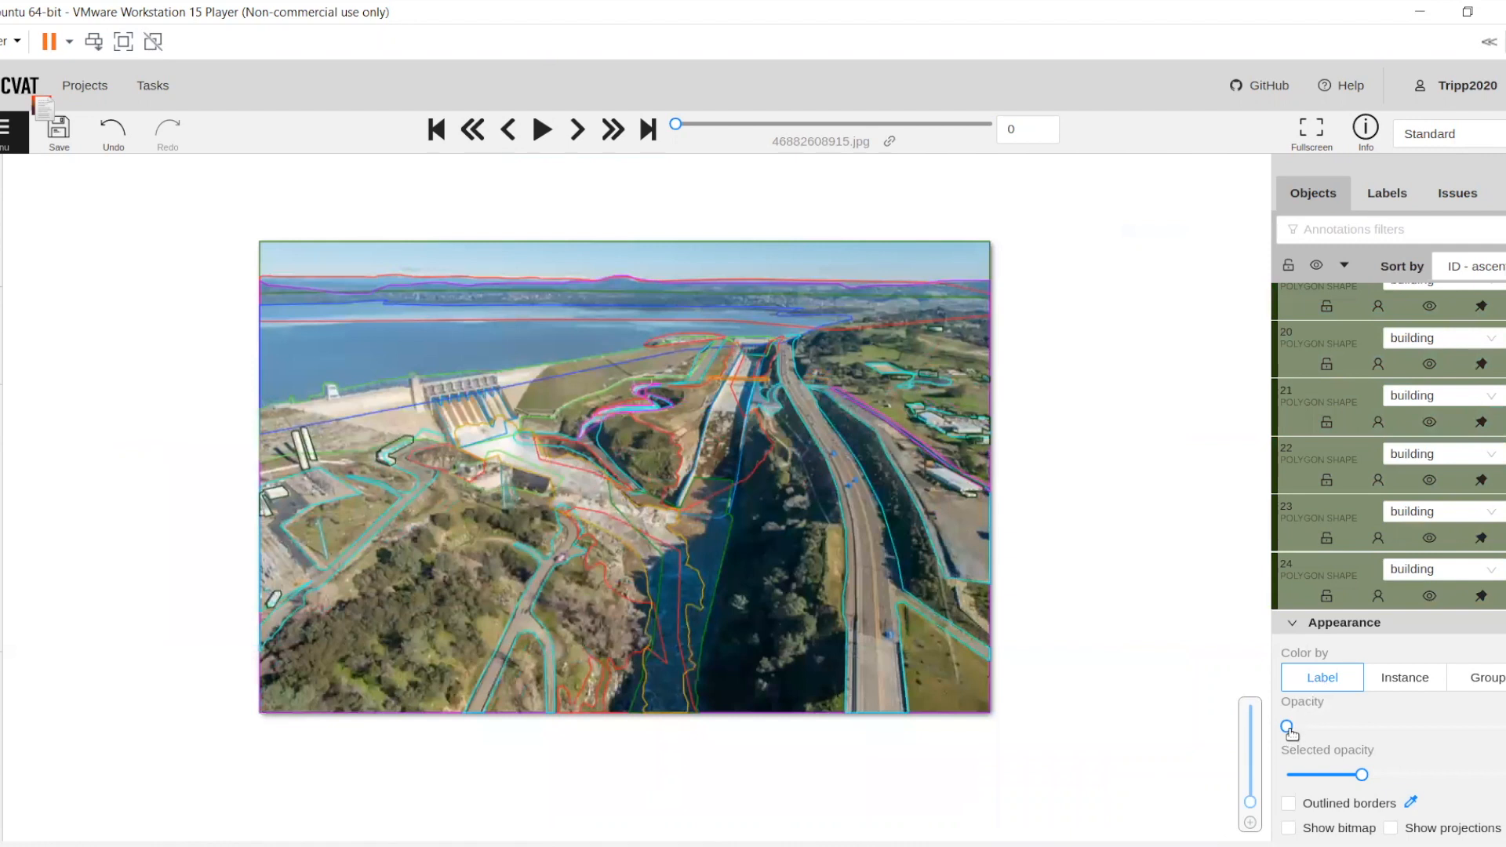